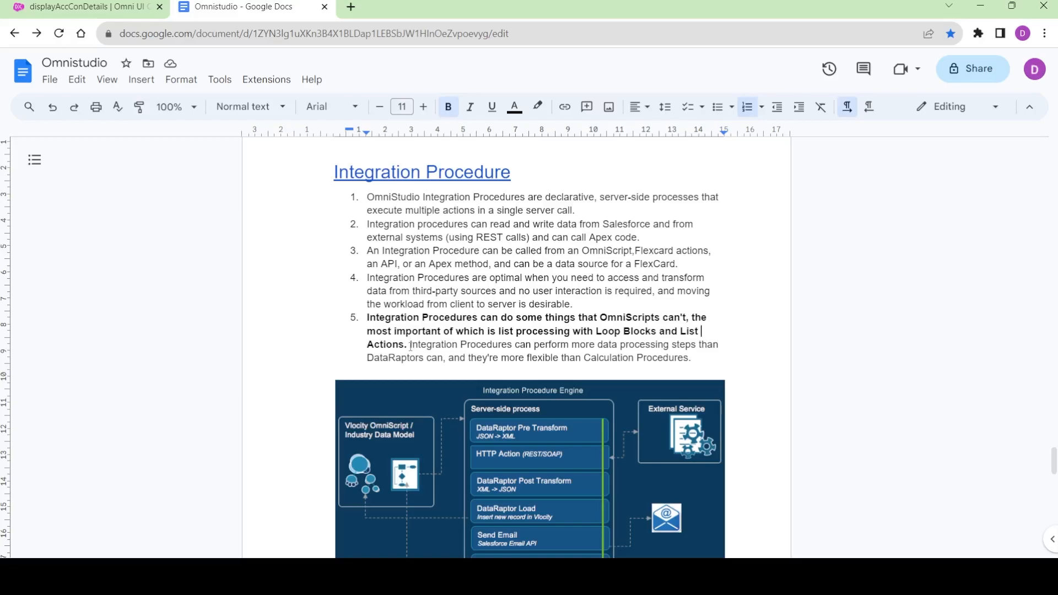
- Switch to Salesforce OmniStudio and review the Acme account details and contact list in the displayAccConDetails card preview
{"action": "left_click", "coordinate": [88, 8]}
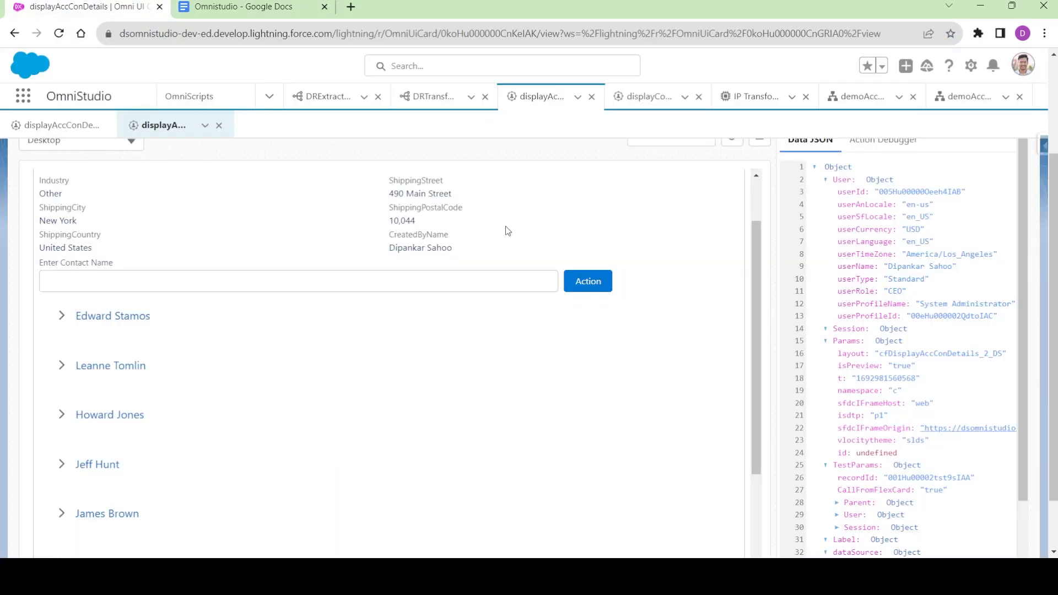
{"action": "scroll", "coordinate": [326, 274], "scroll_direction": "up", "scroll_amount": 2}
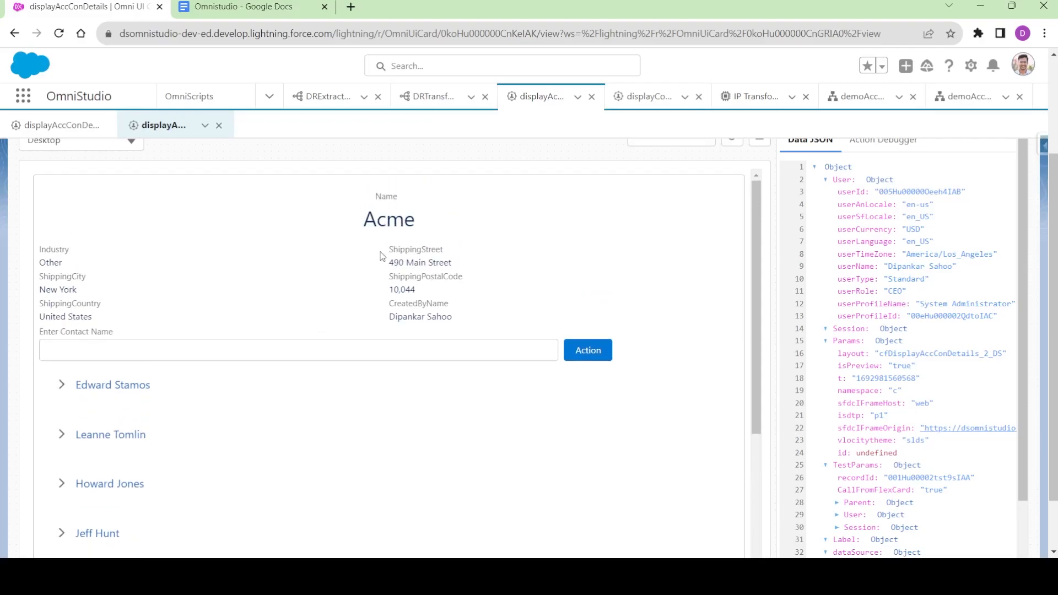
{"action": "left_click_drag", "start_coordinate": [364, 219], "coordinate": [425, 224]}
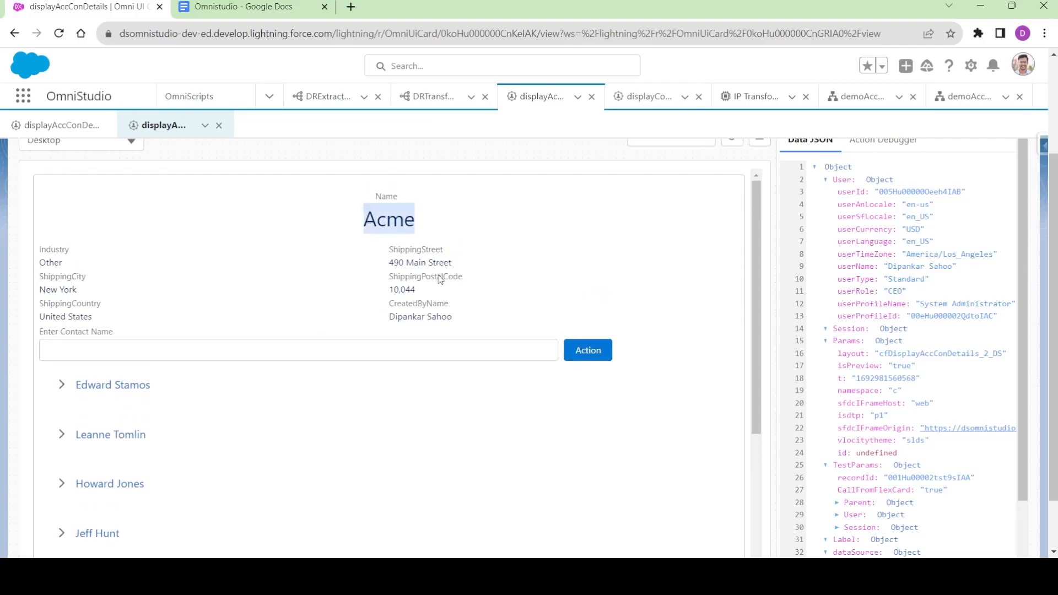
{"action": "scroll", "coordinate": [165, 319], "scroll_direction": "down", "scroll_amount": 6}
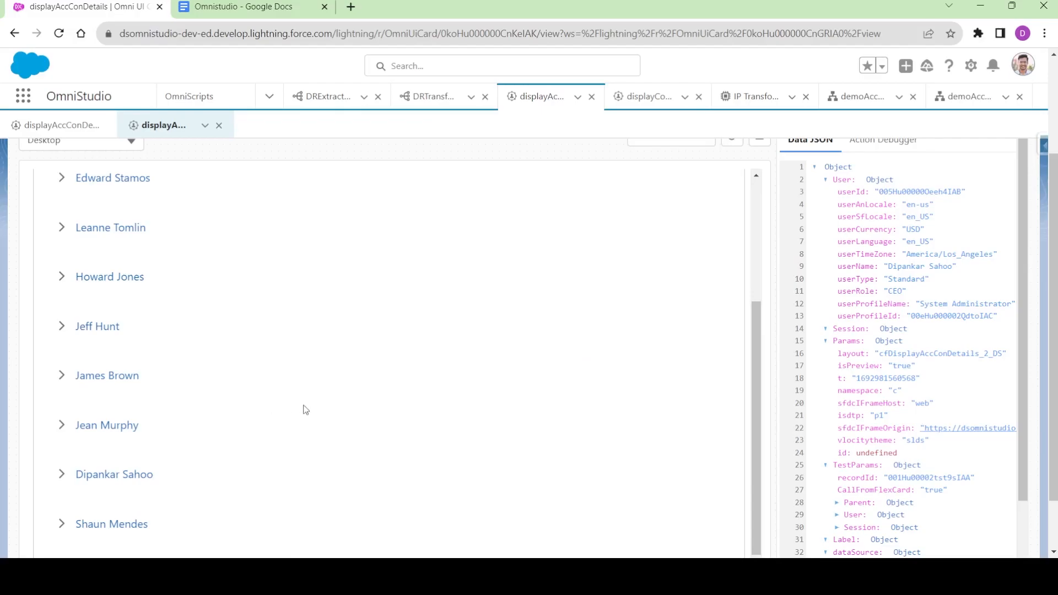
{"action": "scroll", "coordinate": [302, 405], "scroll_direction": "up", "scroll_amount": 4}
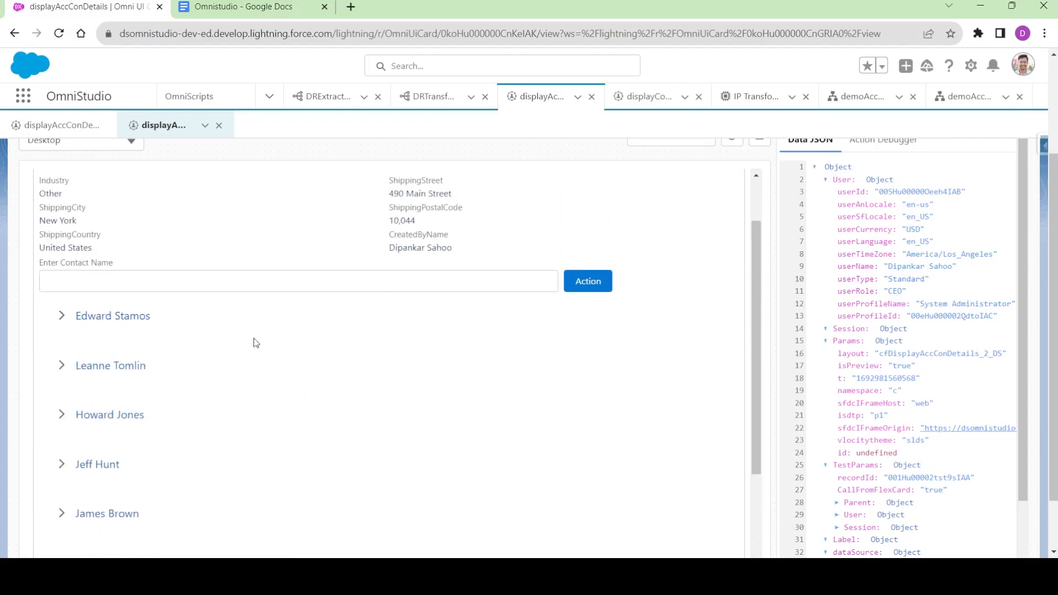
- Filter the card preview's contact list by a contact's first name and run the action
{"action": "left_click", "coordinate": [264, 284]}
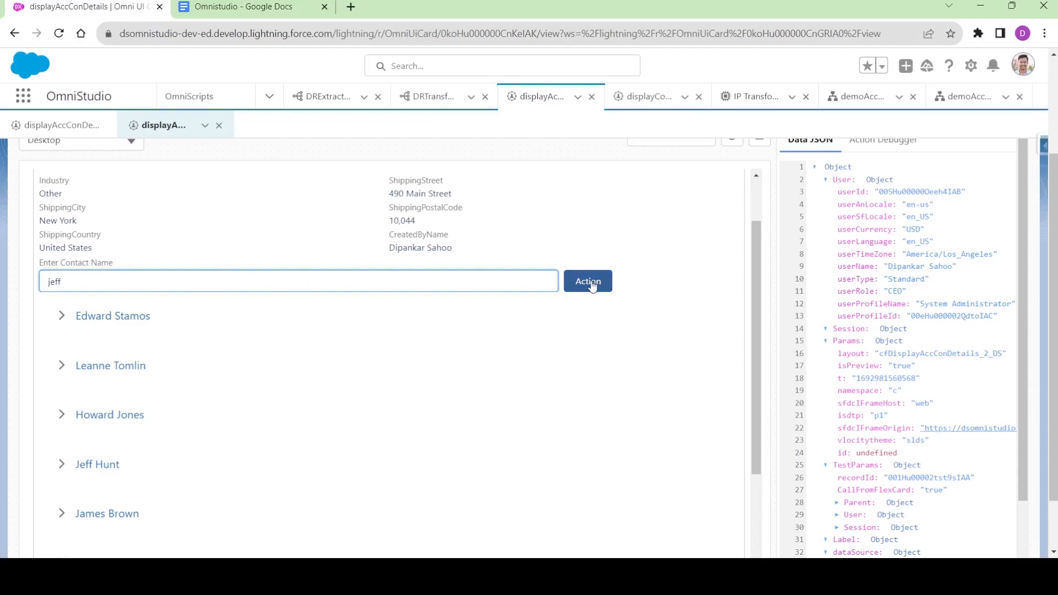
{"action": "scroll", "coordinate": [211, 350], "scroll_direction": "down", "scroll_amount": 4}
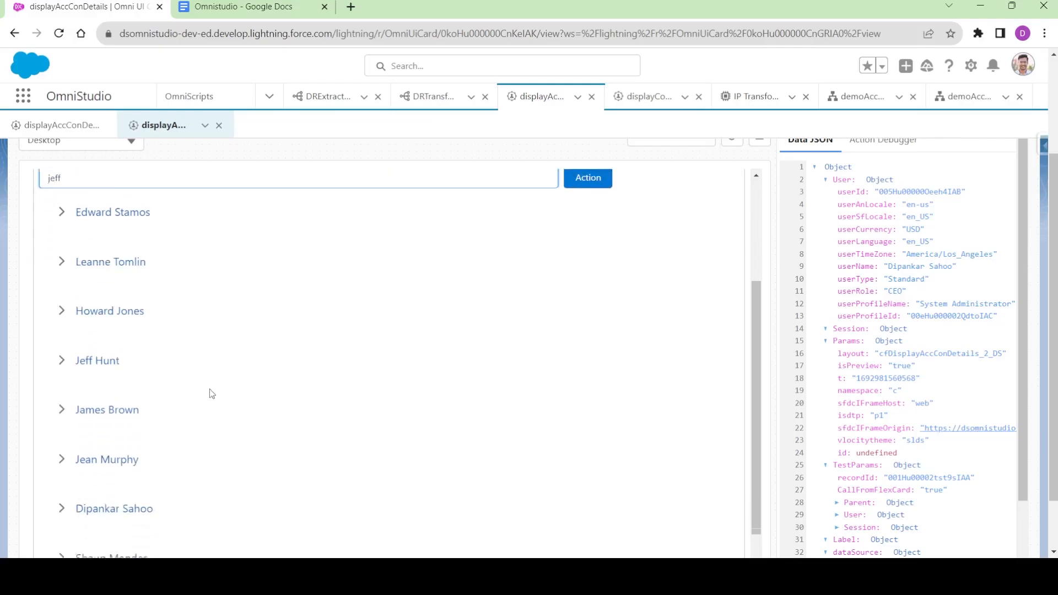
{"action": "scroll", "coordinate": [208, 406], "scroll_direction": "up", "scroll_amount": 4}
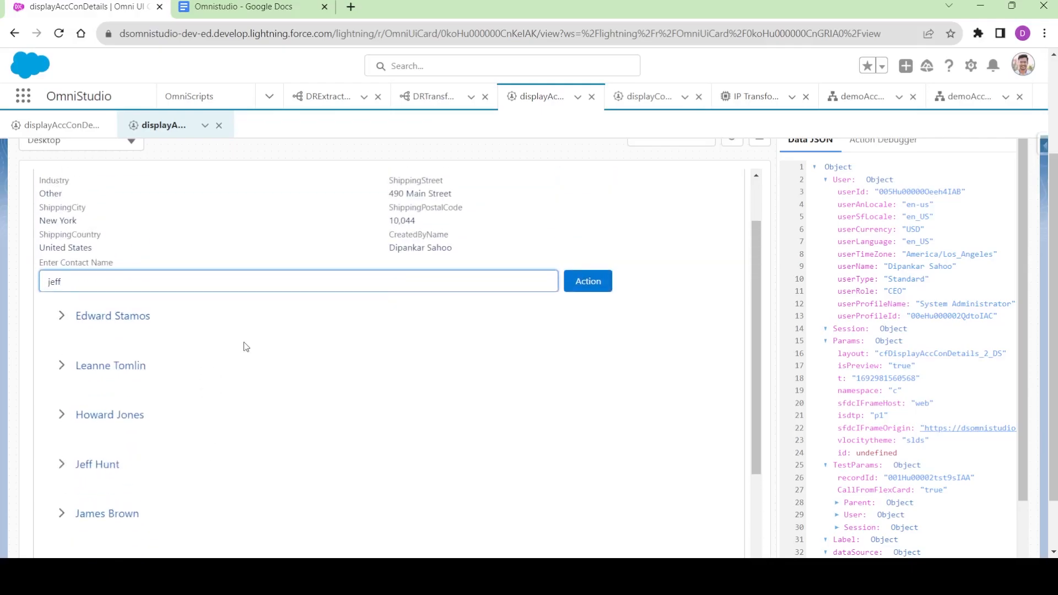
{"action": "left_click_drag", "start_coordinate": [69, 284], "coordinate": [44, 283]}
{"action": "left_click", "coordinate": [588, 283]}
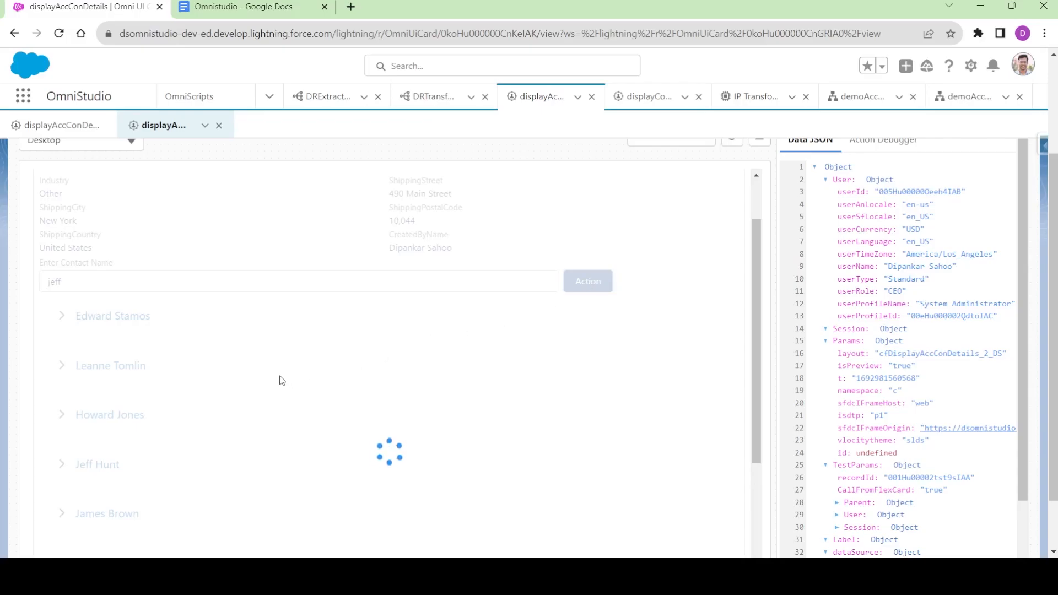
{"action": "scroll", "coordinate": [287, 391], "scroll_direction": "down", "scroll_amount": 1}
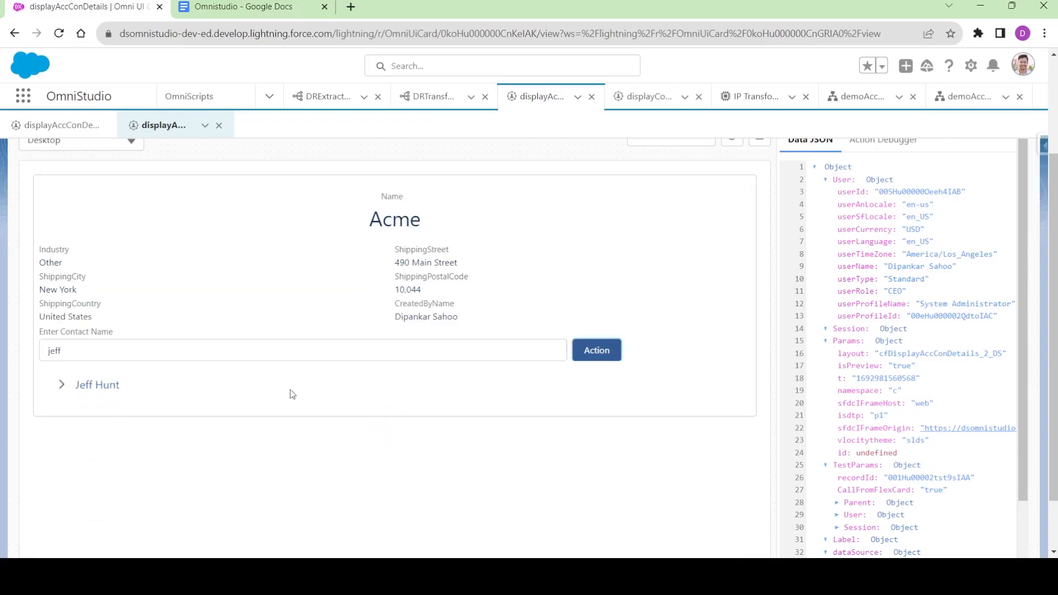
- Clear the contact name filter in the card preview, rerun the action and review the full contact list
{"action": "double_click", "coordinate": [87, 351]}
{"action": "key", "text": "BackSpace"}
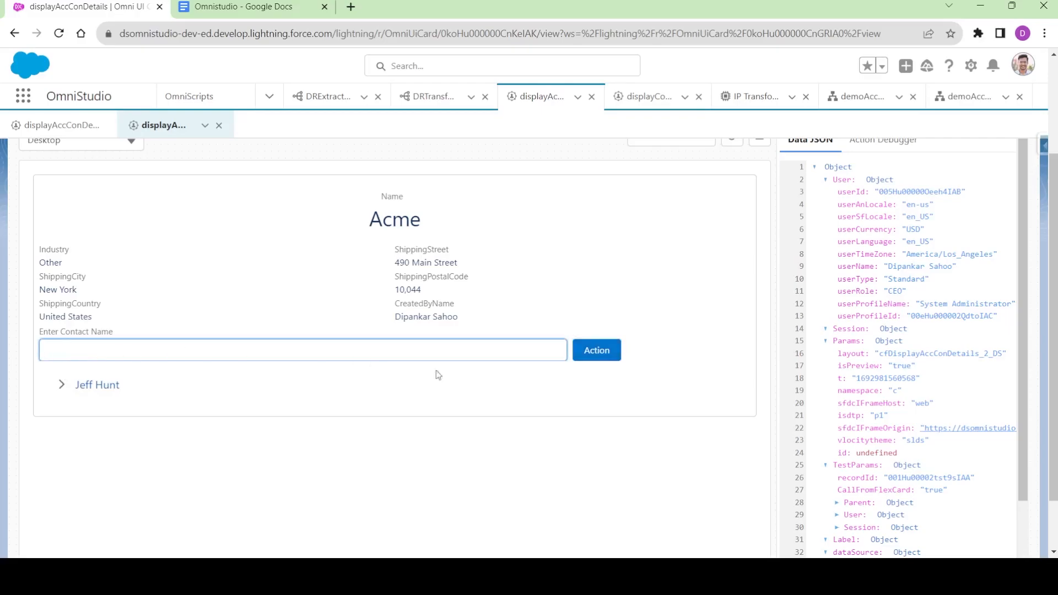
{"action": "left_click", "coordinate": [599, 352]}
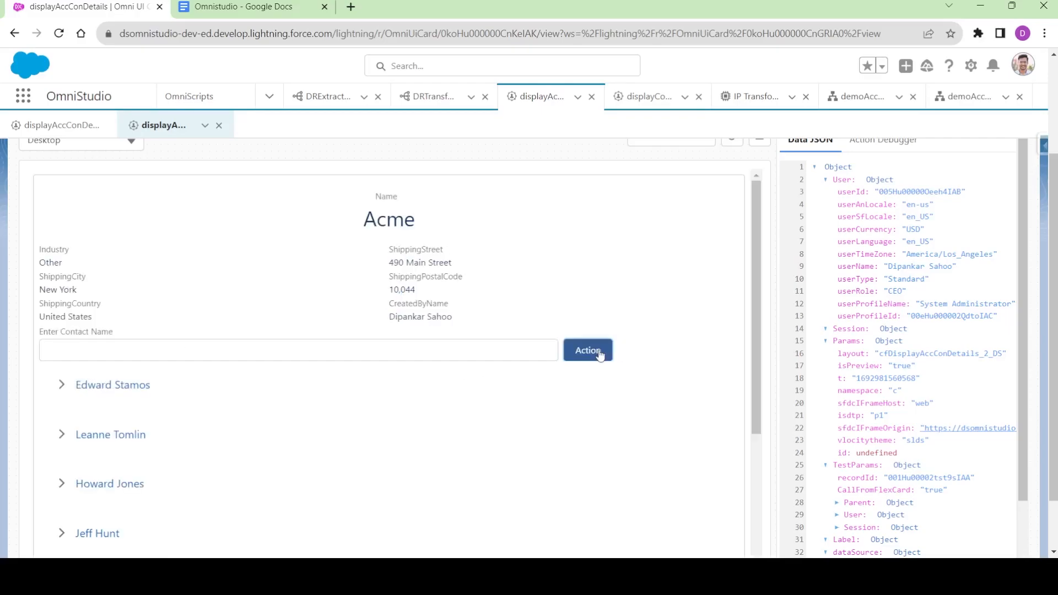
{"action": "scroll", "coordinate": [277, 411], "scroll_direction": "down", "scroll_amount": 1}
{"action": "scroll", "coordinate": [259, 416], "scroll_direction": "down", "scroll_amount": 5}
{"action": "scroll", "coordinate": [232, 428], "scroll_direction": "up", "scroll_amount": 5}
- Filter the card preview's contacts by the letter "d" and run the action
{"action": "left_click", "coordinate": [193, 349]}
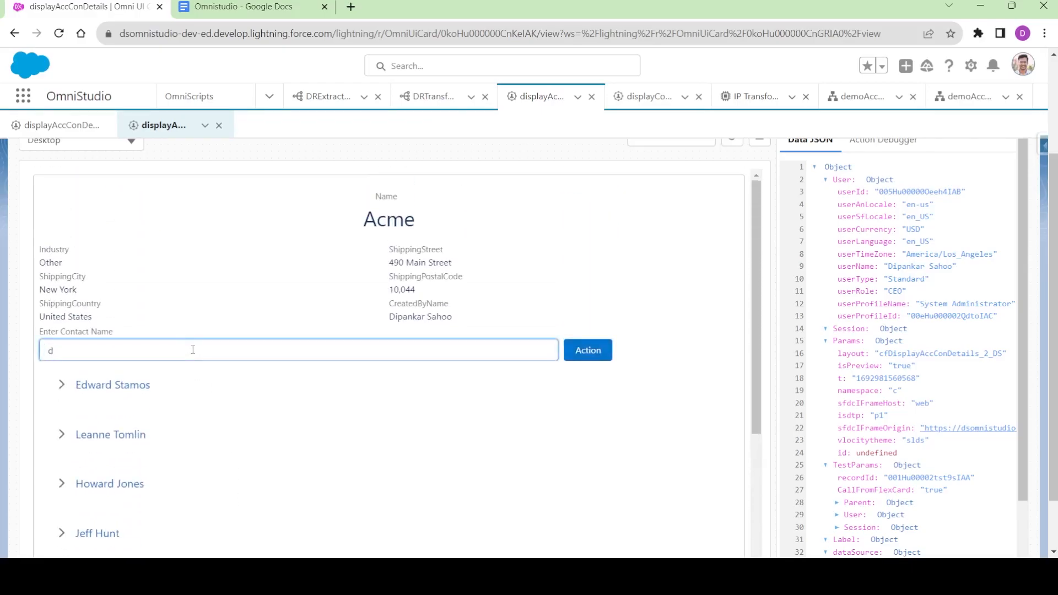
{"action": "left_click", "coordinate": [588, 357]}
{"action": "scroll", "coordinate": [212, 414], "scroll_direction": "down", "scroll_amount": 1}
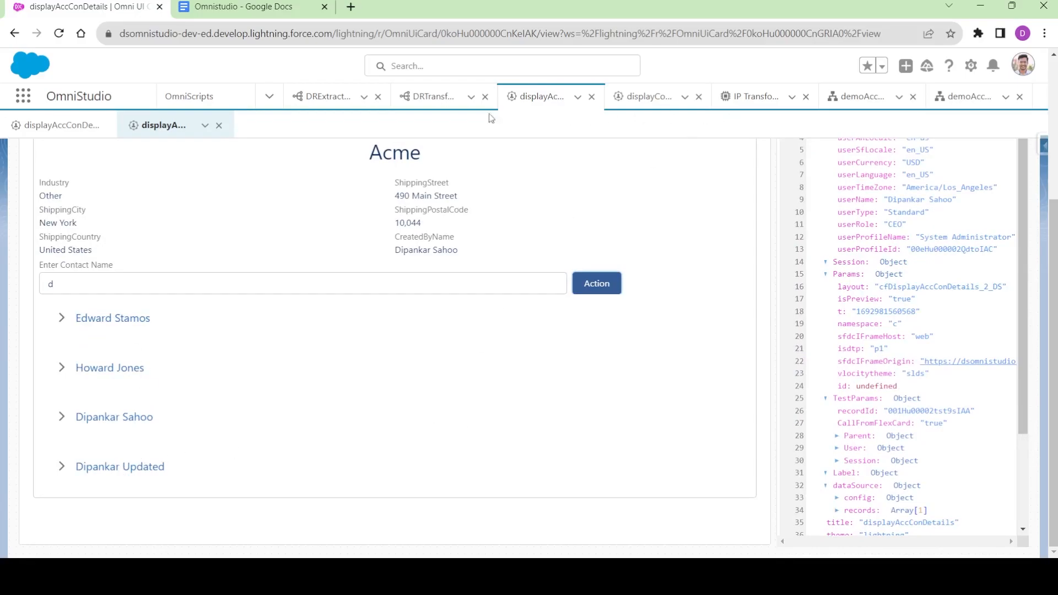
- Go to the demoAccConDetails OmniScript preview and get data for a contact by first name
{"action": "left_click", "coordinate": [959, 96]}
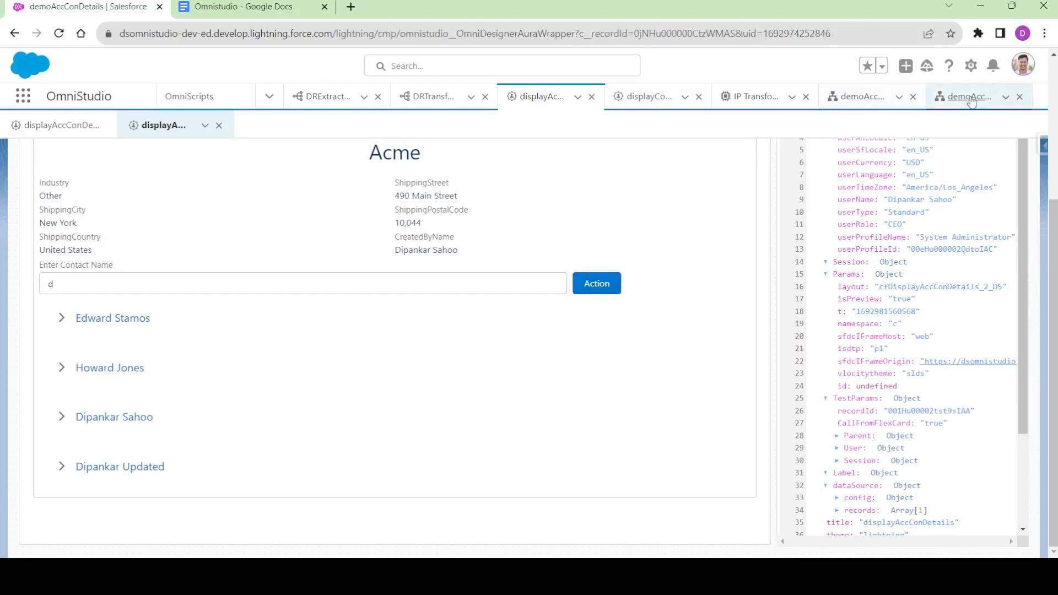
{"action": "scroll", "coordinate": [315, 401], "scroll_direction": "down", "scroll_amount": 5}
{"action": "scroll", "coordinate": [292, 397], "scroll_direction": "up", "scroll_amount": 1}
{"action": "left_click", "coordinate": [231, 296]}
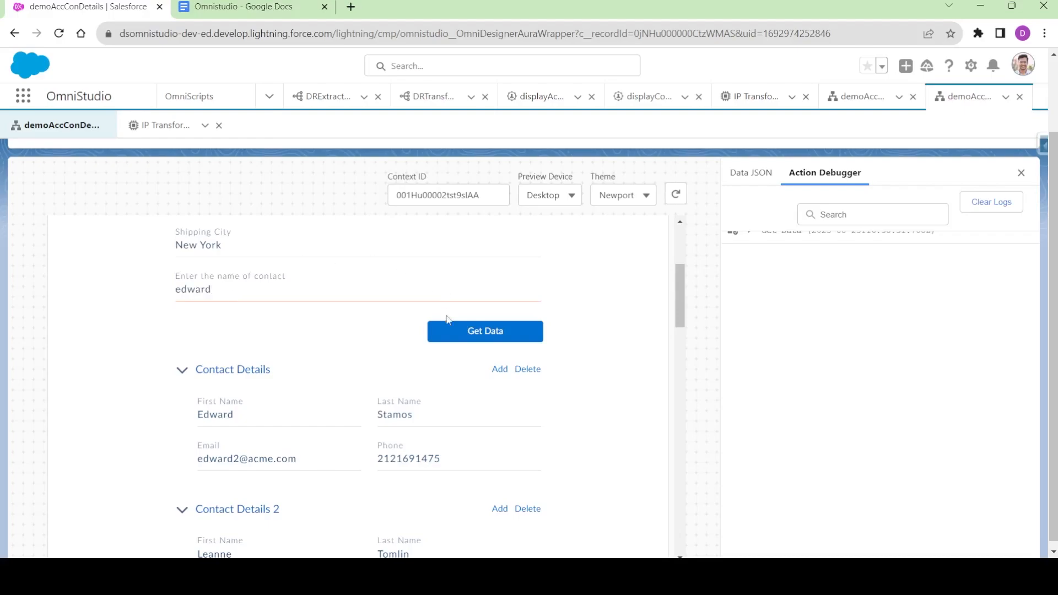
{"action": "left_click", "coordinate": [486, 334]}
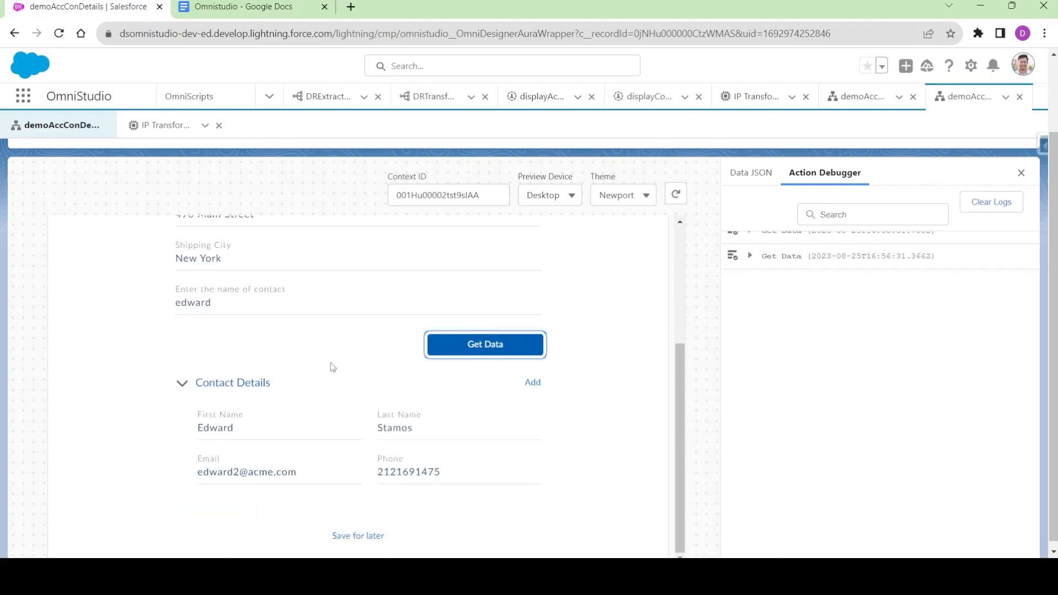
- Replace the contact name with "j" in the OmniScript preview, get the data and review the contact blocks
{"action": "double_click", "coordinate": [201, 307]}
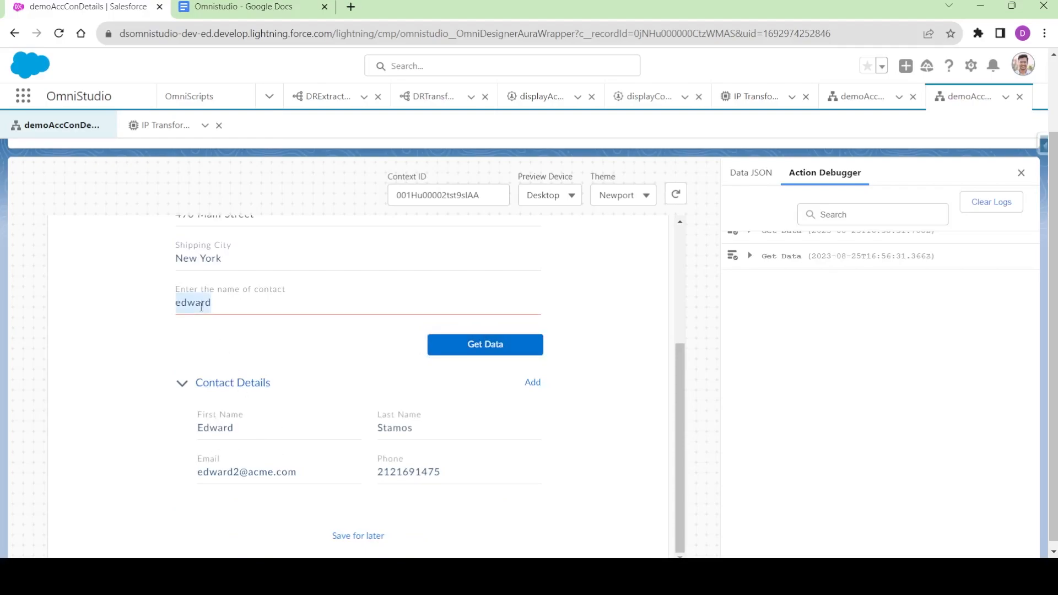
{"action": "key", "text": "BackSpace"}
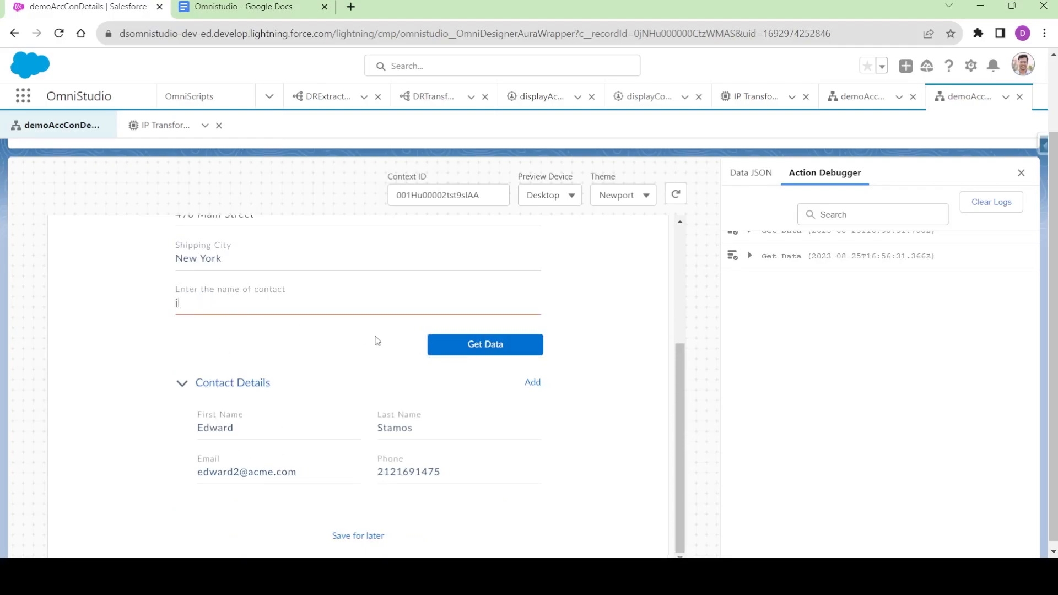
{"action": "left_click", "coordinate": [473, 344]}
{"action": "scroll", "coordinate": [311, 420], "scroll_direction": "down", "scroll_amount": 8}
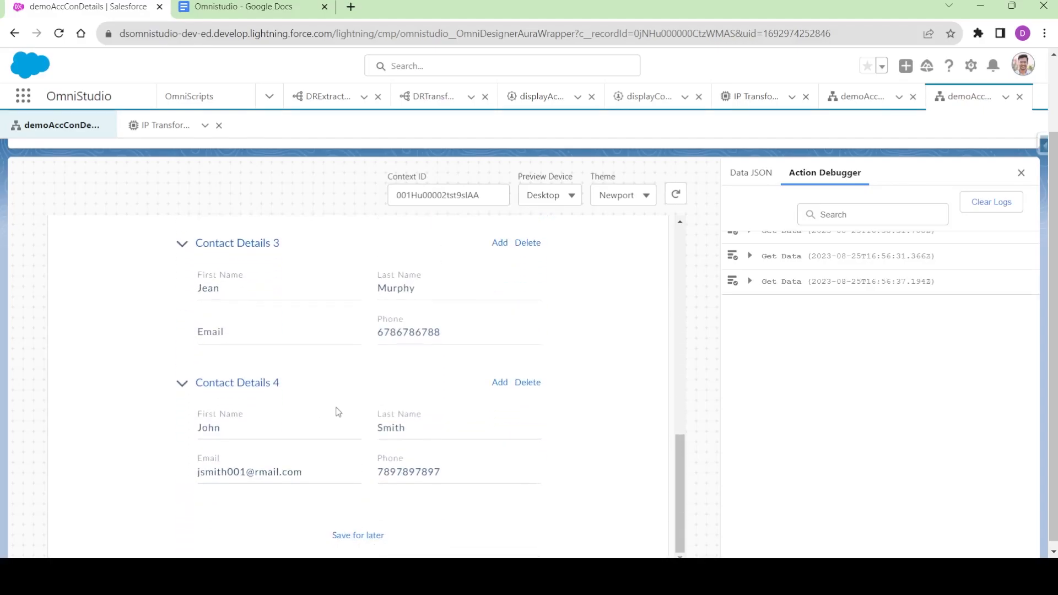
{"action": "scroll", "coordinate": [338, 412], "scroll_direction": "up", "scroll_amount": 4}
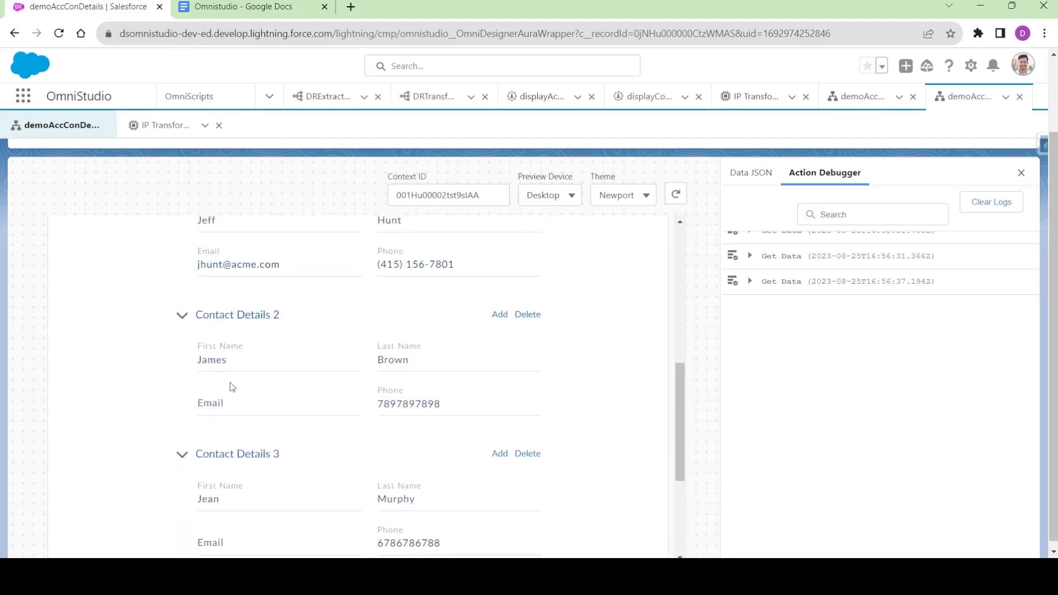
{"action": "scroll", "coordinate": [229, 382], "scroll_direction": "up", "scroll_amount": 3}
{"action": "scroll", "coordinate": [329, 347], "scroll_direction": "up", "scroll_amount": 2}
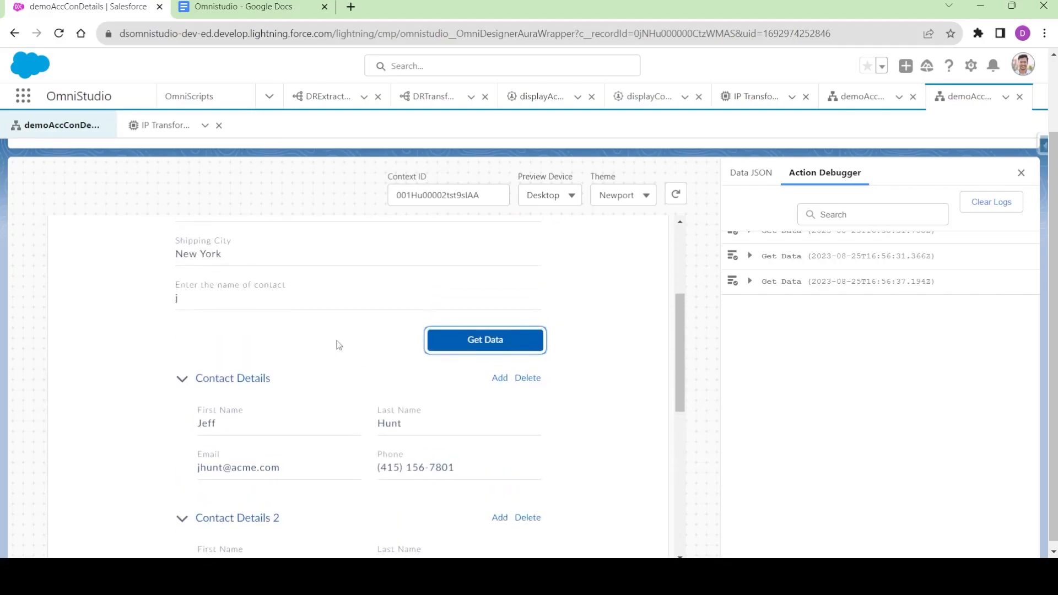
{"action": "left_click", "coordinate": [586, 336]}
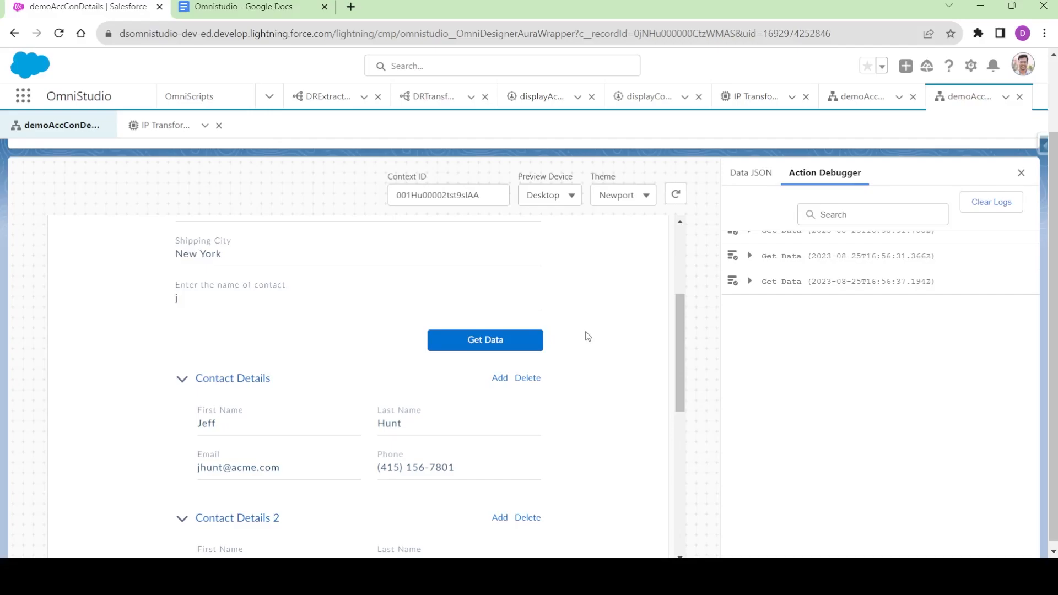
- Open version 1 of the demoAccConDetails OmniScript in the designer and create a new version from it
{"action": "left_click", "coordinate": [855, 98]}
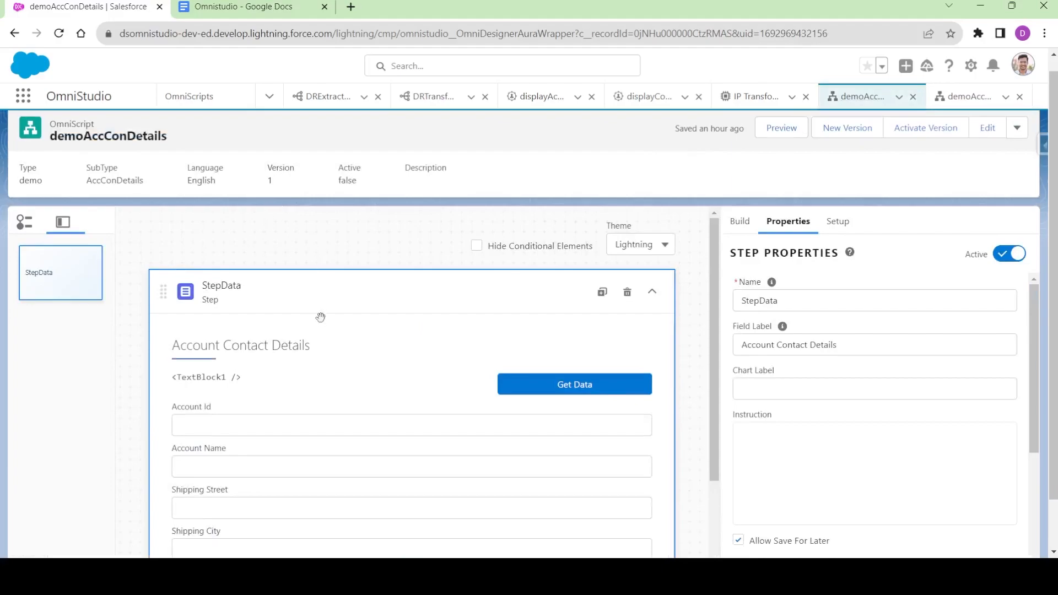
{"action": "scroll", "coordinate": [331, 374], "scroll_direction": "down", "scroll_amount": 5}
{"action": "scroll", "coordinate": [417, 392], "scroll_direction": "down", "scroll_amount": 2}
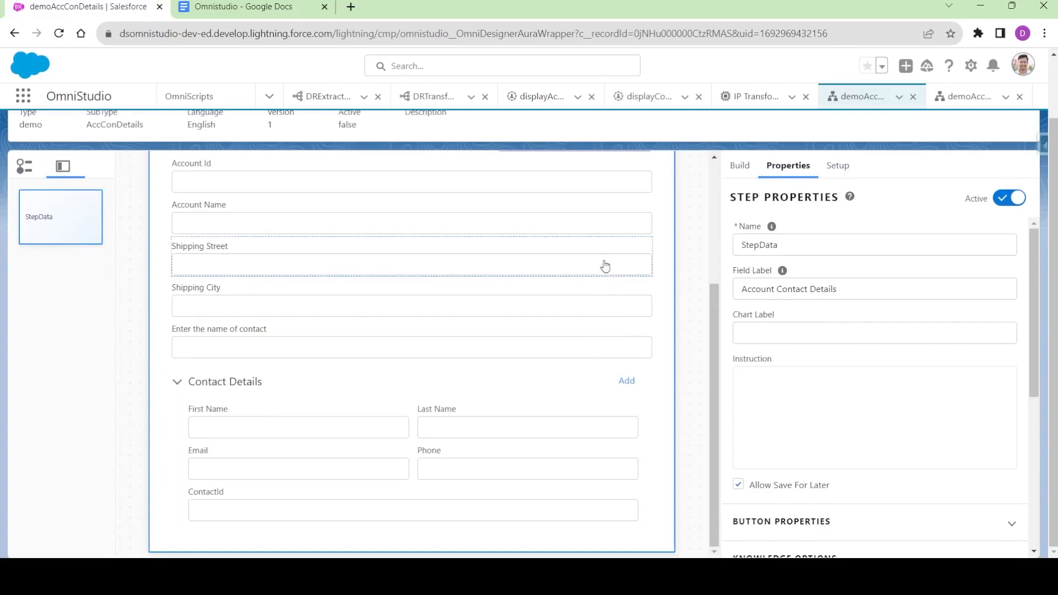
{"action": "scroll", "coordinate": [708, 226], "scroll_direction": "up", "scroll_amount": 6}
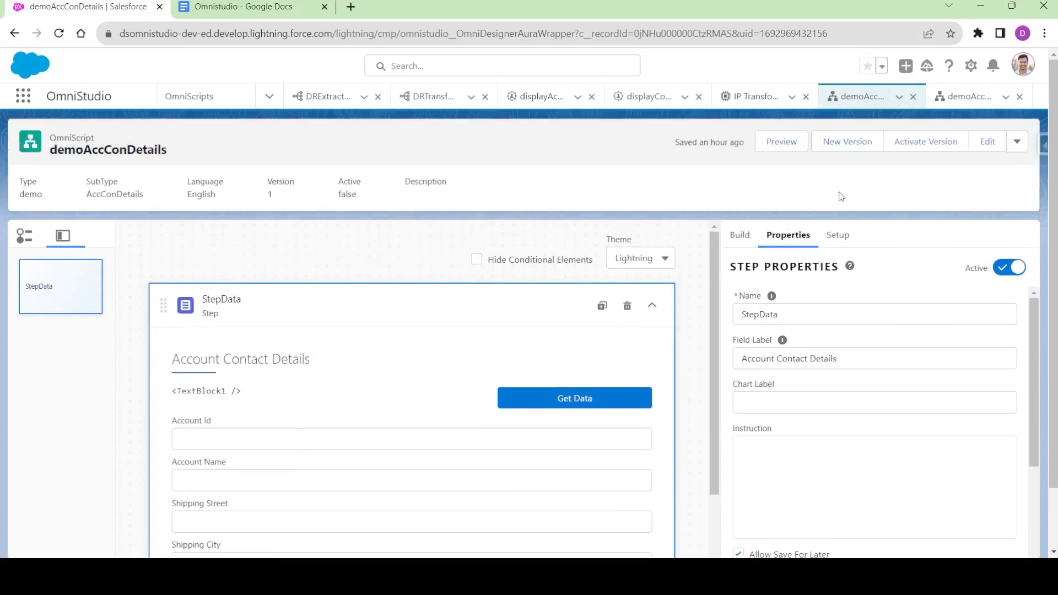
{"action": "left_click", "coordinate": [858, 148]}
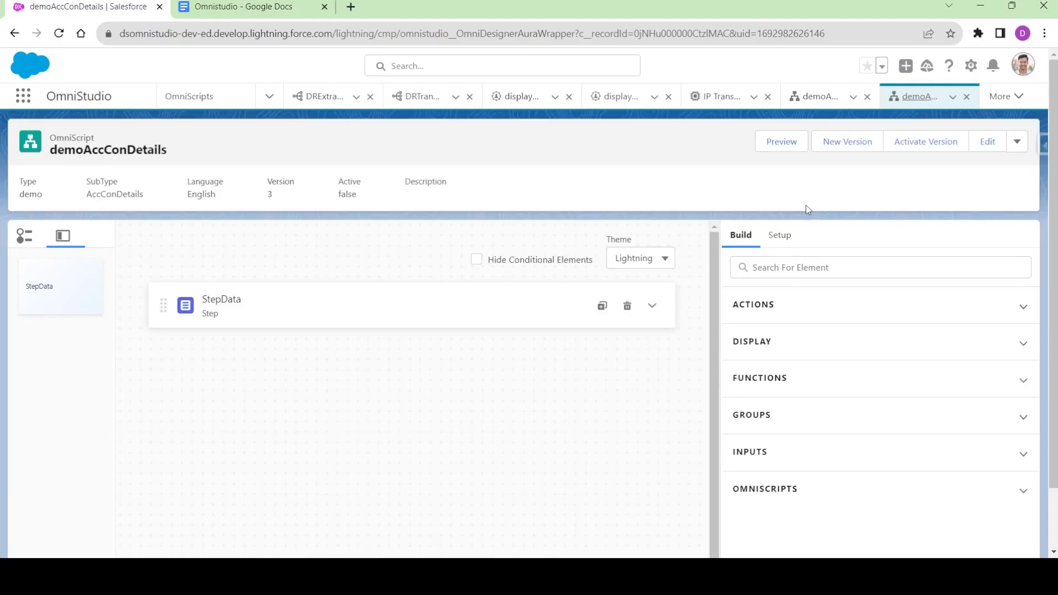
- Expand the StepData step in the new OmniScript version and review its account and contact fields
{"action": "left_click", "coordinate": [651, 305]}
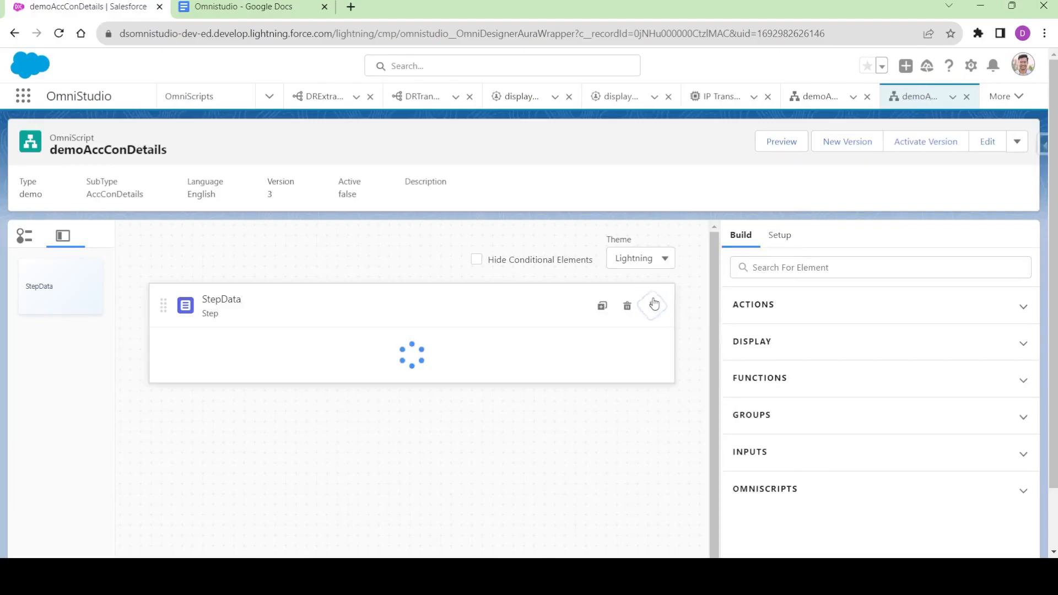
{"action": "scroll", "coordinate": [341, 416], "scroll_direction": "down", "scroll_amount": 2}
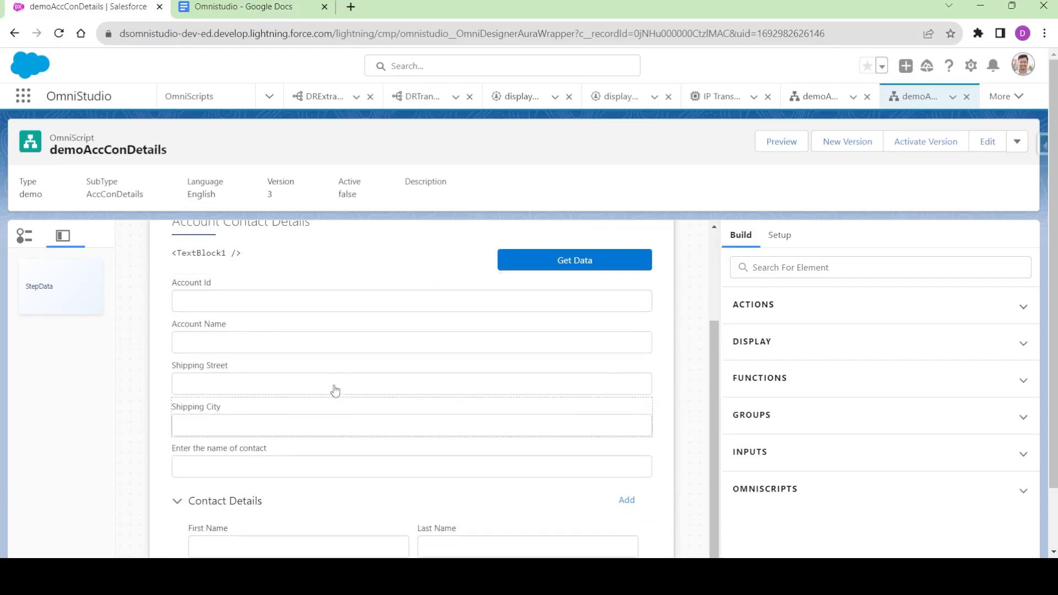
{"action": "scroll", "coordinate": [333, 381], "scroll_direction": "up", "scroll_amount": 1}
{"action": "scroll", "coordinate": [260, 331], "scroll_direction": "down", "scroll_amount": 1}
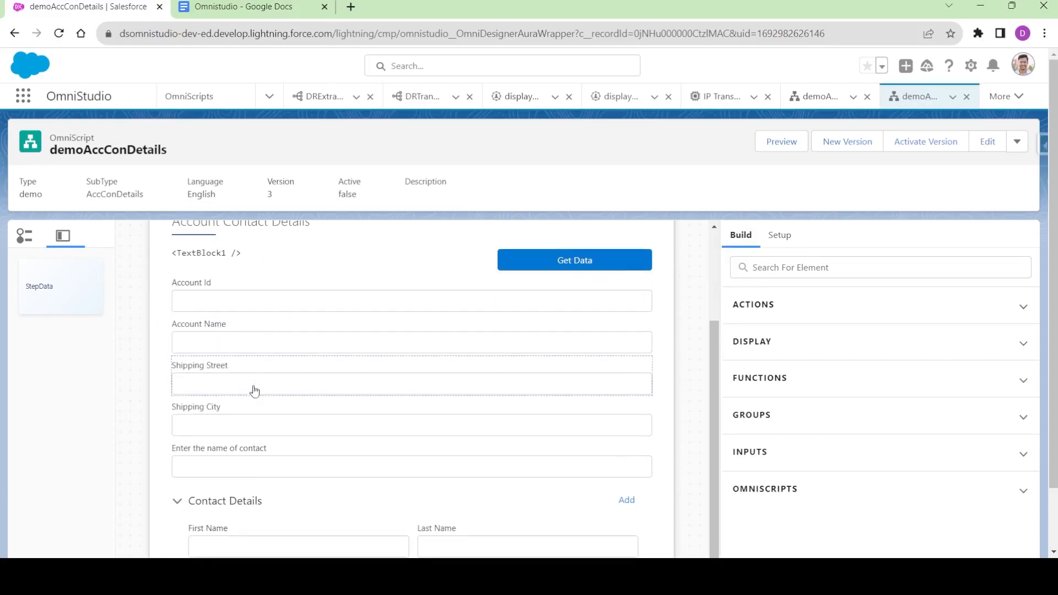
{"action": "scroll", "coordinate": [255, 475], "scroll_direction": "down", "scroll_amount": 1}
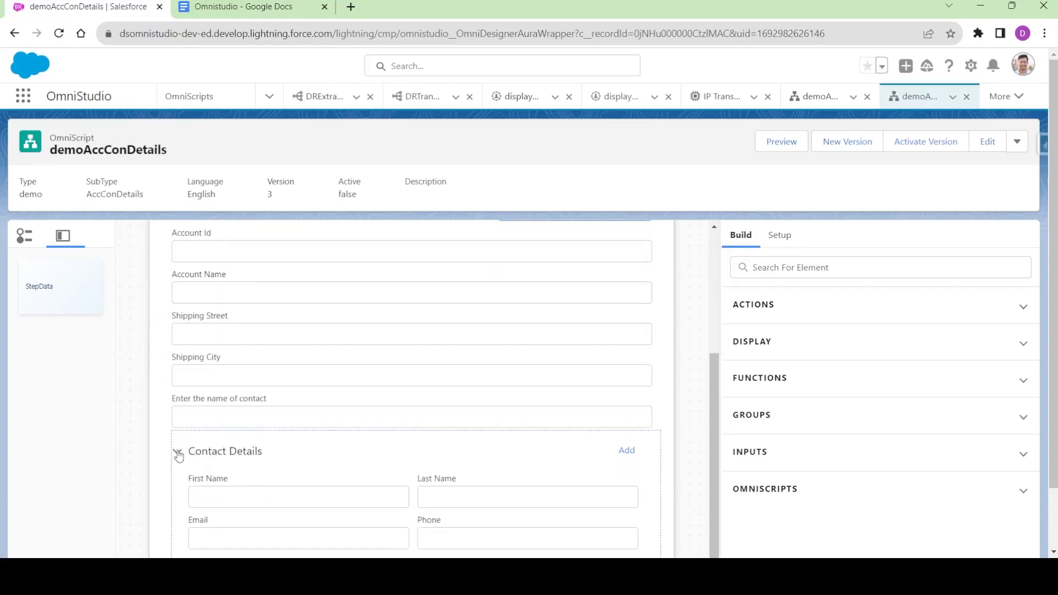
- Select the Contact Details block and examine its repeat settings
{"action": "left_click", "coordinate": [179, 453]}
{"action": "scroll", "coordinate": [309, 495], "scroll_direction": "down", "scroll_amount": 1}
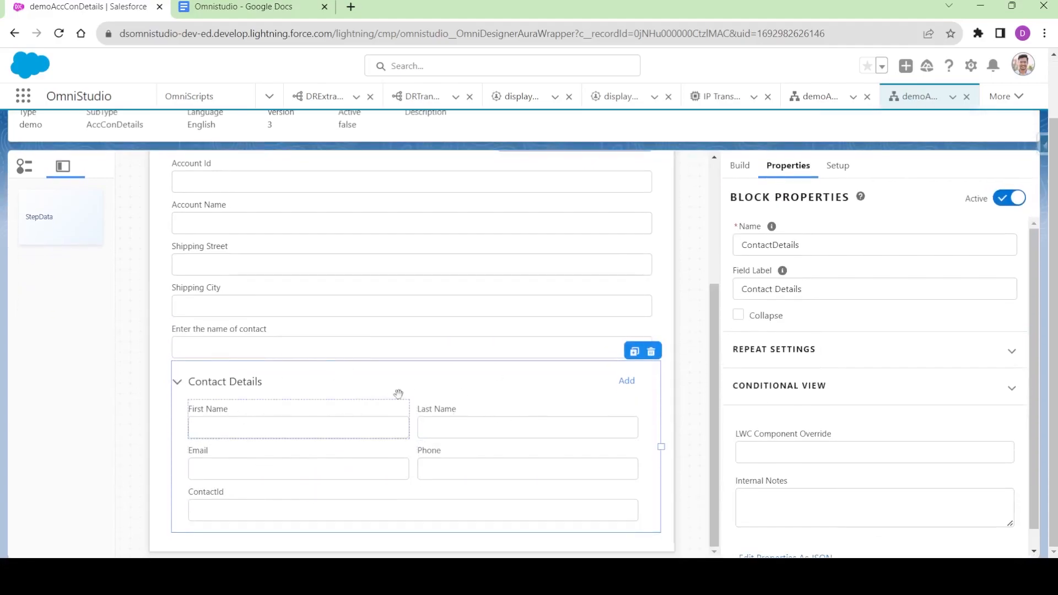
{"action": "left_click", "coordinate": [796, 349]}
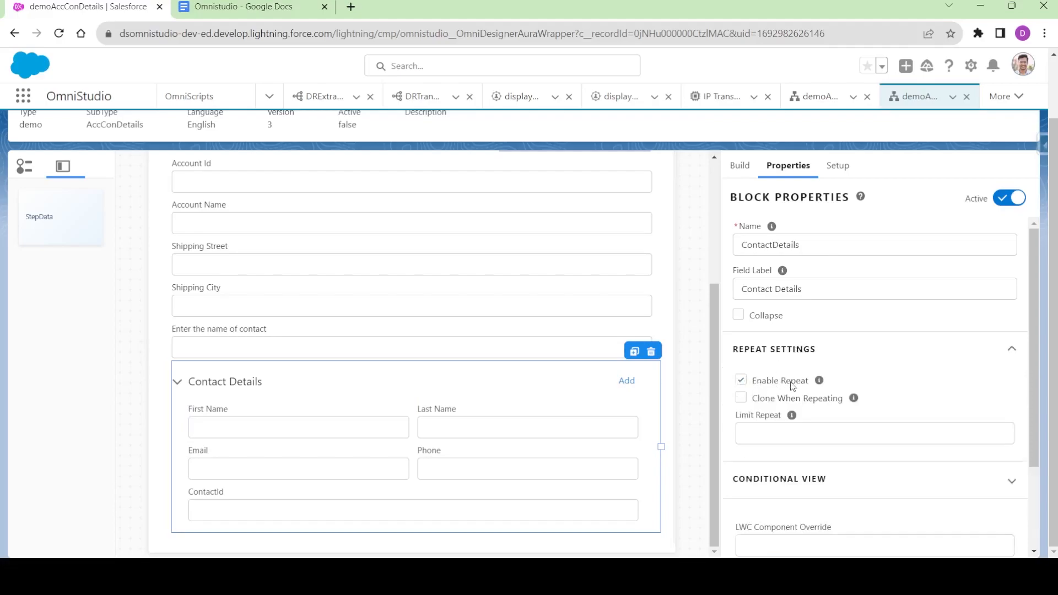
{"action": "scroll", "coordinate": [596, 344], "scroll_direction": "up", "scroll_amount": 3}
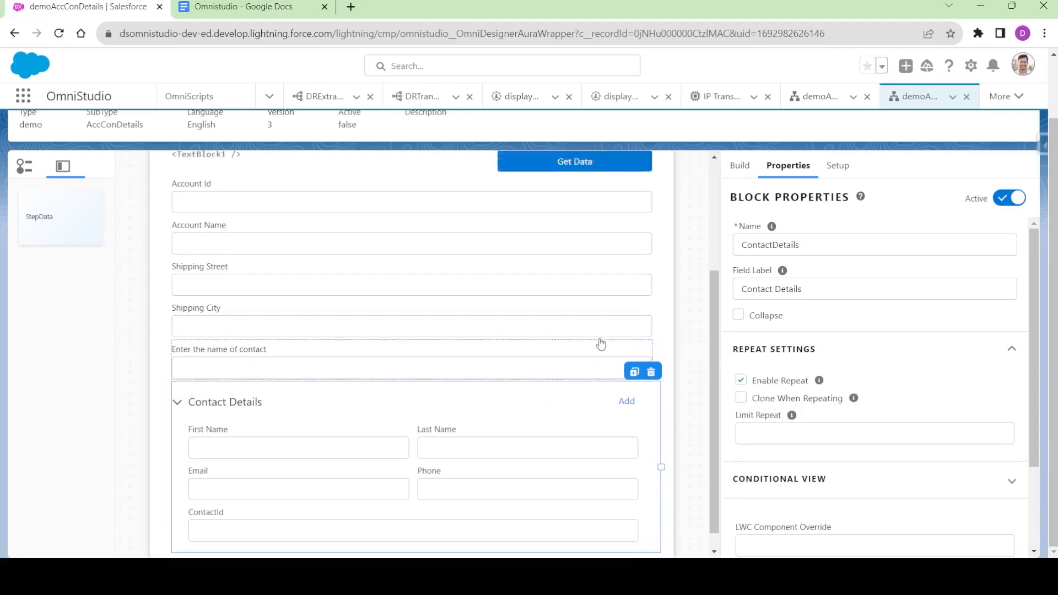
{"action": "scroll", "coordinate": [551, 356], "scroll_direction": "up", "scroll_amount": 1}
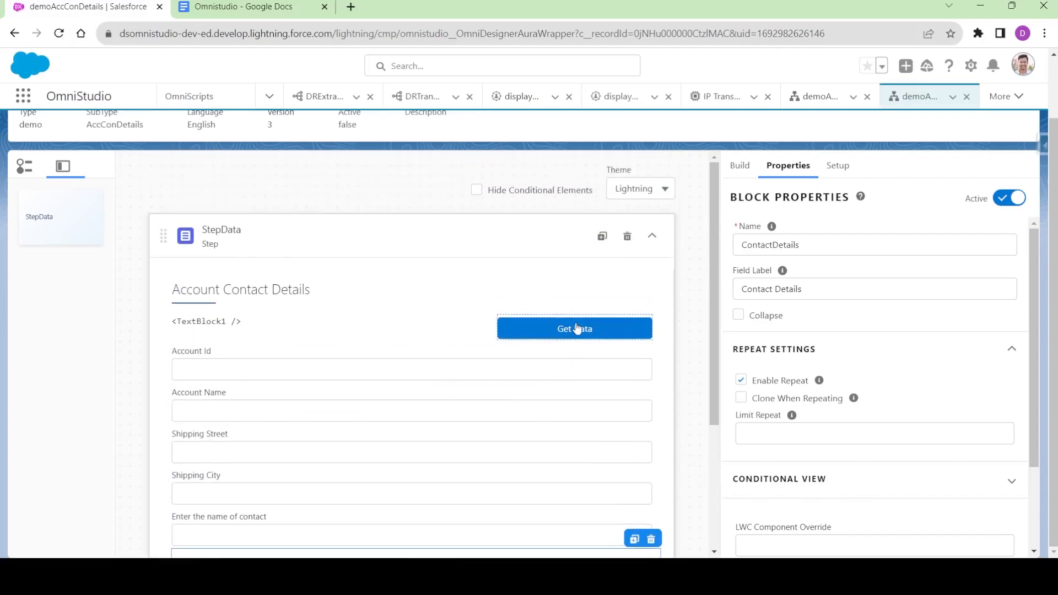
- Duplicate the Get Data integration procedure action and place the copy above the StepData step
{"action": "left_click", "coordinate": [611, 330]}
{"action": "scroll", "coordinate": [843, 411], "scroll_direction": "down", "scroll_amount": 2}
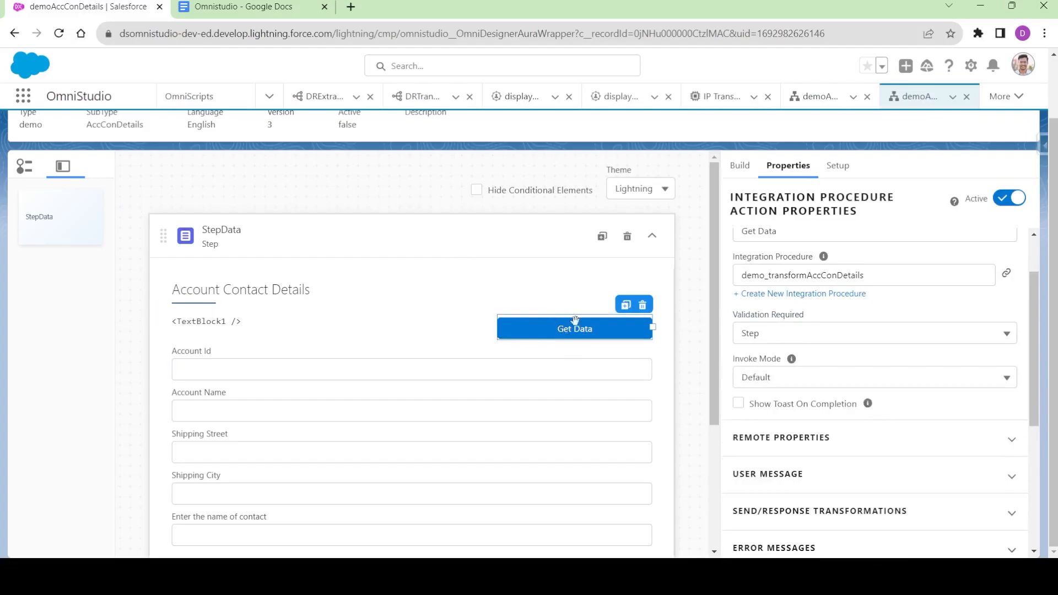
{"action": "left_click", "coordinate": [626, 306]}
{"action": "left_click", "coordinate": [272, 353]}
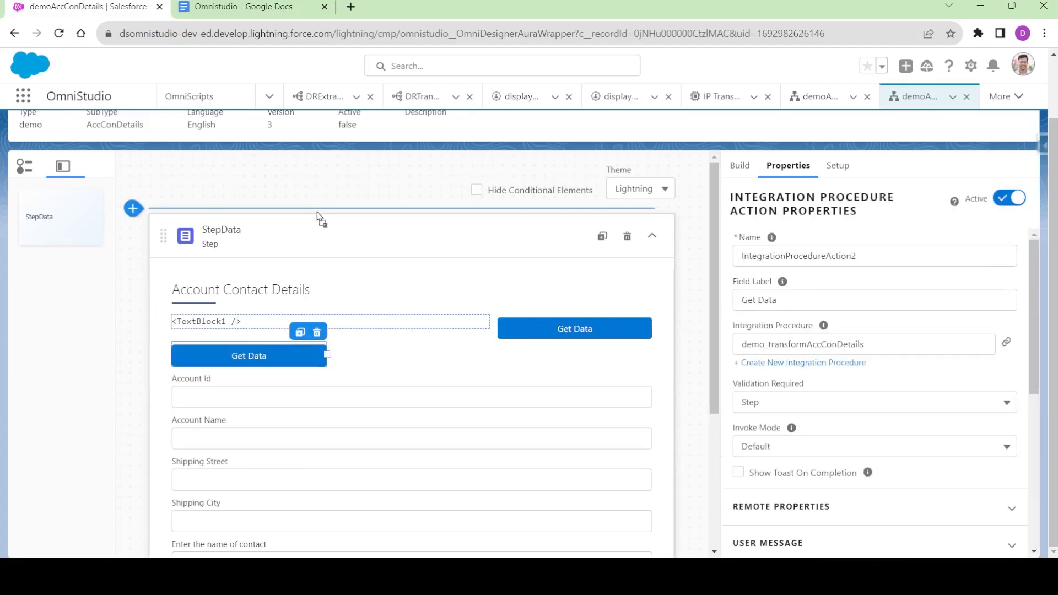
{"action": "left_click_drag", "start_coordinate": [318, 217], "coordinate": [315, 219]}
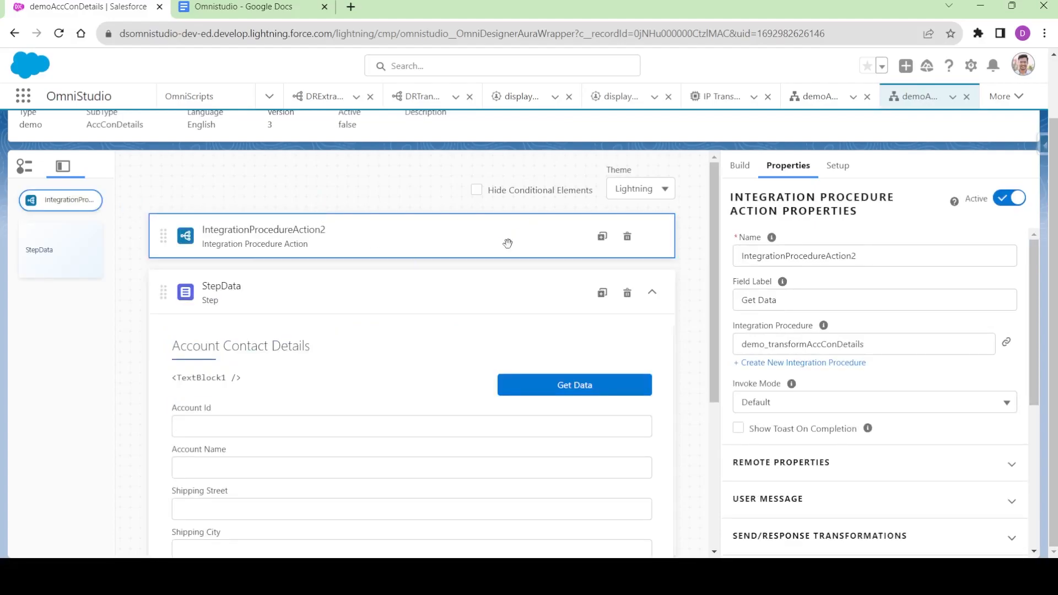
- Examine the remote properties of the copied action, including its Extra Payload key and value
{"action": "scroll", "coordinate": [827, 353], "scroll_direction": "down", "scroll_amount": 3}
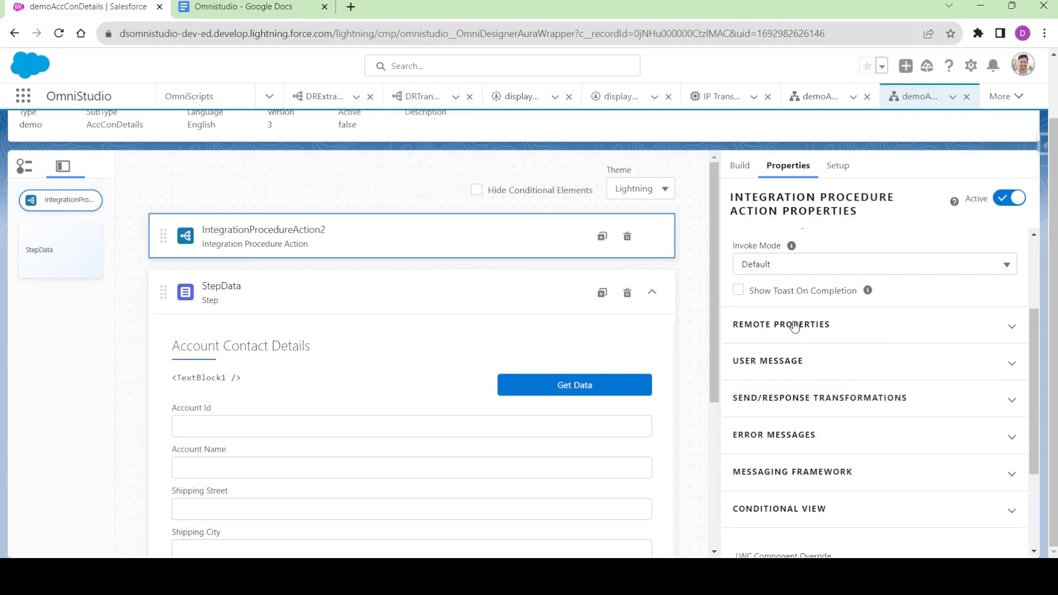
{"action": "left_click", "coordinate": [810, 324]}
{"action": "scroll", "coordinate": [808, 397], "scroll_direction": "down", "scroll_amount": 5}
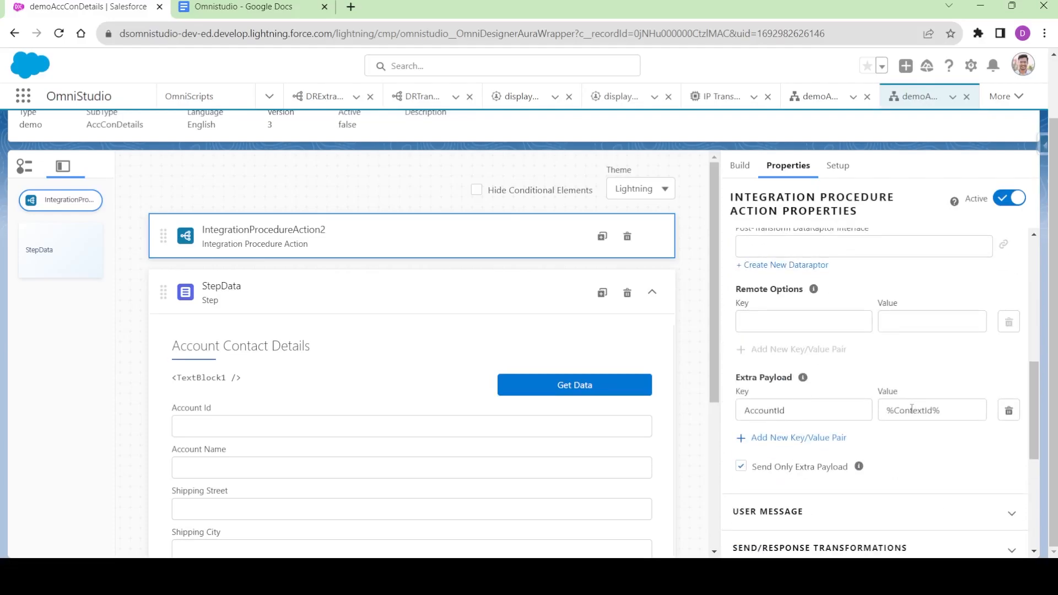
{"action": "scroll", "coordinate": [401, 382], "scroll_direction": "down", "scroll_amount": 4}
{"action": "scroll", "coordinate": [395, 448], "scroll_direction": "up", "scroll_amount": 4}
{"action": "scroll", "coordinate": [456, 223], "scroll_direction": "up", "scroll_amount": 1}
{"action": "scroll", "coordinate": [457, 223], "scroll_direction": "down", "scroll_amount": 4}
{"action": "scroll", "coordinate": [581, 253], "scroll_direction": "up", "scroll_amount": 4}
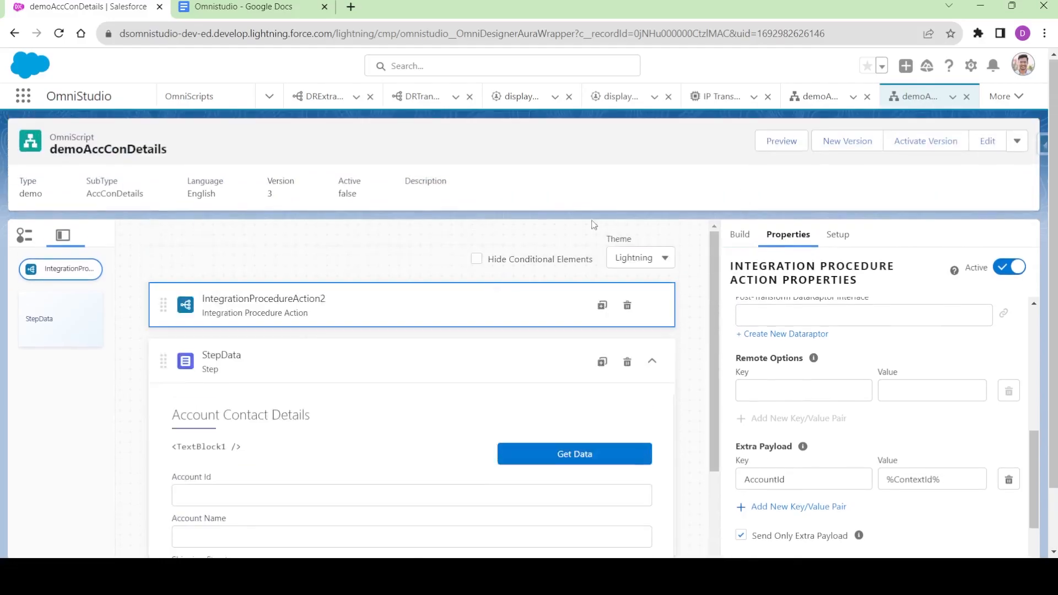
- Add a Text input between the contact name field and the Contact Details block
{"action": "scroll", "coordinate": [679, 170], "scroll_direction": "down", "scroll_amount": 1}
{"action": "scroll", "coordinate": [382, 441], "scroll_direction": "down", "scroll_amount": 3}
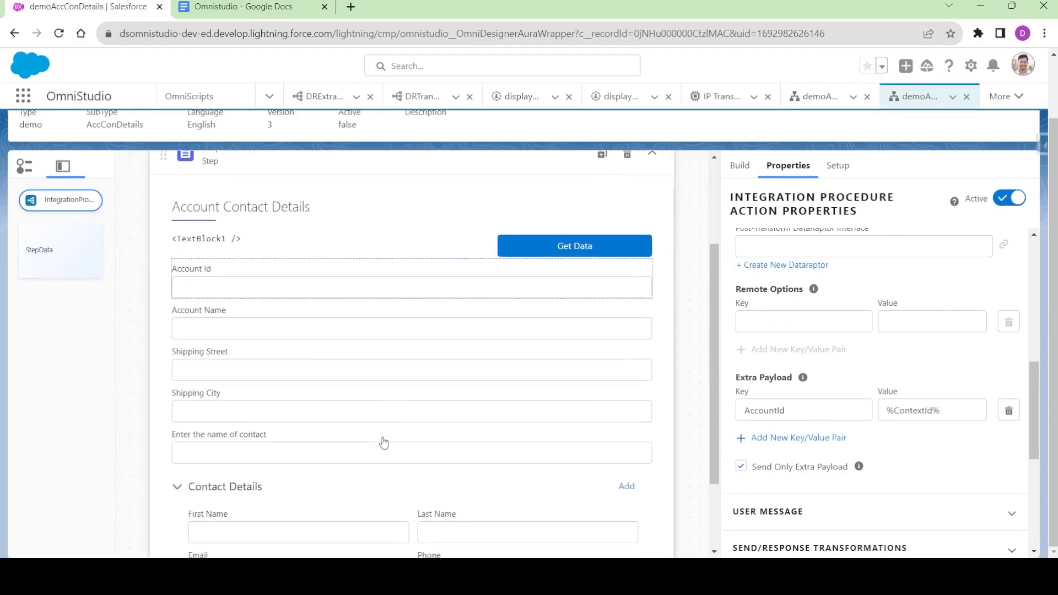
{"action": "left_click", "coordinate": [172, 425]}
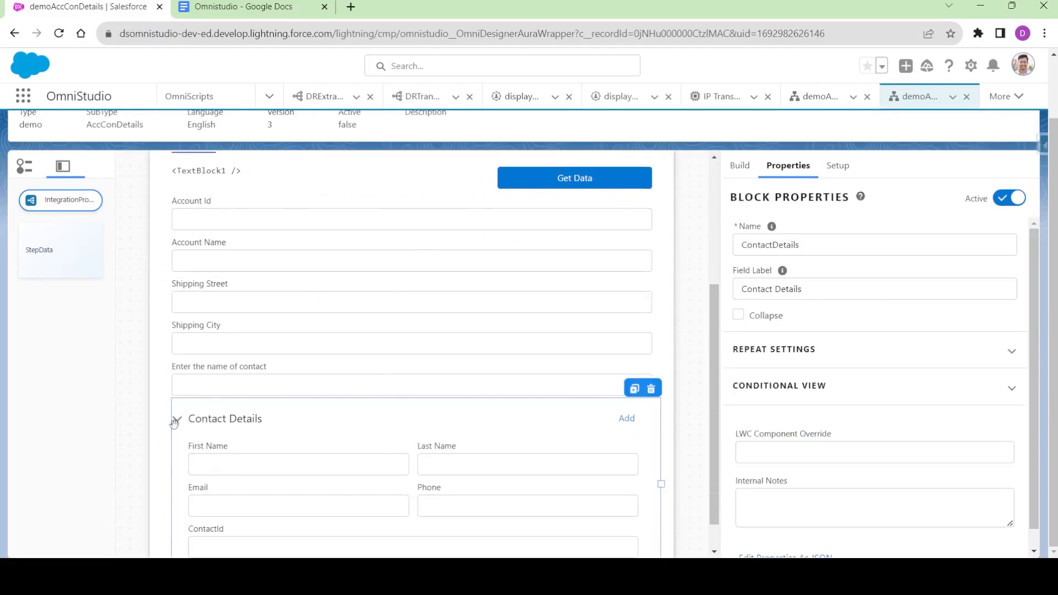
{"action": "scroll", "coordinate": [759, 194], "scroll_direction": "up", "scroll_amount": 1}
{"action": "left_click", "coordinate": [741, 235]}
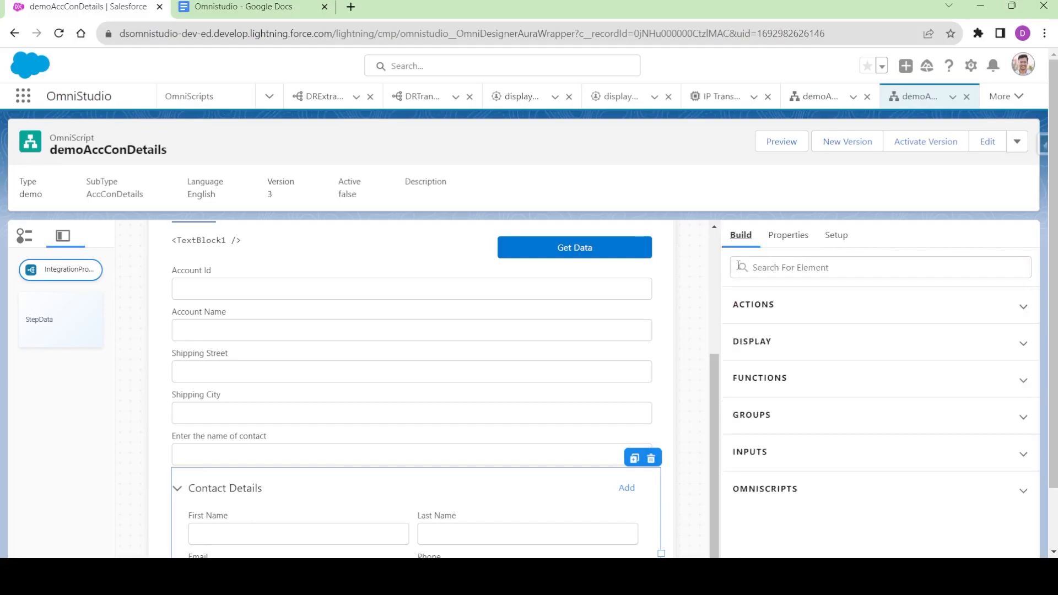
{"action": "left_click", "coordinate": [786, 271]}
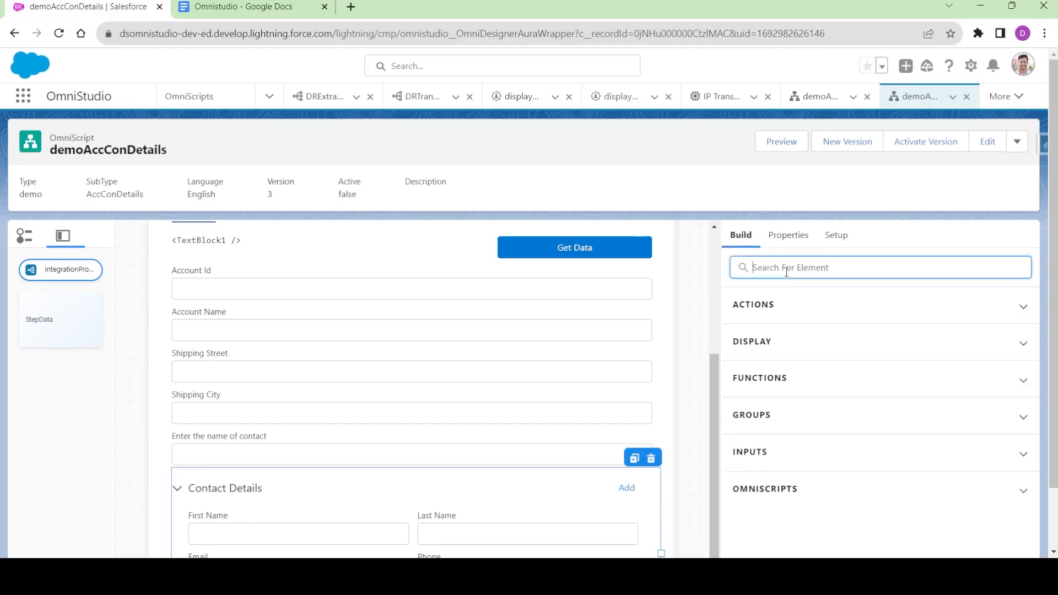
{"action": "type", "text": "Tex"}
{"action": "scroll", "coordinate": [812, 474], "scroll_direction": "down", "scroll_amount": 1}
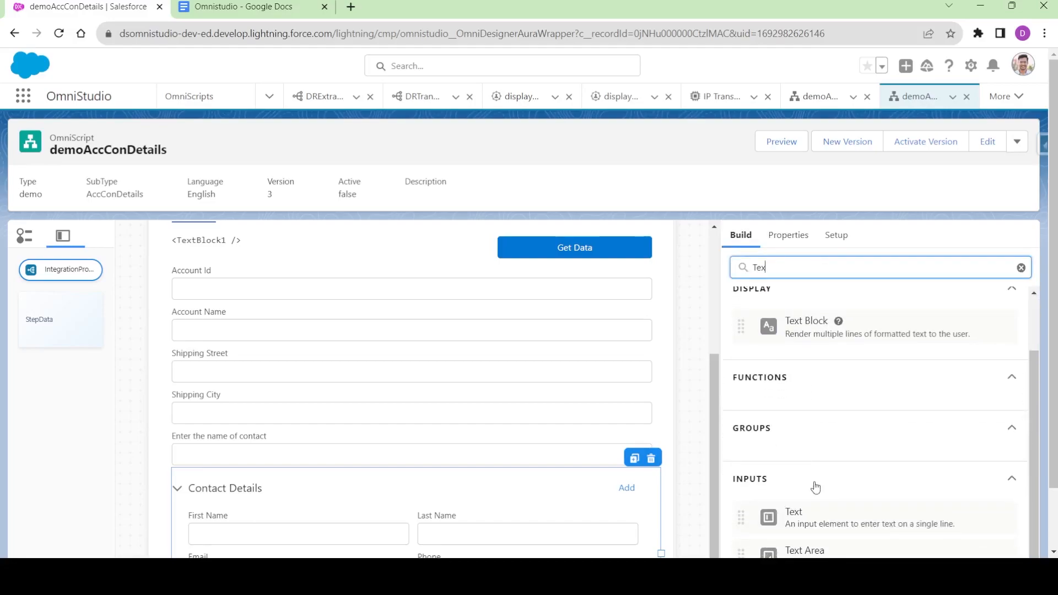
{"action": "scroll", "coordinate": [815, 486], "scroll_direction": "down", "scroll_amount": 1}
{"action": "left_click_drag", "start_coordinate": [733, 436], "coordinate": [490, 419]}
- Try to name the new Text input FirstName, and delete the element
{"action": "double_click", "coordinate": [755, 247]}
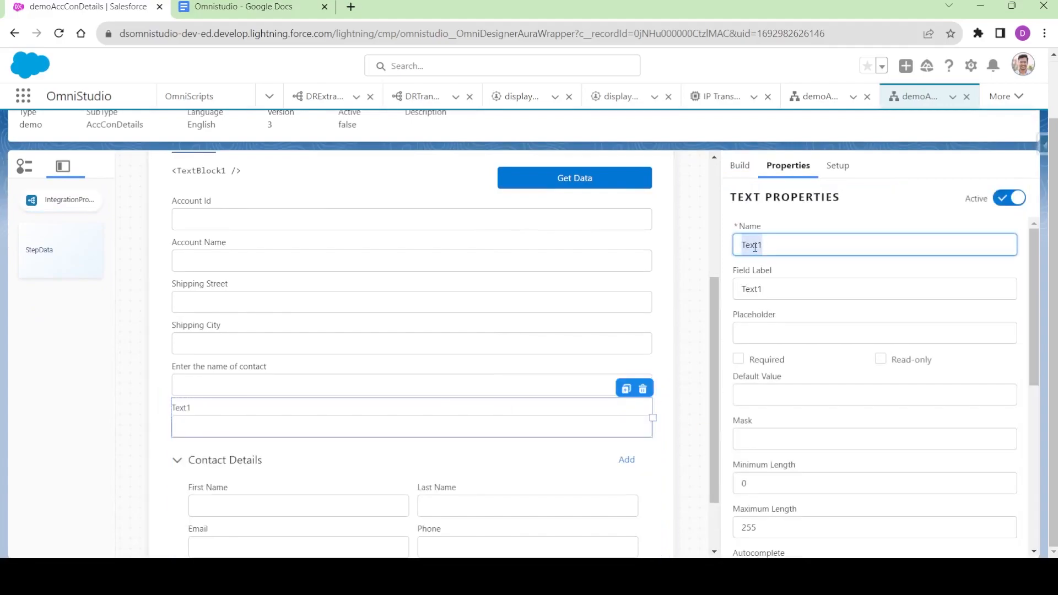
{"action": "type", "text": "FirstName"}
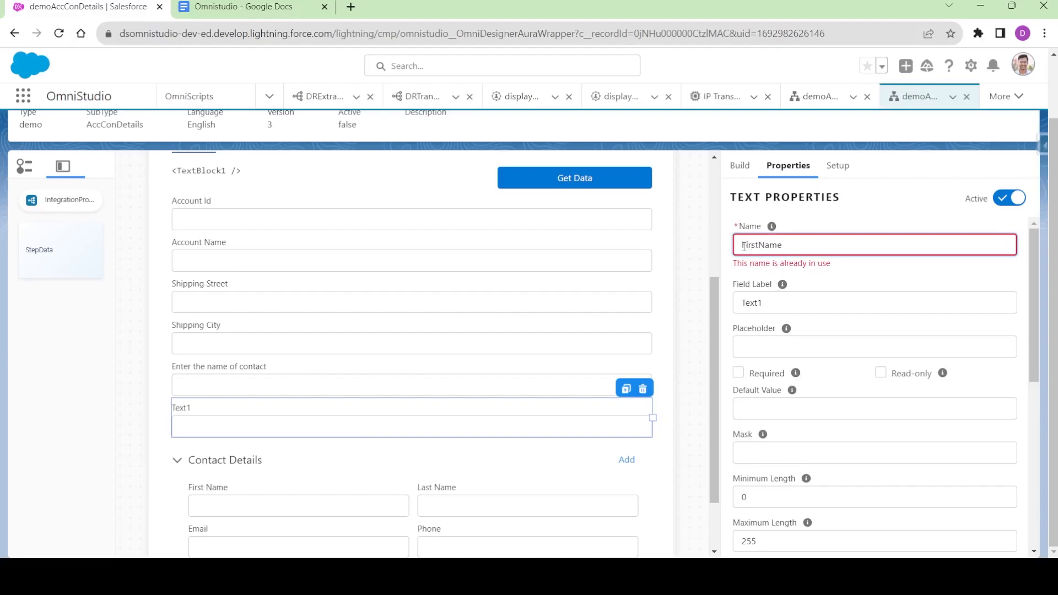
{"action": "left_click", "coordinate": [643, 389]}
{"action": "left_click", "coordinate": [709, 331]}
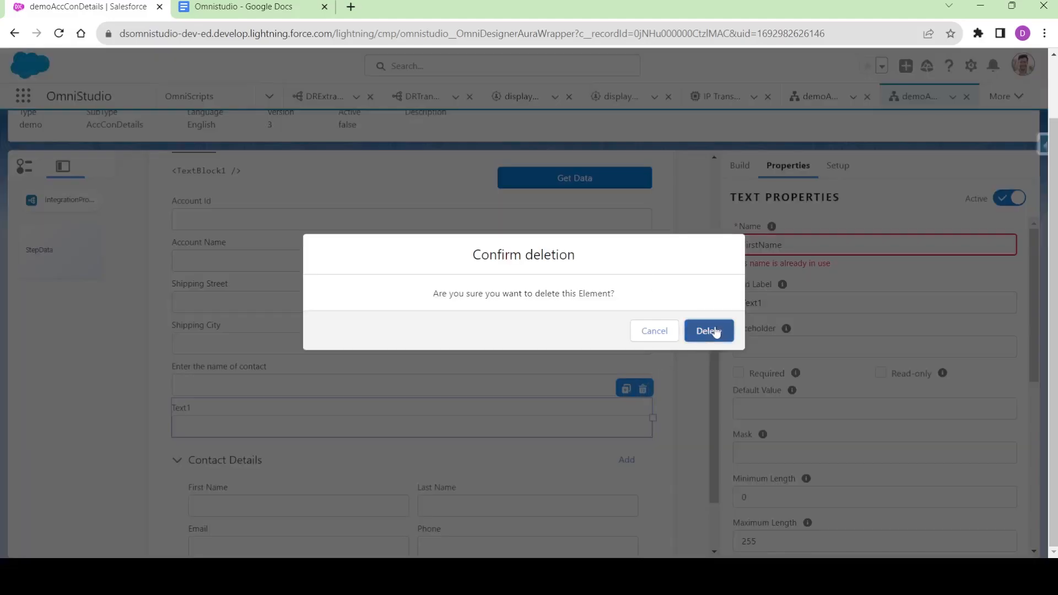
- Examine the name and label properties of the "Enter the name of contact" field
{"action": "left_click", "coordinate": [368, 381]}
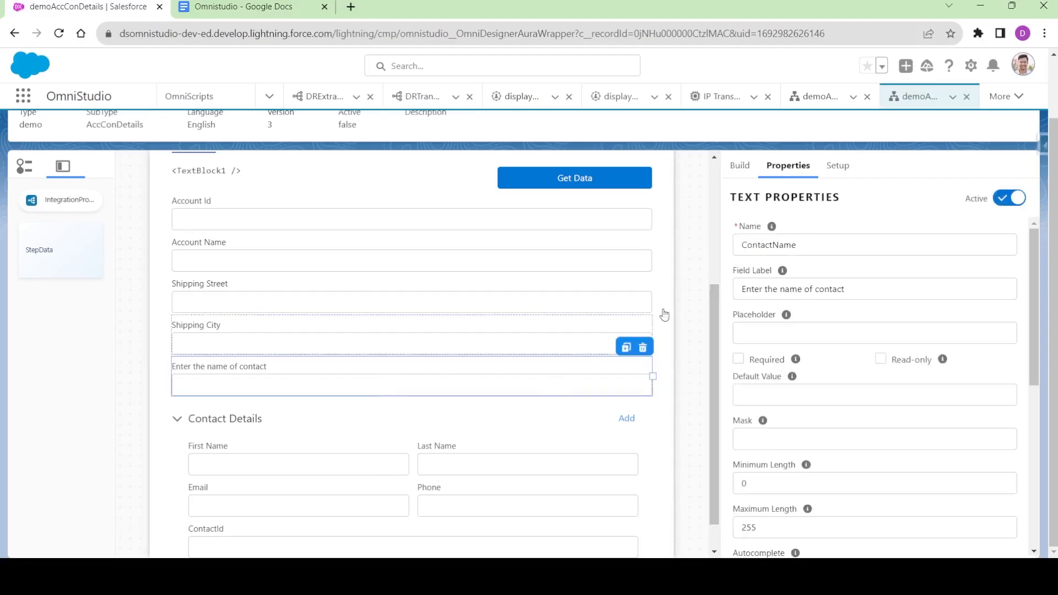
{"action": "double_click", "coordinate": [773, 246]}
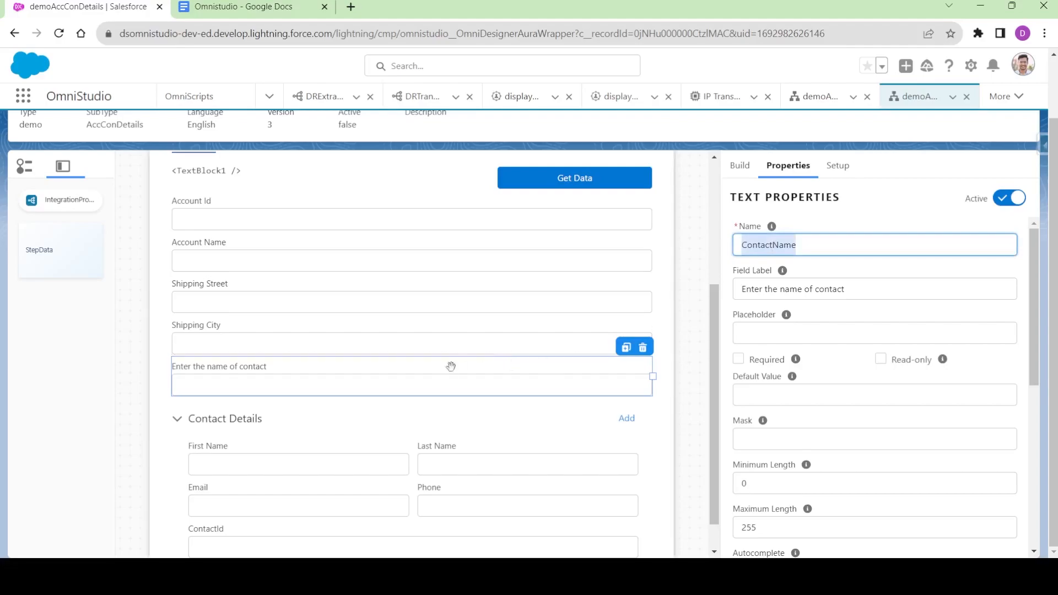
{"action": "scroll", "coordinate": [456, 335], "scroll_direction": "up", "scroll_amount": 2}
{"action": "scroll", "coordinate": [461, 298], "scroll_direction": "down", "scroll_amount": 1}
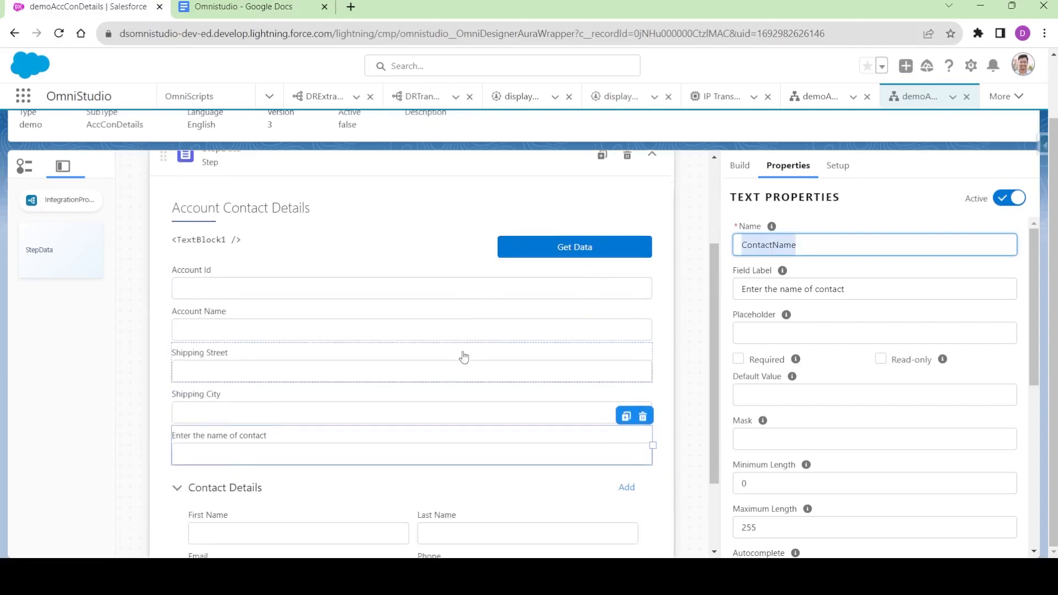
- Move TextBlock1 and the Get Data button below the contact name field, directly above the Contact Details block
{"action": "left_click", "coordinate": [272, 246]}
{"action": "left_click_drag", "start_coordinate": [273, 246], "coordinate": [267, 471]}
{"action": "left_click_drag", "start_coordinate": [246, 257], "coordinate": [482, 483]}
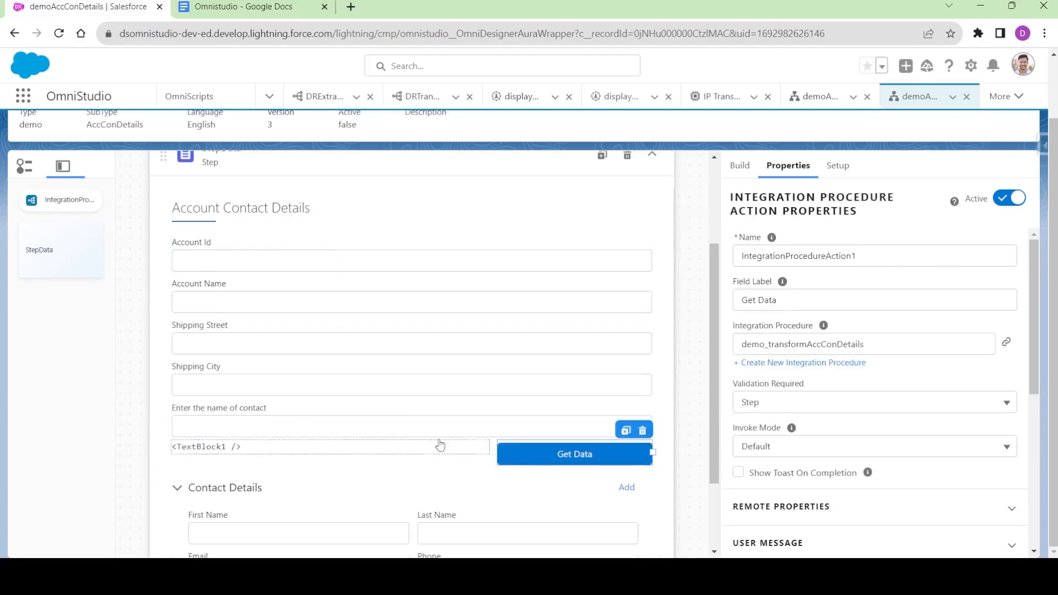
- Compare the properties of the action above StepData with those of the Get Data action inside the step
{"action": "scroll", "coordinate": [370, 286], "scroll_direction": "up", "scroll_amount": 3}
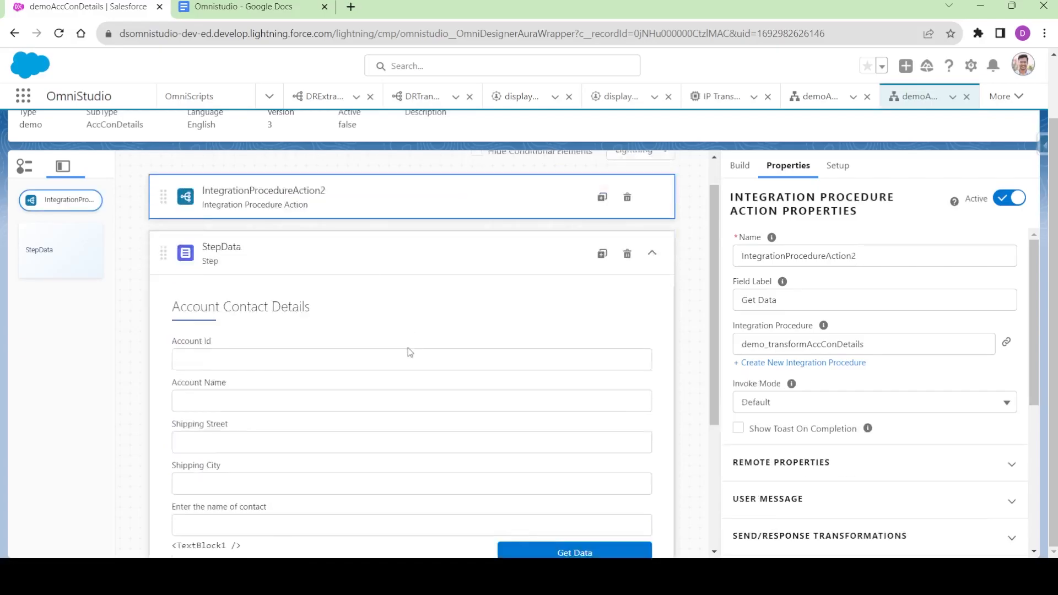
{"action": "scroll", "coordinate": [408, 349], "scroll_direction": "down", "scroll_amount": 5}
{"action": "left_click", "coordinate": [586, 348]}
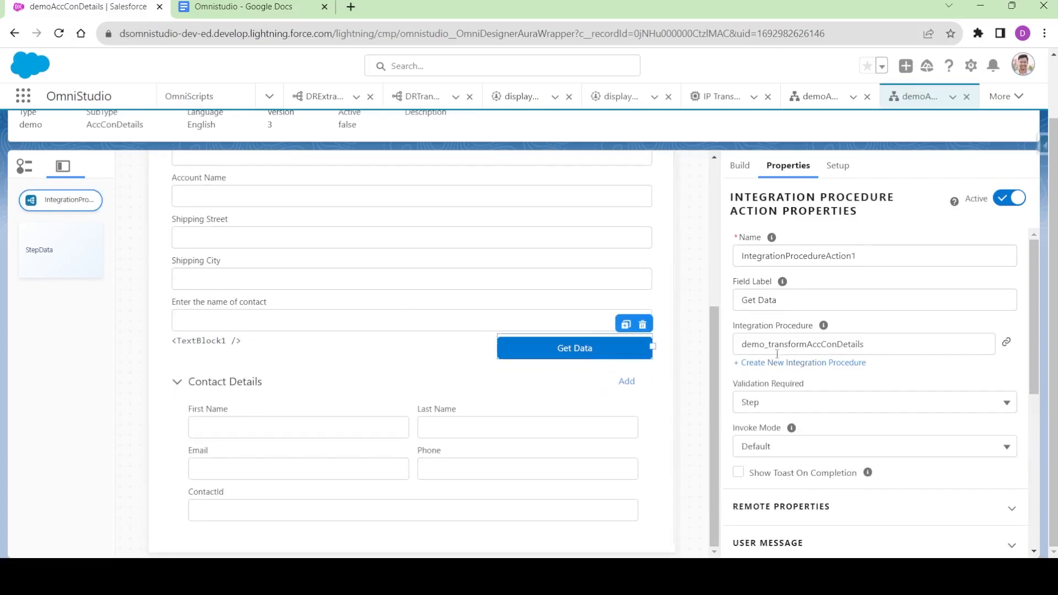
{"action": "scroll", "coordinate": [672, 290], "scroll_direction": "up", "scroll_amount": 5}
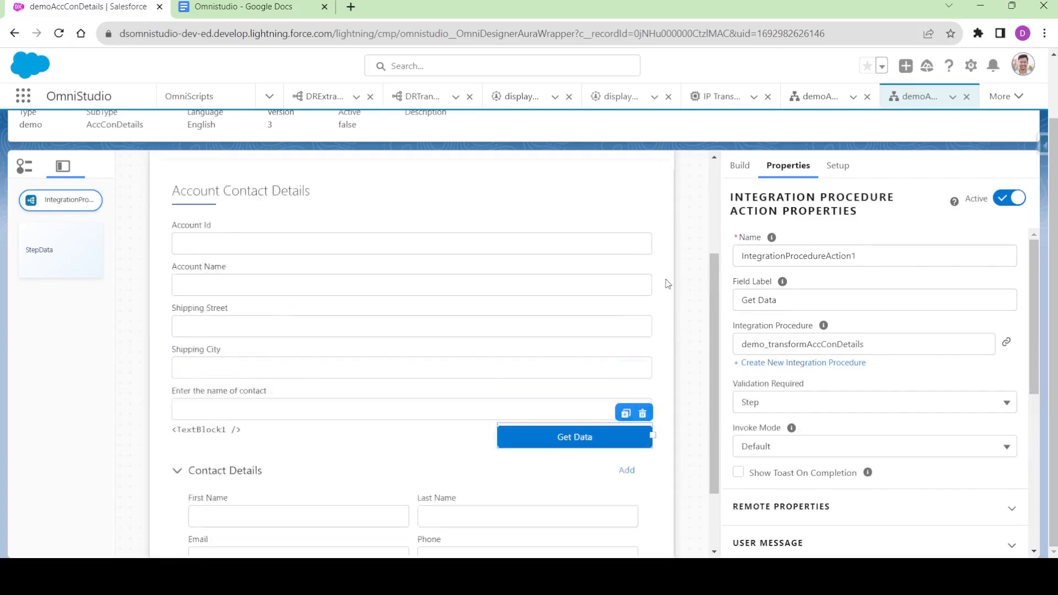
- Copy the AccountId value from the IP Transform Acc Con Details preview and return to version 3 of the OmniScript
{"action": "left_click", "coordinate": [710, 107]}
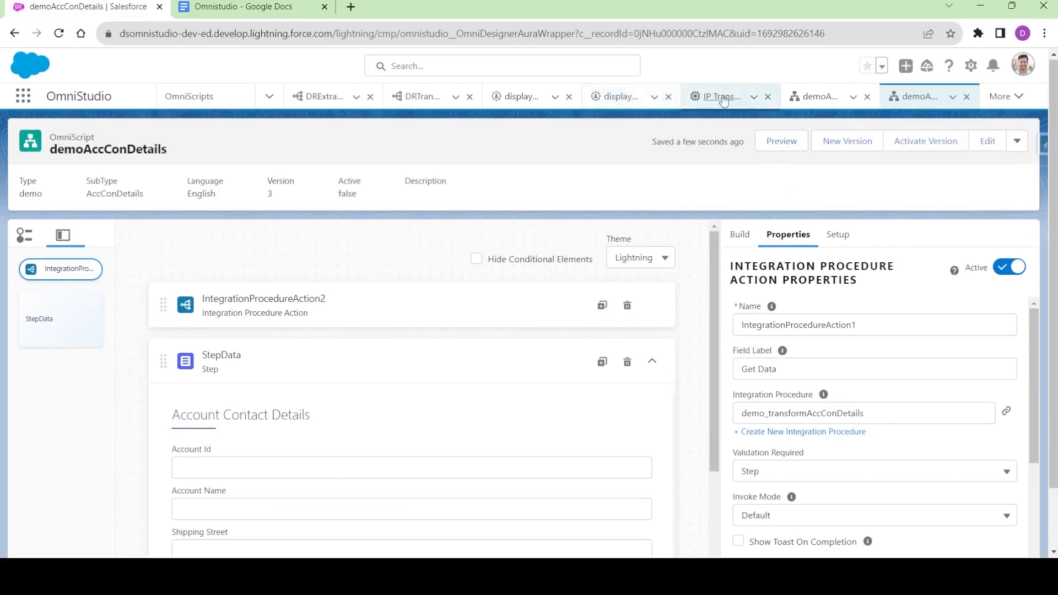
{"action": "double_click", "coordinate": [168, 265]}
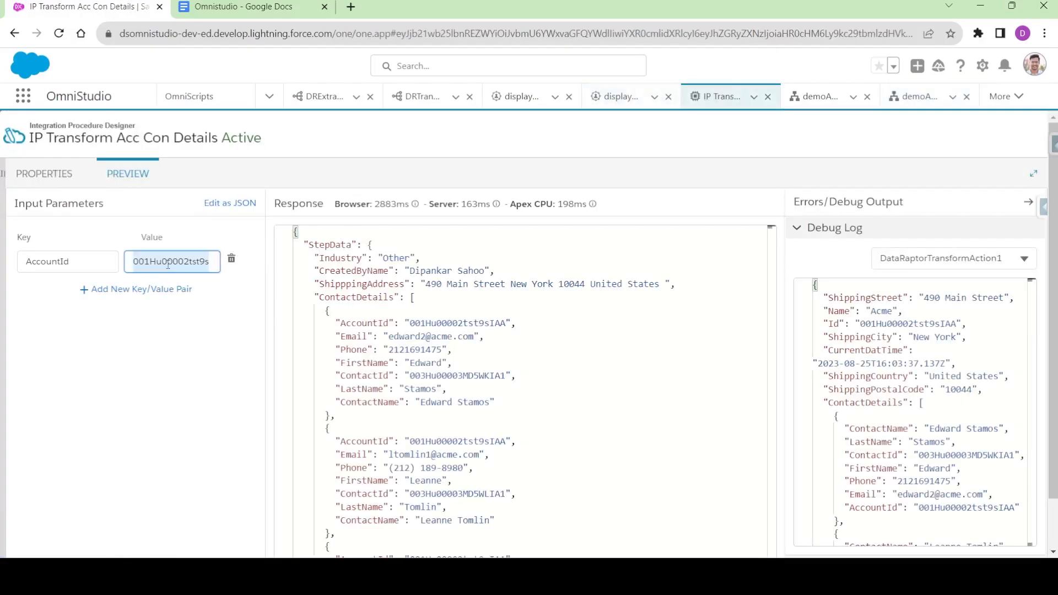
{"action": "left_click", "coordinate": [820, 100]}
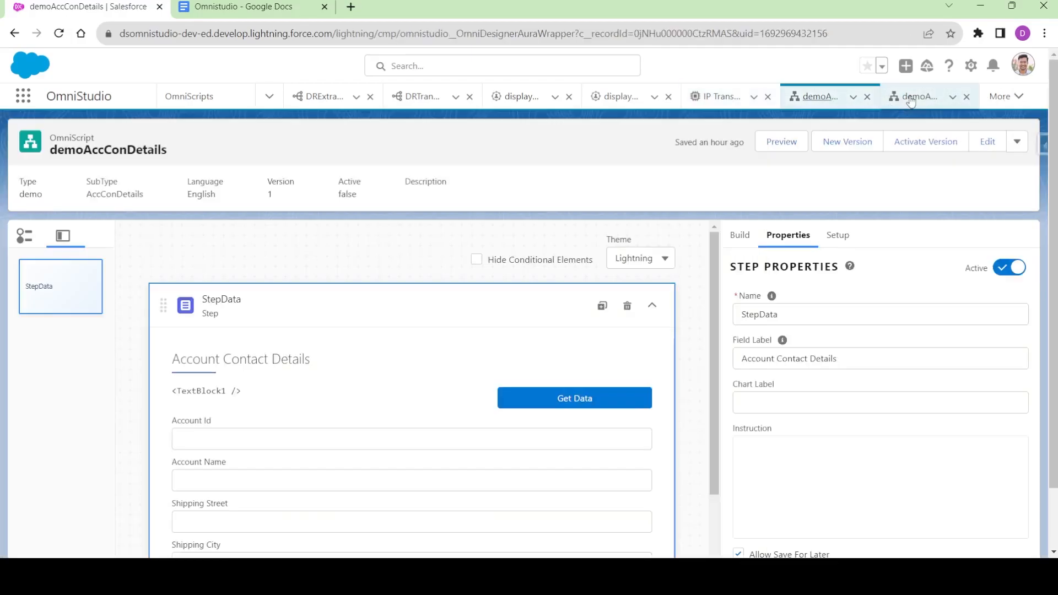
{"action": "left_click", "coordinate": [911, 99]}
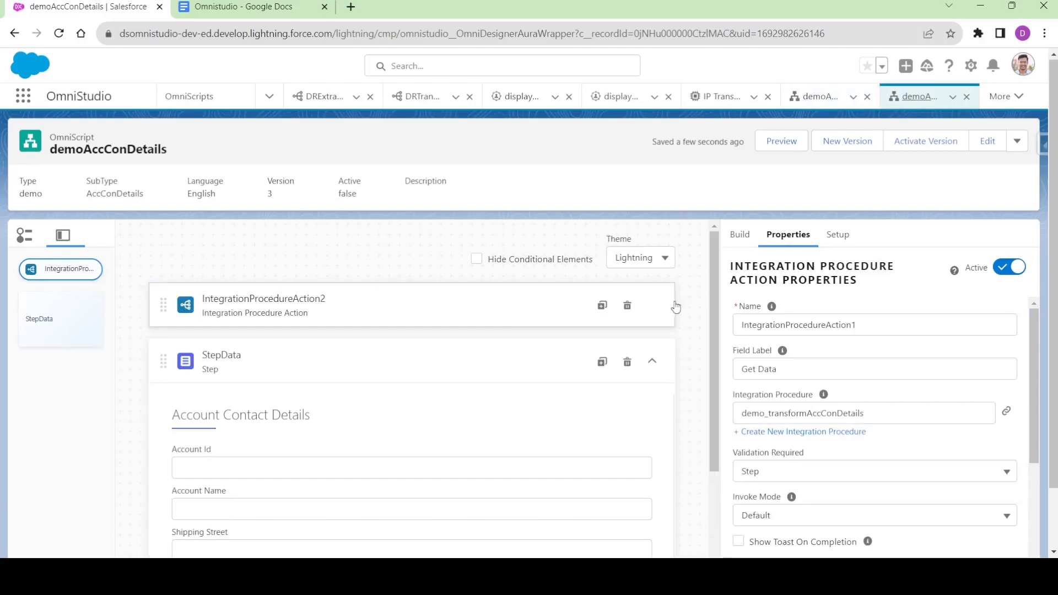
{"action": "scroll", "coordinate": [492, 395], "scroll_direction": "down", "scroll_amount": 4}
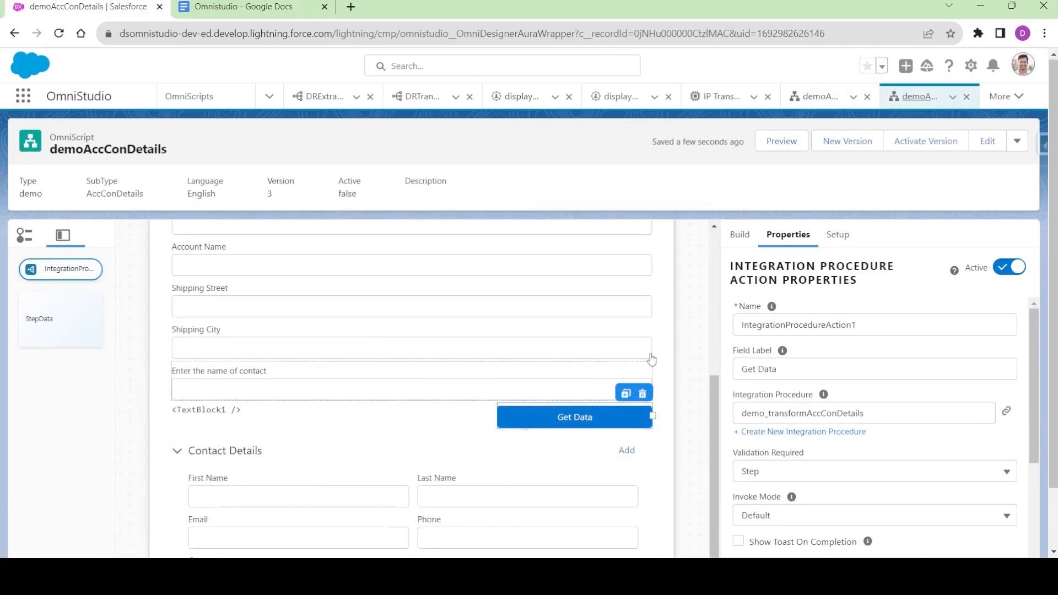
- Preview the OmniScript with the copied account ID as Context ID and show the Action Debugger
{"action": "left_click", "coordinate": [784, 142]}
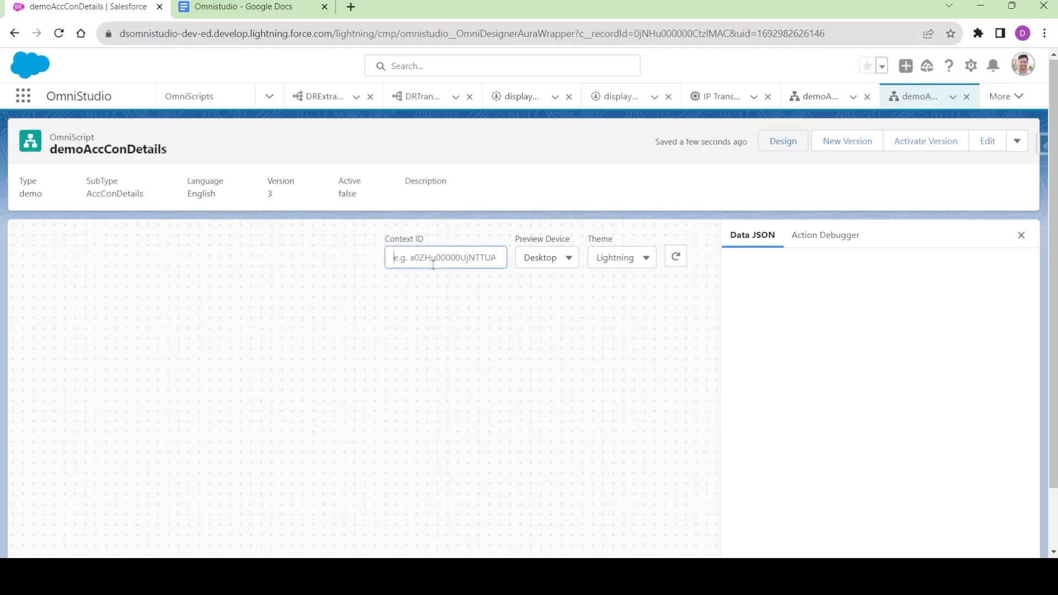
{"action": "type", "text": "001Hu00002tst9sIAA"}
{"action": "left_click", "coordinate": [841, 237]}
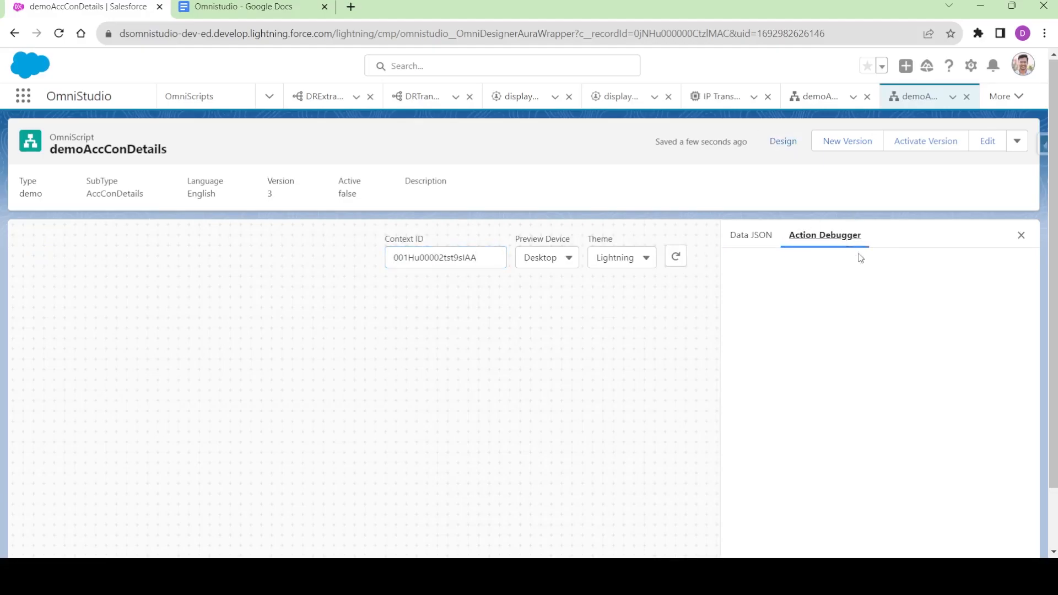
{"action": "scroll", "coordinate": [683, 214], "scroll_direction": "down", "scroll_amount": 1}
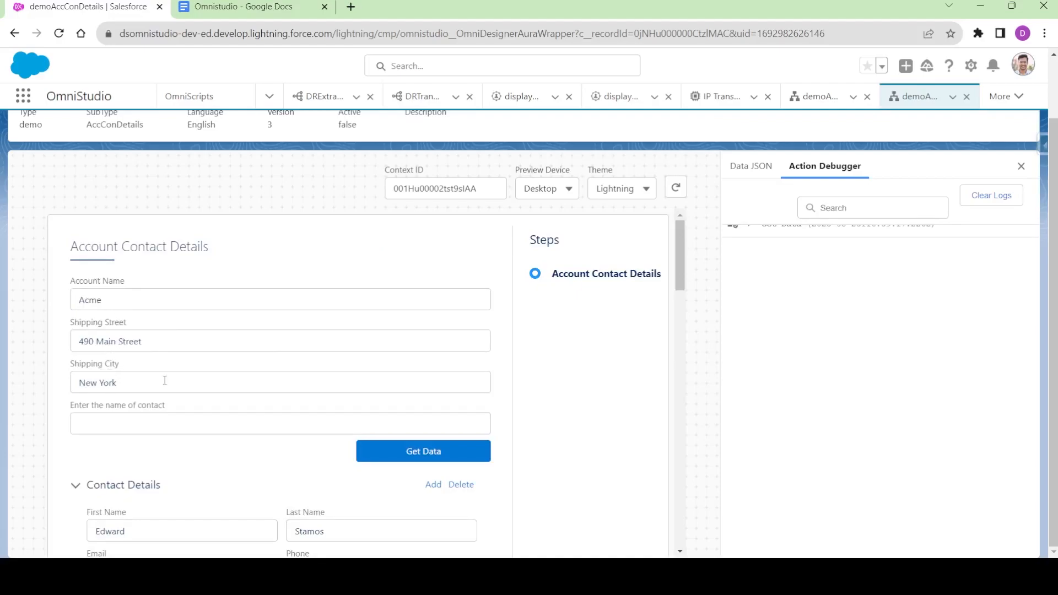
- Review all the prefilled contact blocks in the preview, down to the last one
{"action": "scroll", "coordinate": [165, 380], "scroll_direction": "down", "scroll_amount": 15}
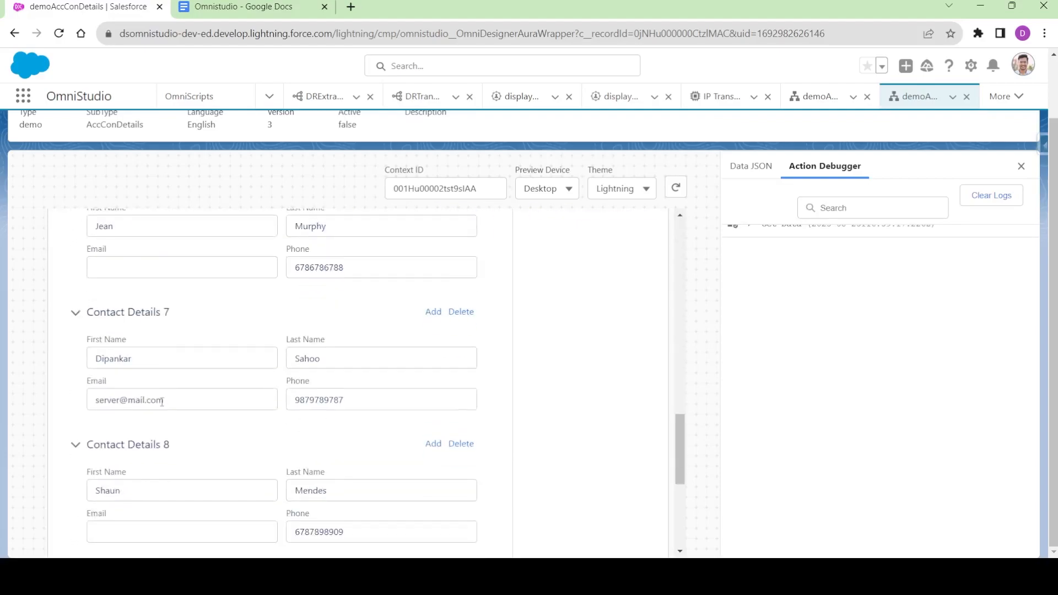
{"action": "scroll", "coordinate": [161, 402], "scroll_direction": "down", "scroll_amount": 5}
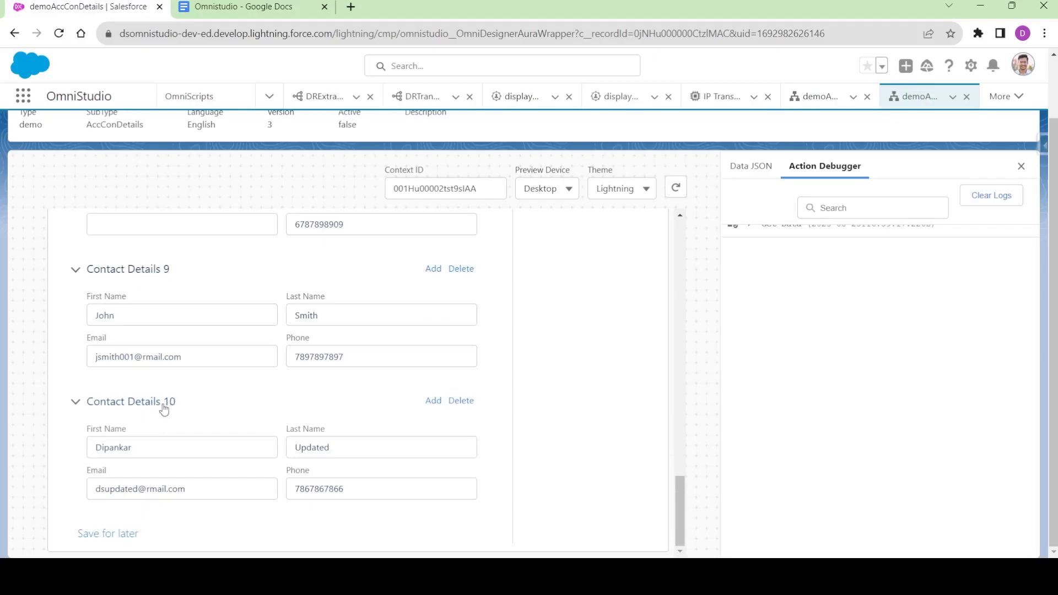
{"action": "scroll", "coordinate": [245, 404], "scroll_direction": "up", "scroll_amount": 20}
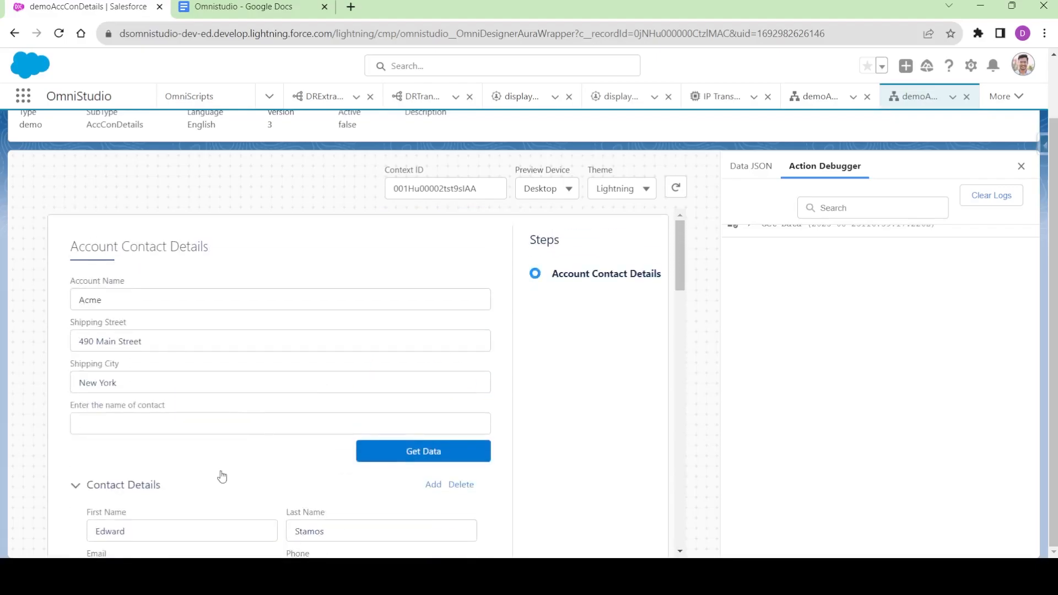
- Enter the first listed contact's first name in lowercase as the contact name and get the data
{"action": "left_click", "coordinate": [204, 428]}
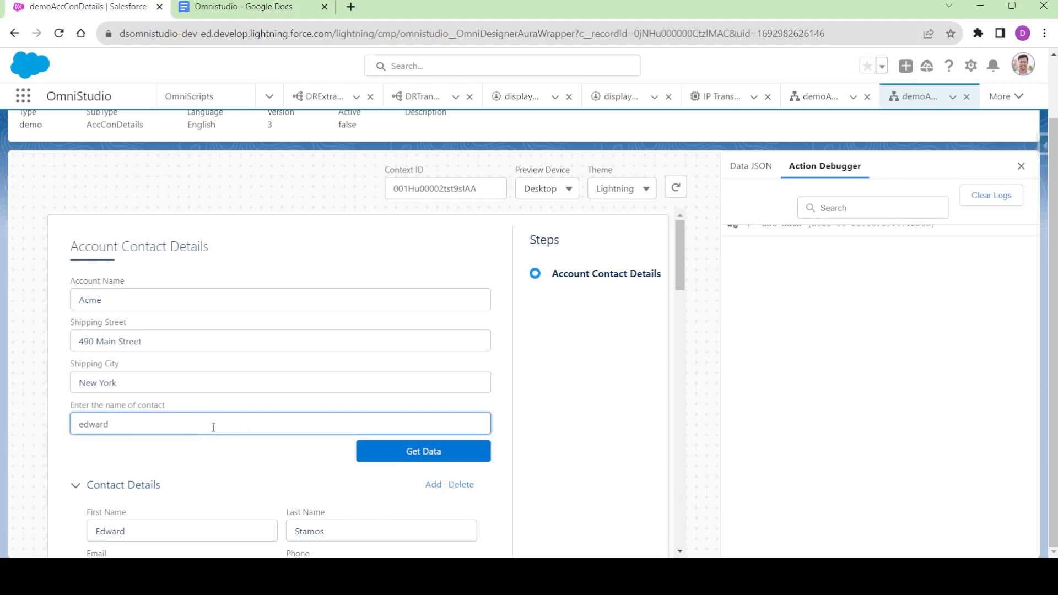
{"action": "scroll", "coordinate": [226, 435], "scroll_direction": "down", "scroll_amount": 1}
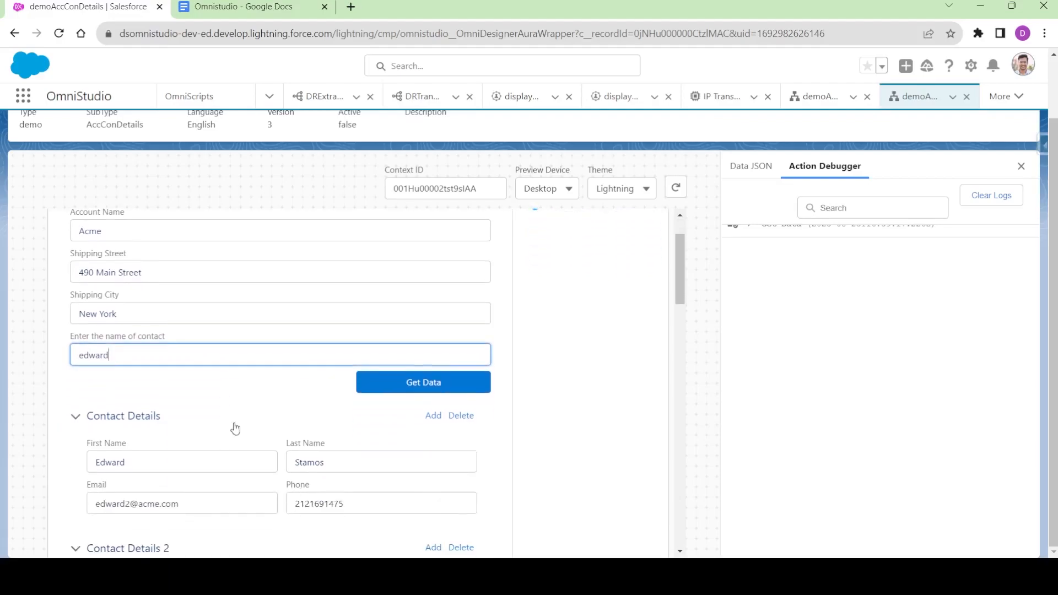
{"action": "left_click", "coordinate": [414, 386]}
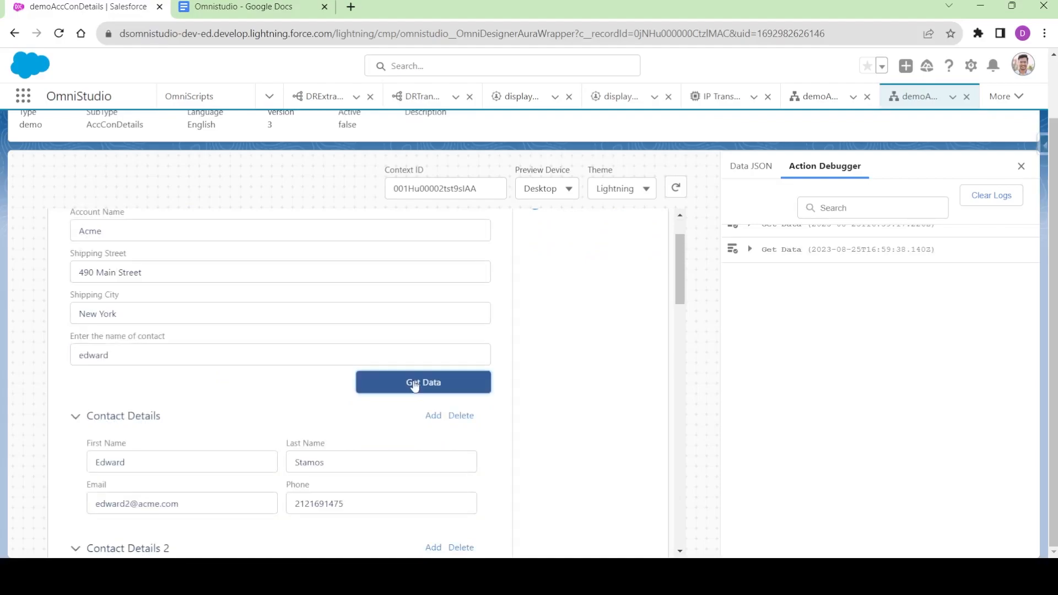
- Check the returned contact blocks, return to the design and rename the contact name text element as ContactFirstName
{"action": "scroll", "coordinate": [214, 410], "scroll_direction": "down", "scroll_amount": 2}
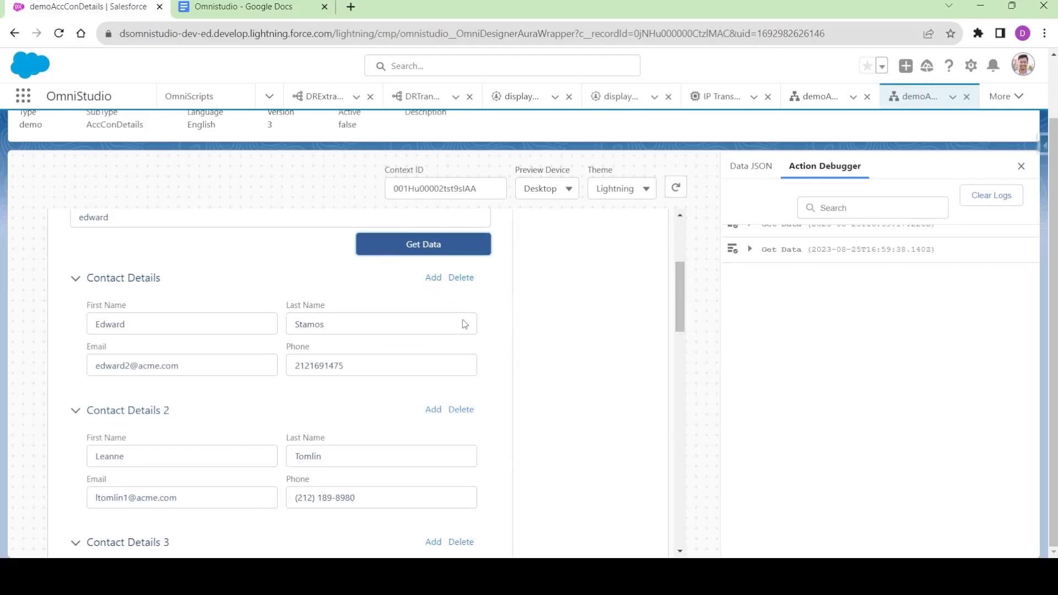
{"action": "scroll", "coordinate": [485, 326], "scroll_direction": "up", "scroll_amount": 2}
{"action": "scroll", "coordinate": [703, 286], "scroll_direction": "up", "scroll_amount": 2}
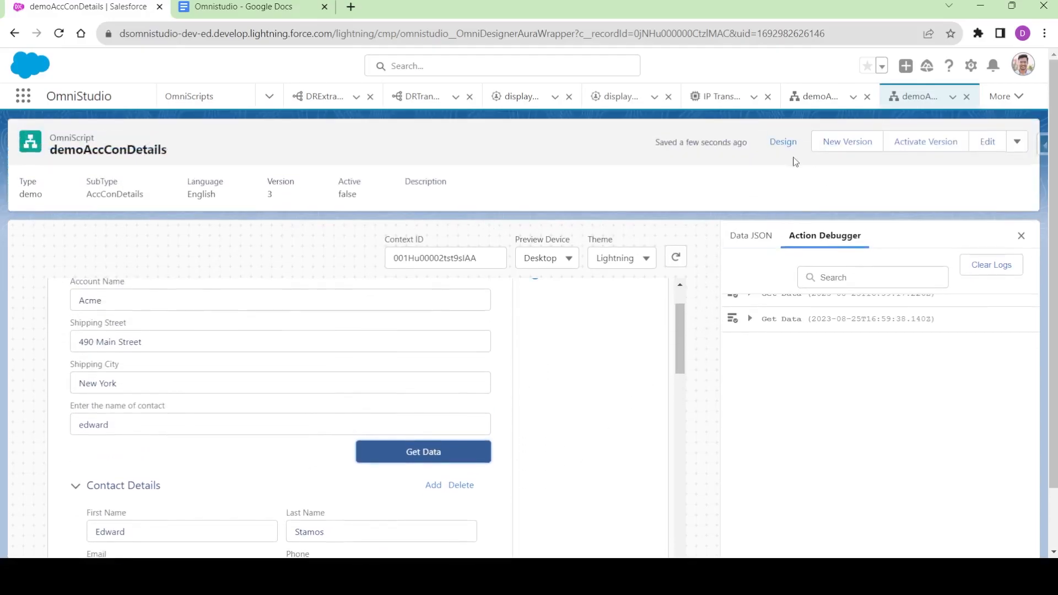
{"action": "left_click", "coordinate": [780, 141]}
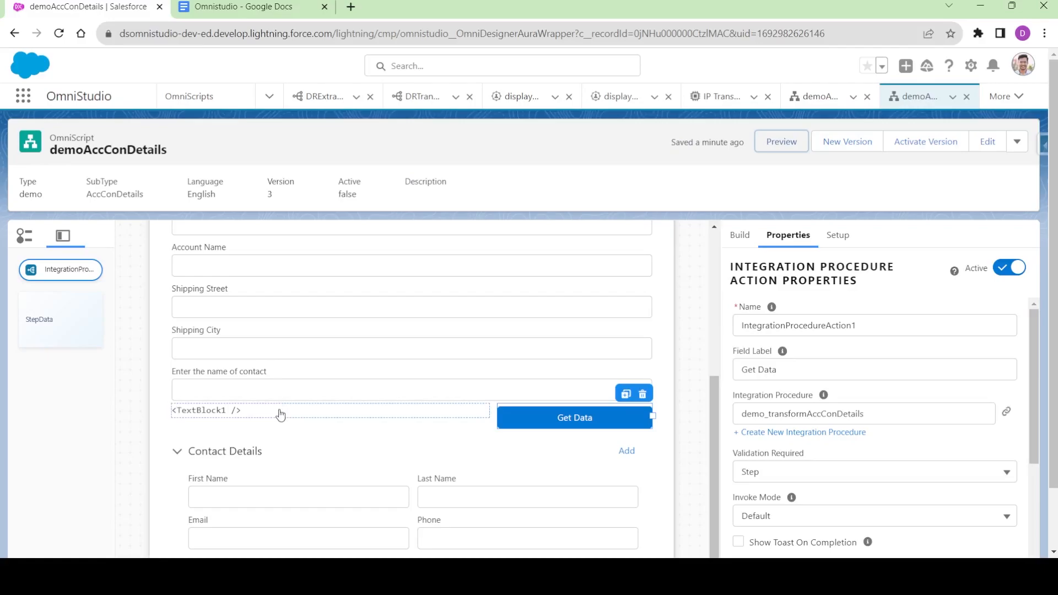
{"action": "left_click", "coordinate": [289, 379]}
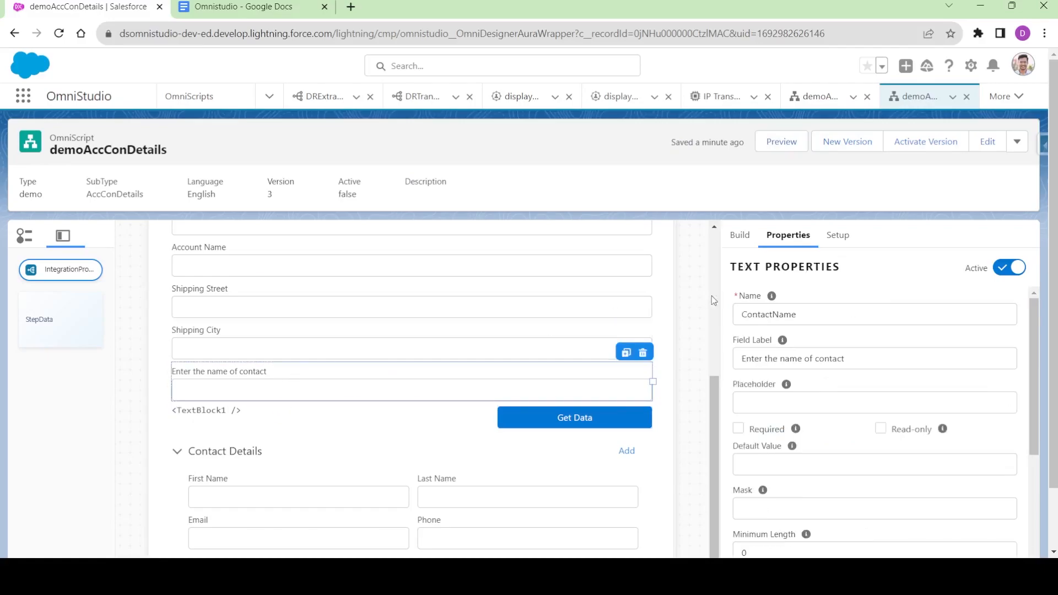
{"action": "double_click", "coordinate": [750, 312]}
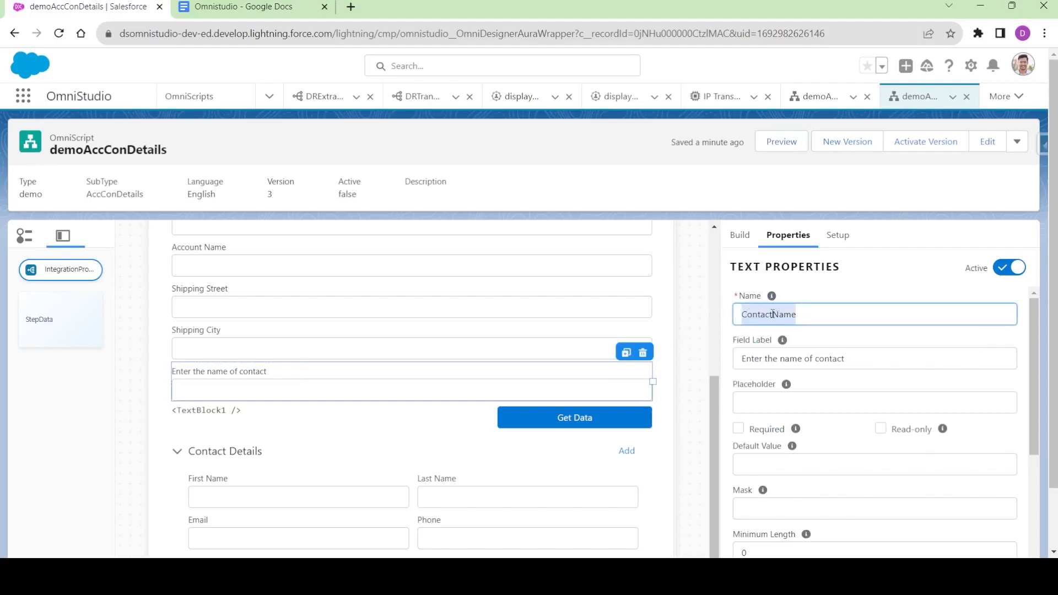
{"action": "left_click", "coordinate": [773, 314]}
{"action": "type", "text": "First"}
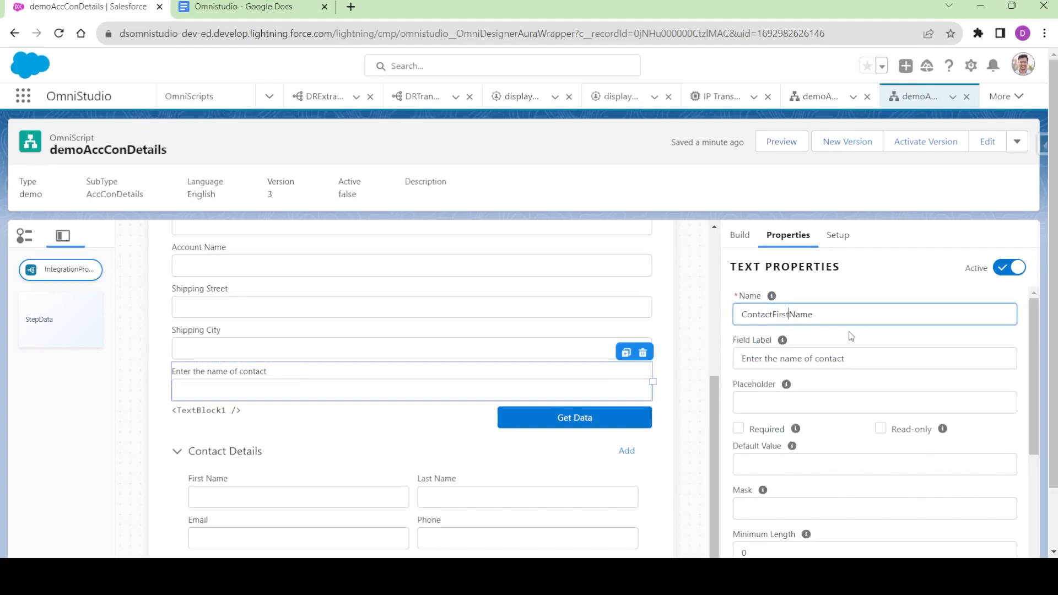
- Copy the text element's new name and add an empty Extra Payload key/value pair to the Get Data action
{"action": "double_click", "coordinate": [759, 314]}
{"action": "key", "text": "ctrl+c"}
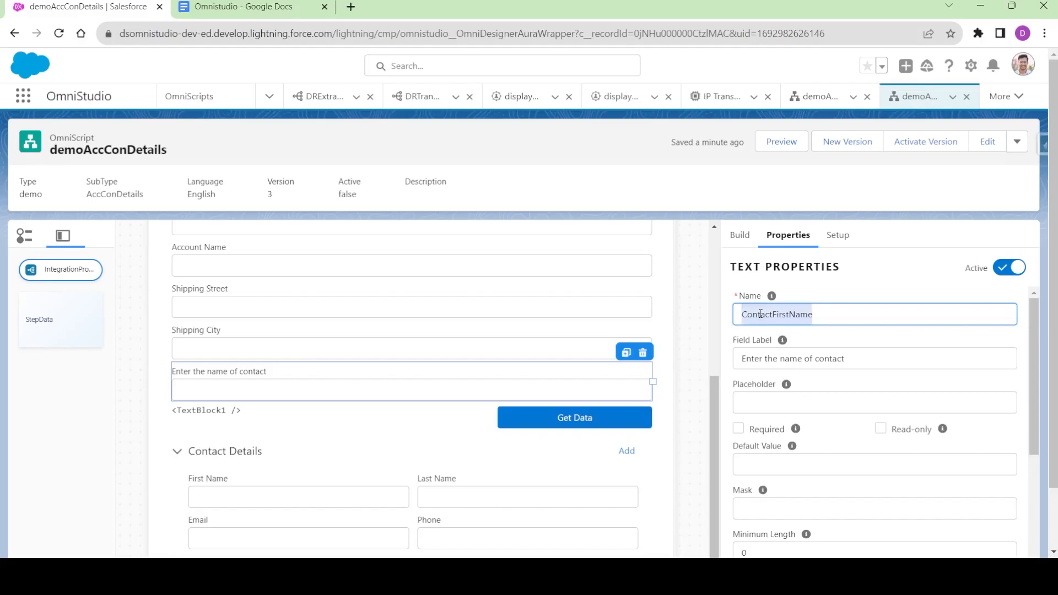
{"action": "left_click", "coordinate": [566, 421]}
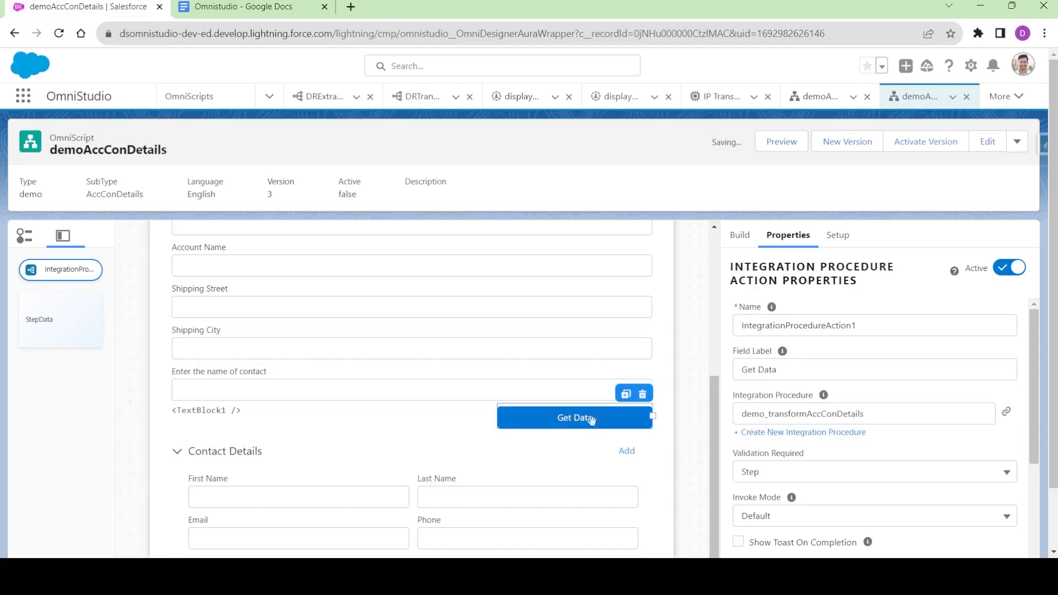
{"action": "scroll", "coordinate": [797, 415], "scroll_direction": "down", "scroll_amount": 4}
{"action": "scroll", "coordinate": [796, 359], "scroll_direction": "up", "scroll_amount": 1}
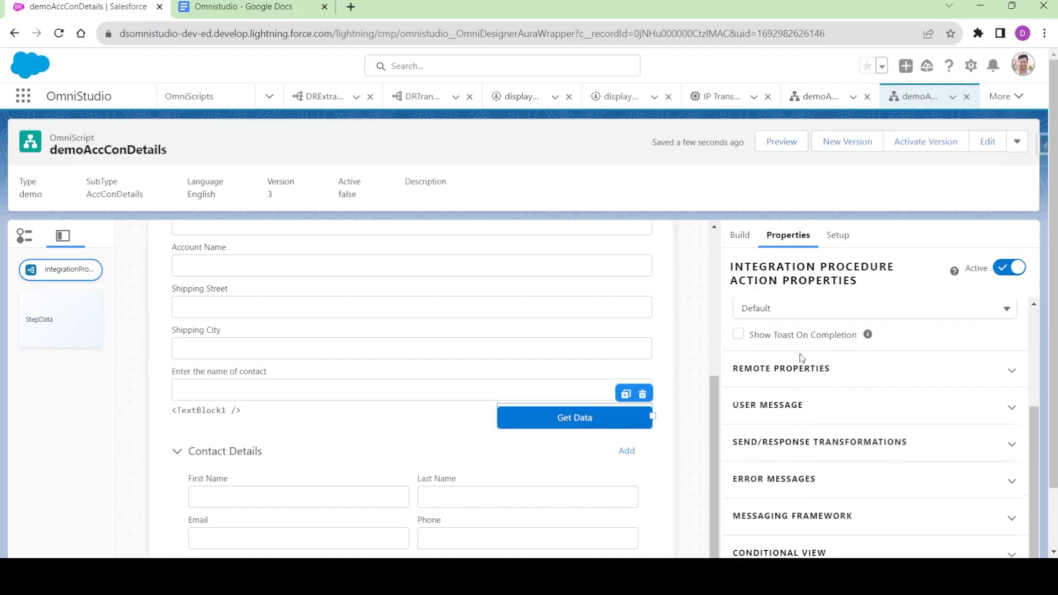
{"action": "left_click", "coordinate": [798, 377]}
{"action": "scroll", "coordinate": [788, 383], "scroll_direction": "down", "scroll_amount": 6}
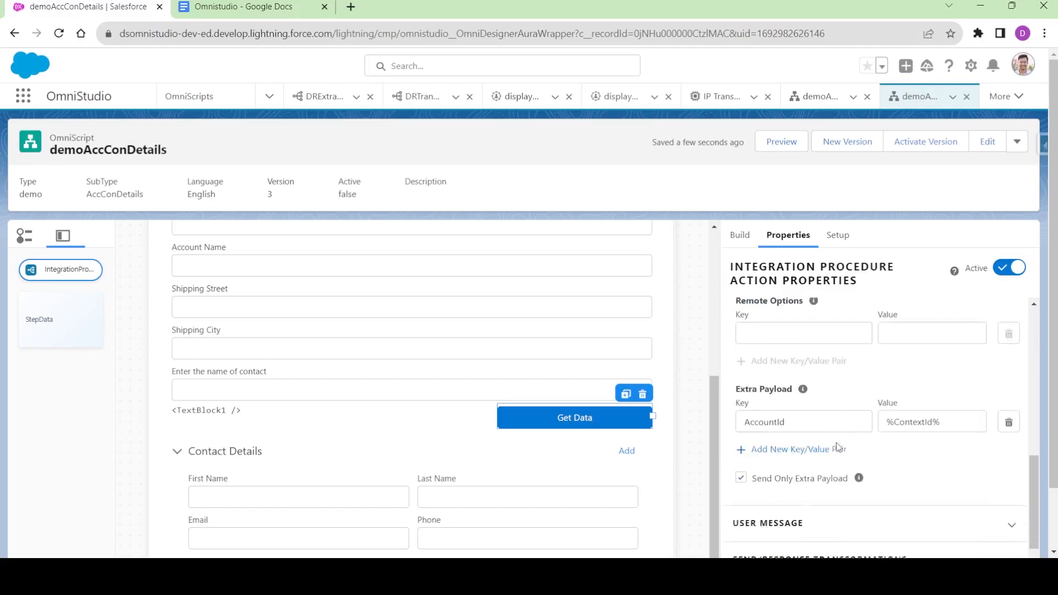
{"action": "left_click", "coordinate": [795, 416]}
{"action": "left_click", "coordinate": [769, 415]}
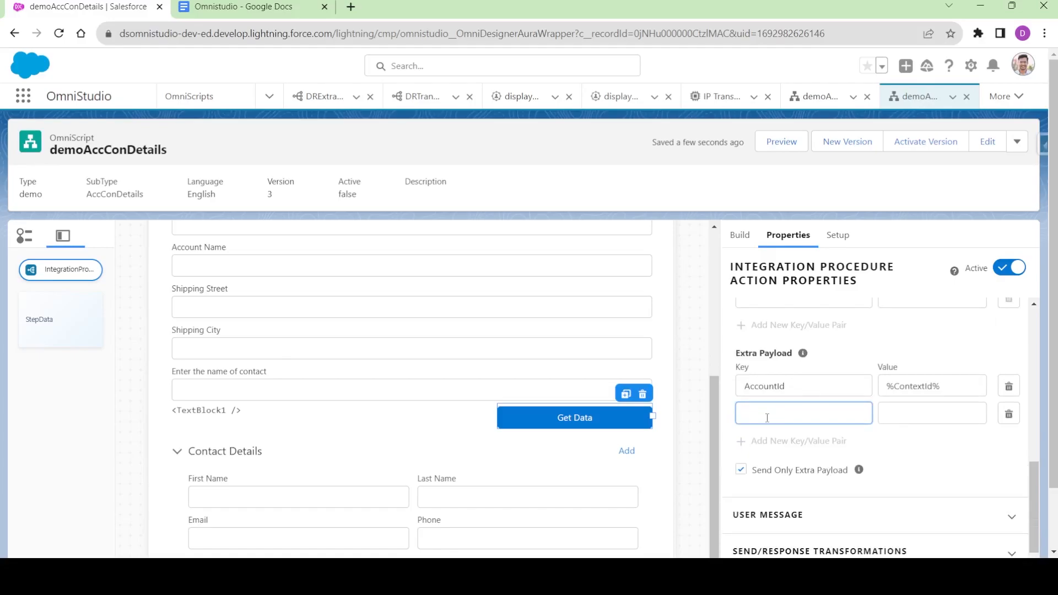
- Fill the new Extra Payload pair with the key FirstName and the value %ContactFirstName%
{"action": "left_click", "coordinate": [893, 414]}
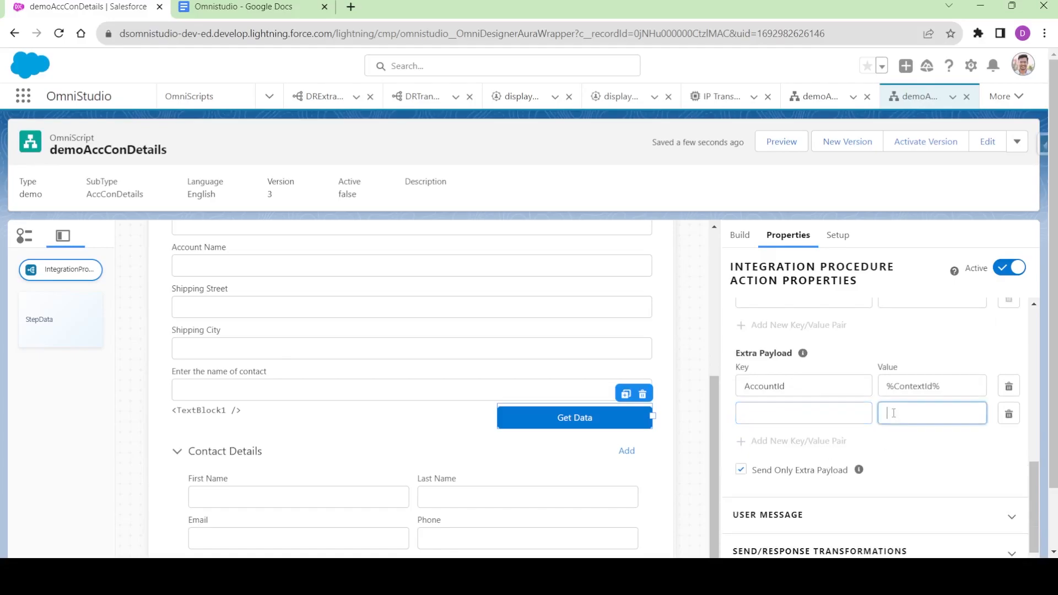
{"action": "type", "text": "%%"}
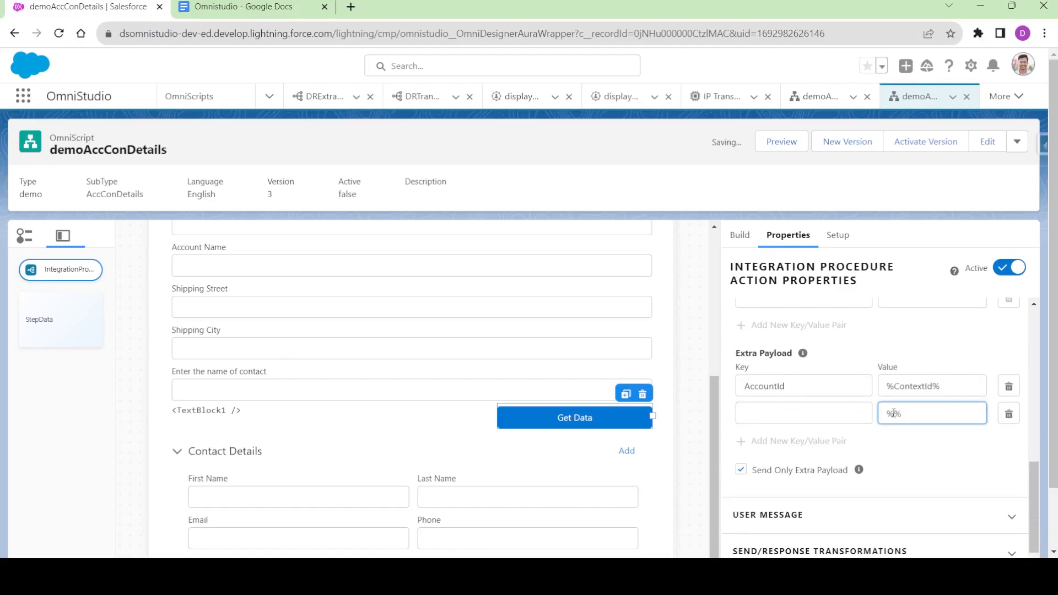
{"action": "key", "text": "ctrl+v"}
{"action": "double_click", "coordinate": [935, 415]}
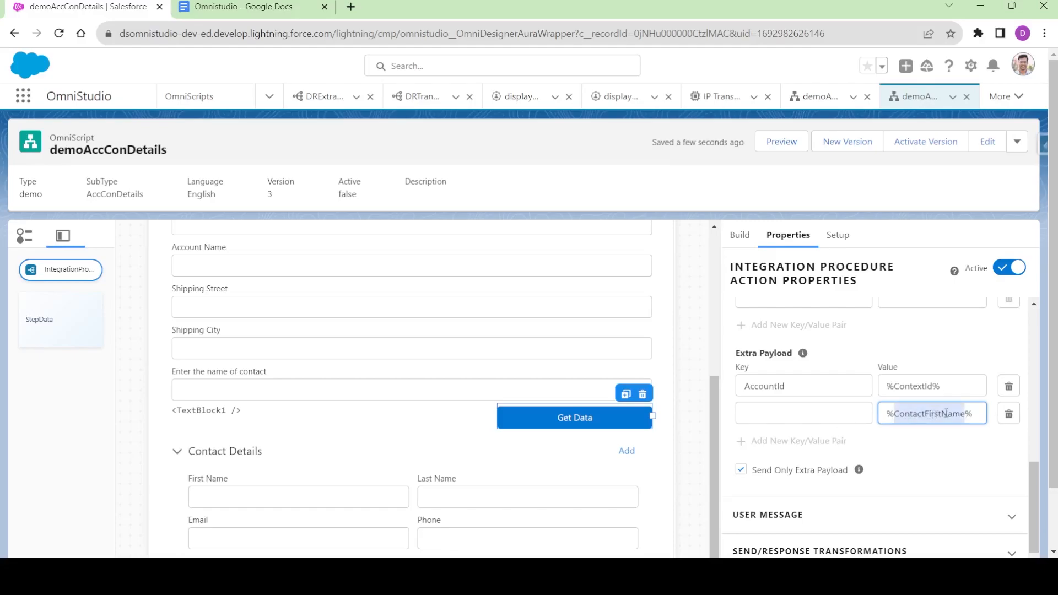
{"action": "left_click", "coordinate": [801, 415]}
{"action": "type", "text": "F"}
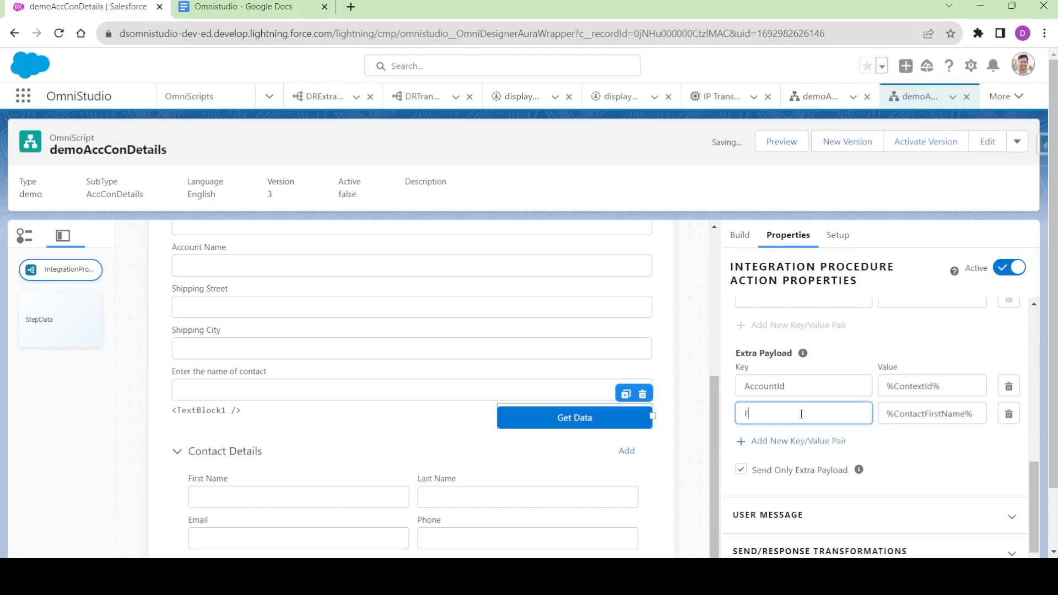
{"action": "type", "text": "iest"}
{"action": "key", "text": "BackSpace"}
{"action": "key", "text": "BackSpace"}
{"action": "key", "text": "BackSpace"}
- Copy the FirstName key and open the integration procedure linked to the Get Data action
{"action": "double_click", "coordinate": [773, 418]}
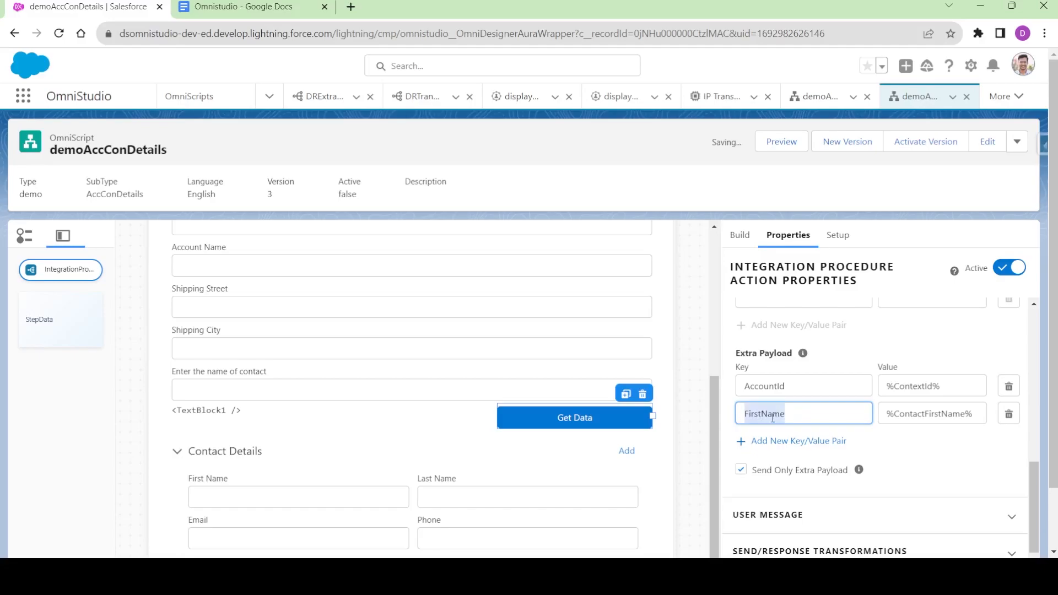
{"action": "left_click", "coordinate": [772, 387]}
{"action": "double_click", "coordinate": [770, 417]}
{"action": "key", "text": "ctrl+c"}
{"action": "left_click", "coordinate": [887, 439]}
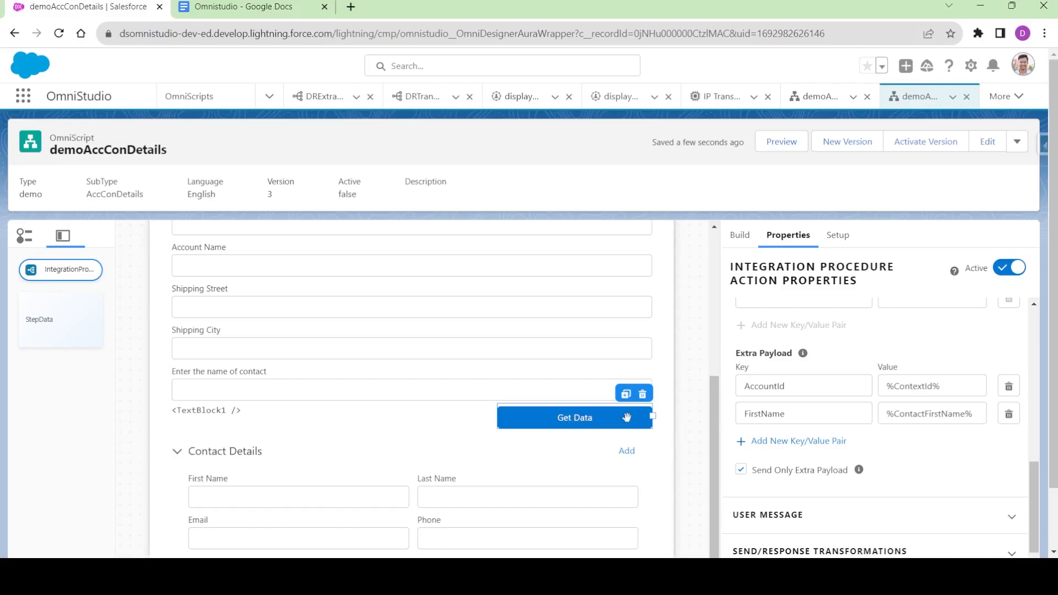
{"action": "scroll", "coordinate": [882, 390], "scroll_direction": "up", "scroll_amount": 4}
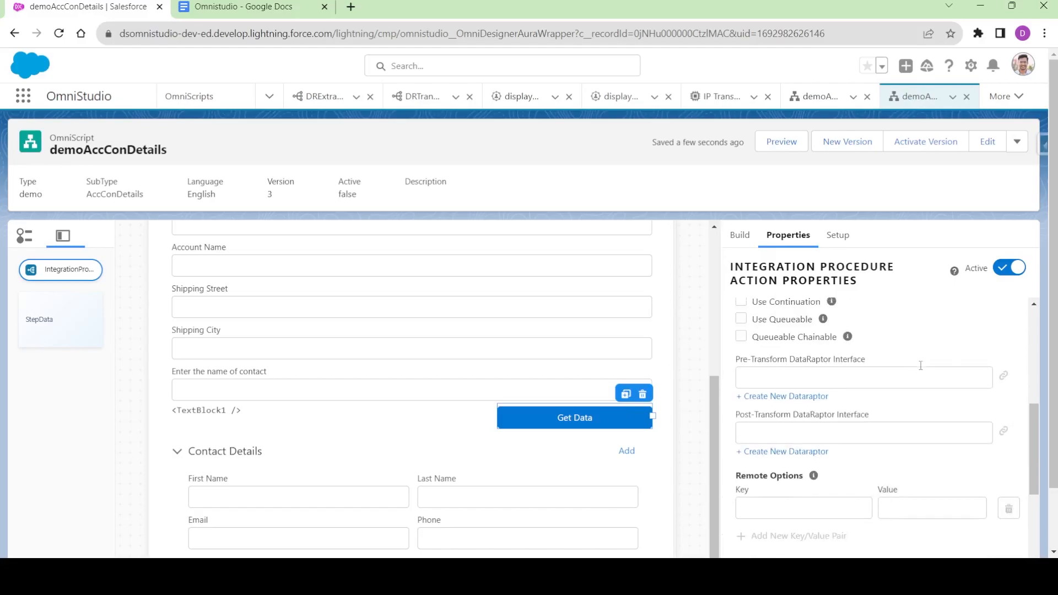
{"action": "scroll", "coordinate": [921, 365], "scroll_direction": "up", "scroll_amount": 5}
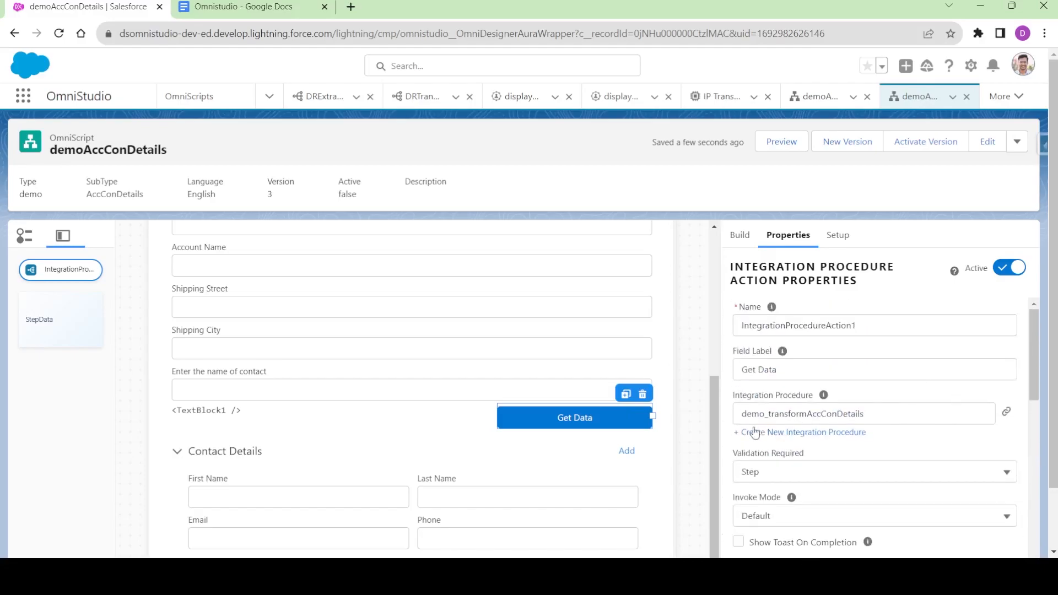
{"action": "left_click", "coordinate": [1006, 412]}
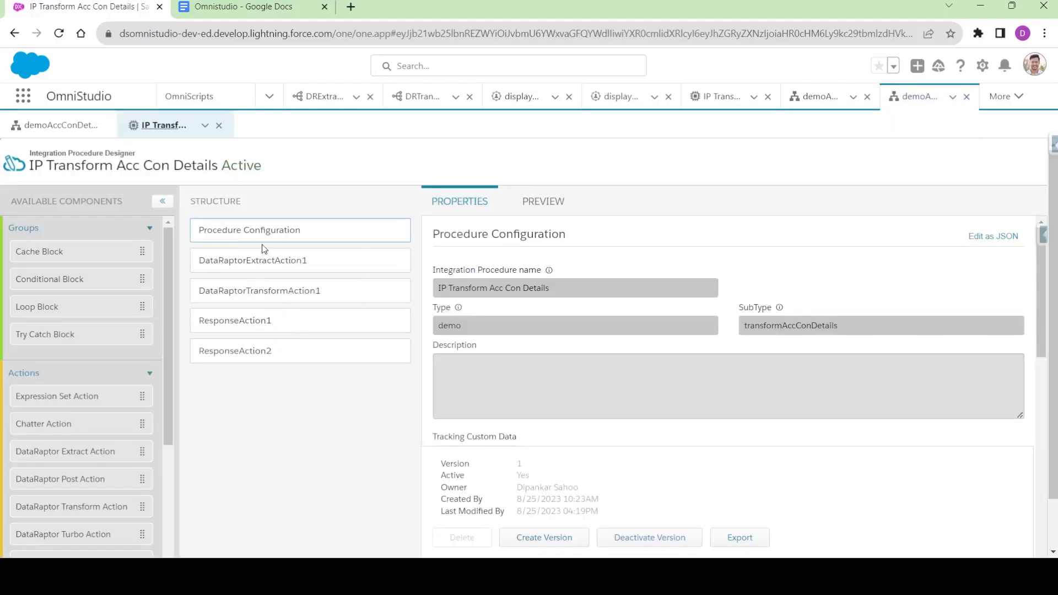
- Check the DataRaptorExtractAction1 settings and create a new version of IP Transform Acc Con Details
{"action": "left_click", "coordinate": [259, 268]}
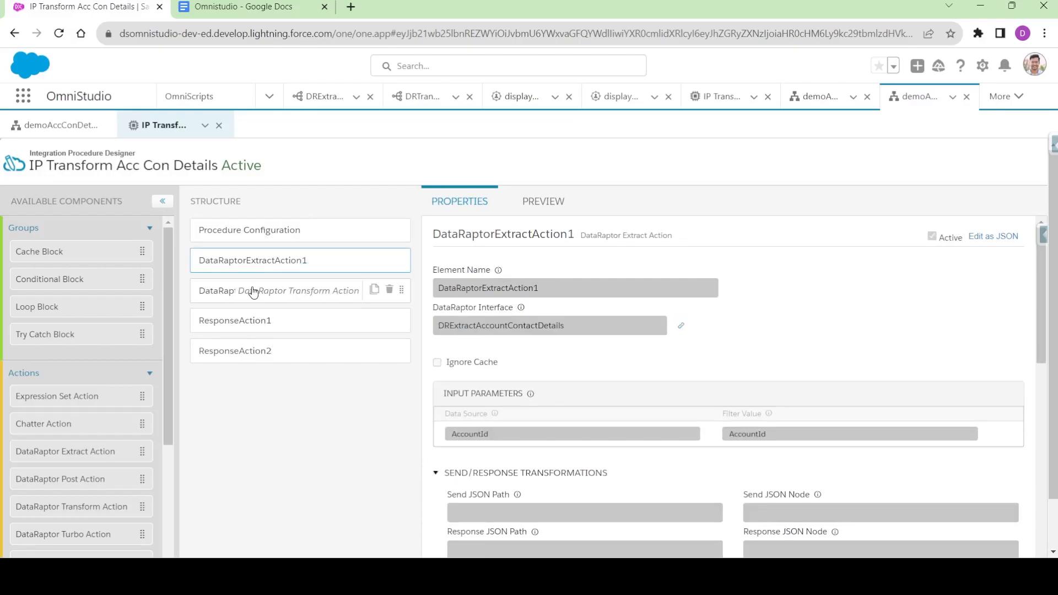
{"action": "left_click", "coordinate": [255, 231]}
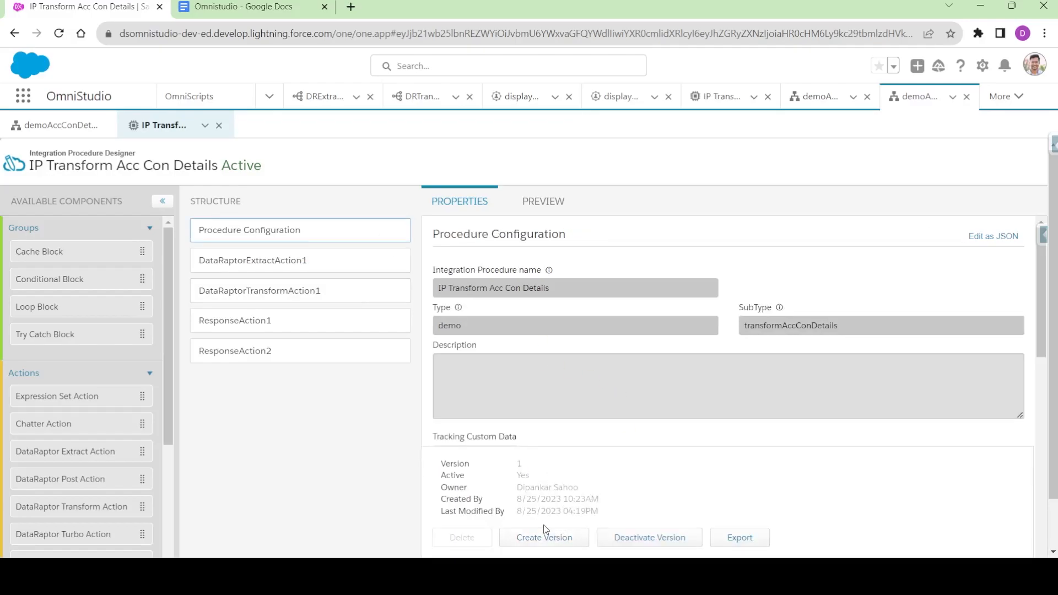
{"action": "left_click", "coordinate": [544, 538]}
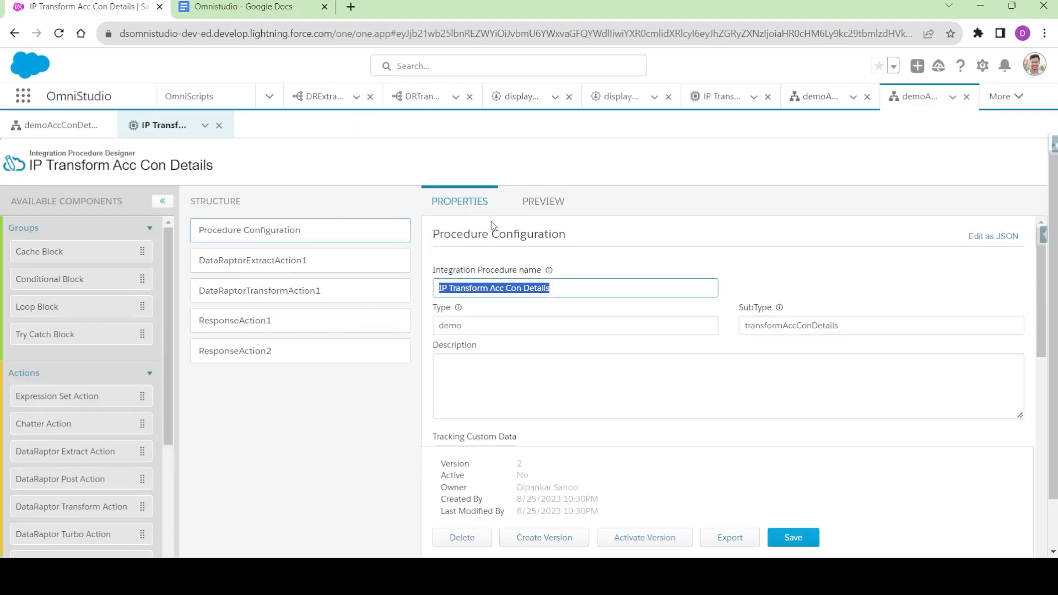
- Preview the procedure without the CallFromFlexCard parameter, execute it with only AccountId and review the ContactDetails list in the response
{"action": "left_click", "coordinate": [556, 207]}
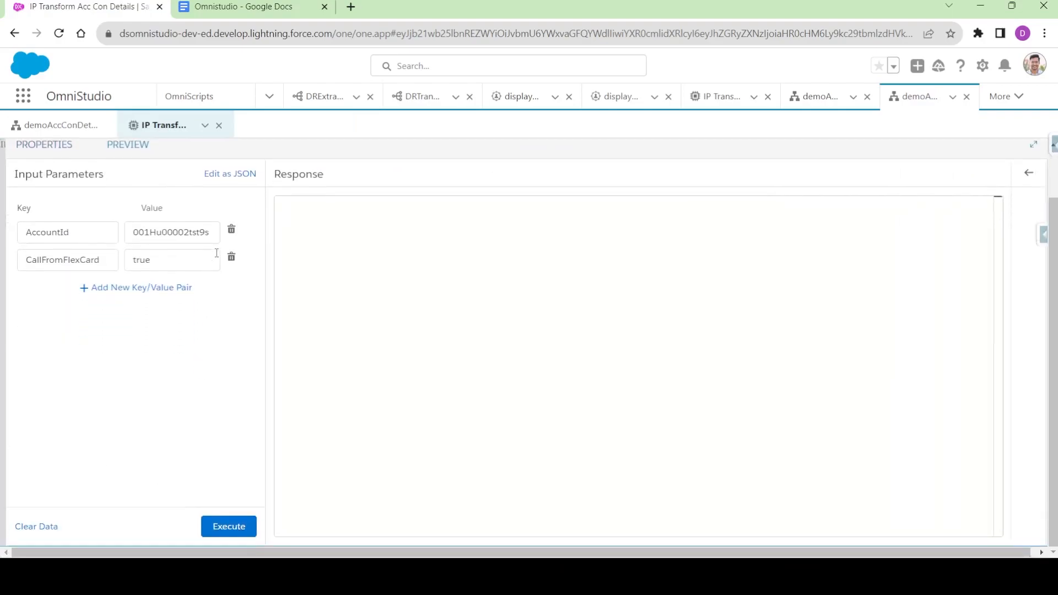
{"action": "left_click", "coordinate": [232, 260]}
{"action": "left_click", "coordinate": [232, 530]}
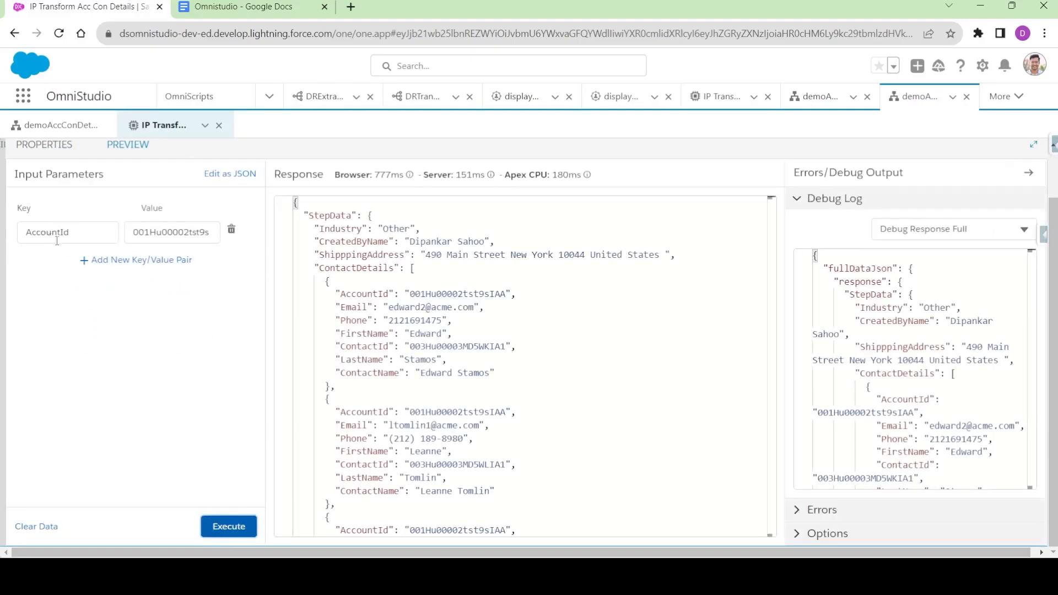
{"action": "scroll", "coordinate": [359, 301], "scroll_direction": "down", "scroll_amount": 10}
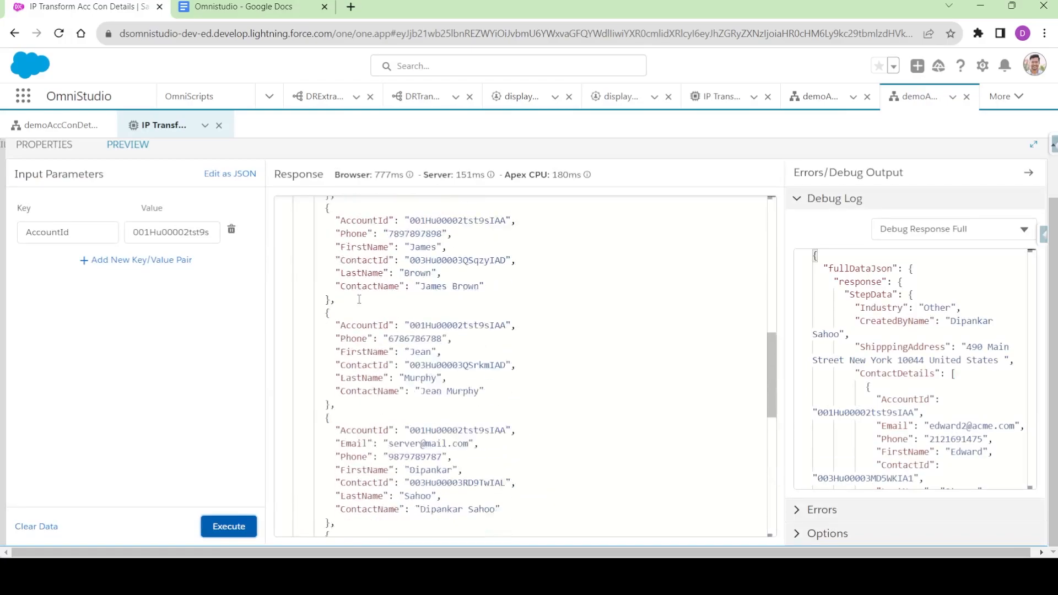
{"action": "scroll", "coordinate": [359, 301], "scroll_direction": "up", "scroll_amount": 10}
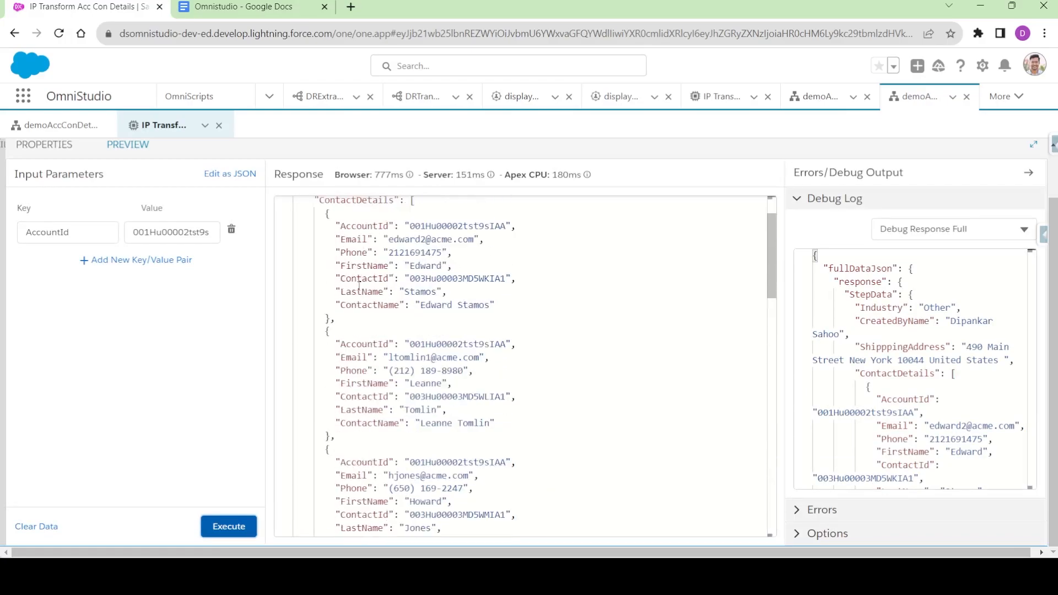
{"action": "left_click", "coordinate": [286, 275]}
{"action": "double_click", "coordinate": [363, 269]}
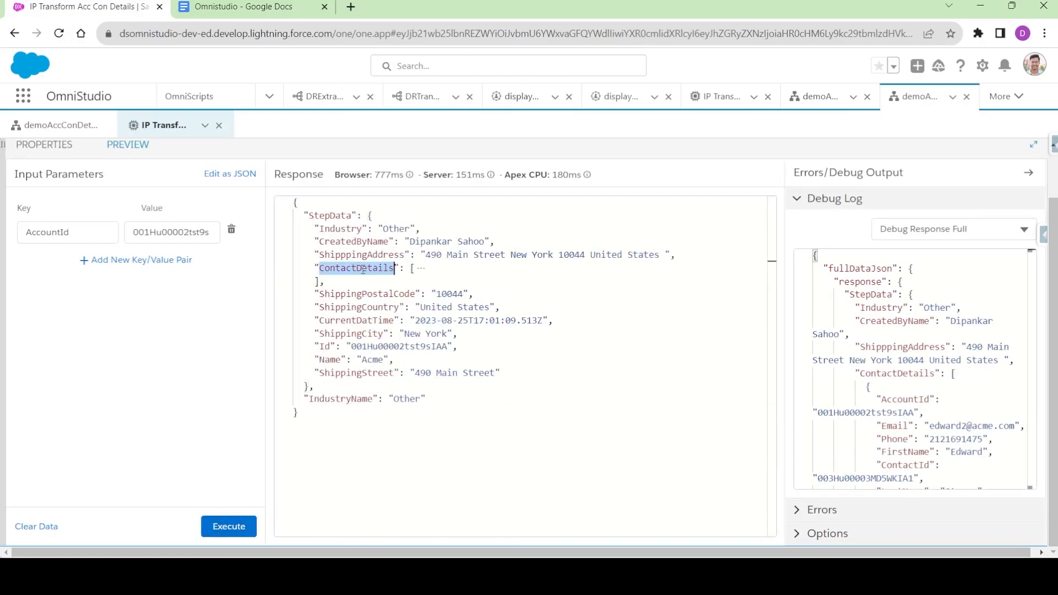
{"action": "left_click", "coordinate": [289, 270]}
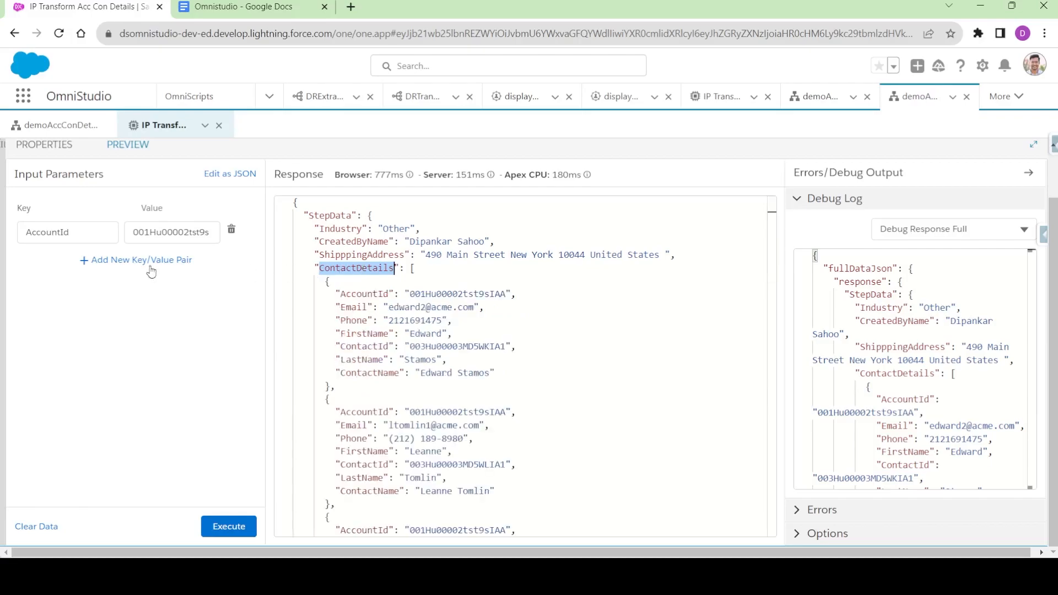
- Add a FirstName input parameter with the first listed contact's first name in lowercase and execute the procedure again
{"action": "left_click", "coordinate": [83, 261]}
{"action": "left_click", "coordinate": [67, 262]}
{"action": "key", "text": "ctrl+v"}
{"action": "left_click", "coordinate": [163, 261]}
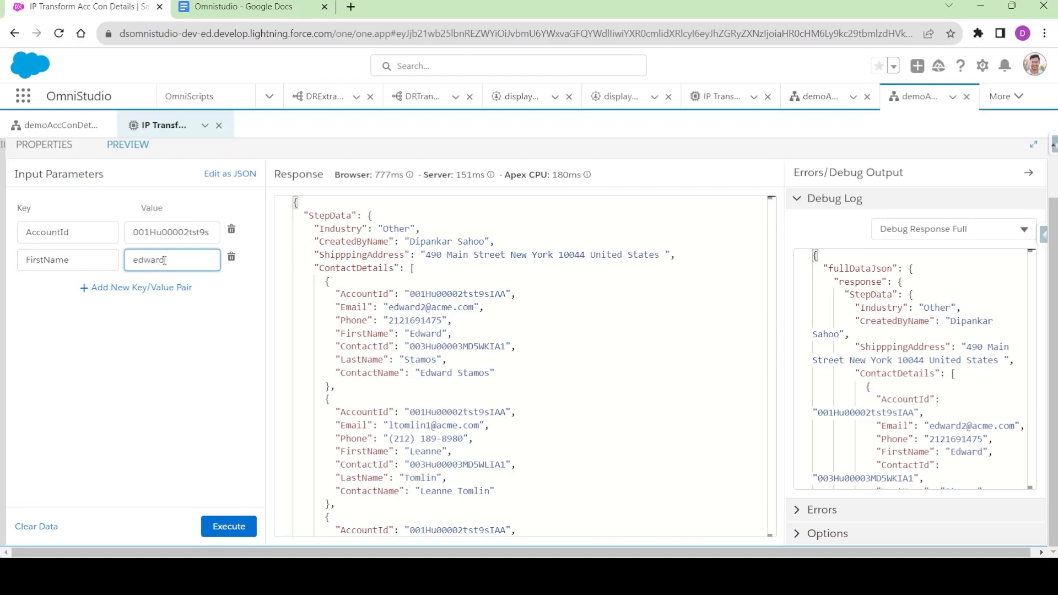
{"action": "scroll", "coordinate": [355, 345], "scroll_direction": "down", "scroll_amount": 10}
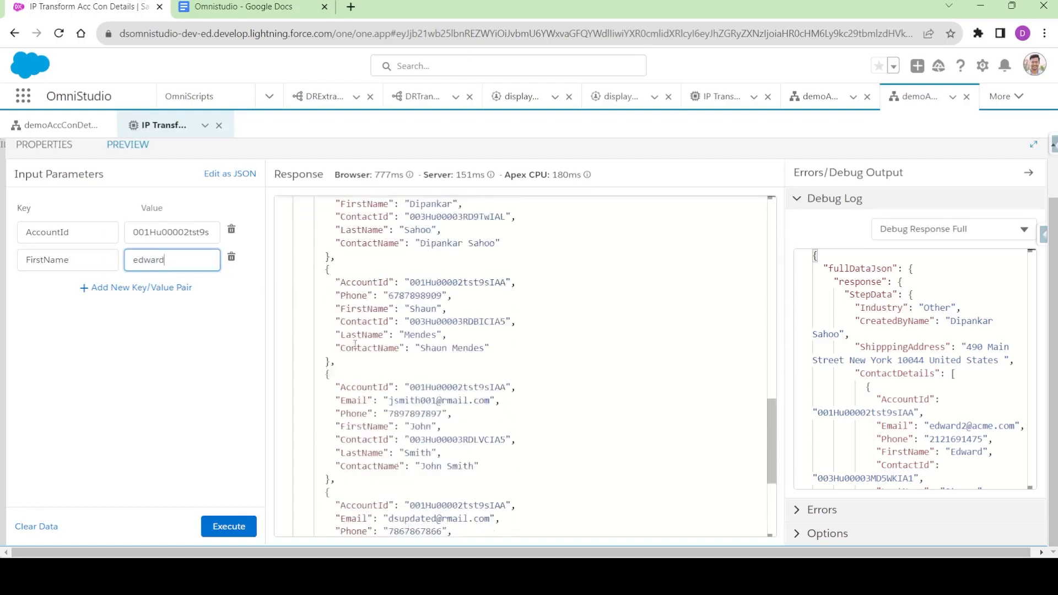
{"action": "scroll", "coordinate": [355, 345], "scroll_direction": "up", "scroll_amount": 10}
{"action": "left_click", "coordinate": [232, 527]}
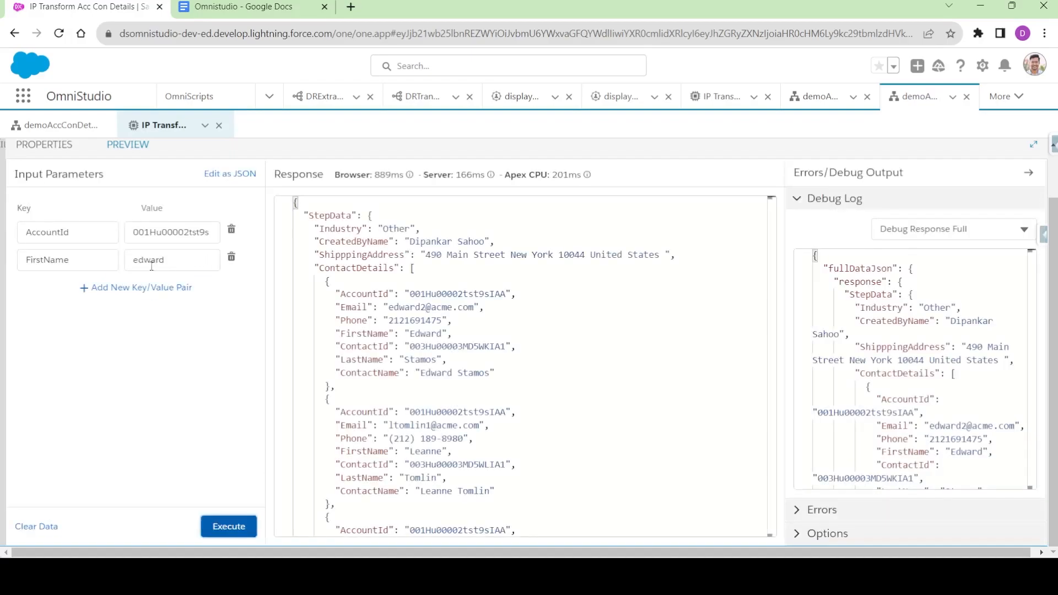
- Copy the Response JSON Node value DRTransformResponse:StepData from the DataRaptorTransformAction1 properties
{"action": "double_click", "coordinate": [53, 259]}
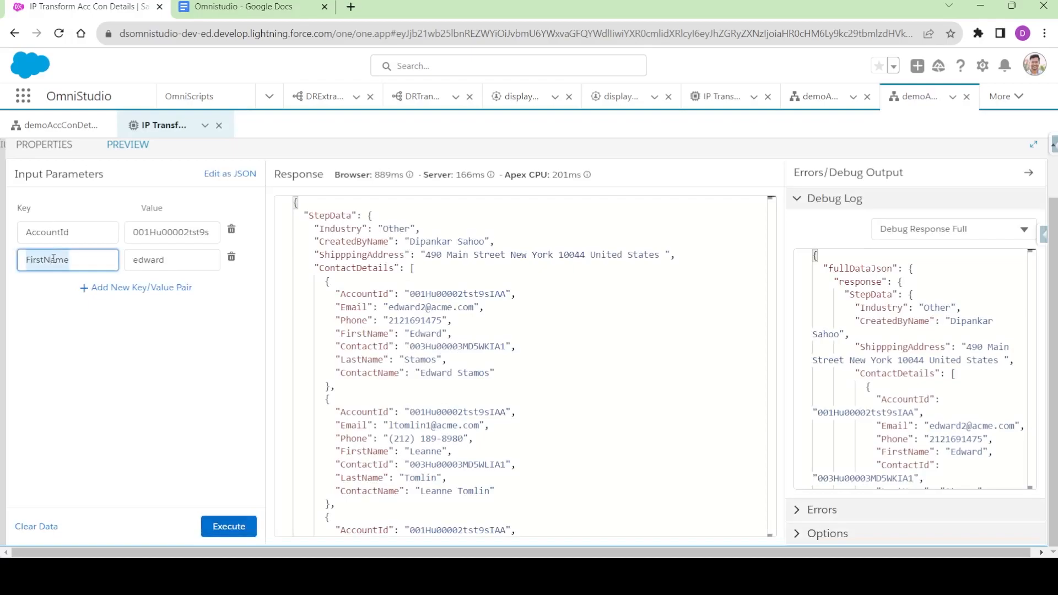
{"action": "left_click", "coordinate": [48, 146]}
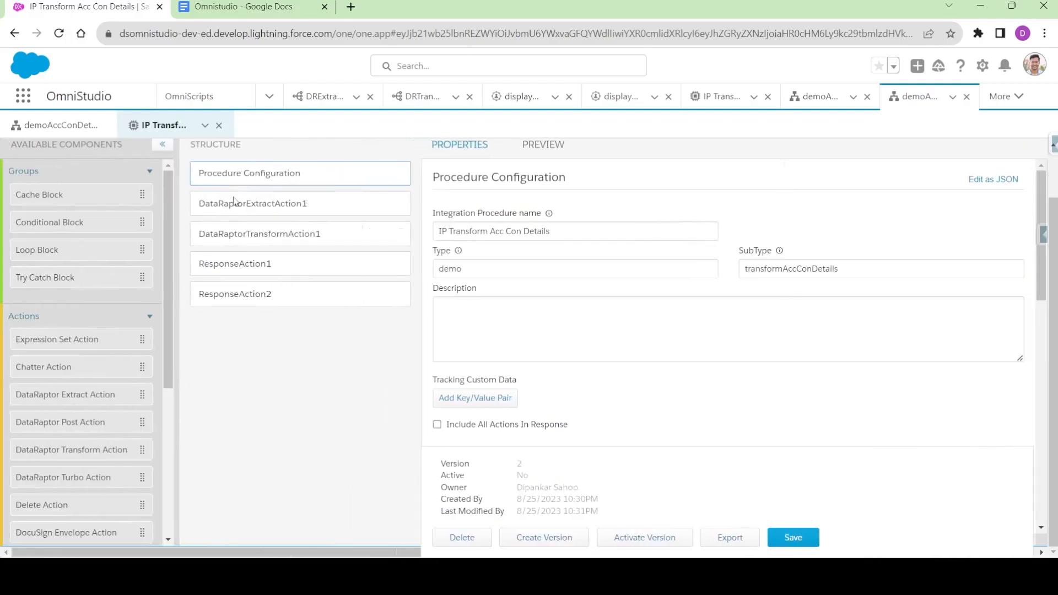
{"action": "scroll", "coordinate": [57, 337], "scroll_direction": "down", "scroll_amount": 5}
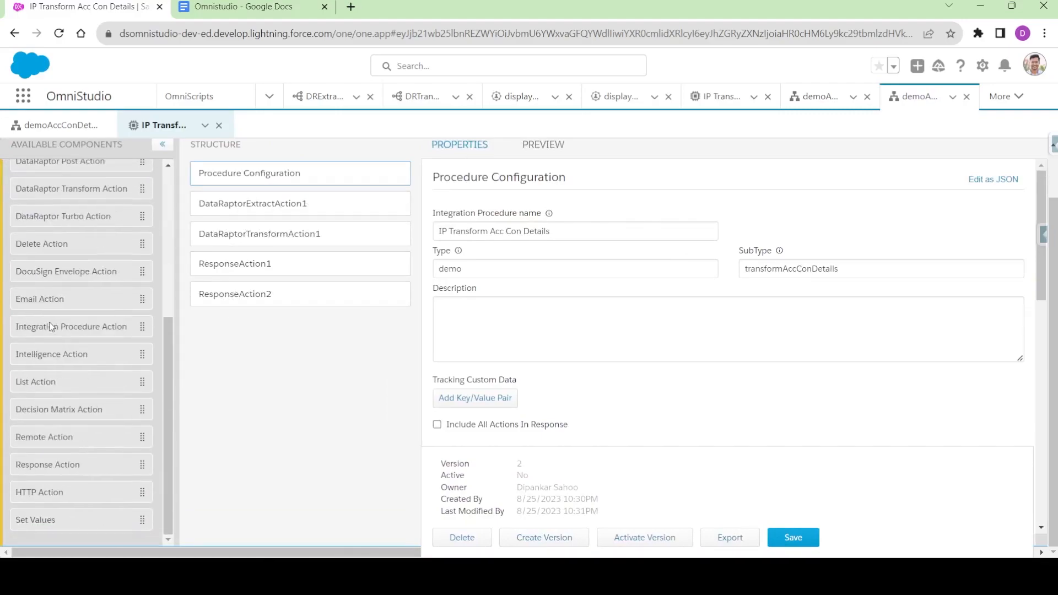
{"action": "left_click", "coordinate": [273, 239]}
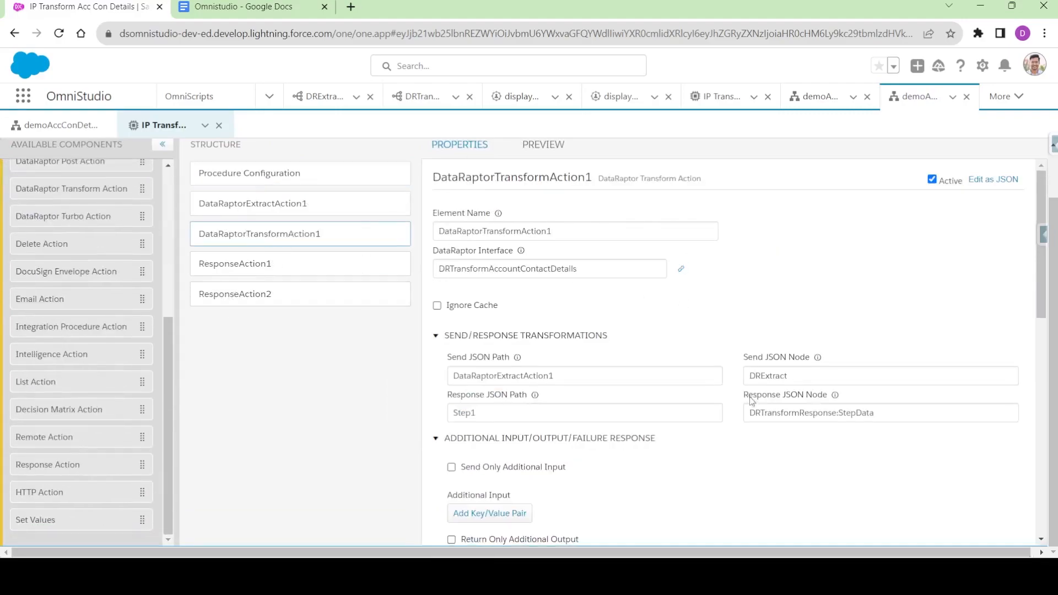
{"action": "double_click", "coordinate": [756, 414]}
{"action": "key", "text": "ctrl+c"}
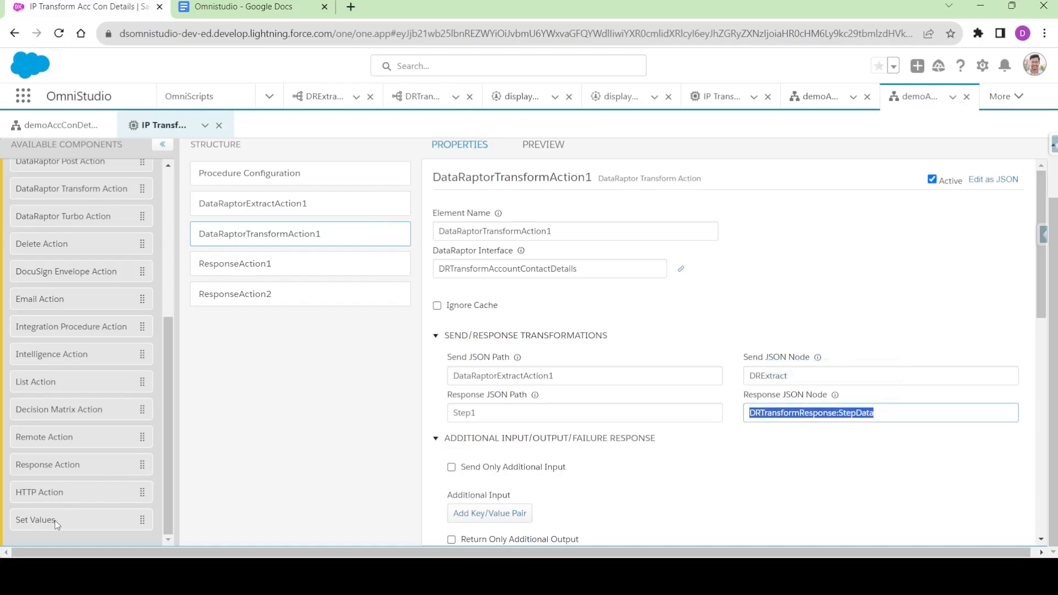
- Add a Response Action directly after DataRaptorTransformAction1 and set it to return only additional output
{"action": "left_click_drag", "start_coordinate": [51, 474], "coordinate": [256, 279]}
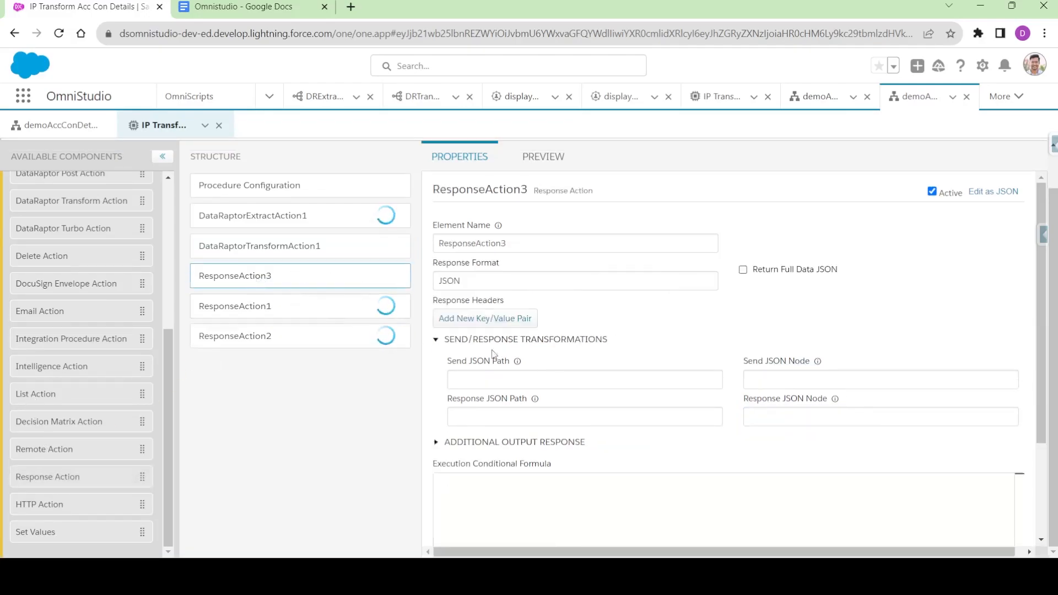
{"action": "left_click", "coordinate": [485, 442]}
{"action": "scroll", "coordinate": [498, 378], "scroll_direction": "down", "scroll_amount": 3}
{"action": "left_click", "coordinate": [452, 333]}
- Add an additional output with key MyResponse and formula value =%DRTransformResponse:StepData% to ResponseAction3
{"action": "left_click", "coordinate": [477, 383]}
{"action": "left_click", "coordinate": [478, 390]}
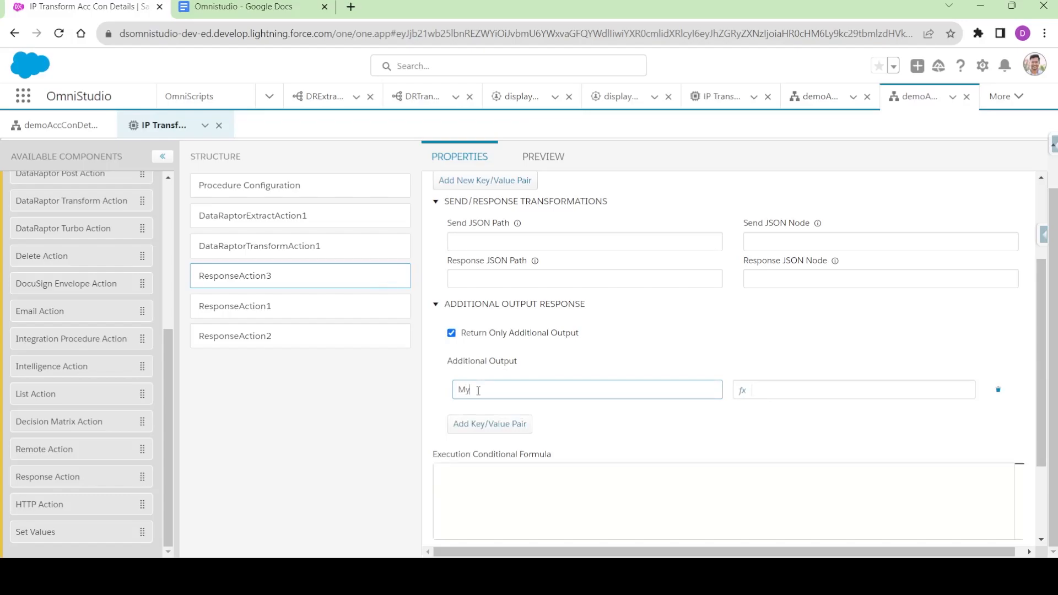
{"action": "type", "text": "MyResponse"}
{"action": "left_click", "coordinate": [780, 387]}
{"action": "type", "text": "%%"}
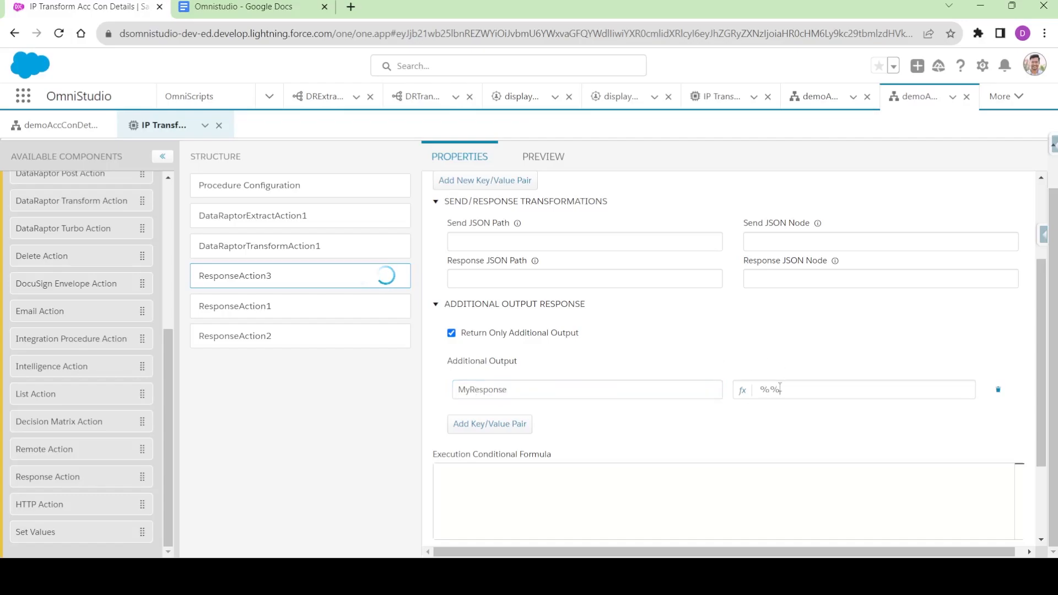
{"action": "key", "text": "ctrl+v"}
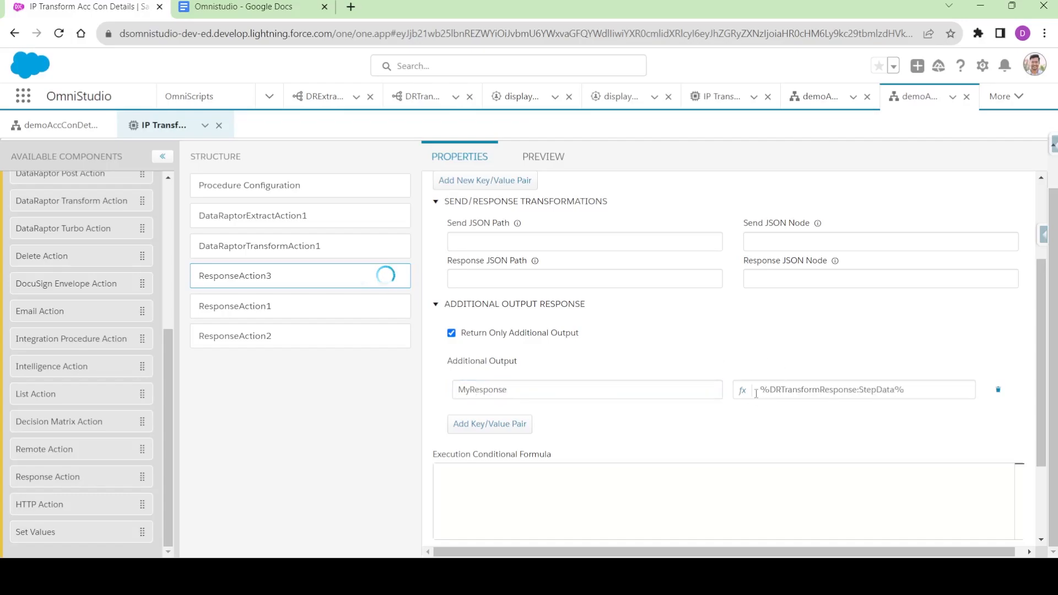
{"action": "left_click", "coordinate": [743, 390]}
{"action": "left_click", "coordinate": [750, 451]}
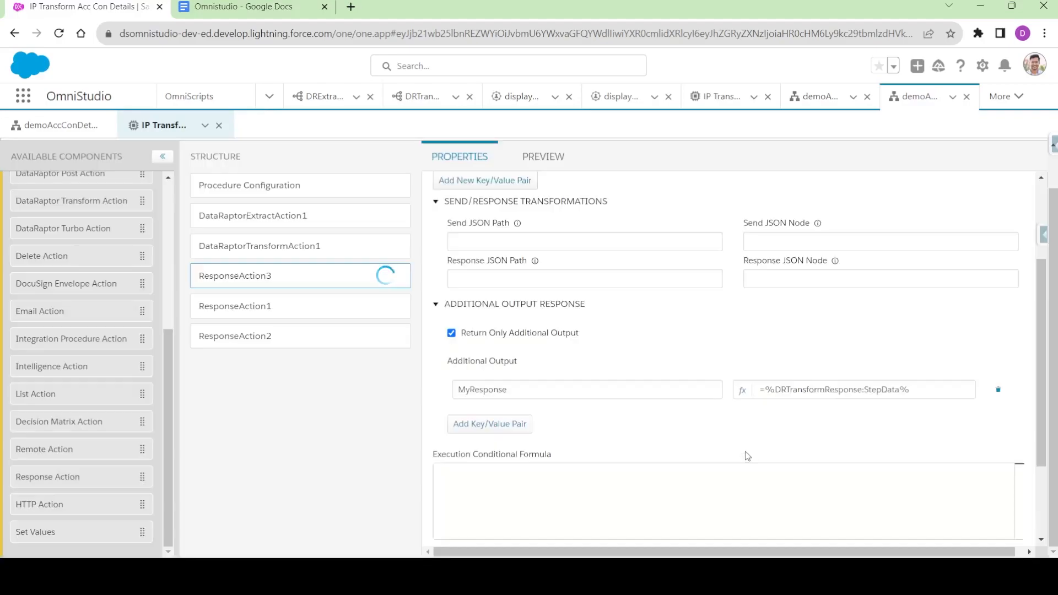
- Check the contact list's node name in the preview response and extend the MyResponse value to =%DRTransformResponse:StepData:ContactDetails%
{"action": "left_click", "coordinate": [543, 156]}
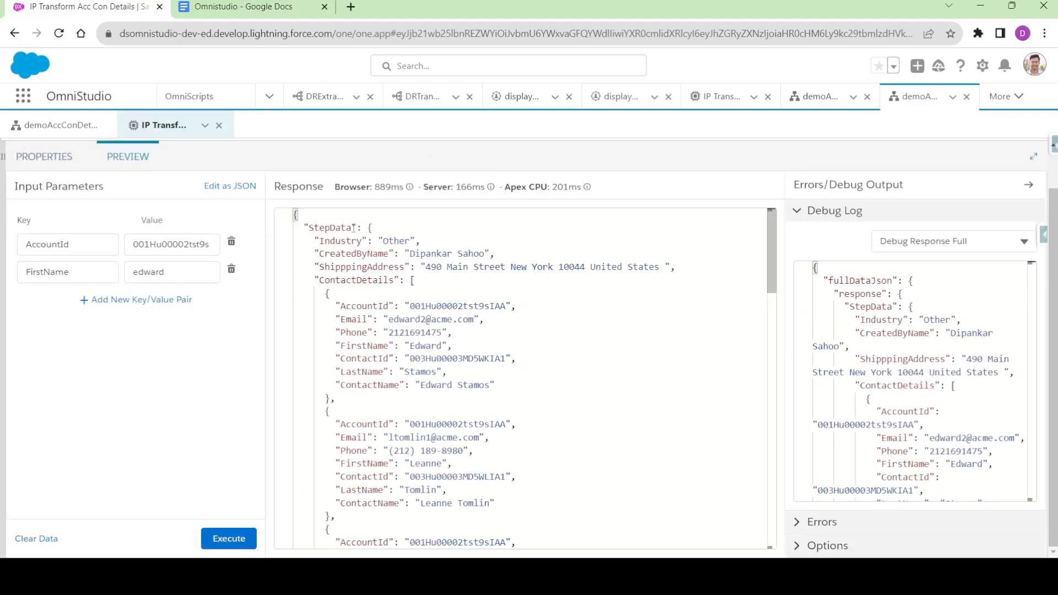
{"action": "left_click", "coordinate": [53, 156]}
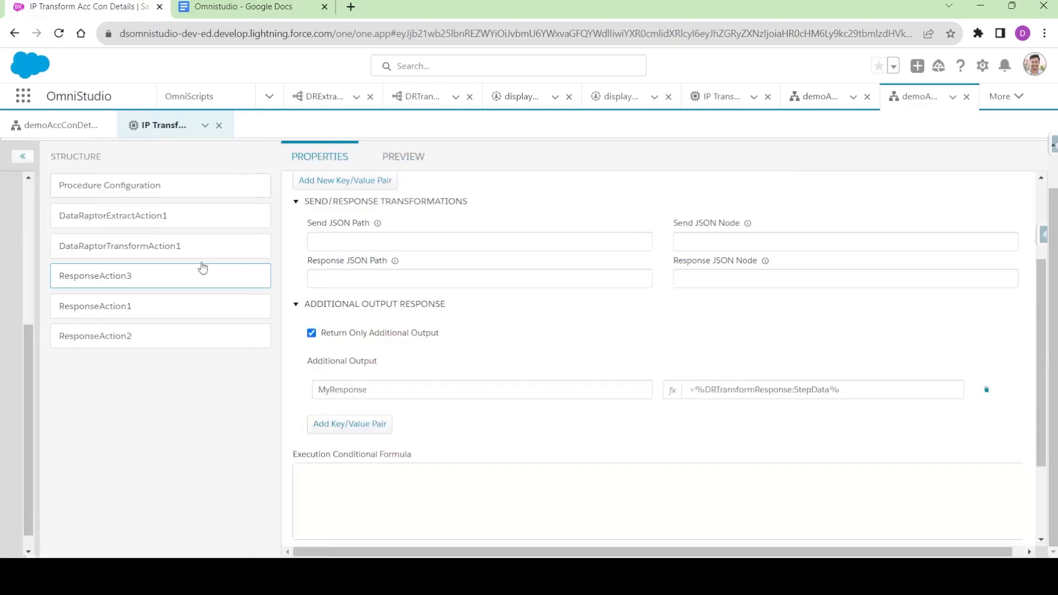
{"action": "scroll", "coordinate": [806, 286], "scroll_direction": "up", "scroll_amount": 8}
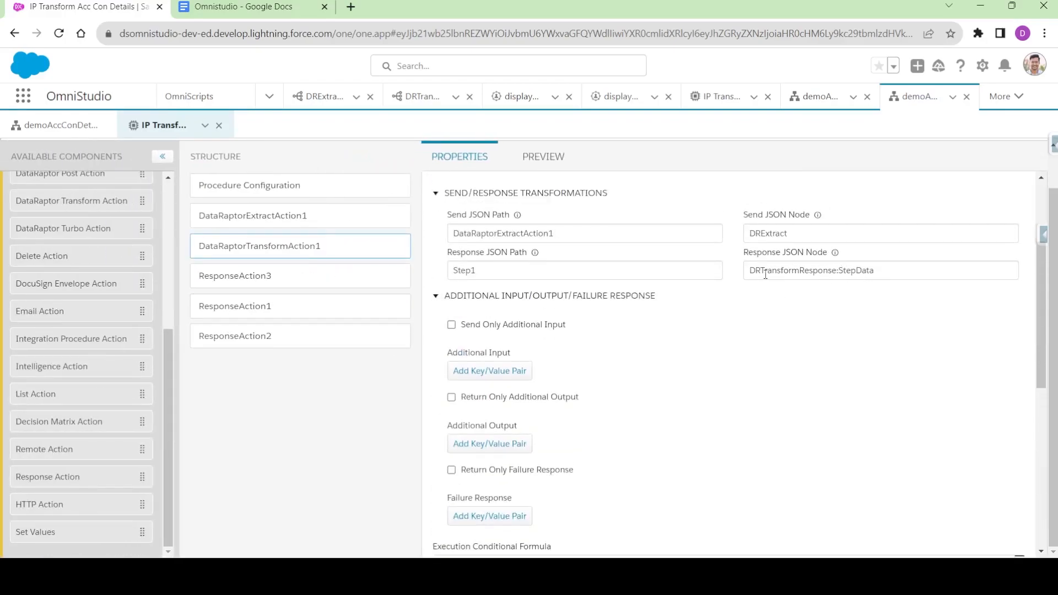
{"action": "left_click", "coordinate": [547, 165]}
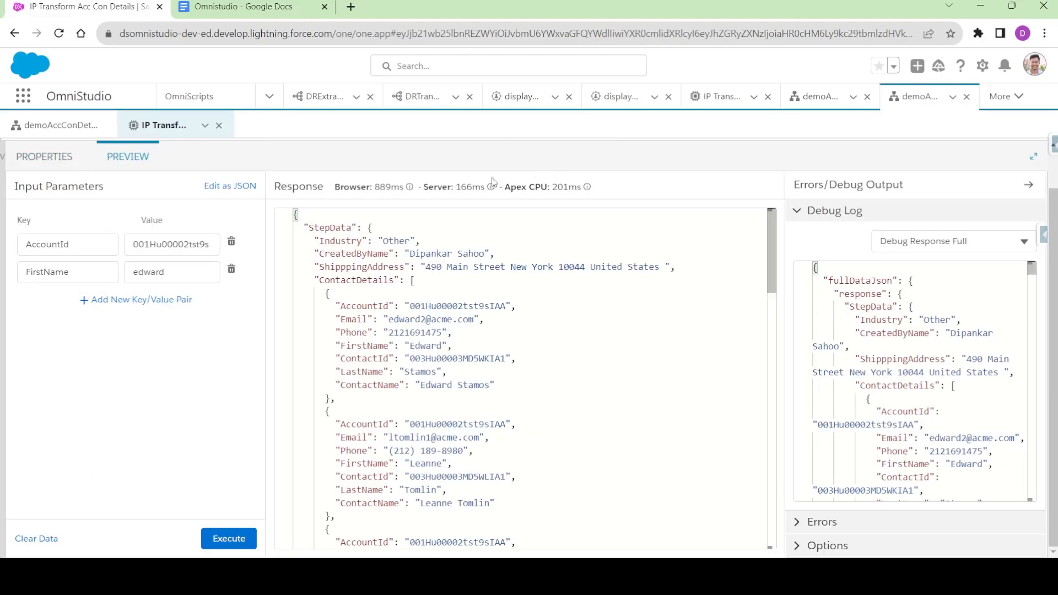
{"action": "double_click", "coordinate": [353, 280]}
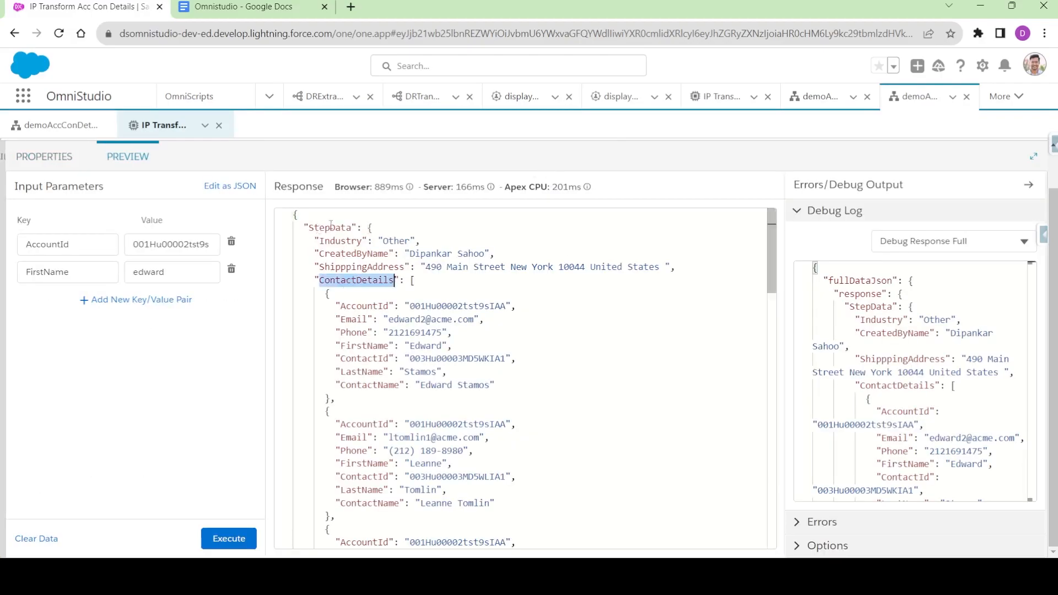
{"action": "left_click", "coordinate": [40, 157]}
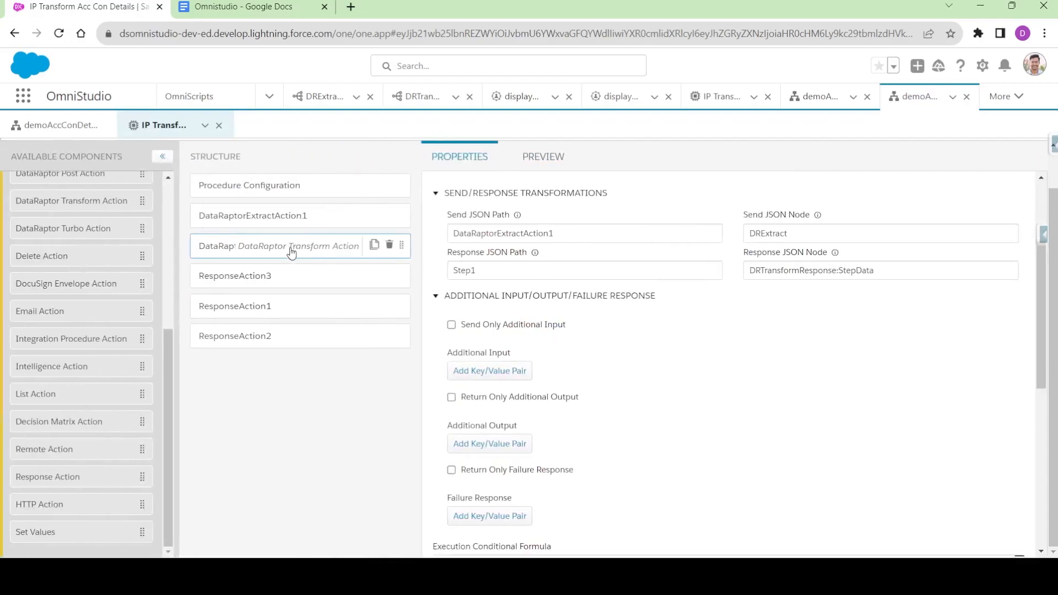
{"action": "left_click", "coordinate": [291, 279]}
{"action": "left_click", "coordinate": [521, 312]}
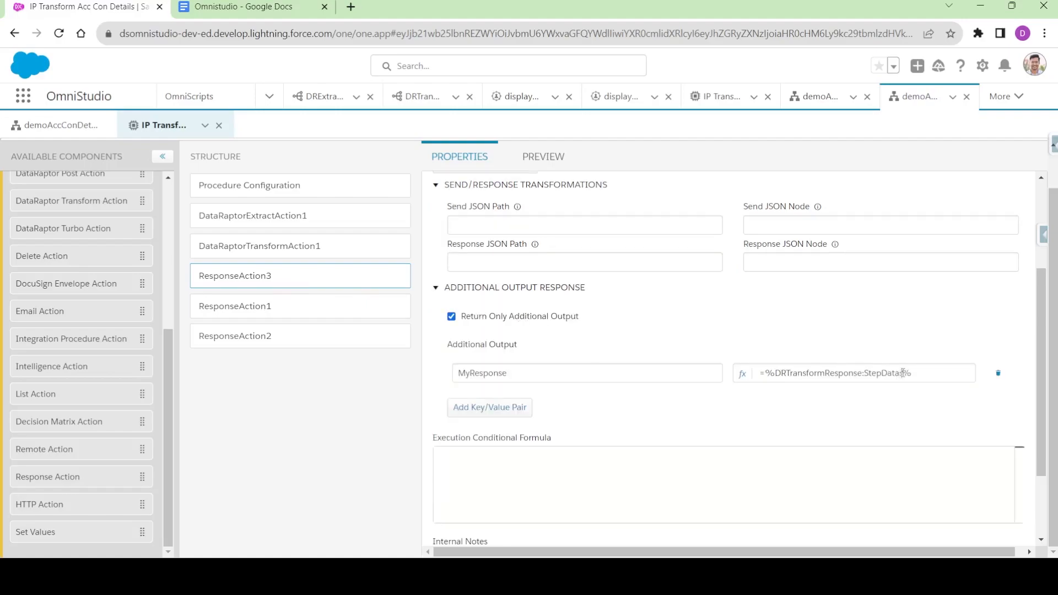
{"action": "type", "text": "ContactDetails"}
- Execute the procedure in preview with AccountId and FirstName and review the contact list returned under MyResponse
{"action": "left_click", "coordinate": [545, 156]}
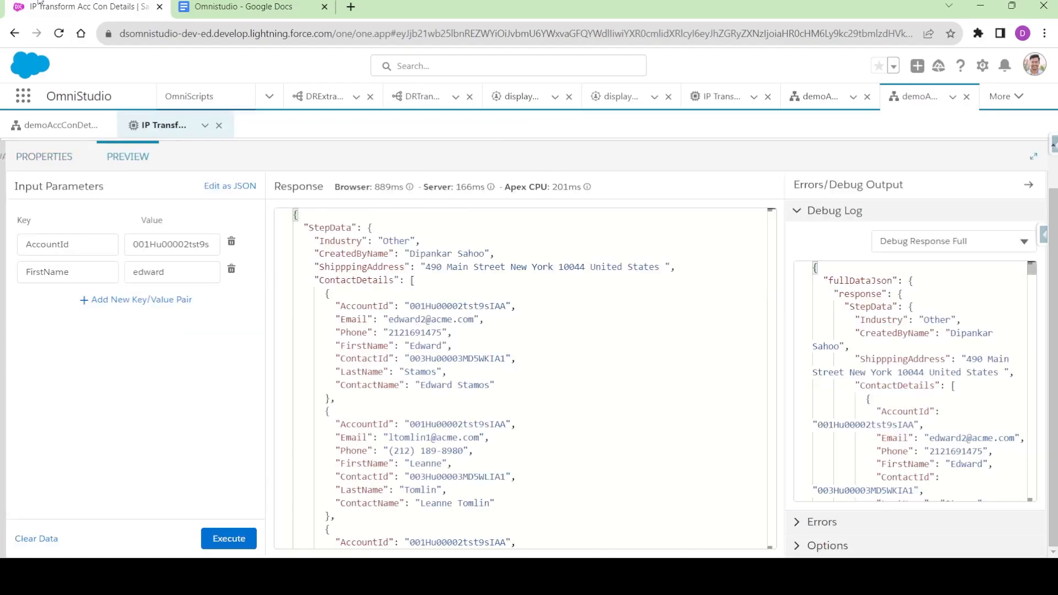
{"action": "left_click", "coordinate": [220, 537]}
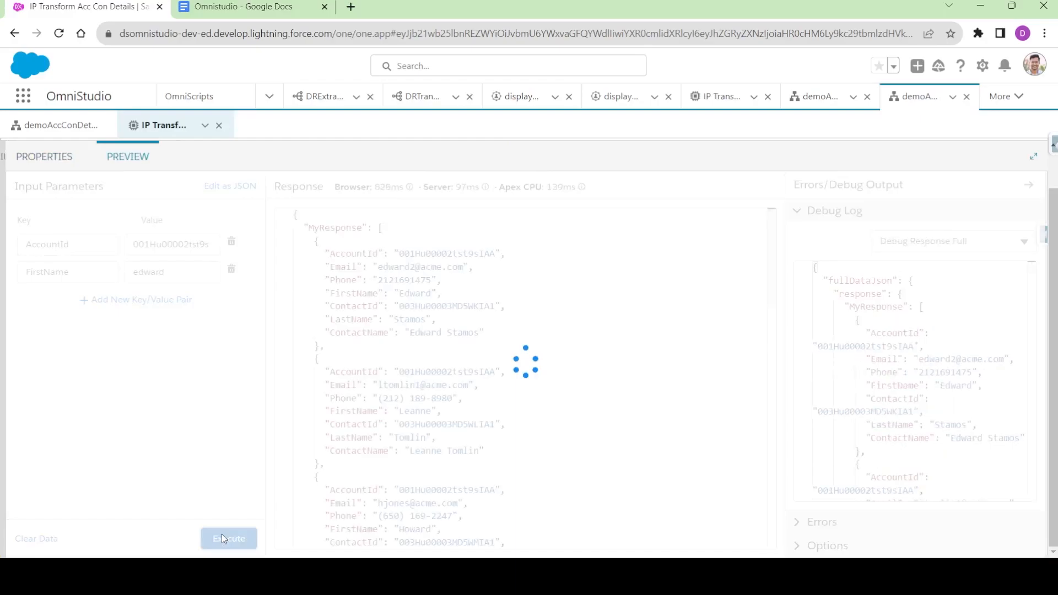
{"action": "scroll", "coordinate": [333, 323], "scroll_direction": "down", "scroll_amount": 10}
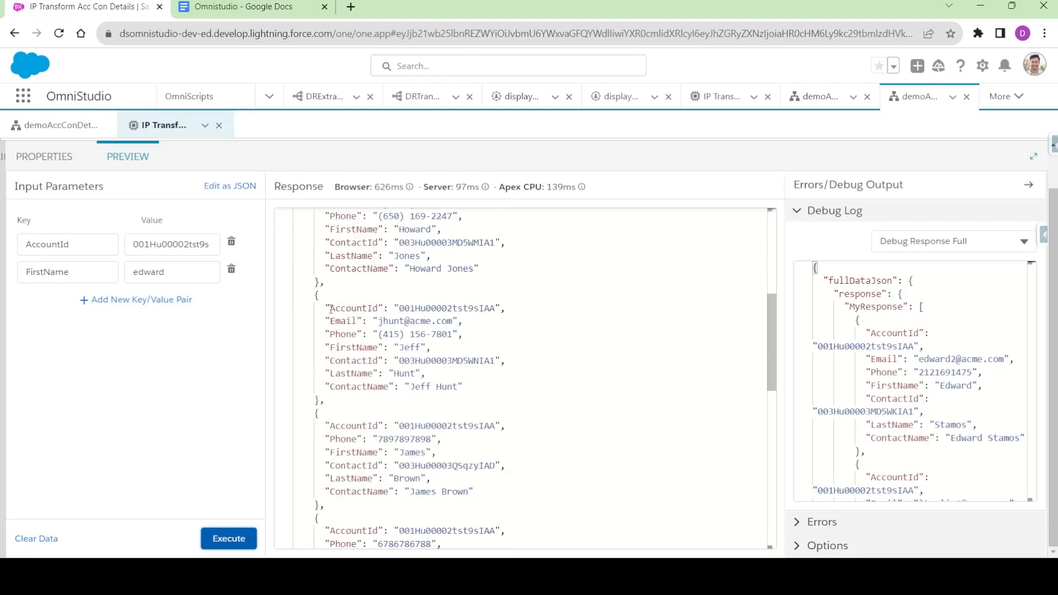
{"action": "scroll", "coordinate": [333, 323], "scroll_direction": "up", "scroll_amount": 10}
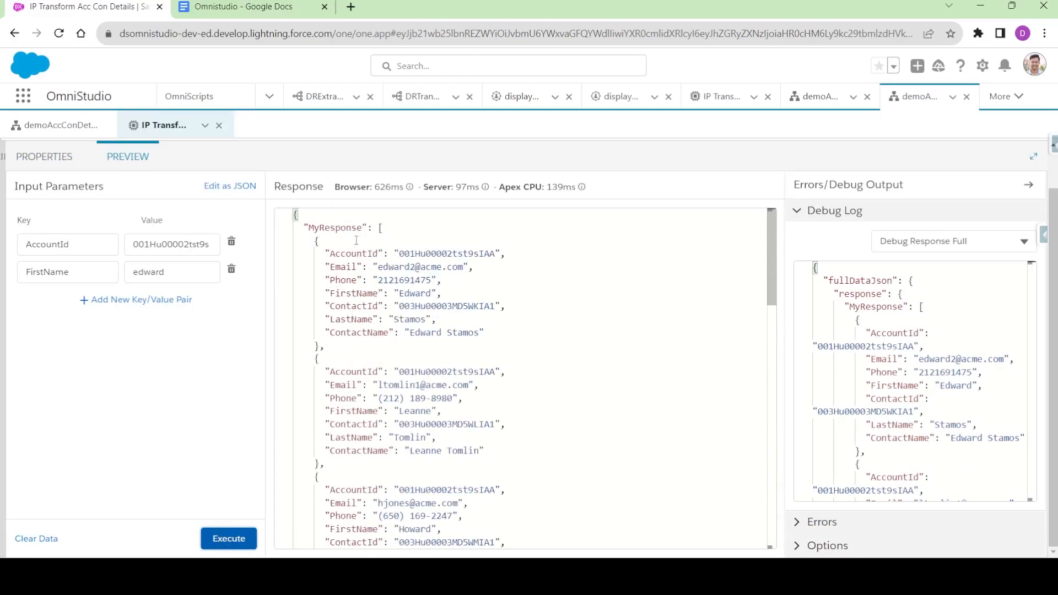
{"action": "left_click", "coordinate": [285, 229]}
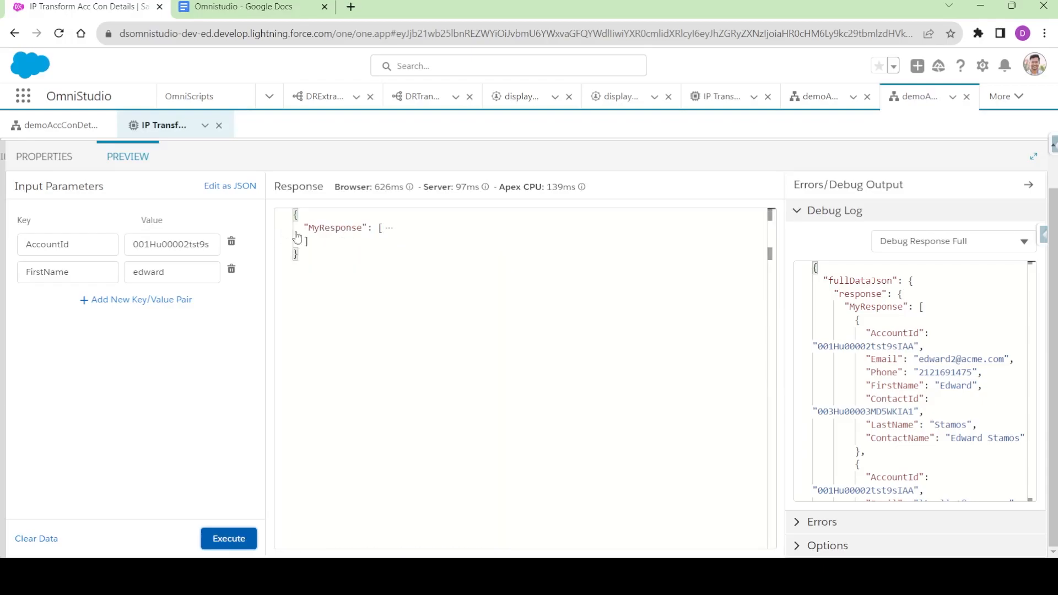
{"action": "left_click", "coordinate": [286, 231]}
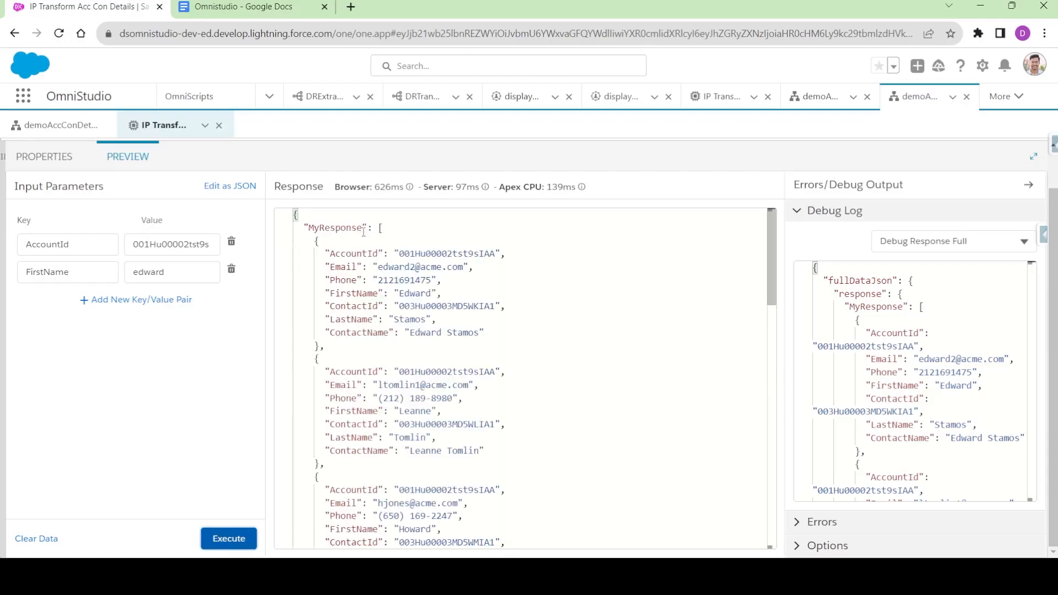
{"action": "left_click_drag", "start_coordinate": [379, 228], "coordinate": [335, 528]}
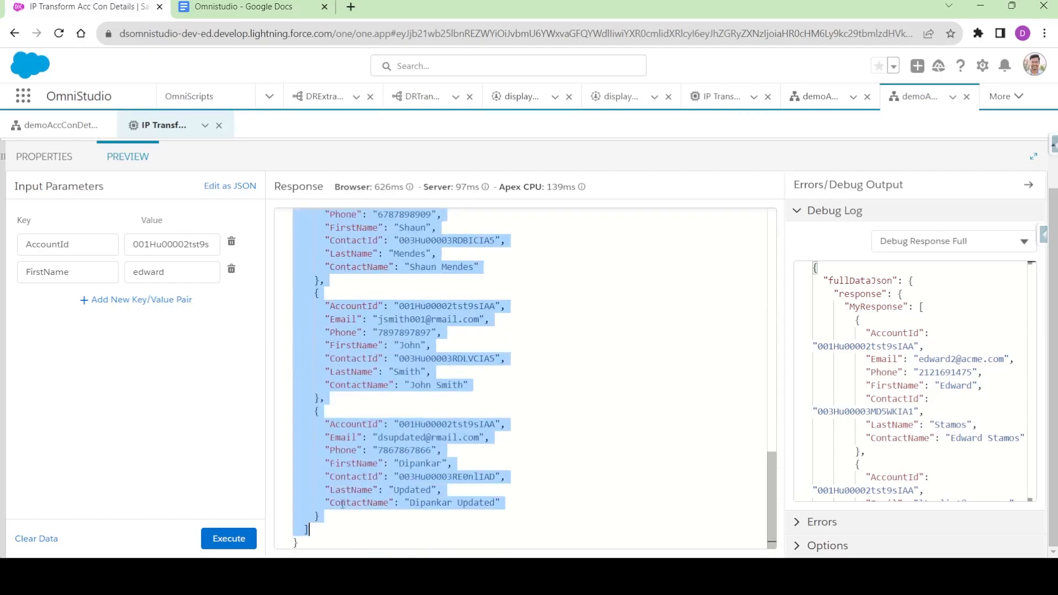
{"action": "scroll", "coordinate": [337, 515], "scroll_direction": "up", "scroll_amount": 10}
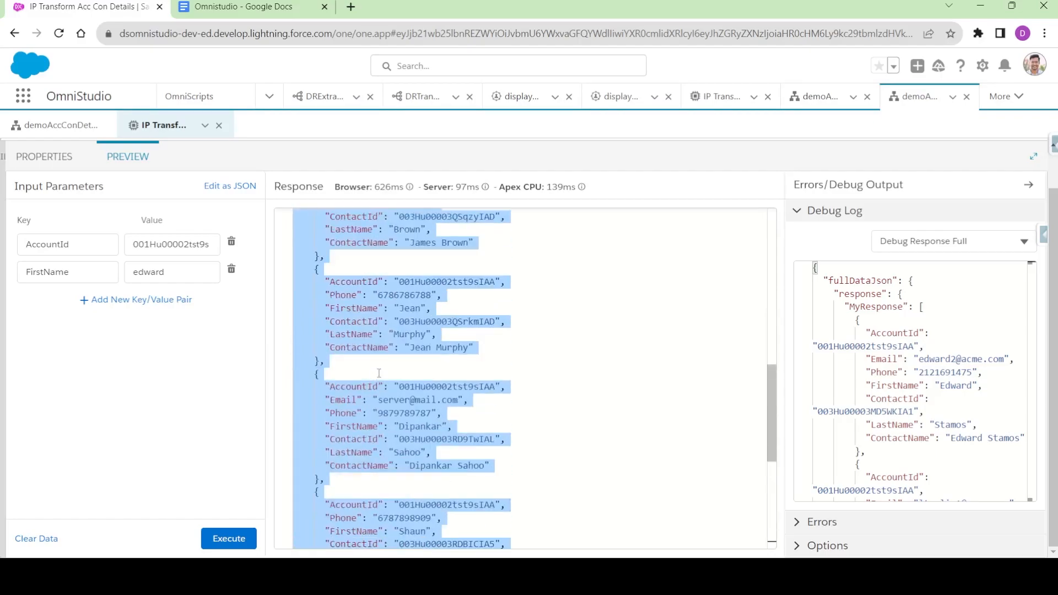
{"action": "double_click", "coordinate": [36, 270]}
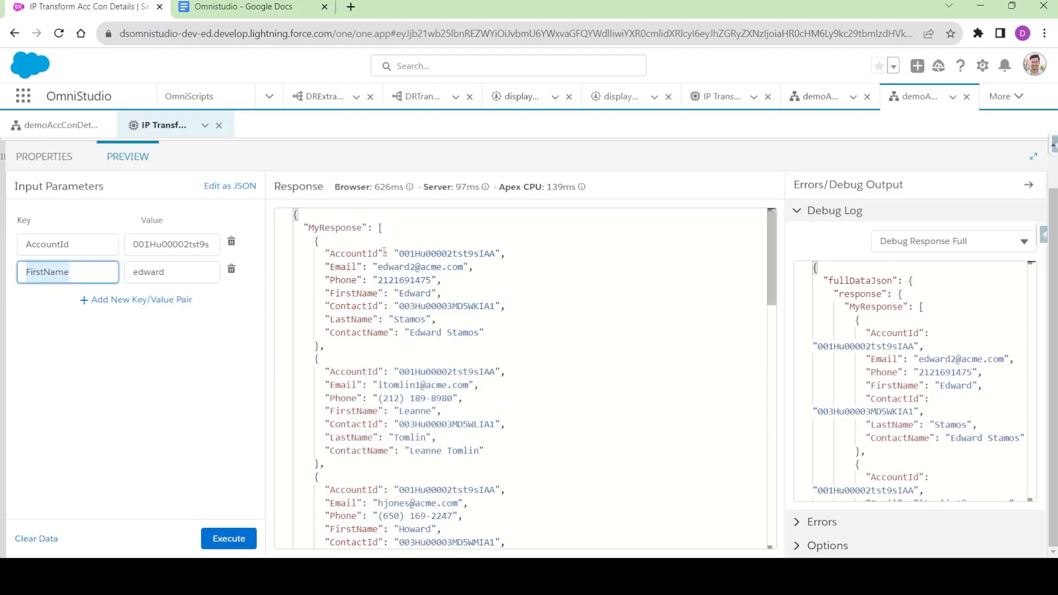
{"action": "double_click", "coordinate": [41, 272]}
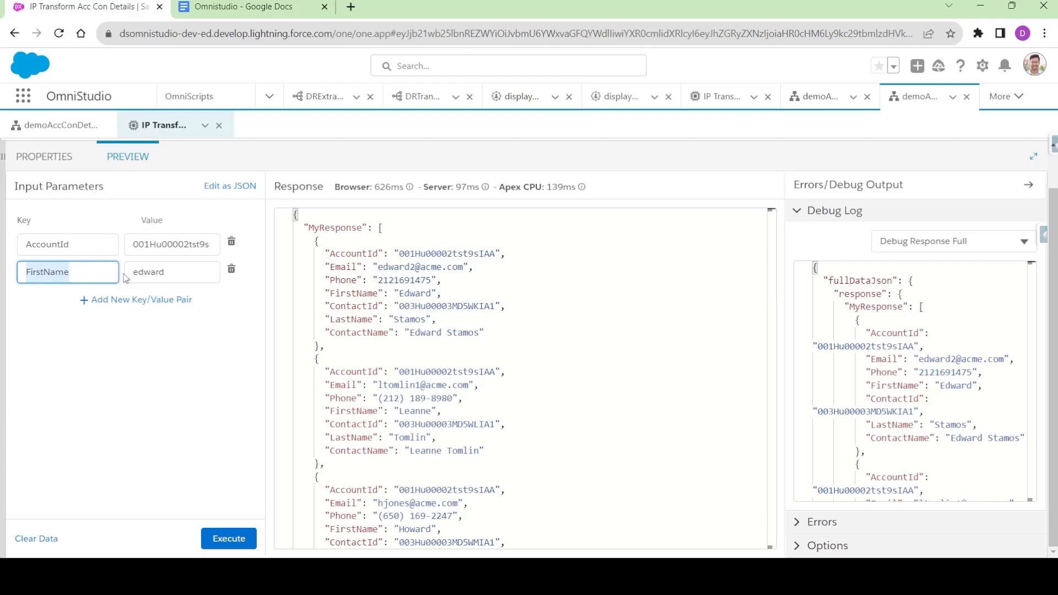
{"action": "double_click", "coordinate": [135, 272]}
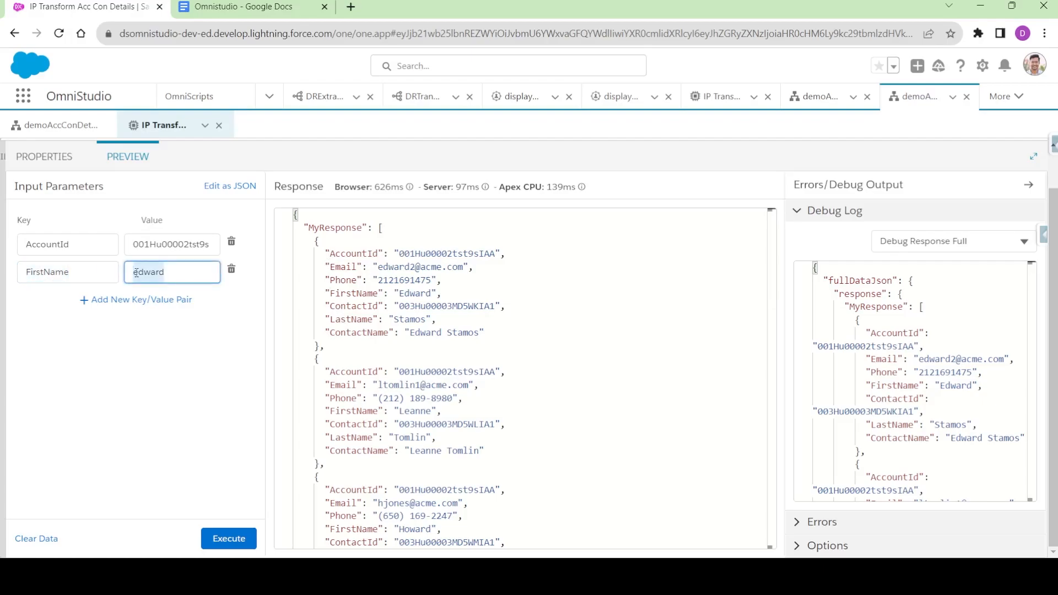
- Add a List Action after DataRaptorTransformAction1 and copy the path DRTransformResponse:StepData:ContactDetails from ResponseAction3's MyResponse output
{"action": "left_click", "coordinate": [60, 157]}
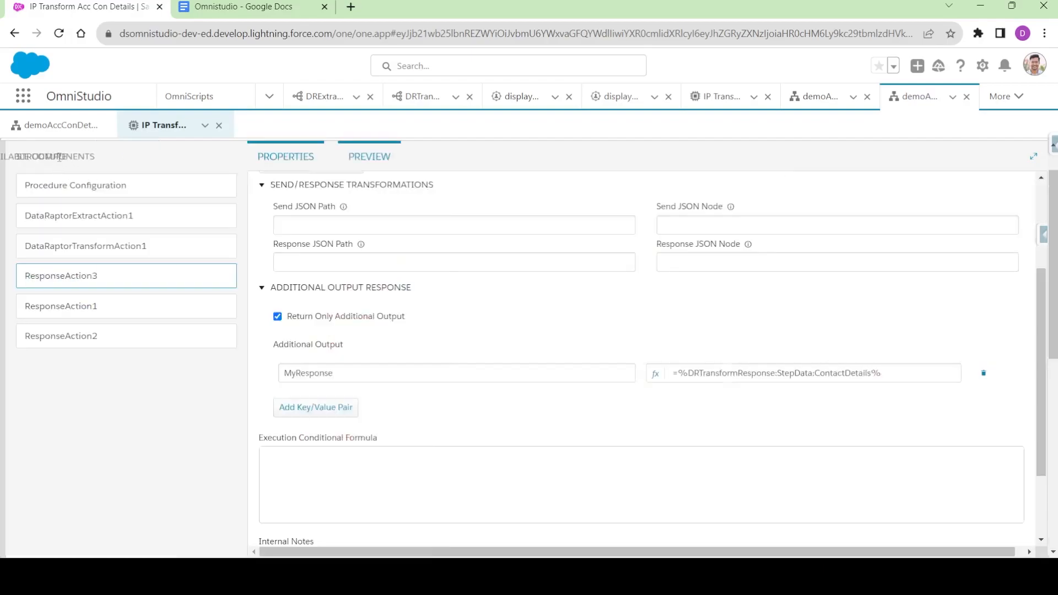
{"action": "left_click_drag", "start_coordinate": [42, 395], "coordinate": [236, 274]}
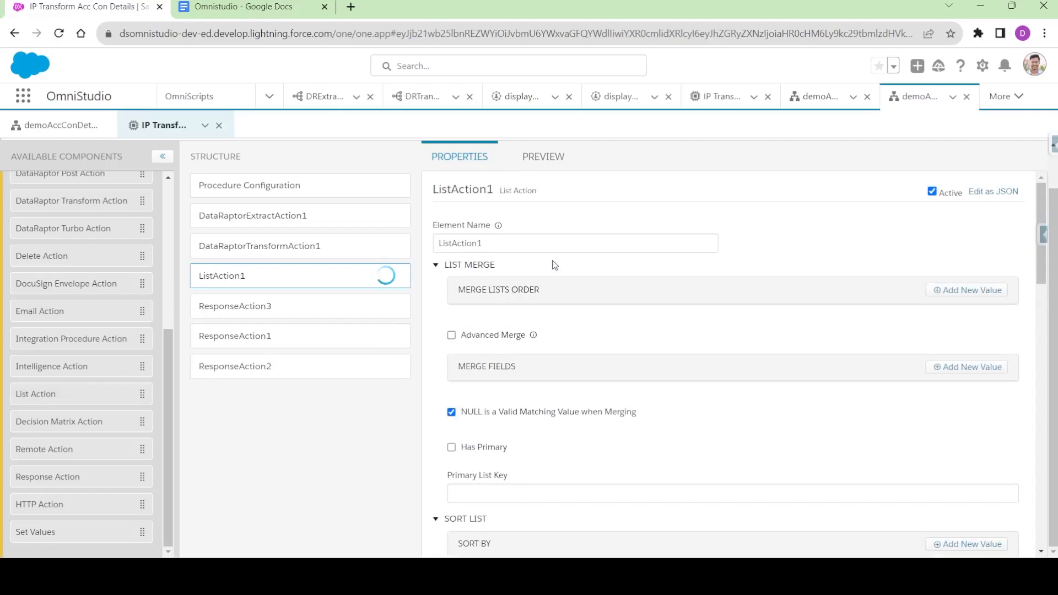
{"action": "left_click", "coordinate": [259, 307]}
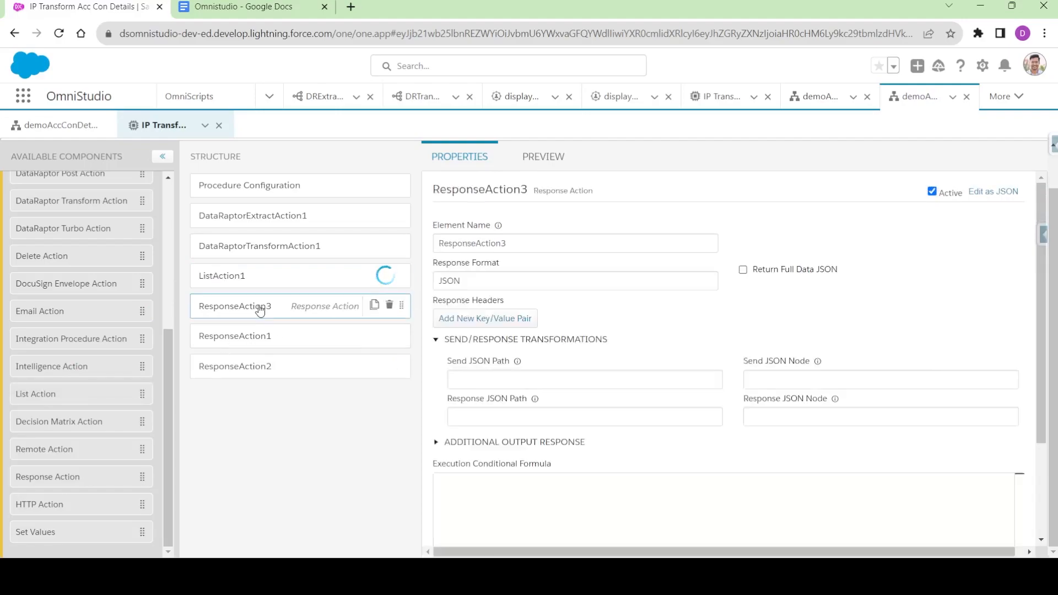
{"action": "left_click", "coordinate": [499, 444]}
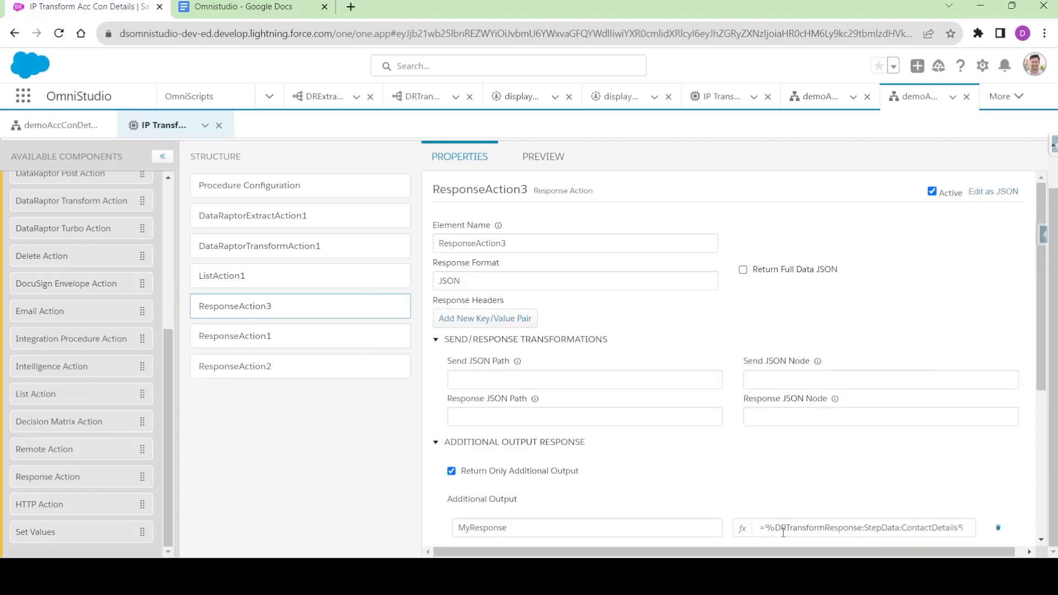
{"action": "left_click_drag", "start_coordinate": [777, 528], "coordinate": [954, 529]}
{"action": "key", "text": "ctrl+c"}
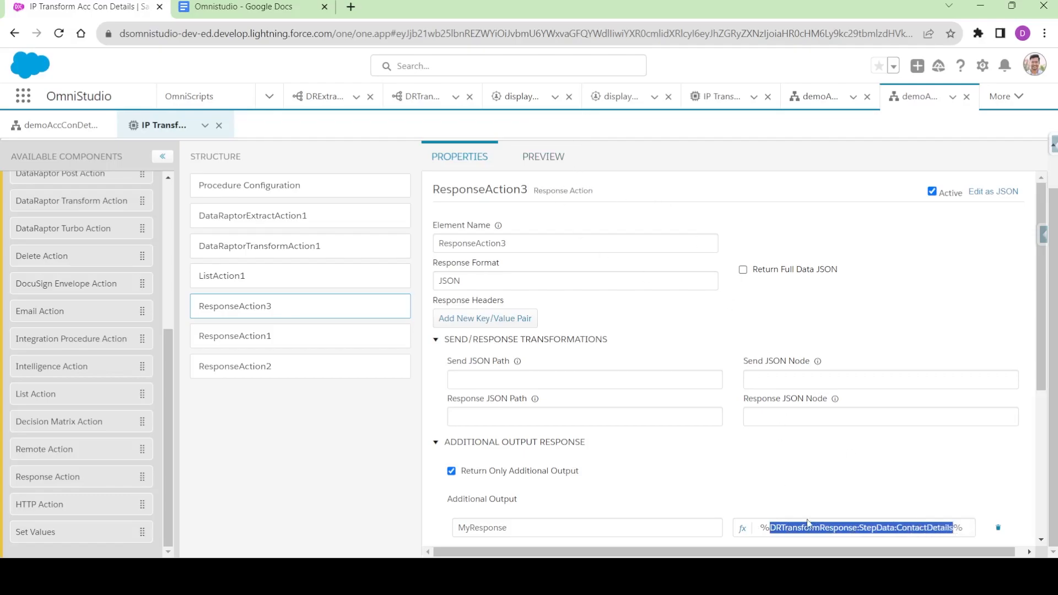
{"action": "double_click", "coordinate": [484, 530]}
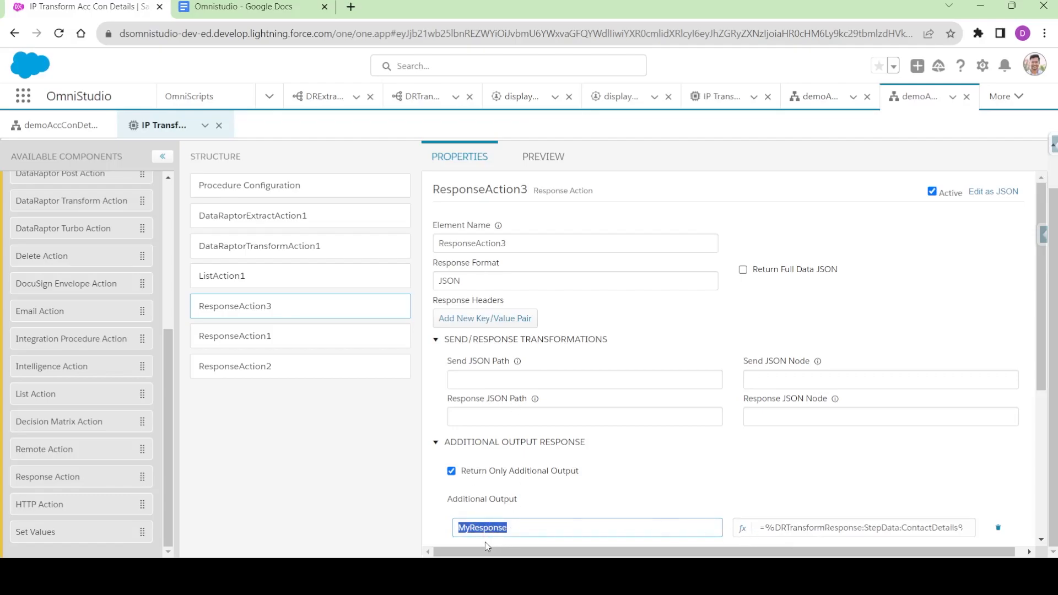
{"action": "left_click_drag", "start_coordinate": [776, 529], "coordinate": [825, 529]}
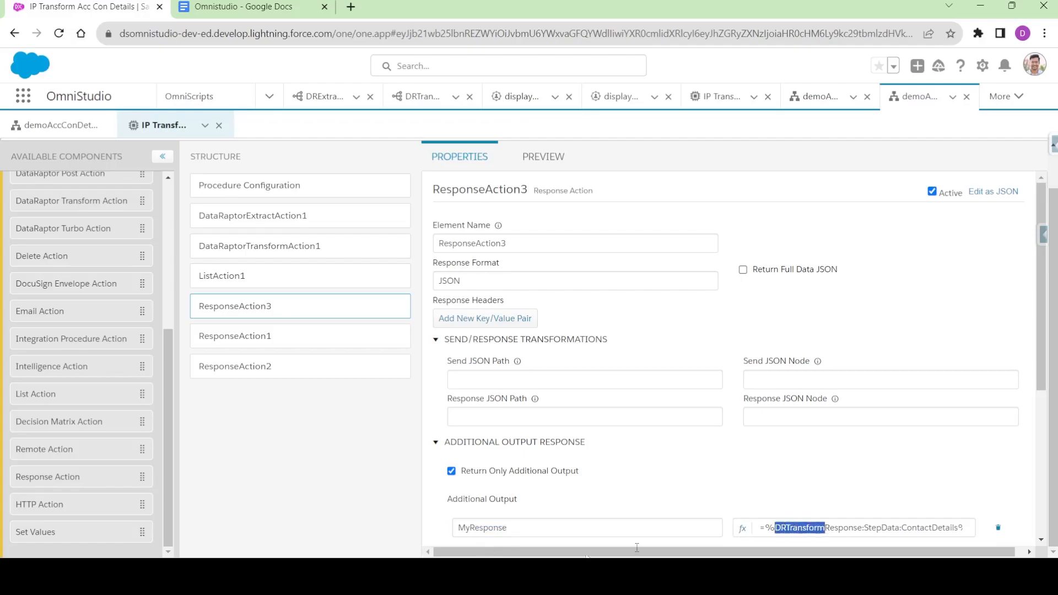
- Add the path DRTransformResponse:StepData:ContactDetails to the merge lists order of ListAction1
{"action": "left_click", "coordinate": [543, 157]}
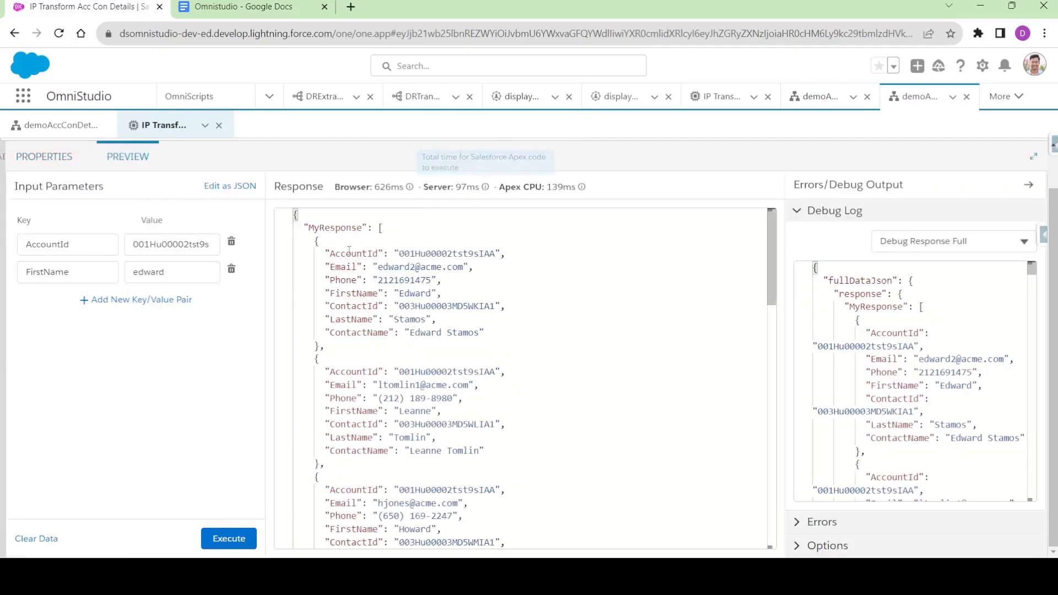
{"action": "left_click", "coordinate": [285, 230]}
{"action": "left_click", "coordinate": [48, 157]}
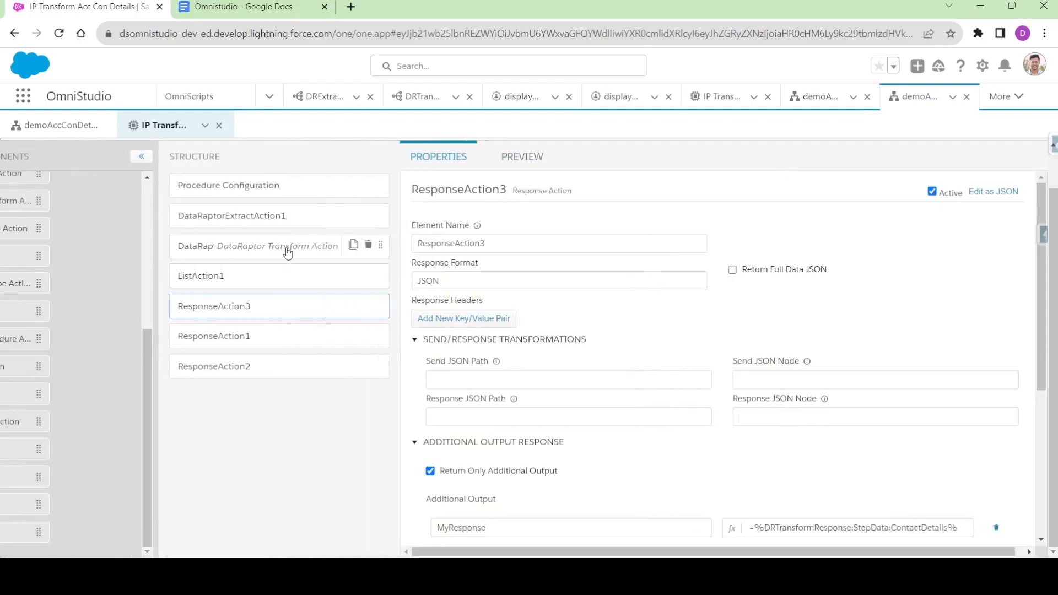
{"action": "left_click", "coordinate": [237, 283]}
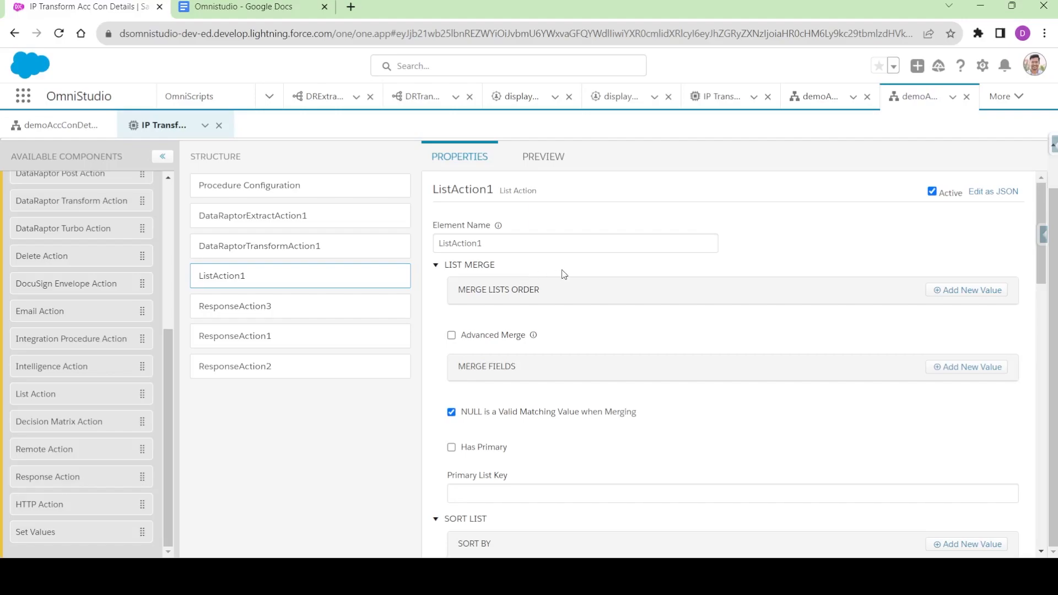
{"action": "left_click", "coordinate": [970, 290]}
{"action": "left_click", "coordinate": [617, 321]}
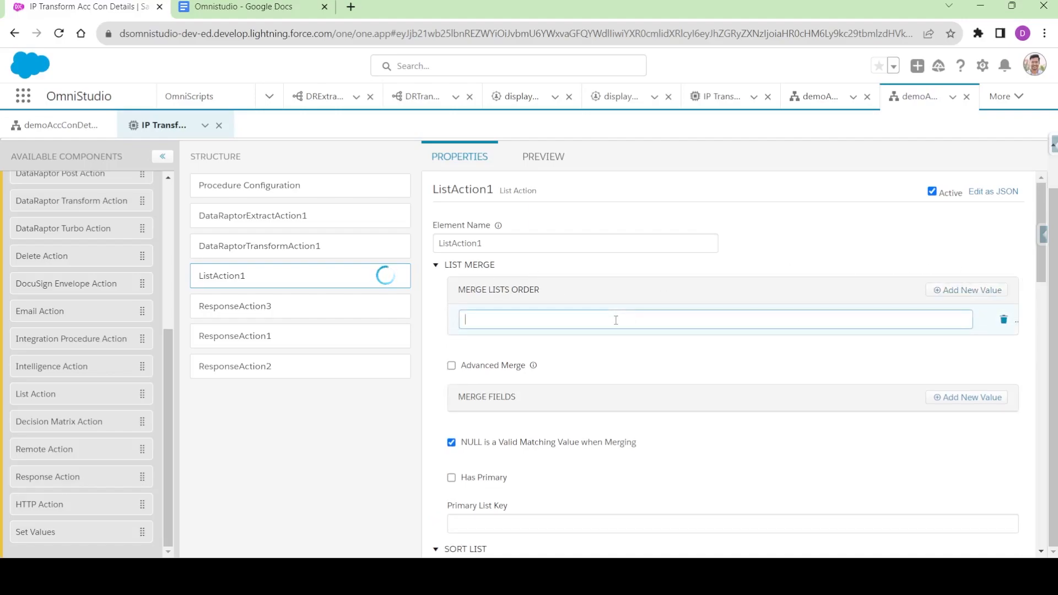
{"action": "key", "text": "ctrl+v"}
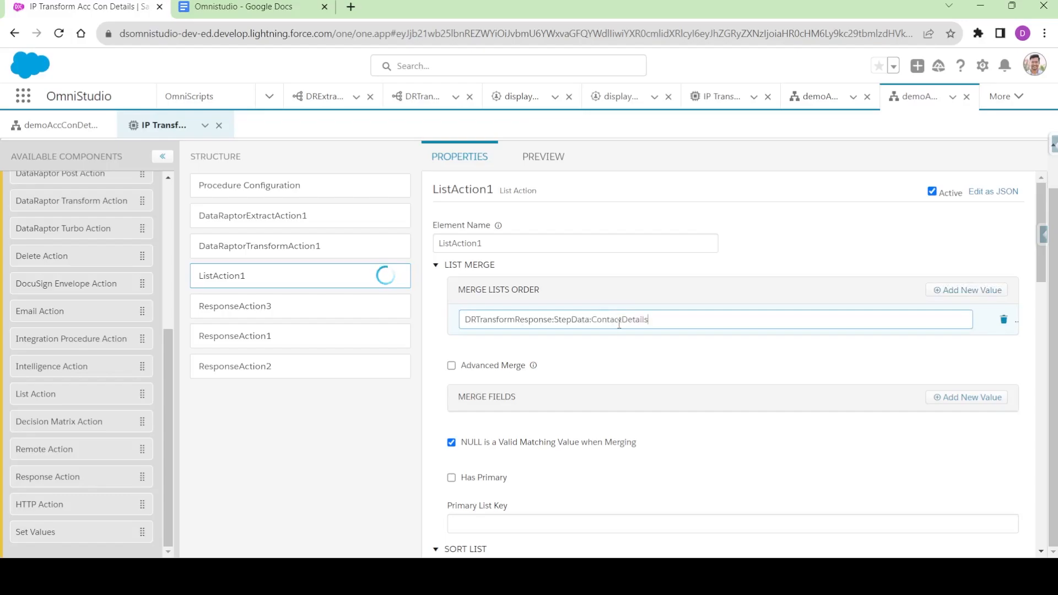
{"action": "left_click", "coordinate": [645, 354]}
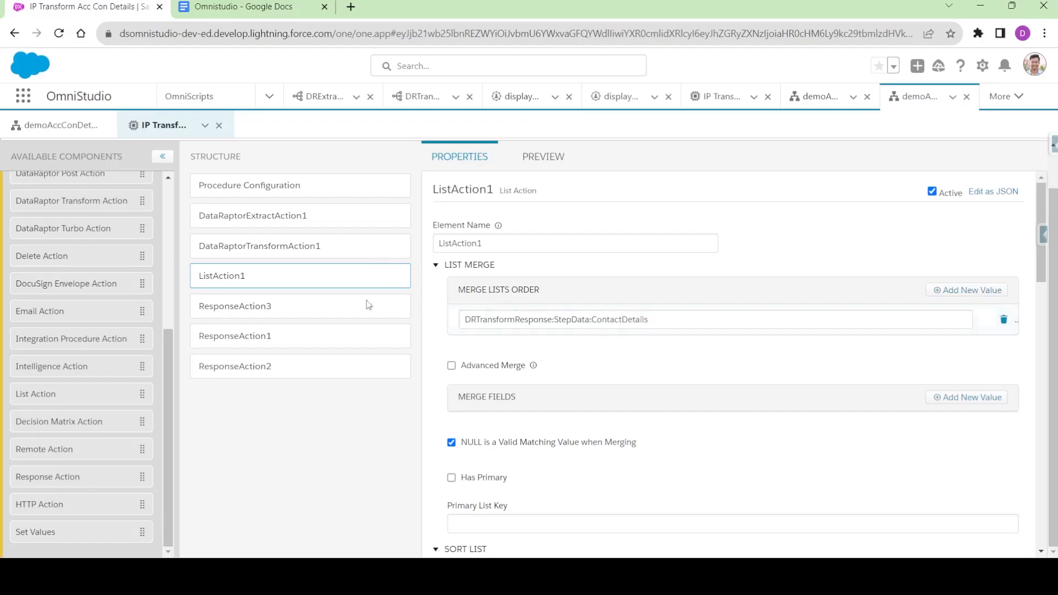
- Compare the MyResponse path in ResponseAction3 with ListAction1's merge list and locate ListAction1's Filter List Formula setting
{"action": "left_click", "coordinate": [267, 306]}
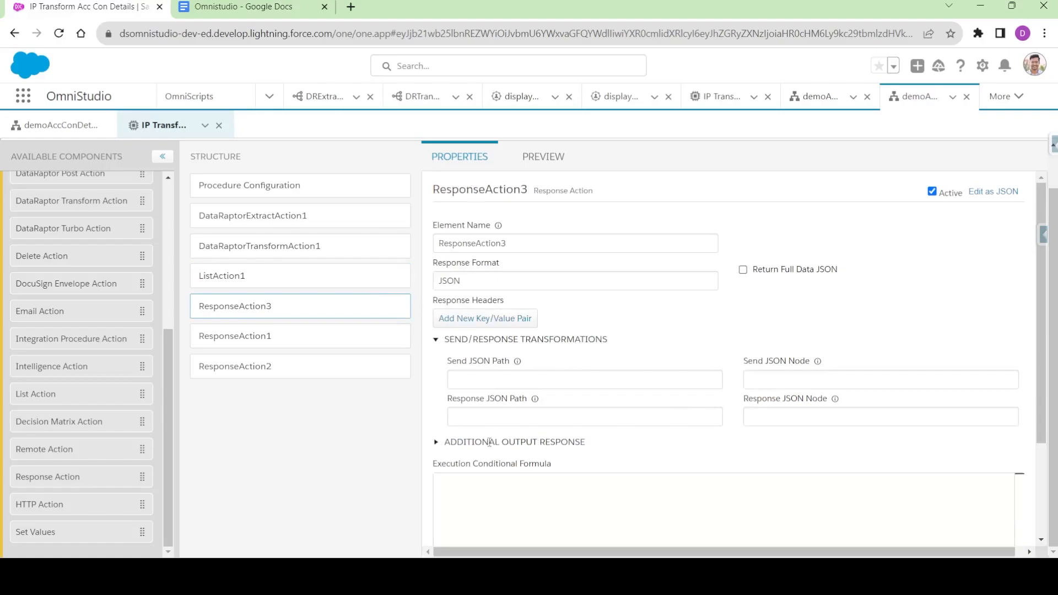
{"action": "left_click", "coordinate": [493, 442]}
{"action": "scroll", "coordinate": [771, 418], "scroll_direction": "down", "scroll_amount": 2}
{"action": "left_click_drag", "start_coordinate": [776, 390], "coordinate": [956, 387]}
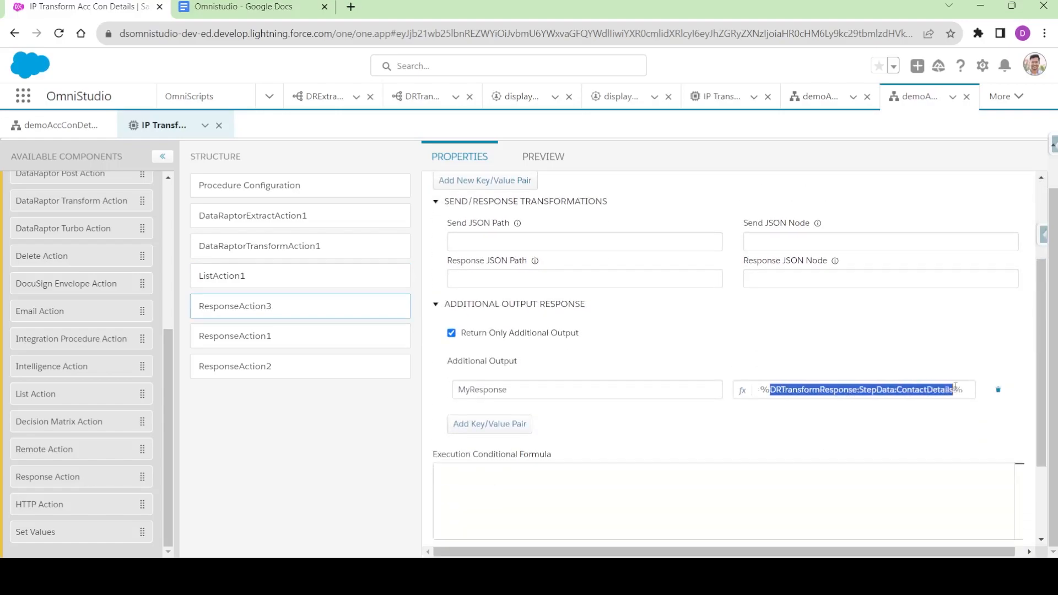
{"action": "left_click", "coordinate": [264, 276]}
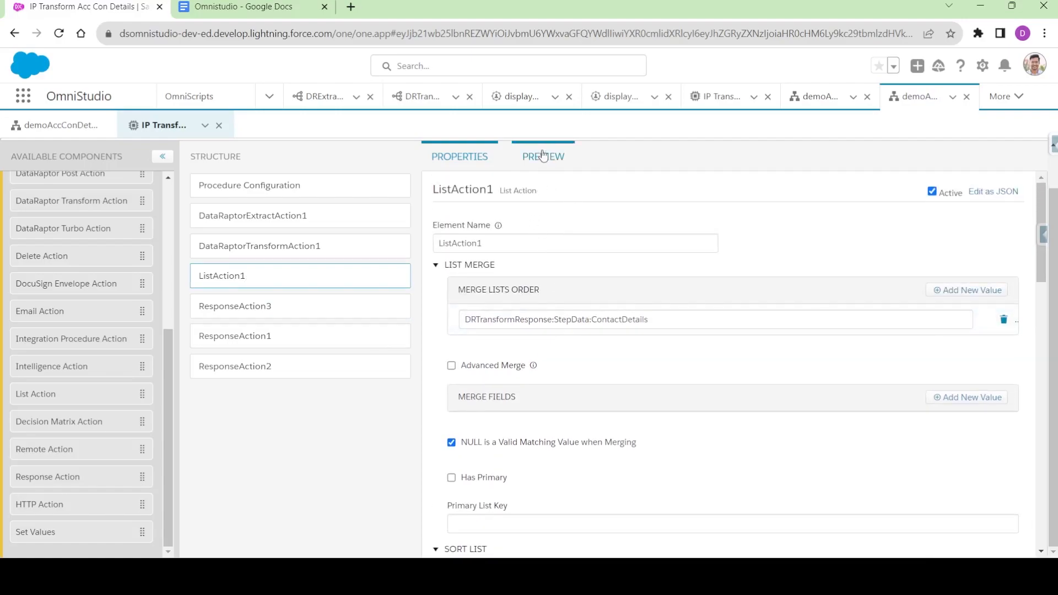
{"action": "scroll", "coordinate": [529, 255], "scroll_direction": "down", "scroll_amount": 9}
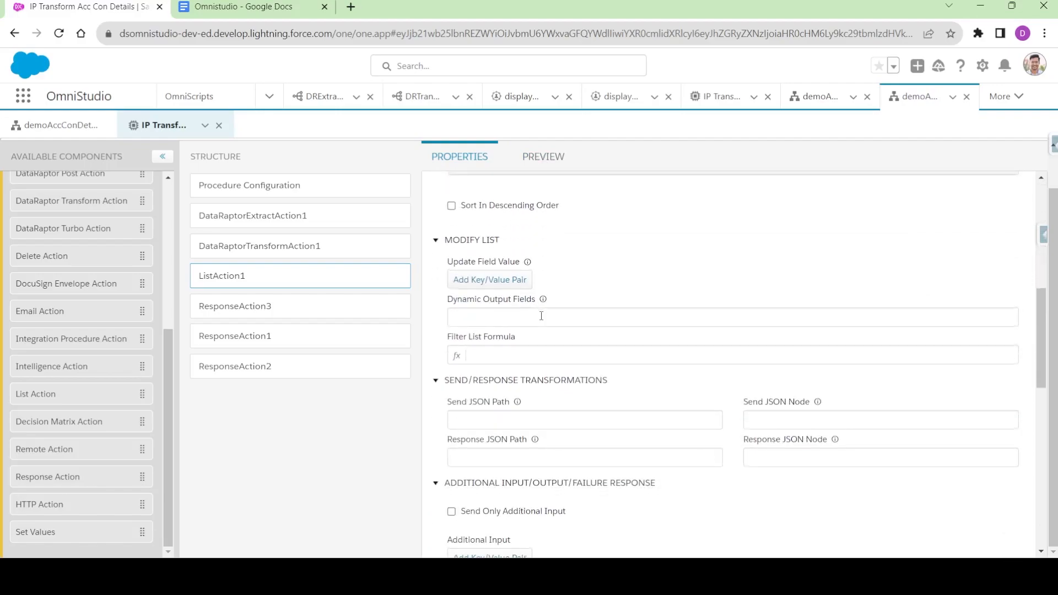
{"action": "scroll", "coordinate": [543, 322], "scroll_direction": "down", "scroll_amount": 4}
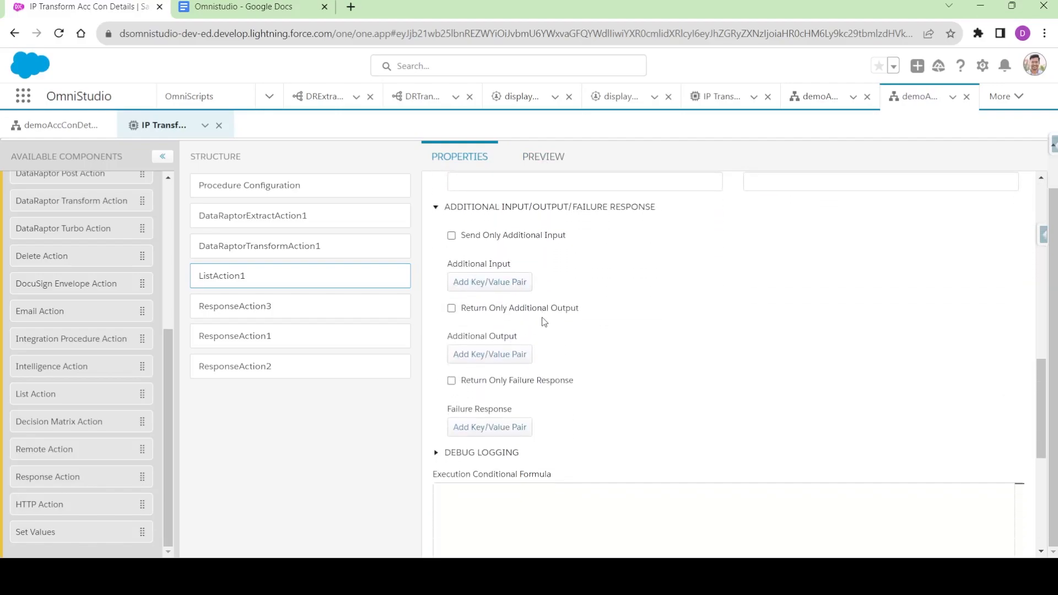
{"action": "scroll", "coordinate": [544, 322], "scroll_direction": "up", "scroll_amount": 5}
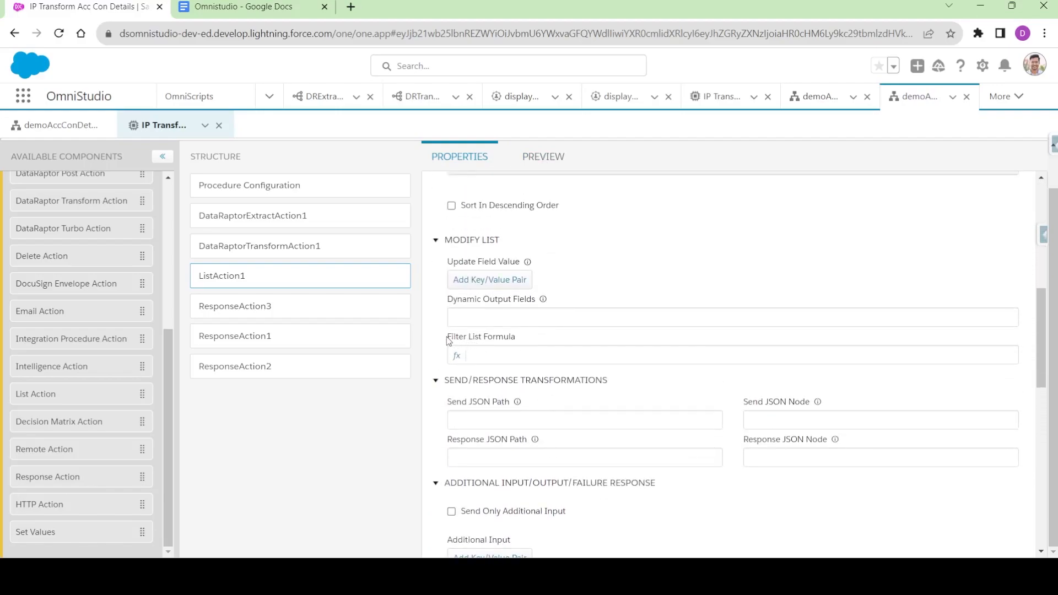
{"action": "left_click_drag", "start_coordinate": [447, 342], "coordinate": [524, 336]}
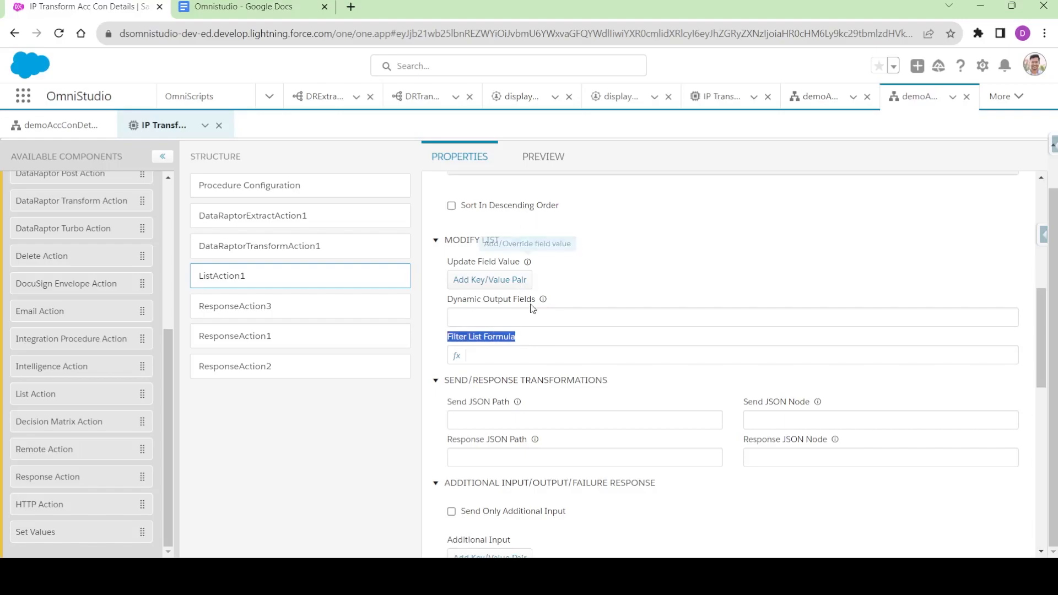
- Examine the FirstName, LastName and ContactName fields of the contacts in the preview response and the FirstName input parameter
{"action": "left_click", "coordinate": [545, 159]}
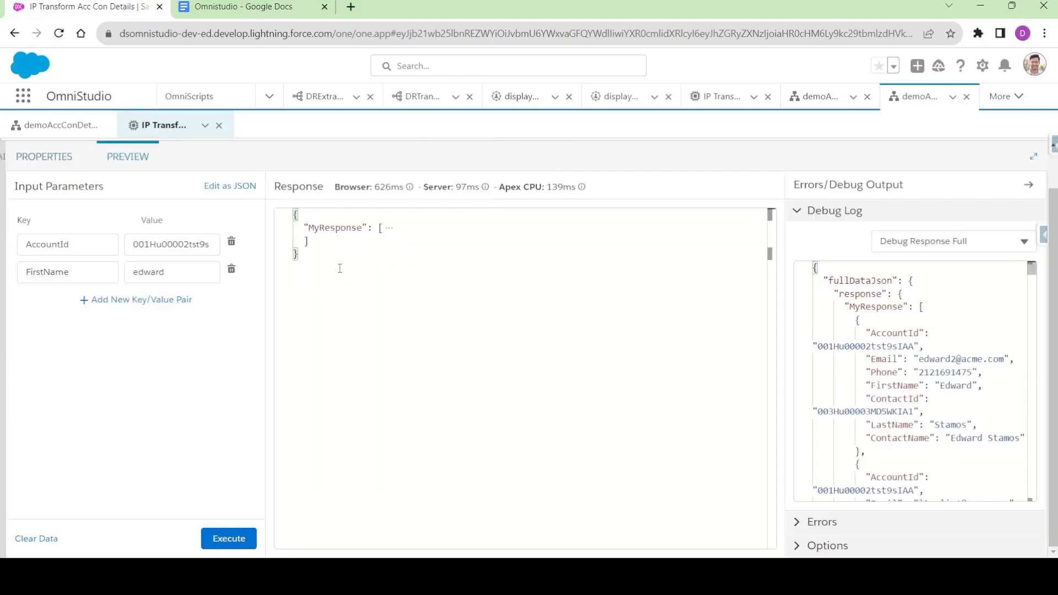
{"action": "left_click", "coordinate": [284, 235]}
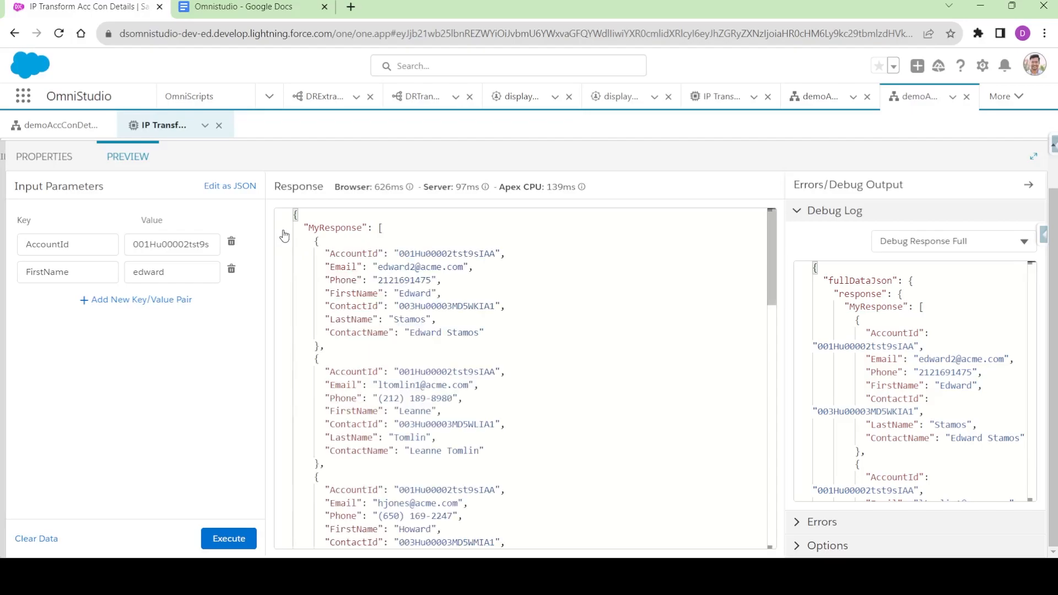
{"action": "double_click", "coordinate": [352, 333]}
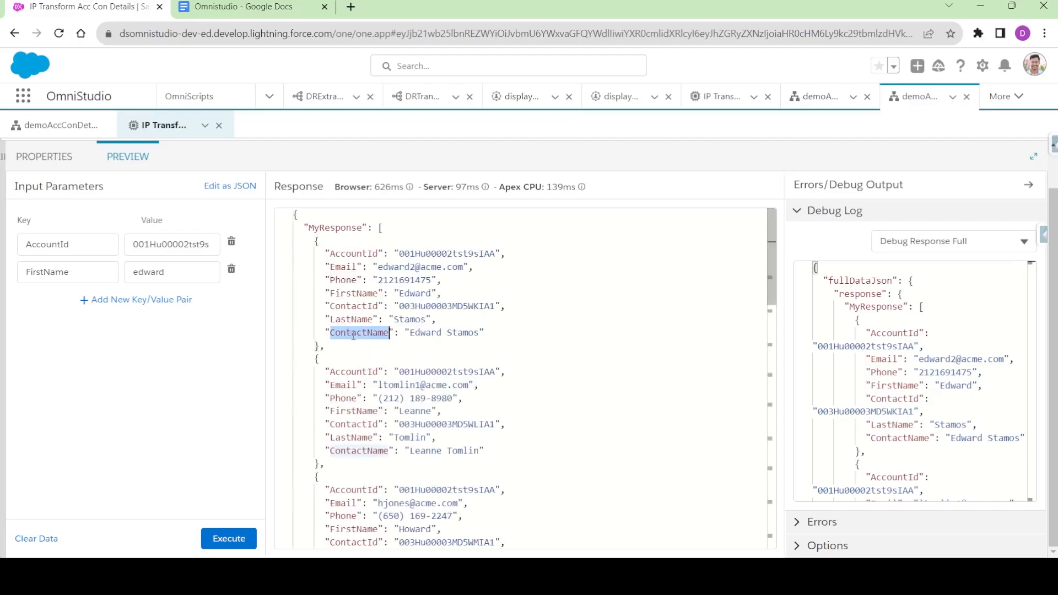
{"action": "double_click", "coordinate": [349, 294]}
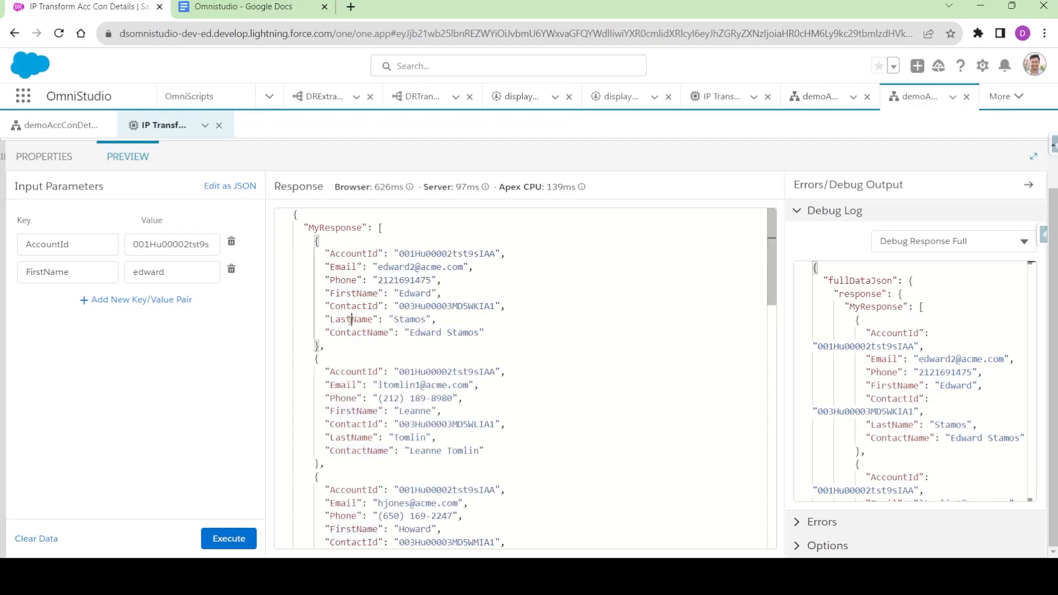
{"action": "double_click", "coordinate": [350, 320]}
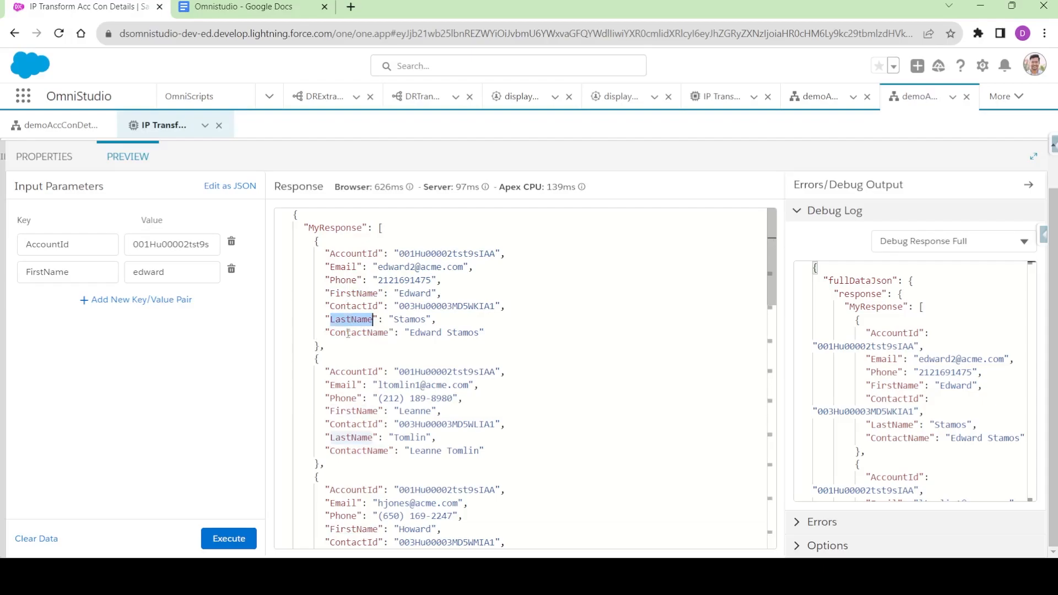
{"action": "double_click", "coordinate": [45, 271]}
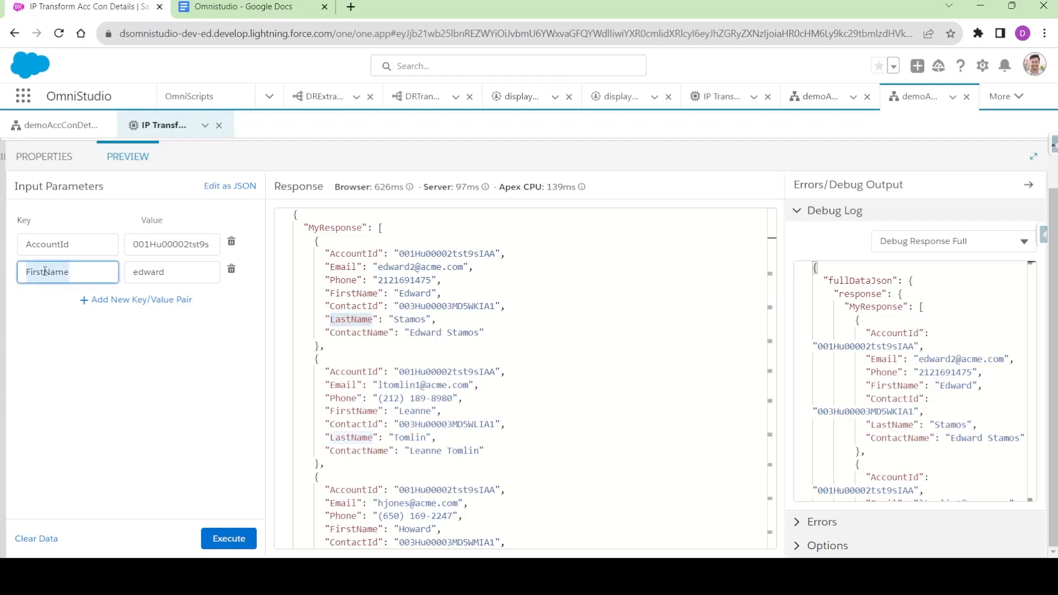
{"action": "double_click", "coordinate": [343, 318]}
{"action": "double_click", "coordinate": [344, 293]}
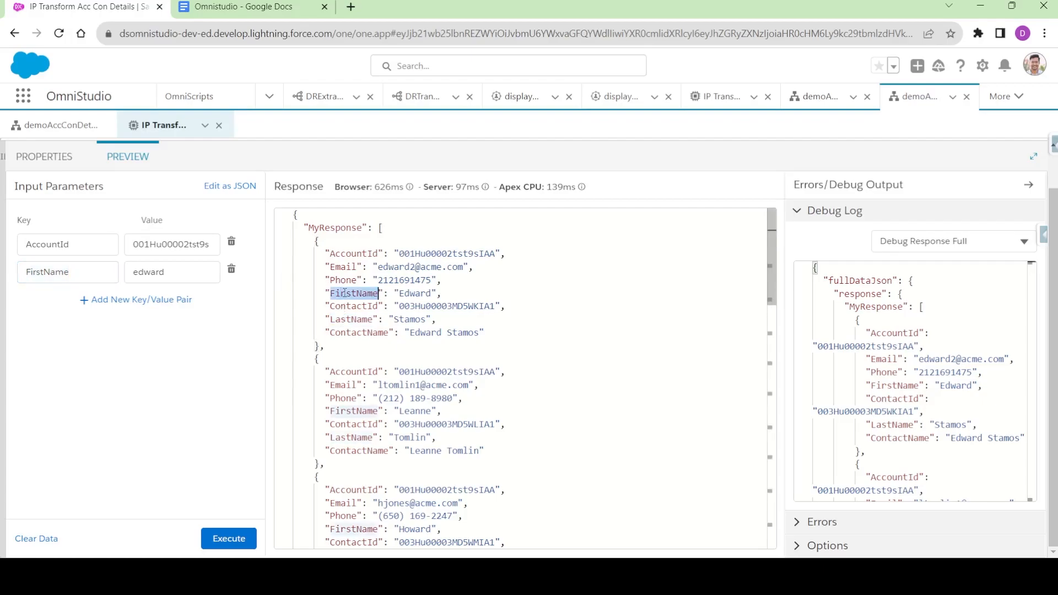
- Recheck ListAction1's merge list path and copy the field name FirstName from a contact in the preview response
{"action": "left_click", "coordinate": [58, 162]}
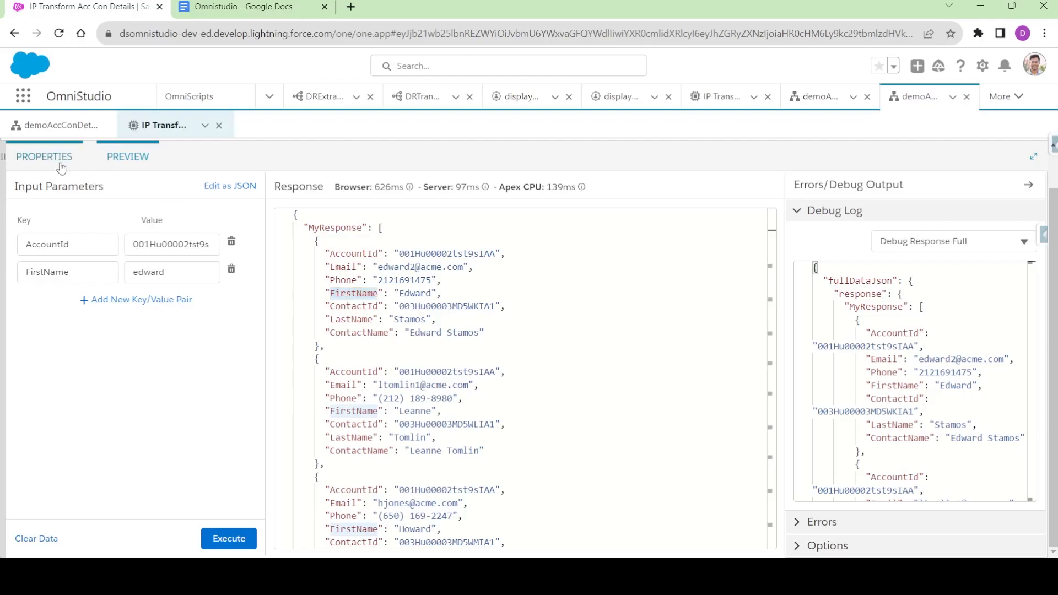
{"action": "scroll", "coordinate": [623, 298], "scroll_direction": "up", "scroll_amount": 7}
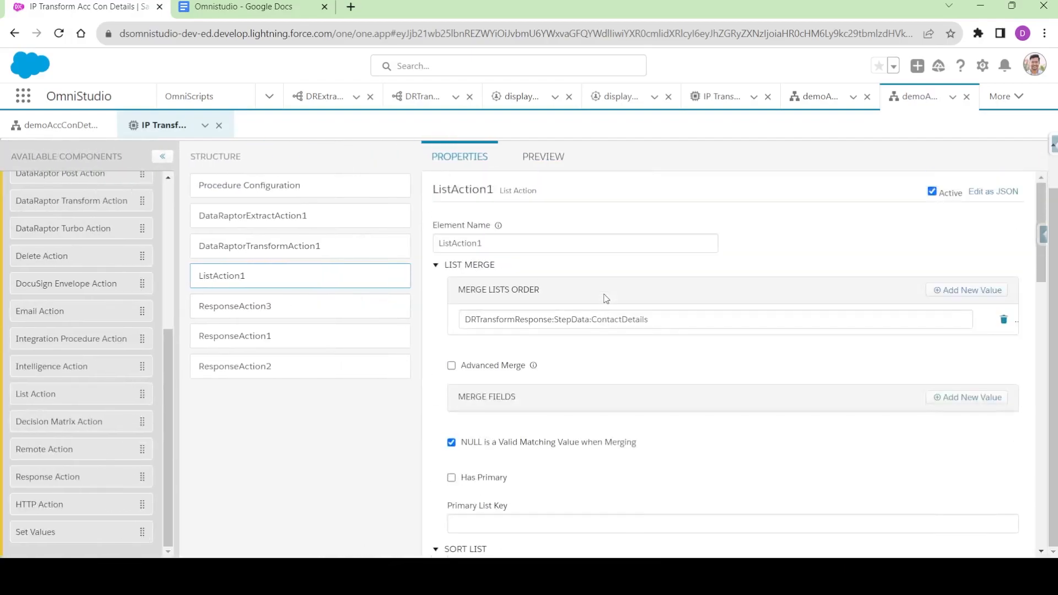
{"action": "left_click_drag", "start_coordinate": [466, 319], "coordinate": [655, 321]}
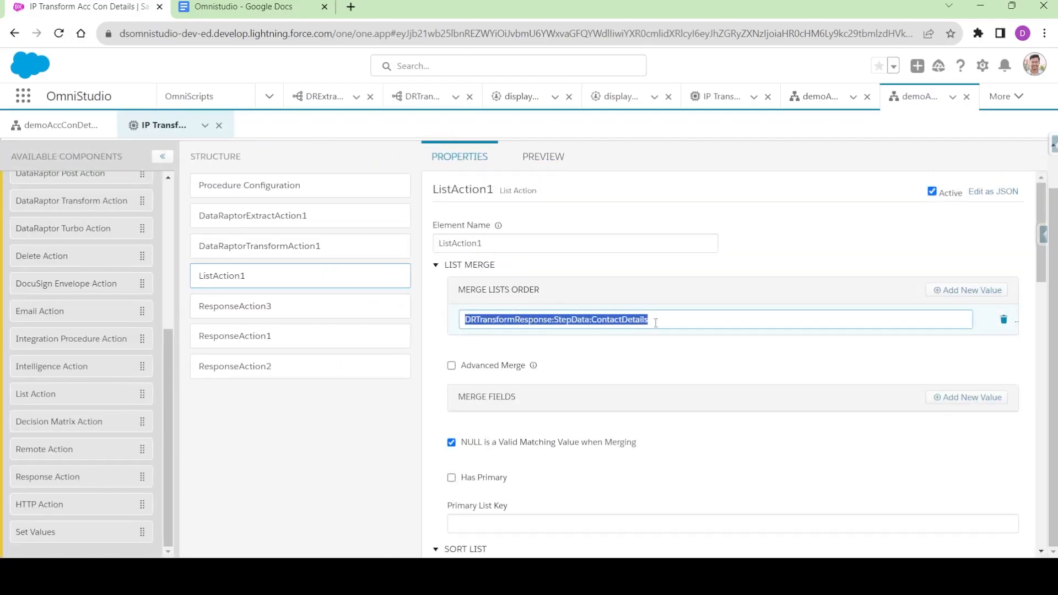
{"action": "left_click", "coordinate": [543, 158]}
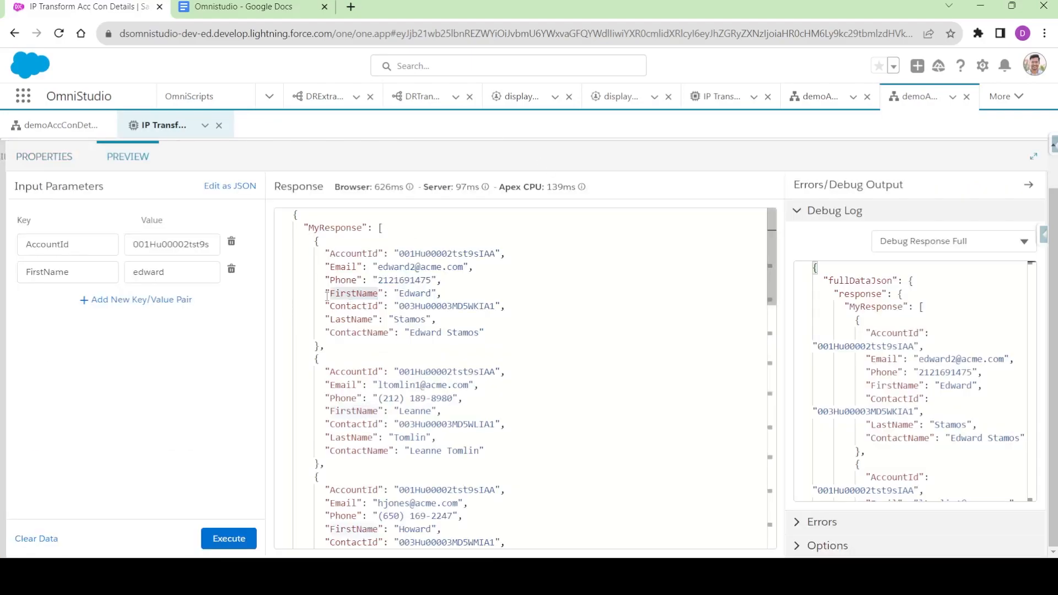
{"action": "double_click", "coordinate": [358, 295]}
{"action": "key", "text": "ctrl+c"}
{"action": "double_click", "coordinate": [153, 272]}
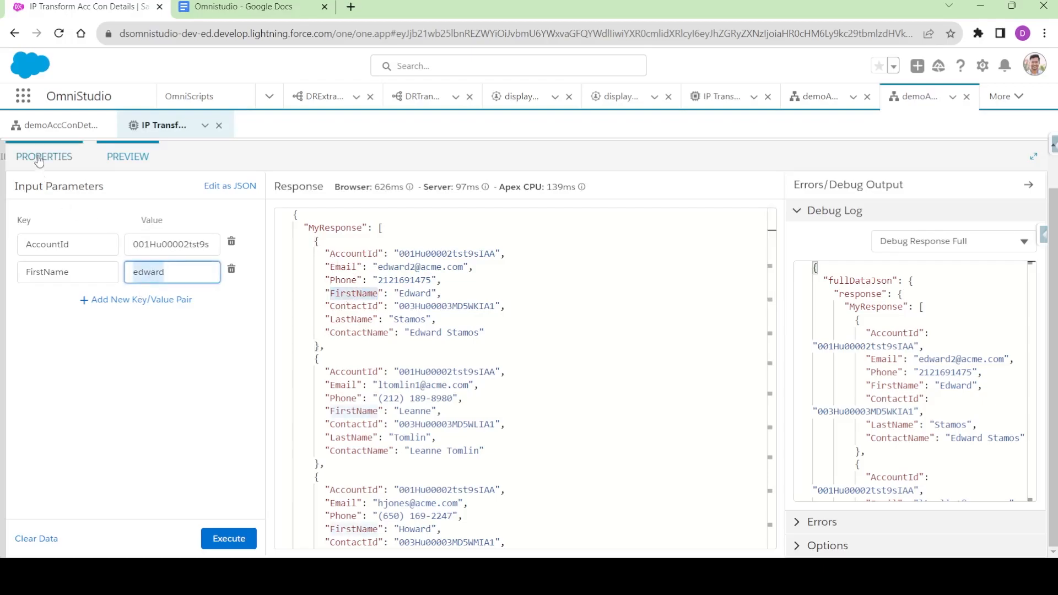
- Set ListAction1's Filter List Formula to LIKE(FirstName,"") with an empty comparison value
{"action": "left_click", "coordinate": [38, 159]}
{"action": "scroll", "coordinate": [514, 411], "scroll_direction": "down", "scroll_amount": 5}
{"action": "left_click", "coordinate": [488, 424]}
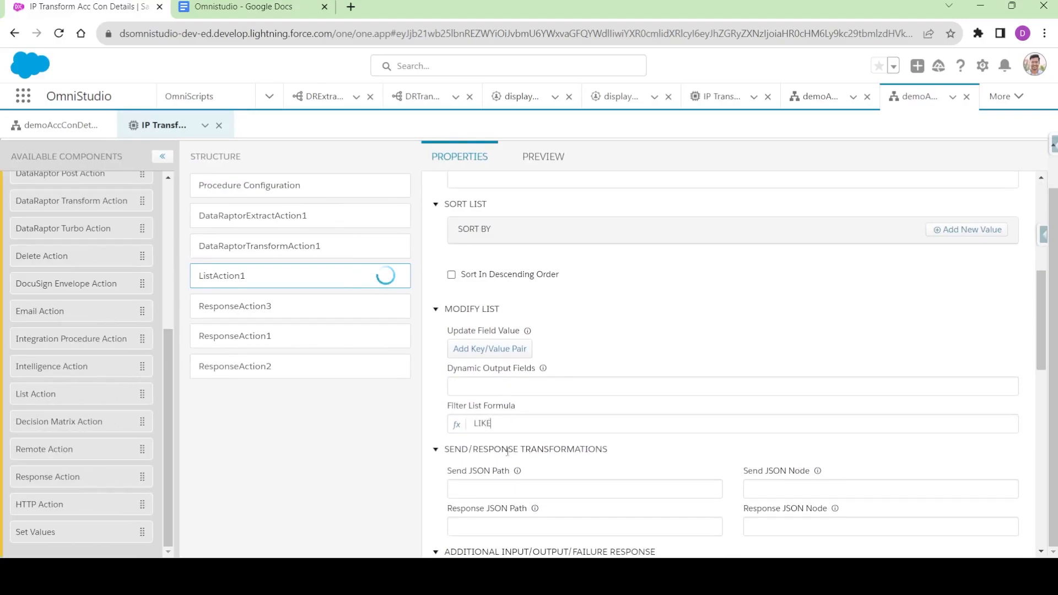
{"action": "left_click", "coordinate": [457, 424]}
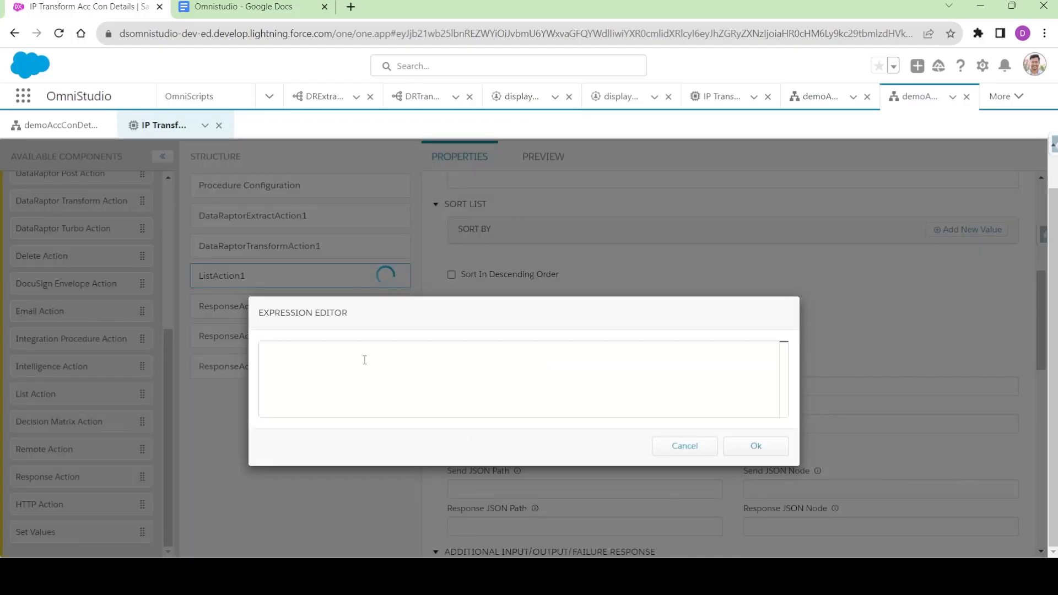
{"action": "left_click", "coordinate": [683, 445]}
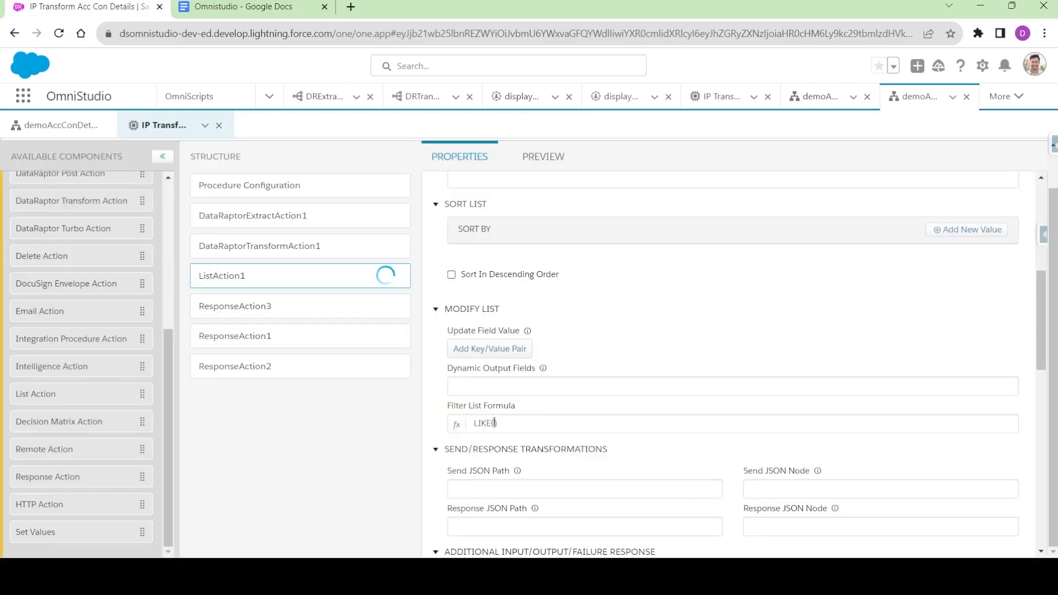
{"action": "key", "text": "ctrl+v"}
{"action": "type", "text": ",\"\""}
- Copy the FirstName input value from the preview into the LIKE formula's empty quotes and confirm it in the Expression Editor as a formula
{"action": "left_click", "coordinate": [544, 156]}
{"action": "left_click", "coordinate": [146, 271]}
{"action": "double_click", "coordinate": [147, 271]}
{"action": "key", "text": "ctrl+c"}
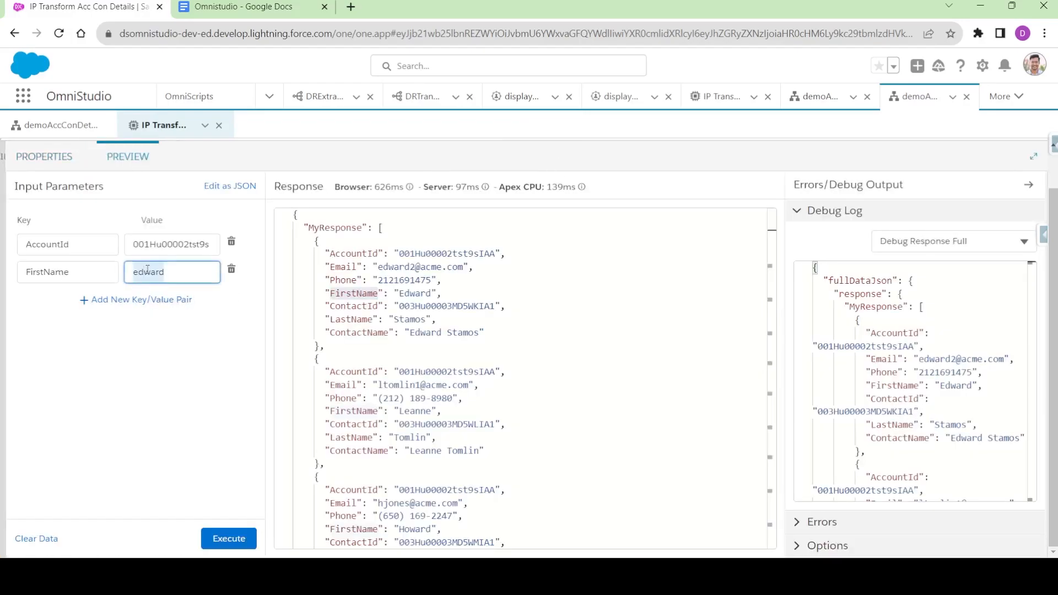
{"action": "left_click", "coordinate": [49, 158]}
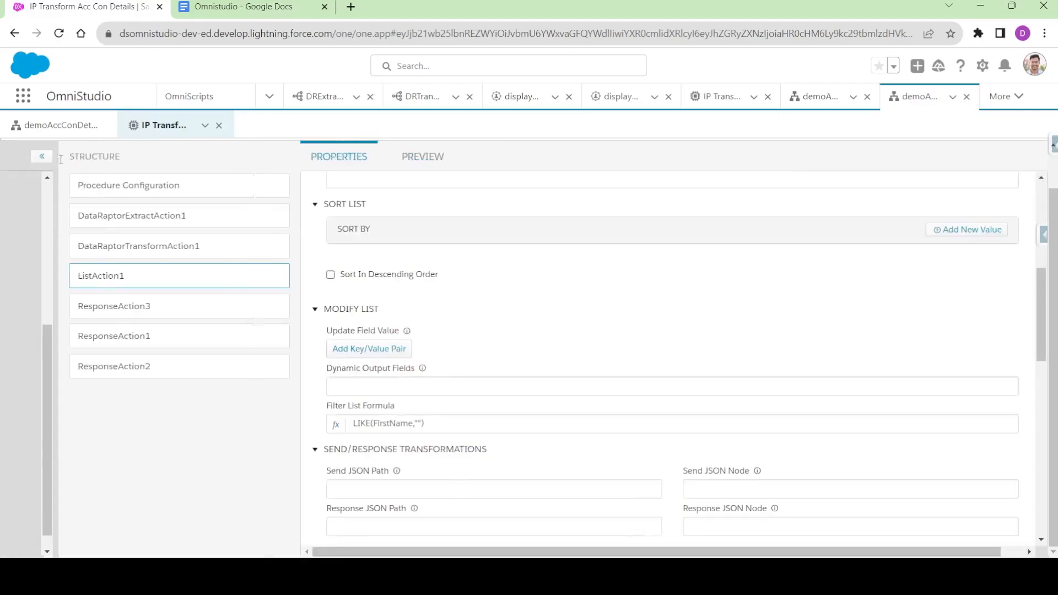
{"action": "key", "text": "ctrl+v"}
{"action": "left_click", "coordinate": [453, 424]}
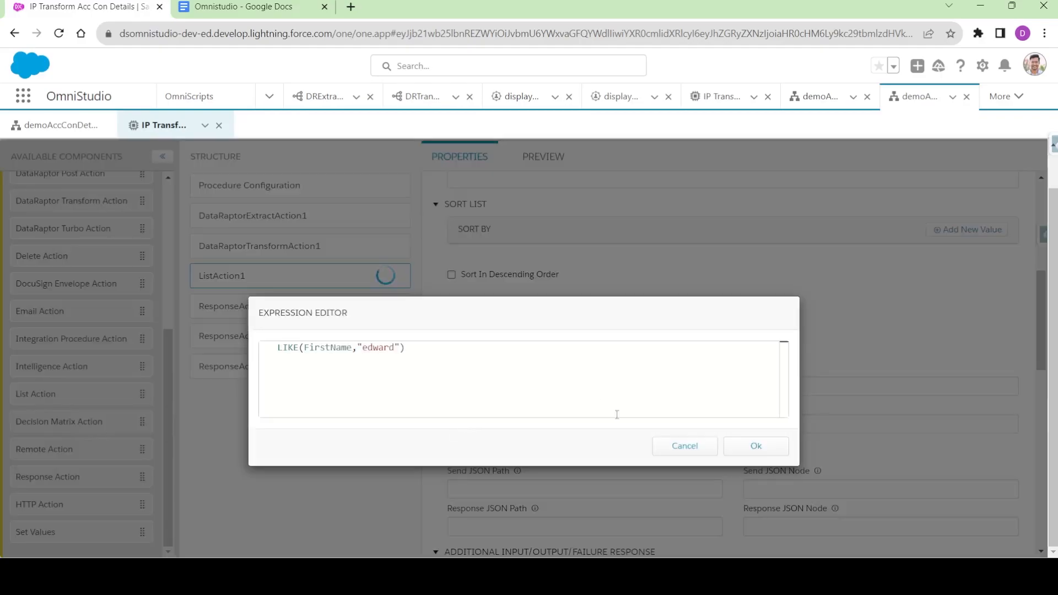
{"action": "left_click", "coordinate": [754, 447]}
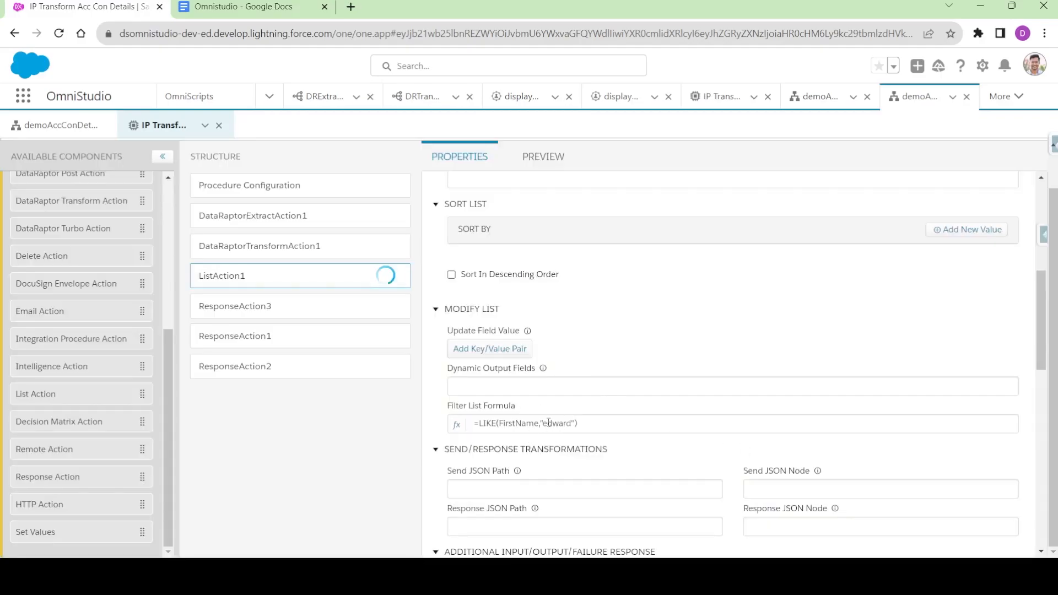
- Return to ListAction1's properties after viewing the preview and copy its element name
{"action": "left_click", "coordinate": [543, 156]}
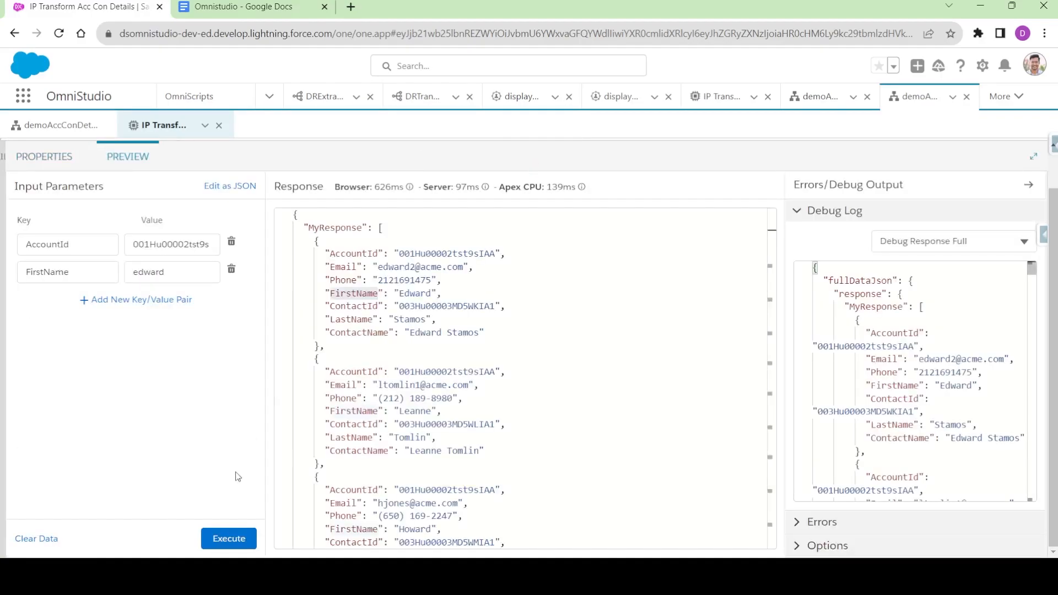
{"action": "left_click", "coordinate": [52, 156]}
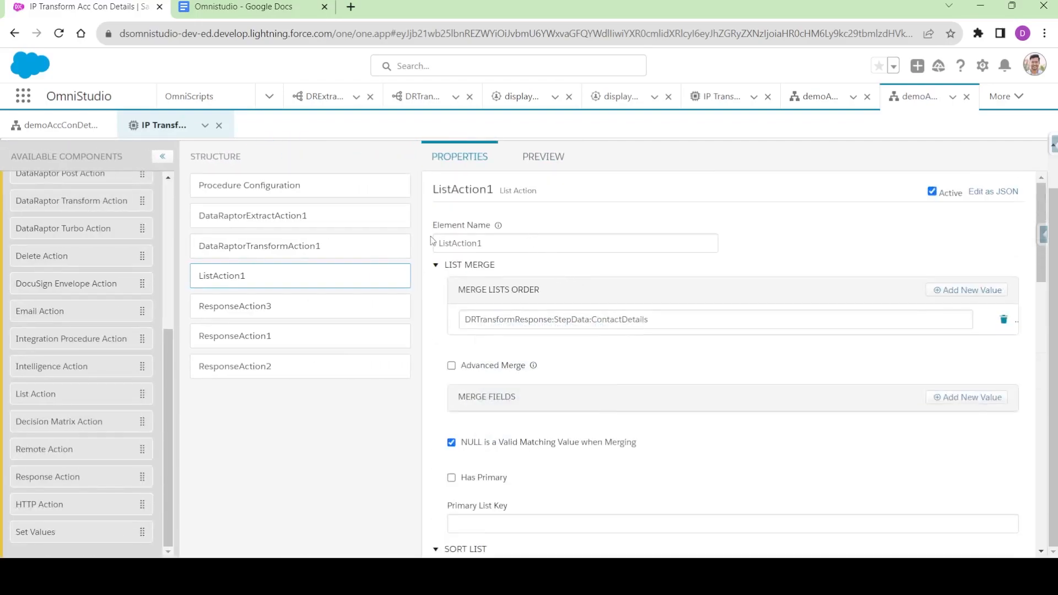
{"action": "double_click", "coordinate": [451, 245]}
{"action": "key", "text": "ctrl+c"}
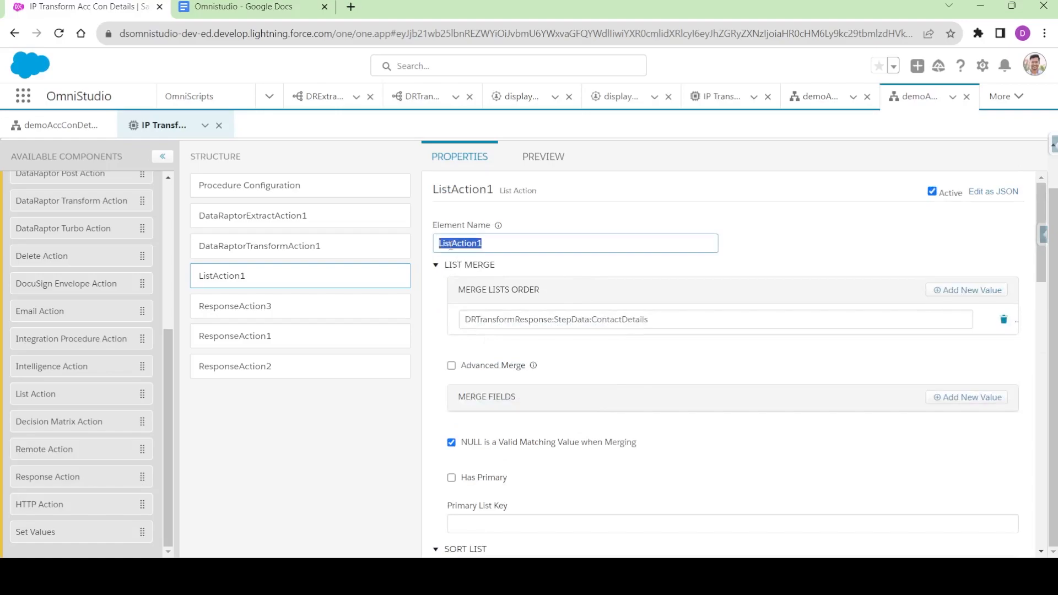
- Set the value of ResponseAction3's MyResponse additional output to =%ListAction1%
{"action": "left_click", "coordinate": [251, 306]}
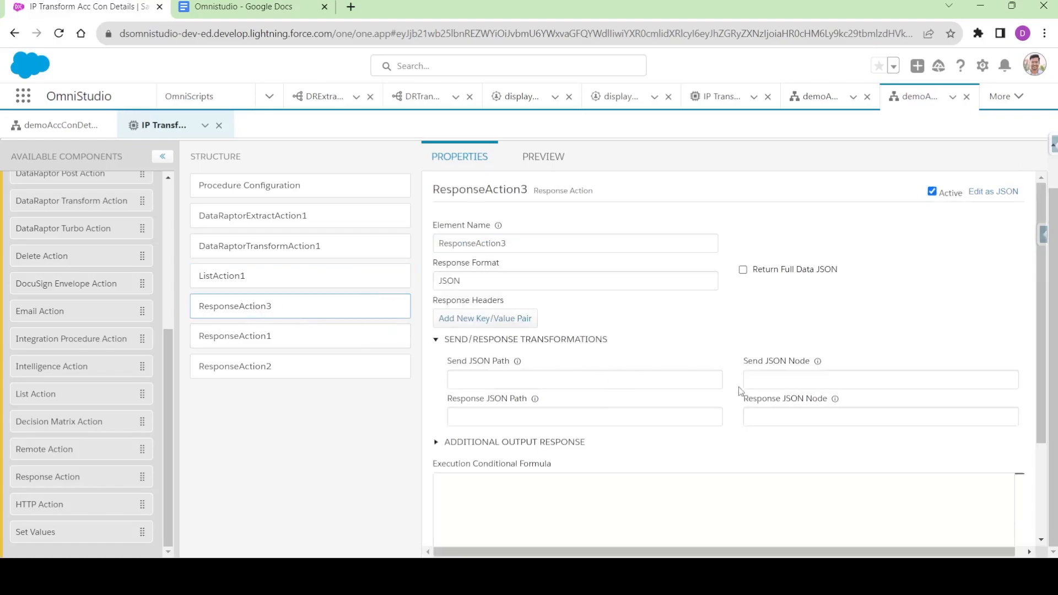
{"action": "left_click", "coordinate": [518, 442]}
{"action": "scroll", "coordinate": [726, 449], "scroll_direction": "down", "scroll_amount": 3}
{"action": "left_click_drag", "start_coordinate": [775, 390], "coordinate": [957, 401]}
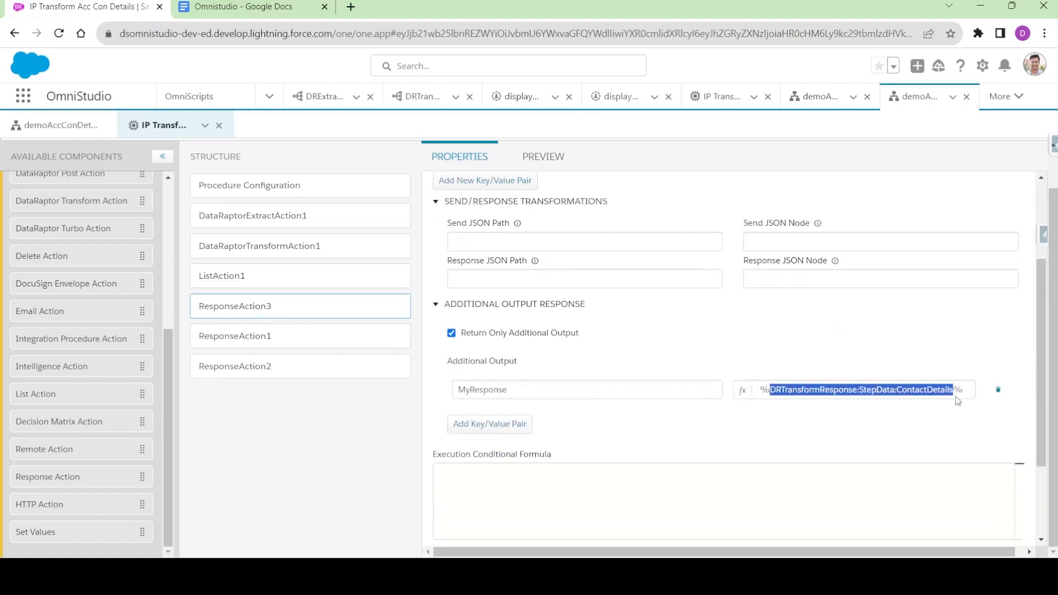
{"action": "key", "text": "ctrl+v"}
- Execute the integration procedure preview and examine the filtered contact's fields under MyResponse
{"action": "left_click", "coordinate": [545, 158]}
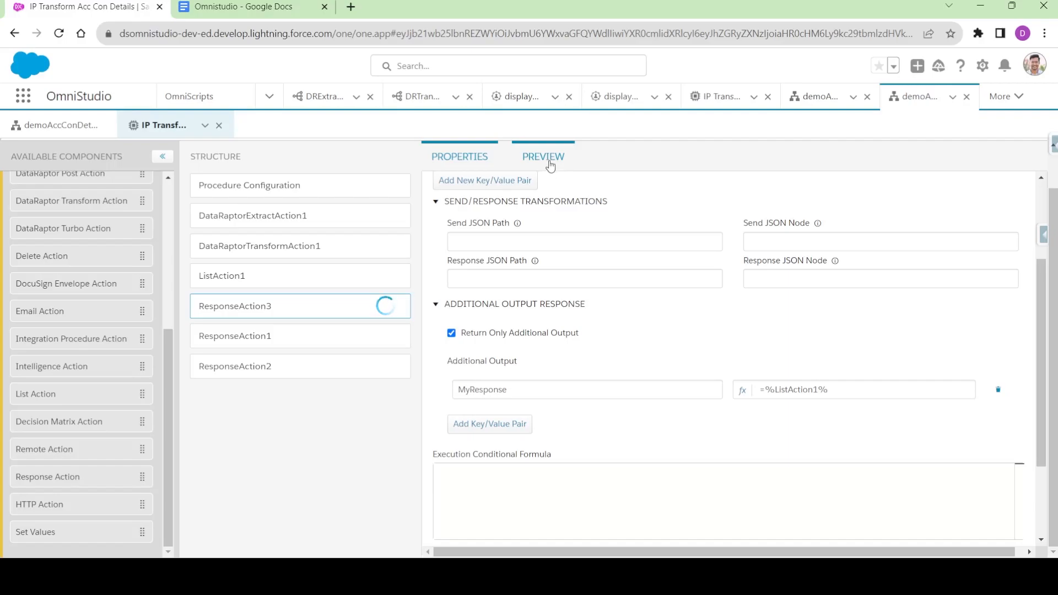
{"action": "left_click", "coordinate": [227, 537]}
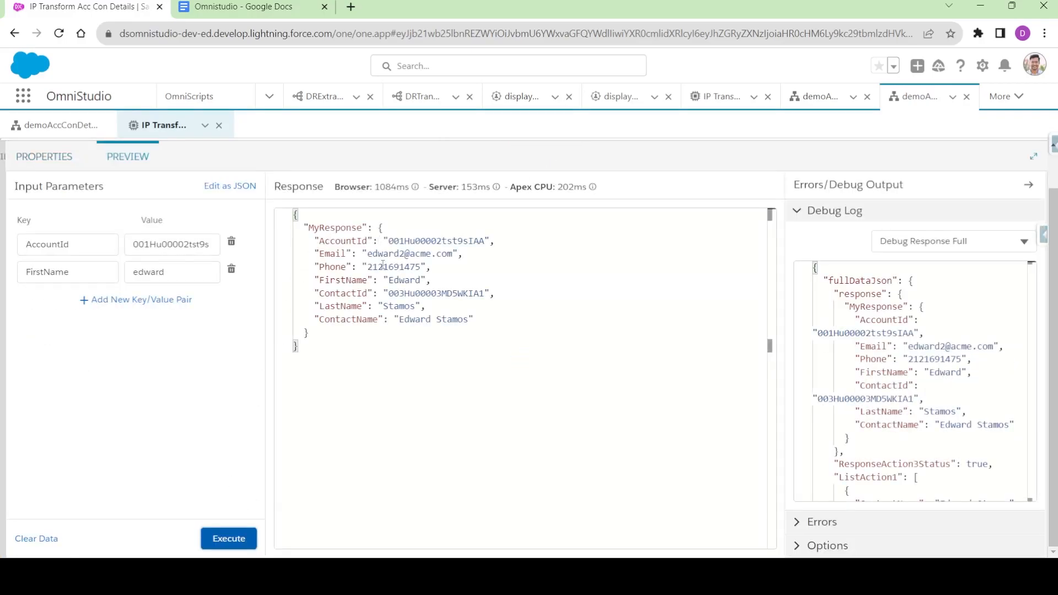
{"action": "double_click", "coordinate": [405, 280]}
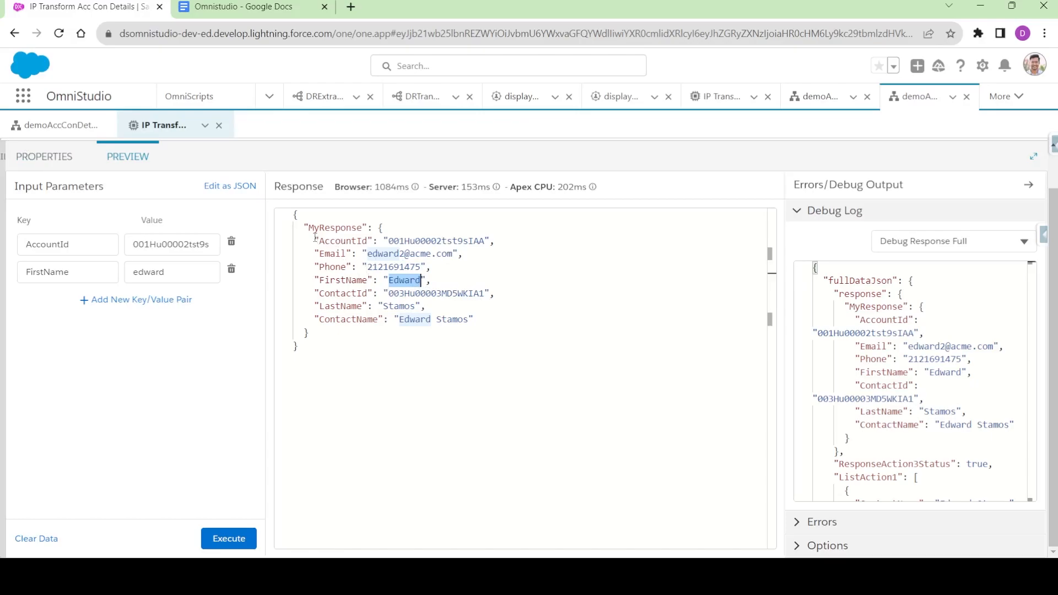
{"action": "left_click_drag", "start_coordinate": [316, 238], "coordinate": [474, 320]}
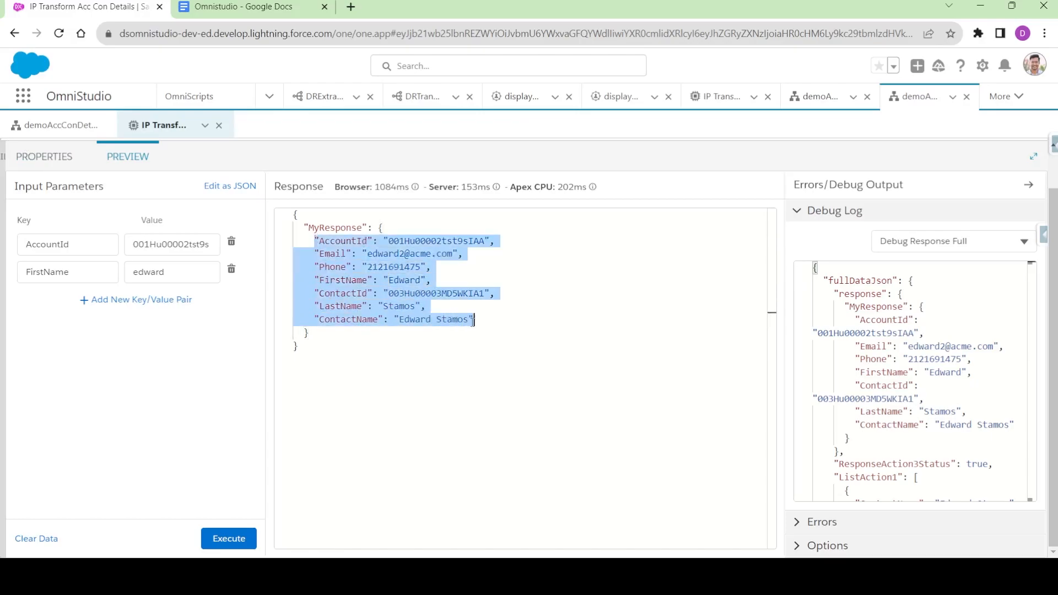
- Copy the FirstName input key and replace the literal name in ListAction1's filter formula, making it =LIKE(FirstName,"%FirstName%")
{"action": "double_click", "coordinate": [45, 271]}
{"action": "key", "text": "ctrl+c"}
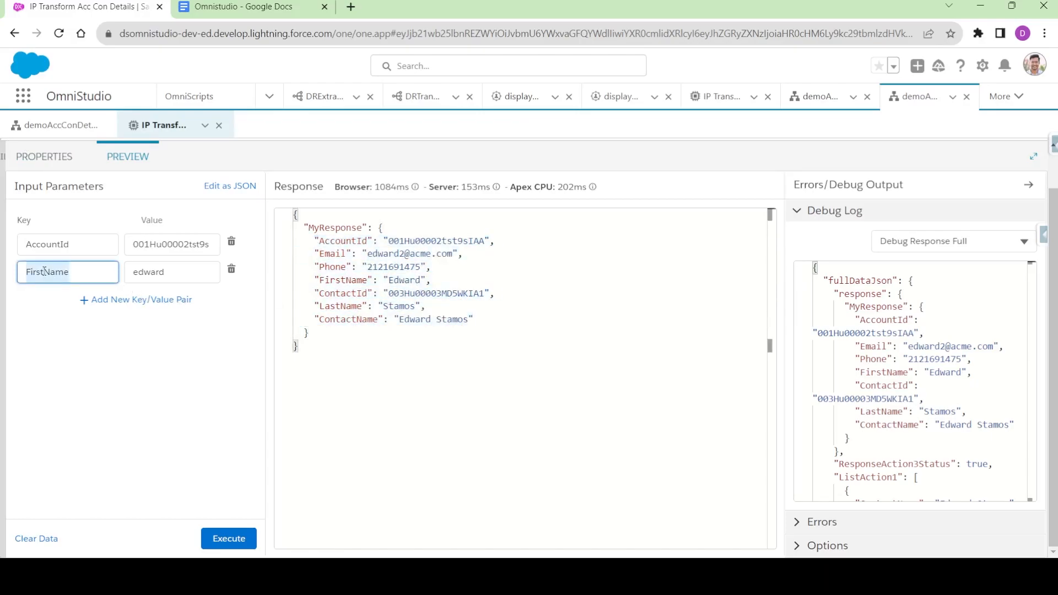
{"action": "left_click", "coordinate": [44, 156]}
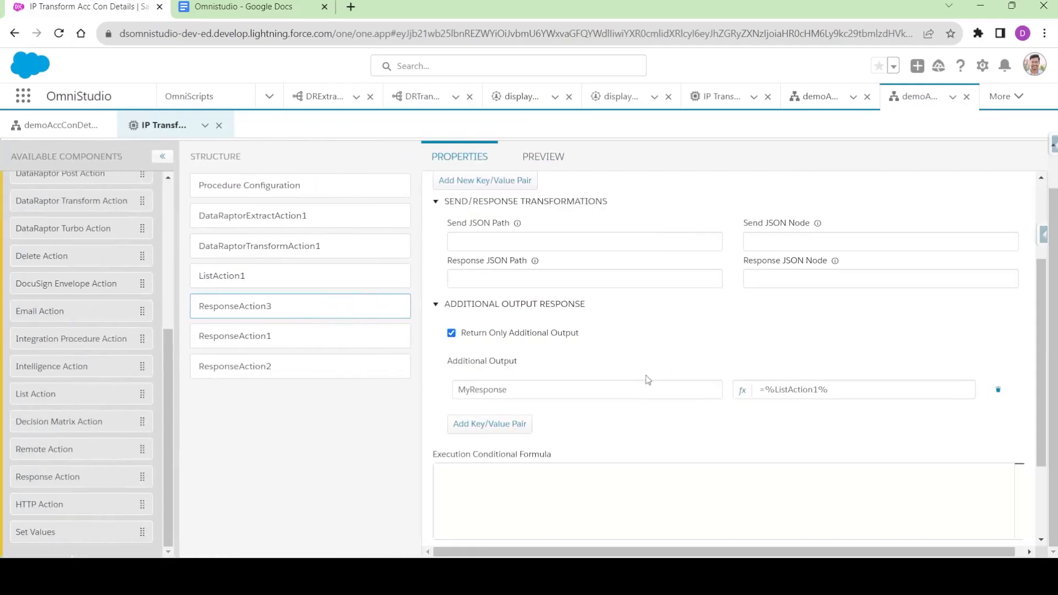
{"action": "left_click", "coordinate": [249, 277]}
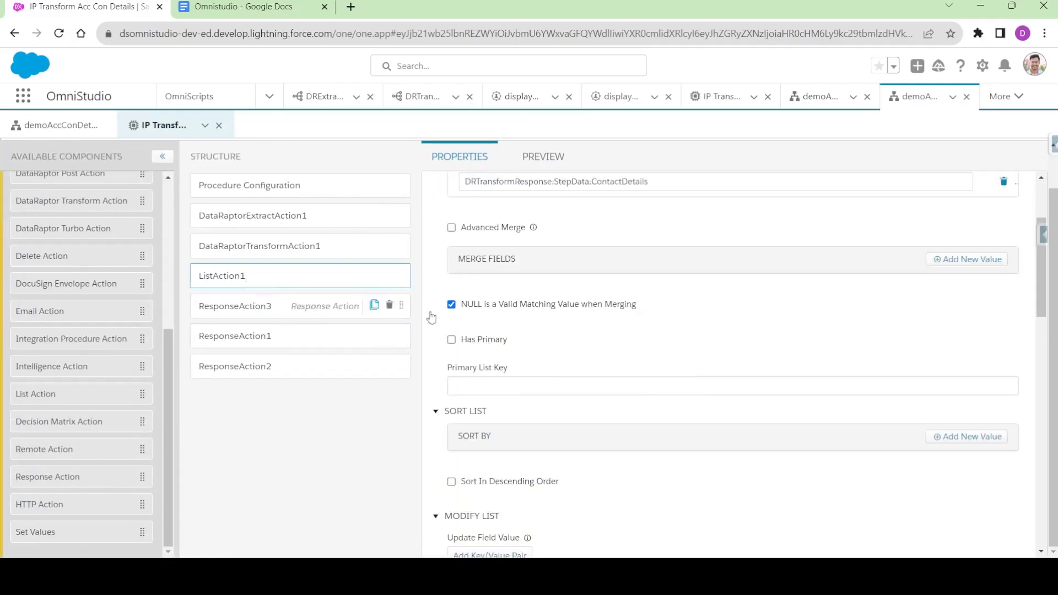
{"action": "scroll", "coordinate": [602, 385], "scroll_direction": "down", "scroll_amount": 5}
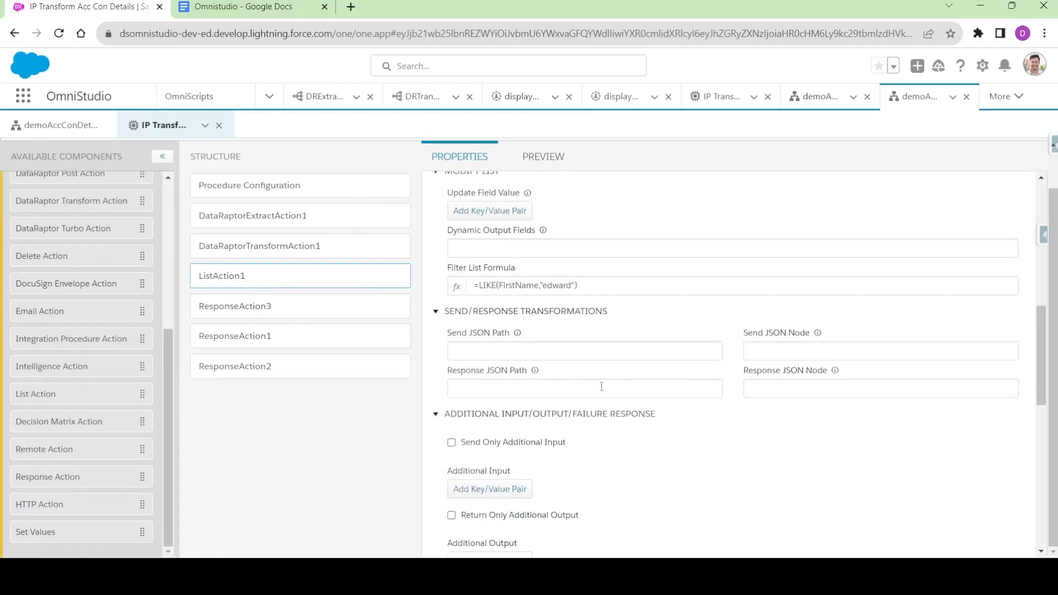
{"action": "double_click", "coordinate": [555, 283]}
{"action": "key", "text": "BackSpace"}
{"action": "type", "text": "%a%"}
{"action": "key", "text": "ctrl+v"}
- Execute the preview with the dynamic filter, rerun it with the FirstName input set to d, and review the returned contacts
{"action": "left_click", "coordinate": [540, 160]}
{"action": "left_click", "coordinate": [230, 539]}
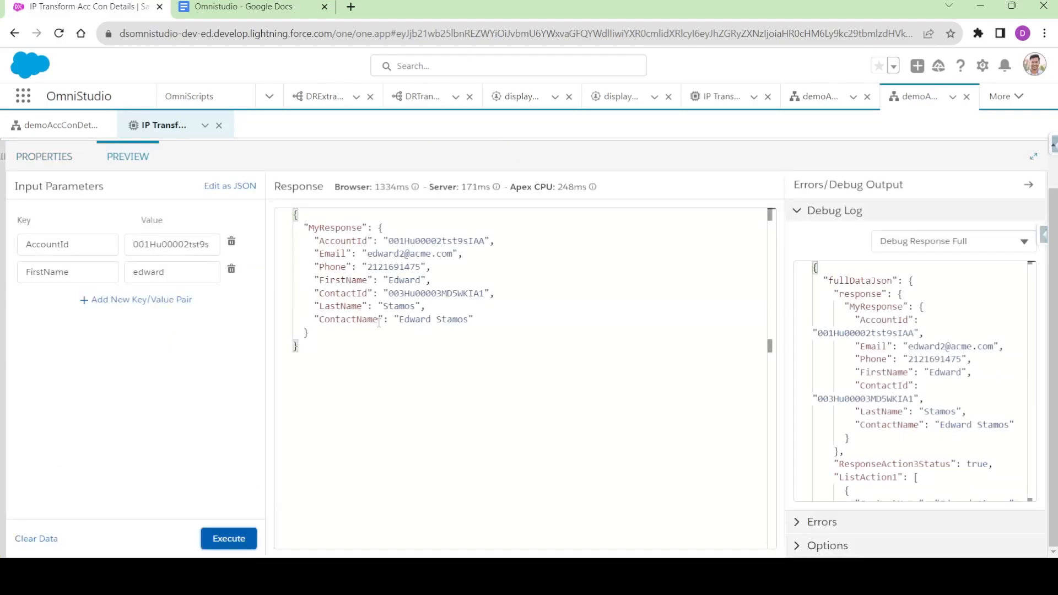
{"action": "double_click", "coordinate": [157, 274]}
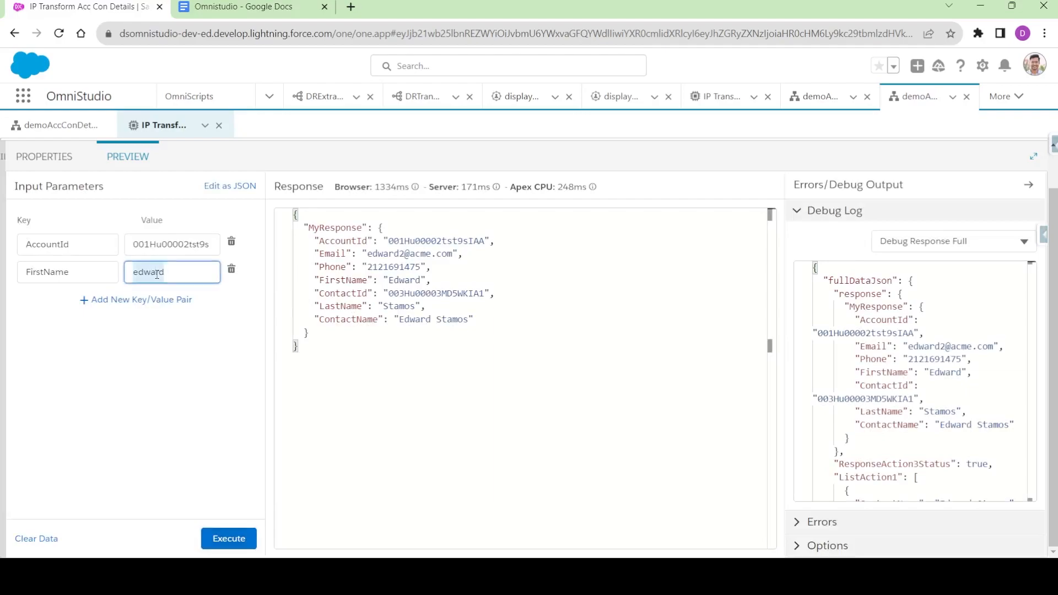
{"action": "type", "text": "d"}
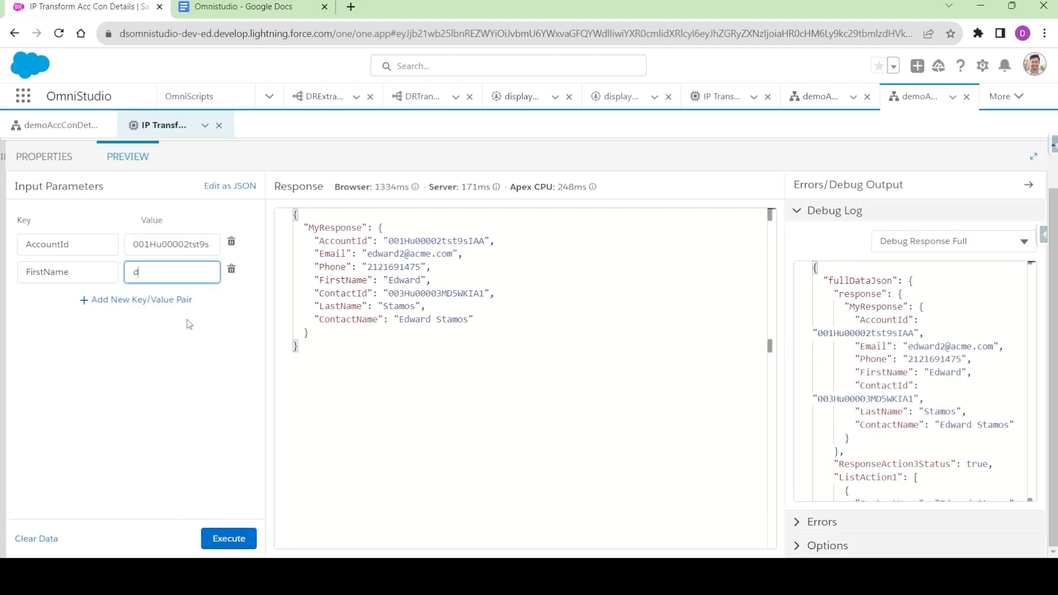
{"action": "left_click", "coordinate": [210, 326]}
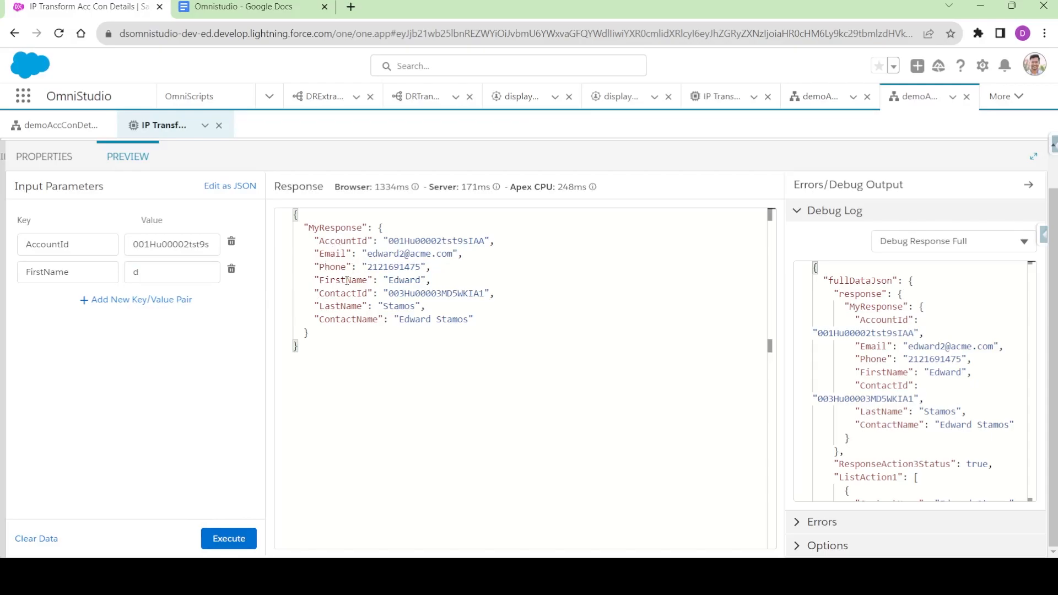
{"action": "left_click", "coordinate": [228, 538]}
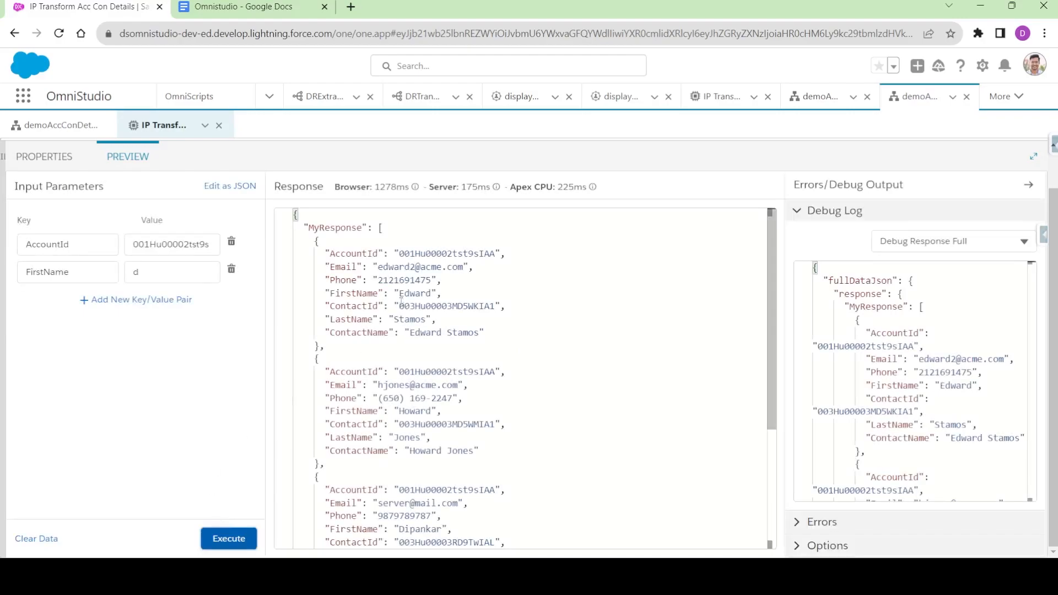
{"action": "scroll", "coordinate": [396, 301], "scroll_direction": "down", "scroll_amount": 3}
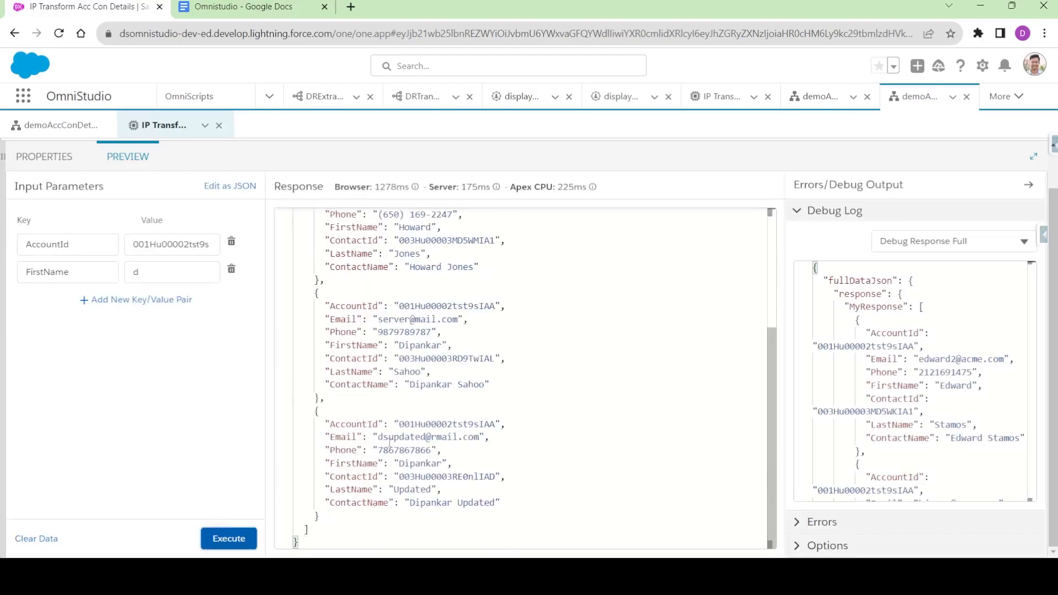
{"action": "scroll", "coordinate": [395, 340], "scroll_direction": "up", "scroll_amount": 3}
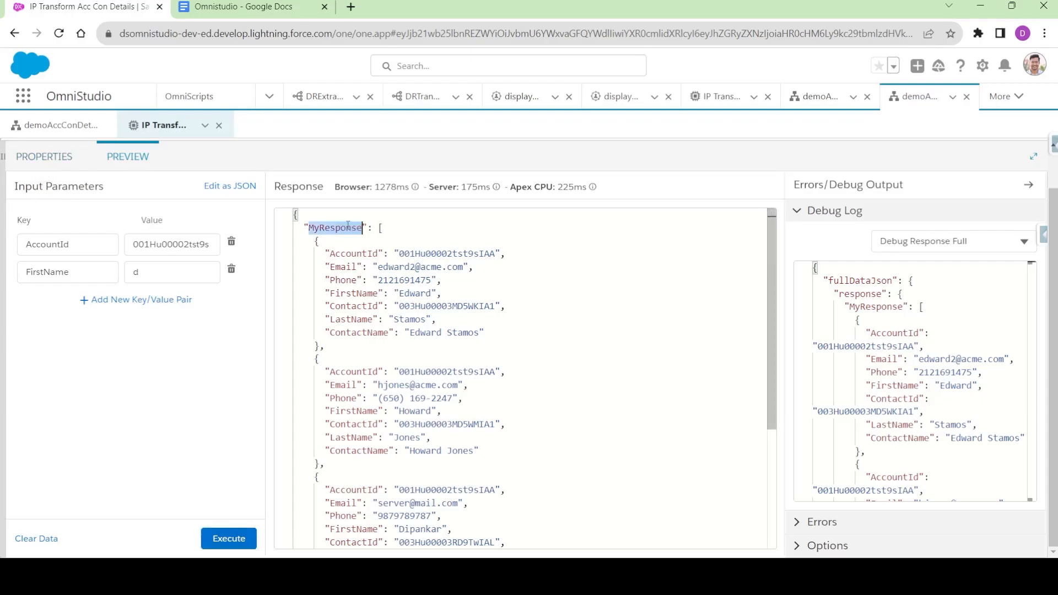
- Check the names of the demoAccConDetails OmniScript's step and Contact Details block, and the block's repeat settings
{"action": "left_click", "coordinate": [54, 160]}
{"action": "left_click", "coordinate": [55, 125]}
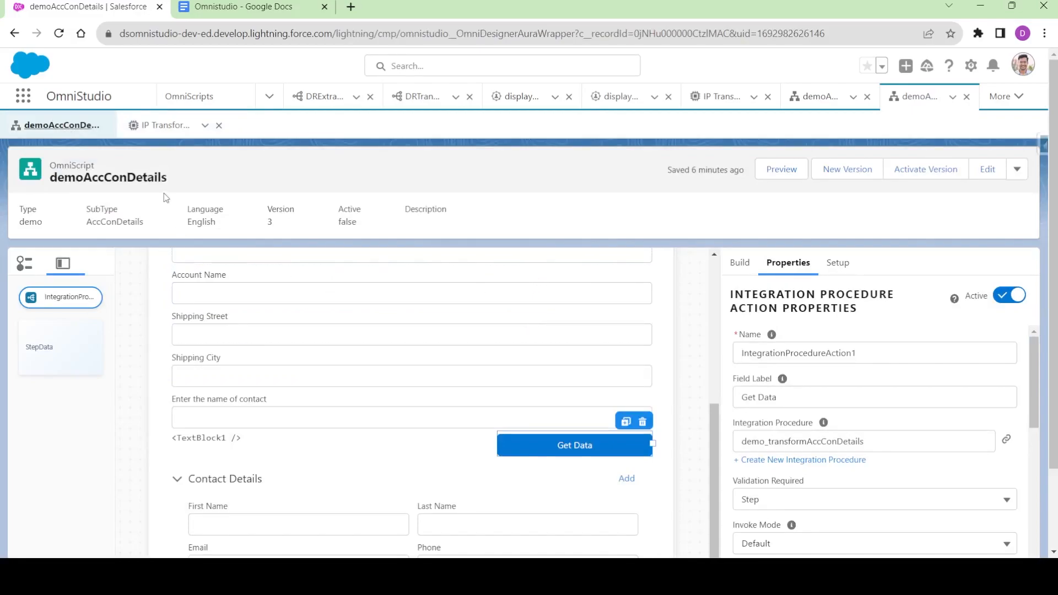
{"action": "scroll", "coordinate": [404, 368], "scroll_direction": "up", "scroll_amount": 5}
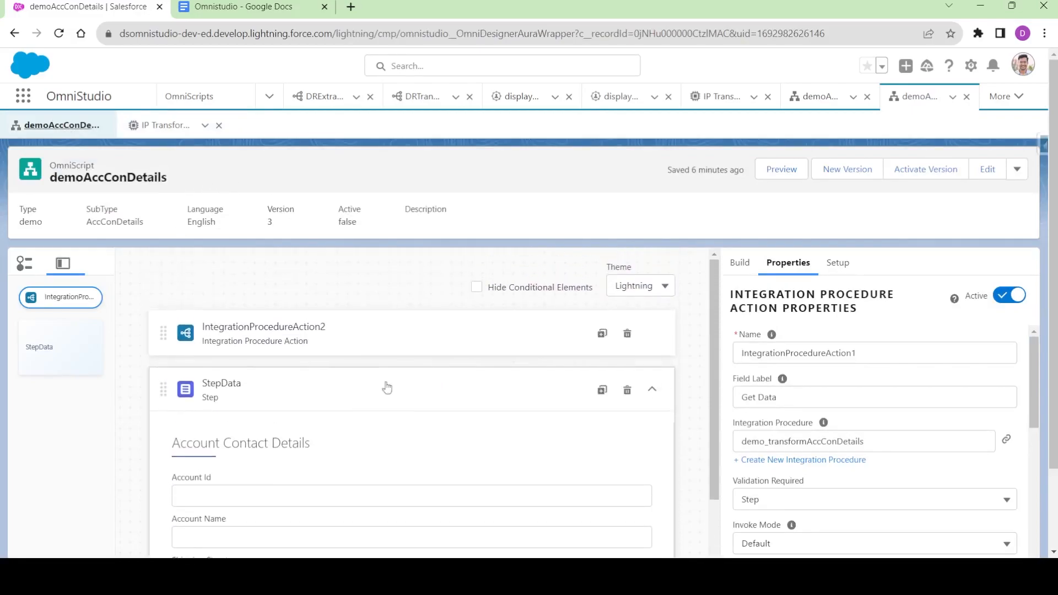
{"action": "left_click", "coordinate": [350, 390]}
{"action": "double_click", "coordinate": [748, 342]}
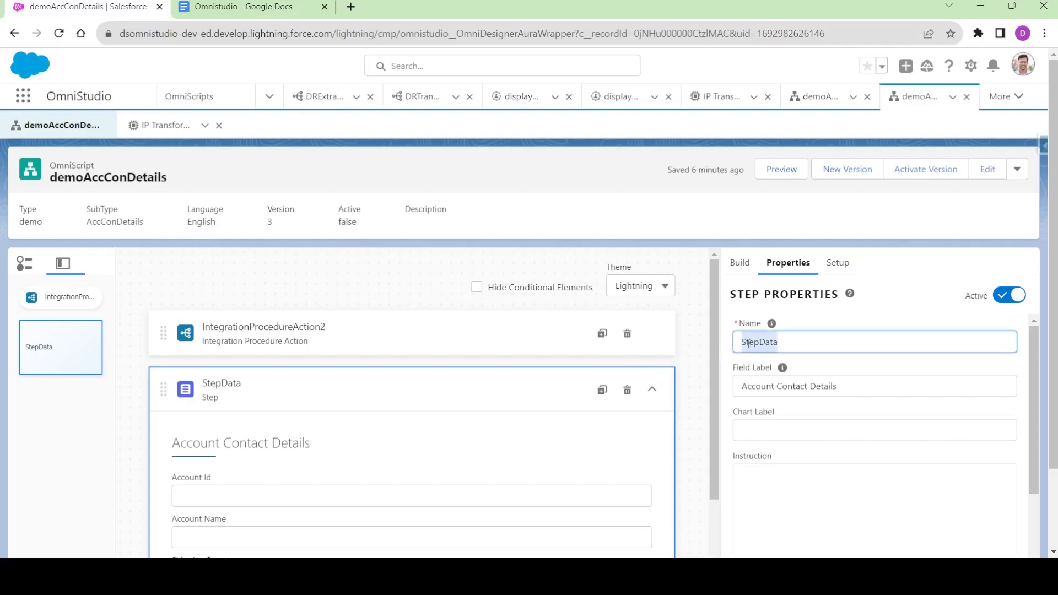
{"action": "scroll", "coordinate": [290, 436], "scroll_direction": "down", "scroll_amount": 5}
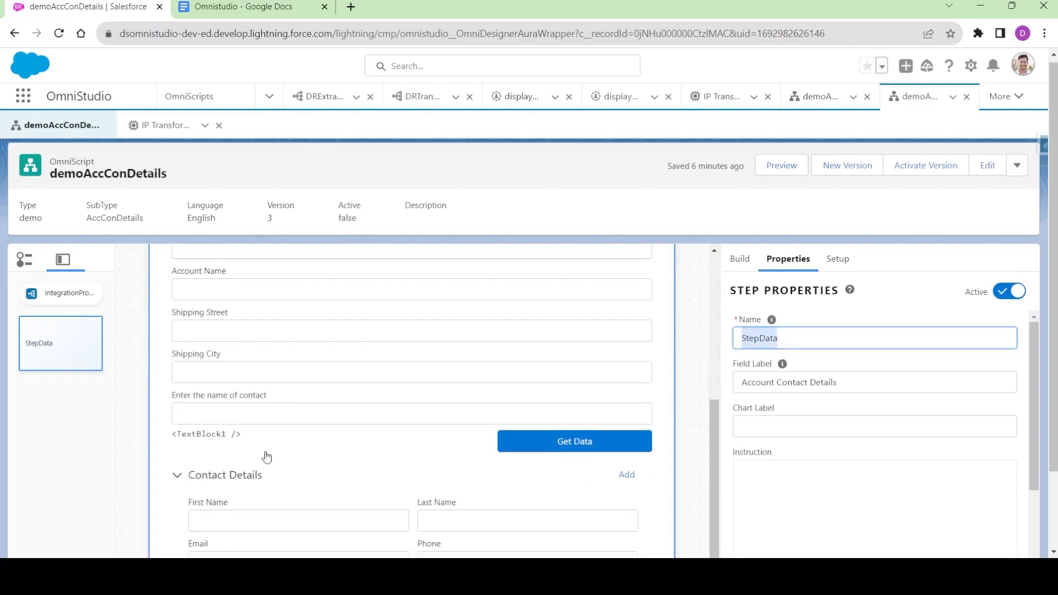
{"action": "scroll", "coordinate": [267, 442], "scroll_direction": "down", "scroll_amount": 2}
{"action": "left_click", "coordinate": [224, 386]}
{"action": "double_click", "coordinate": [772, 245]}
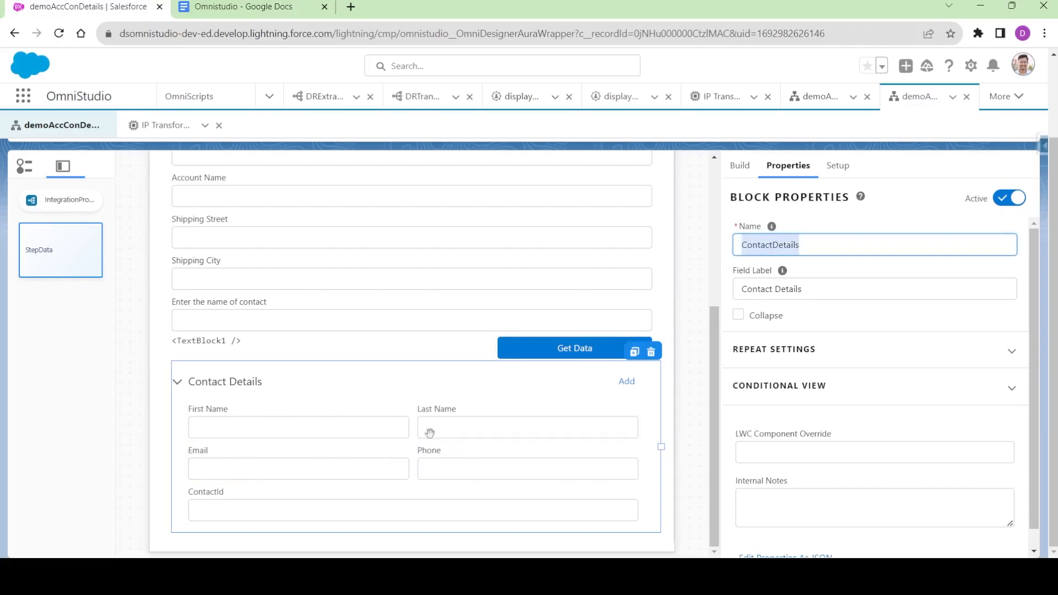
{"action": "left_click", "coordinate": [768, 349]}
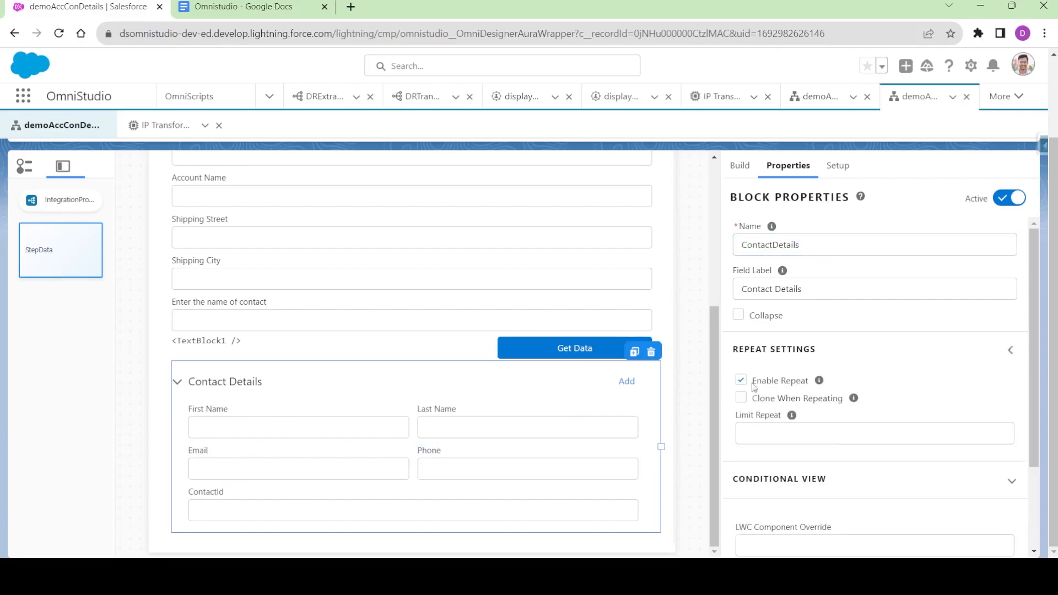
- Replace the MyResponse key in ResponseAction3's additional output with StepData: in the integration procedure
{"action": "left_click", "coordinate": [156, 126]}
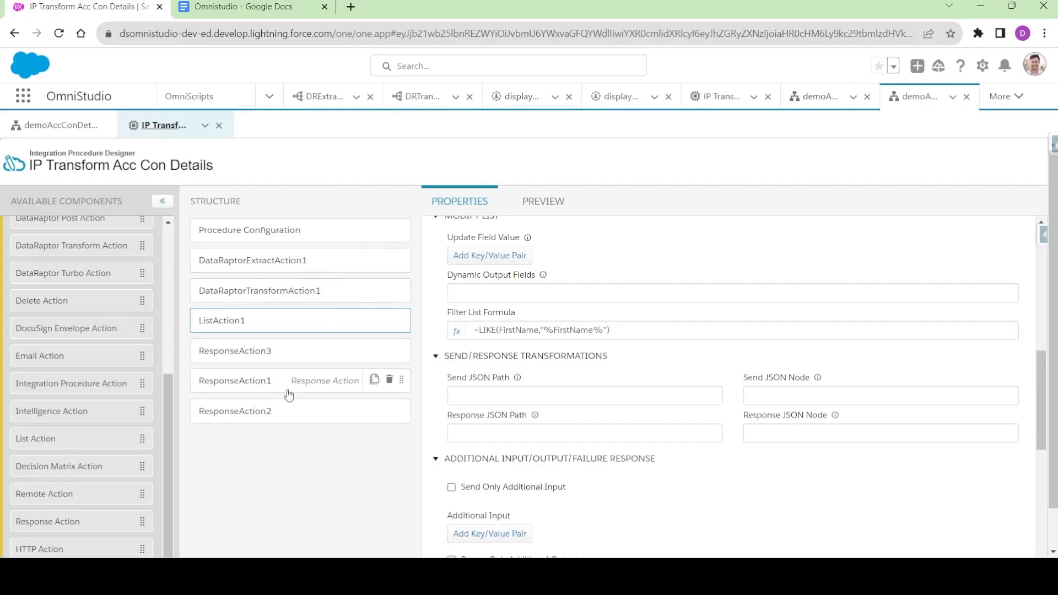
{"action": "scroll", "coordinate": [478, 466], "scroll_direction": "down", "scroll_amount": 3}
{"action": "scroll", "coordinate": [508, 366], "scroll_direction": "up", "scroll_amount": 2}
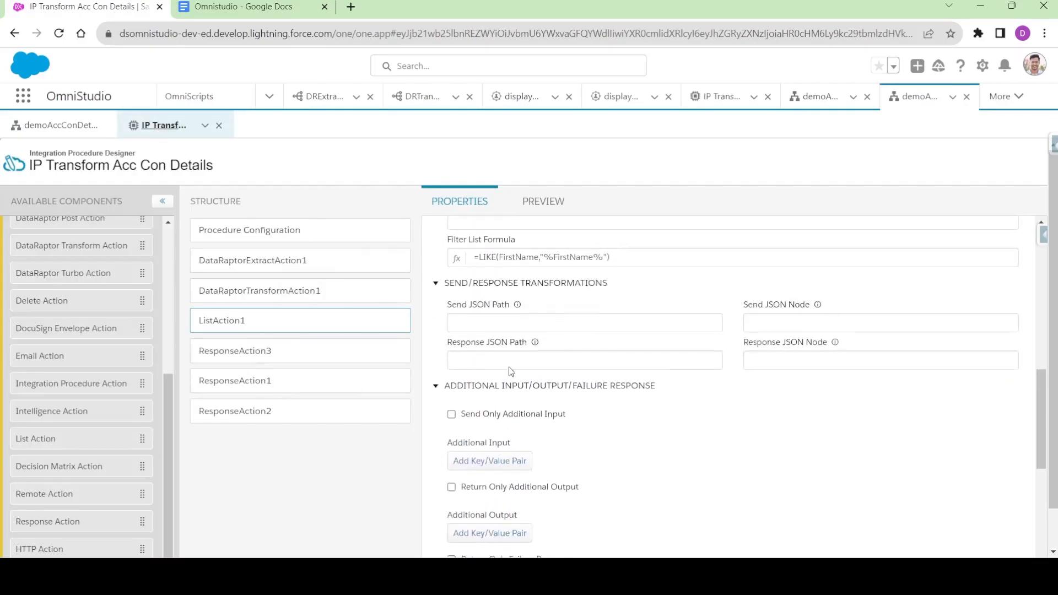
{"action": "left_click", "coordinate": [259, 353]}
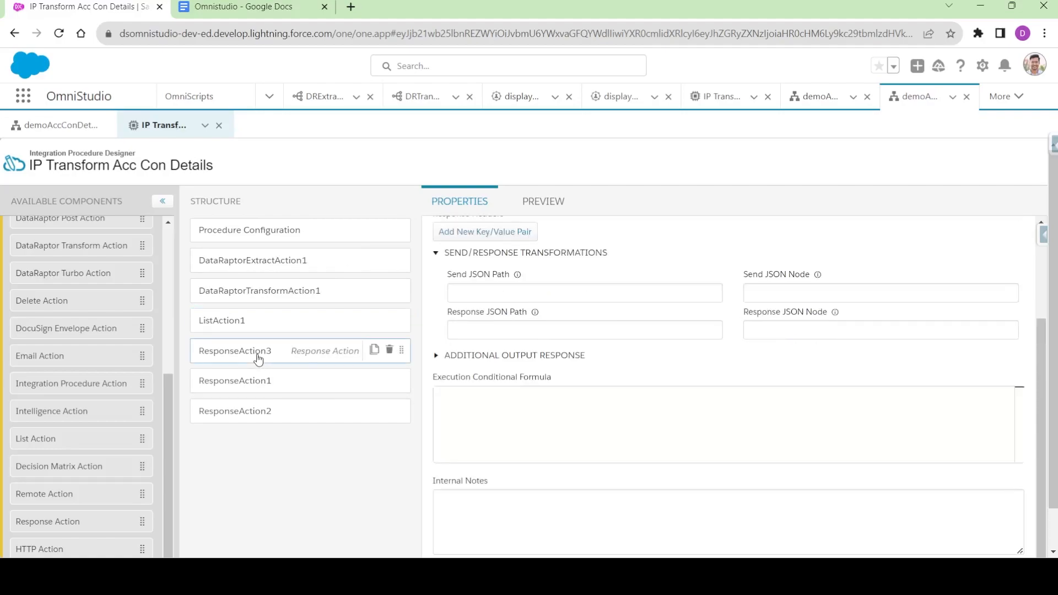
{"action": "left_click", "coordinate": [452, 356]}
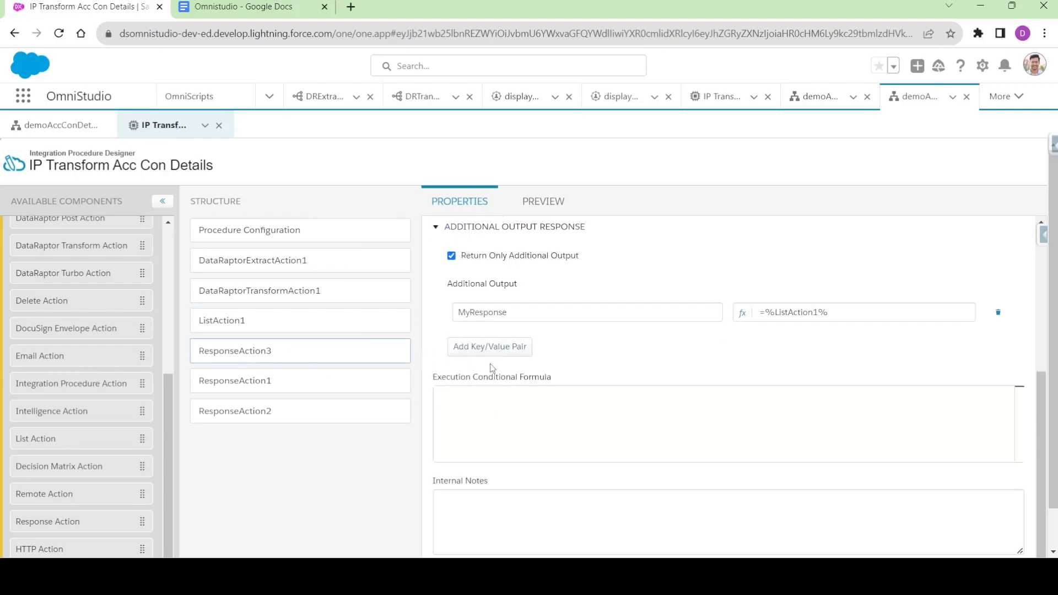
{"action": "double_click", "coordinate": [482, 313]}
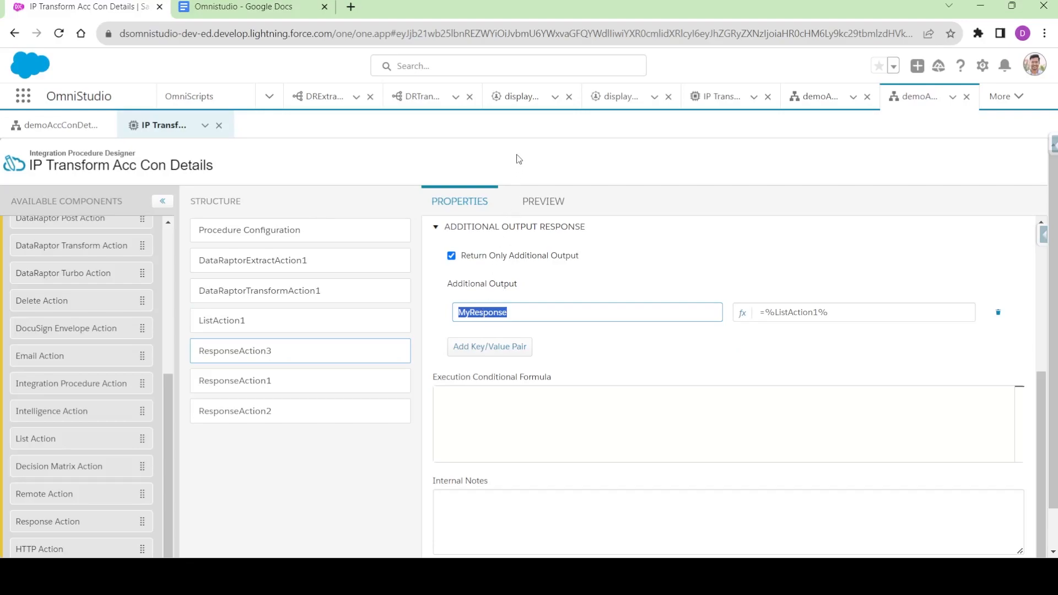
{"action": "type", "text": "StepData:"}
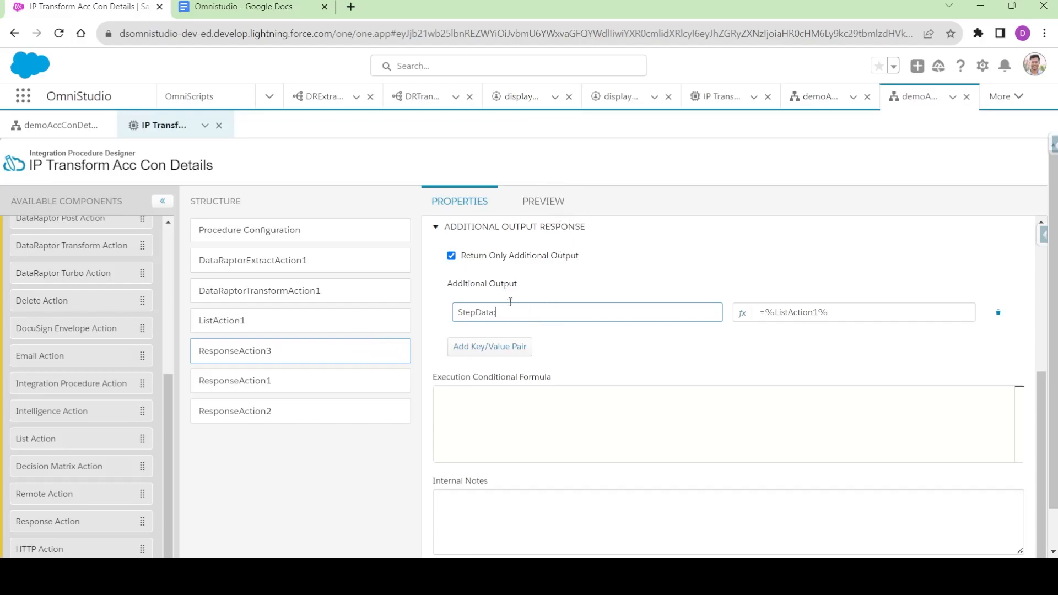
- Copy the Contact Details block's name from the OmniScript and complete ResponseAction3's output key as StepData:ContactDetails
{"action": "left_click", "coordinate": [55, 126]}
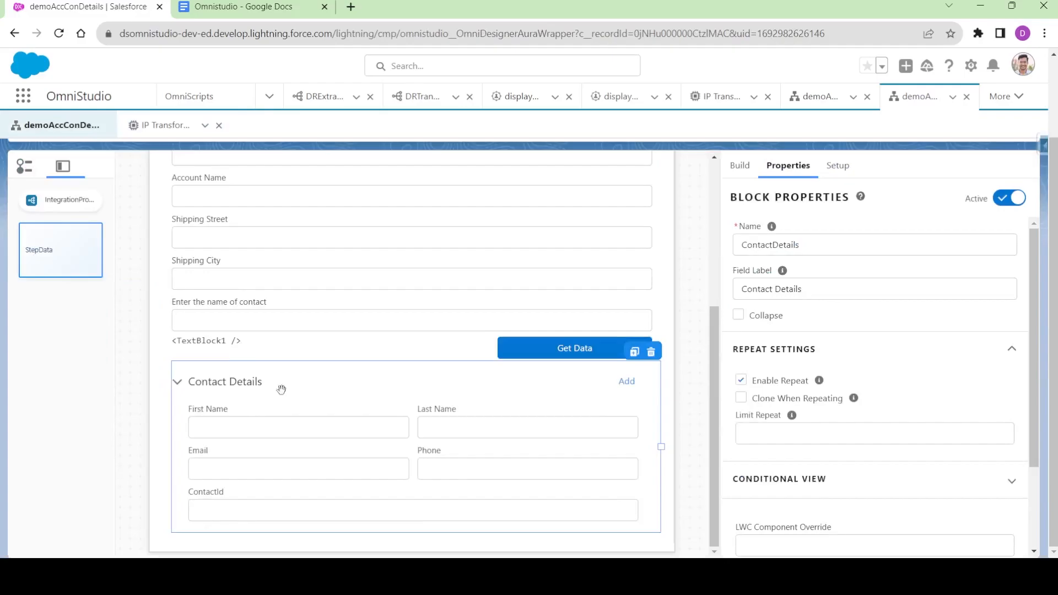
{"action": "double_click", "coordinate": [763, 247]}
{"action": "key", "text": "ctrl+c"}
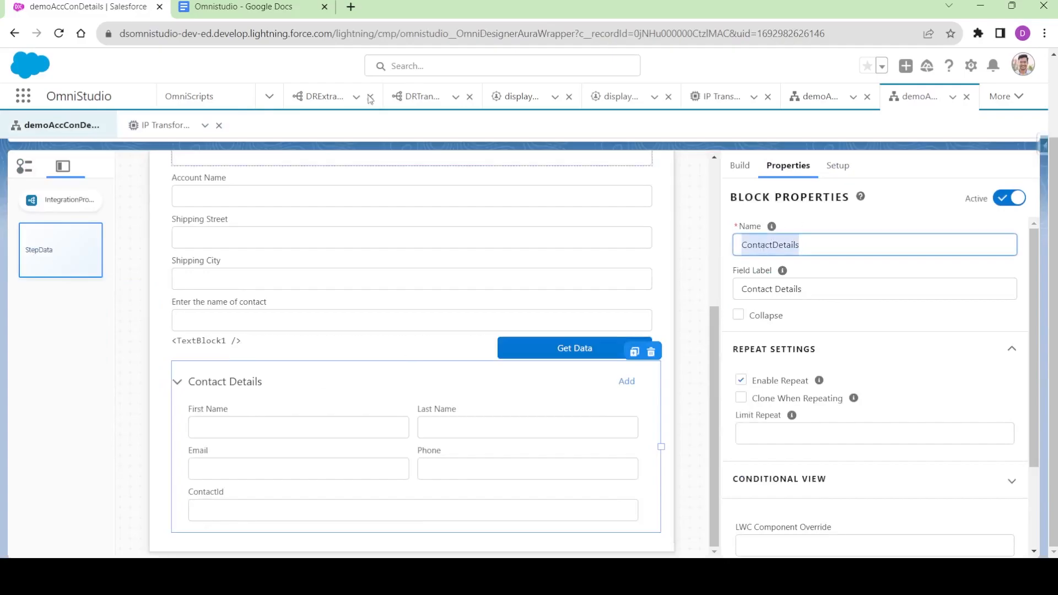
{"action": "left_click", "coordinate": [164, 125]}
{"action": "left_click", "coordinate": [506, 315]}
{"action": "key", "text": "ctrl+v"}
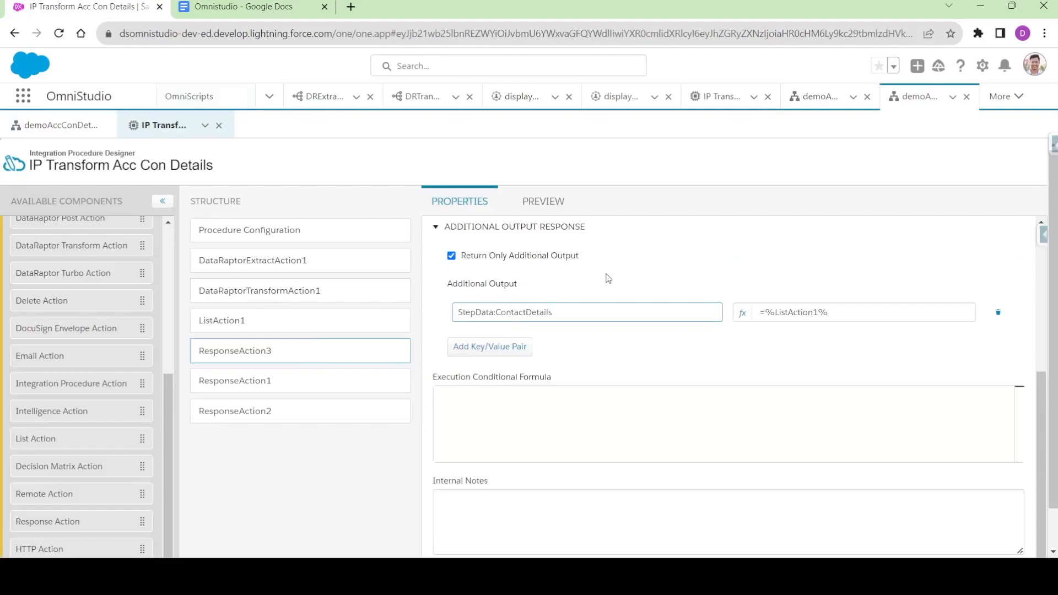
- Execute the integration procedure preview again and review the StepData and ContactDetails nodes in the response
{"action": "left_click", "coordinate": [544, 202]}
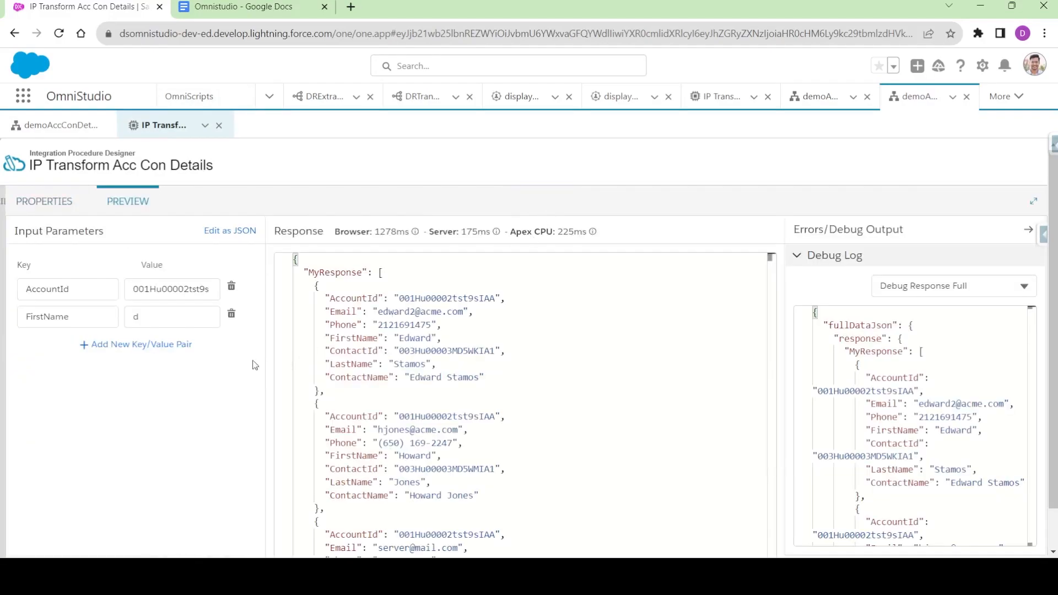
{"action": "double_click", "coordinate": [346, 275]}
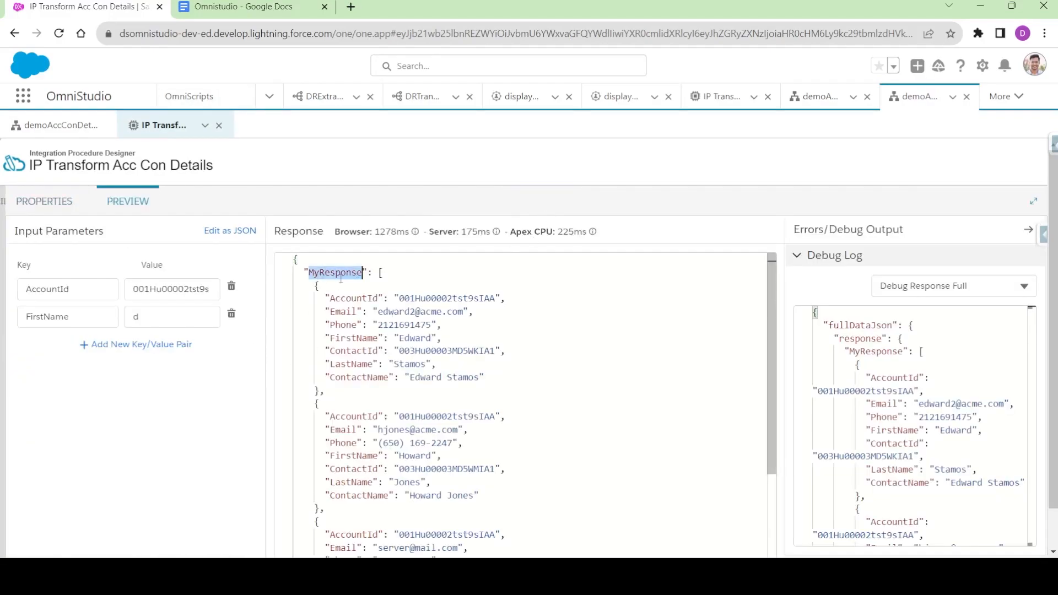
{"action": "scroll", "coordinate": [246, 425], "scroll_direction": "down", "scroll_amount": 1}
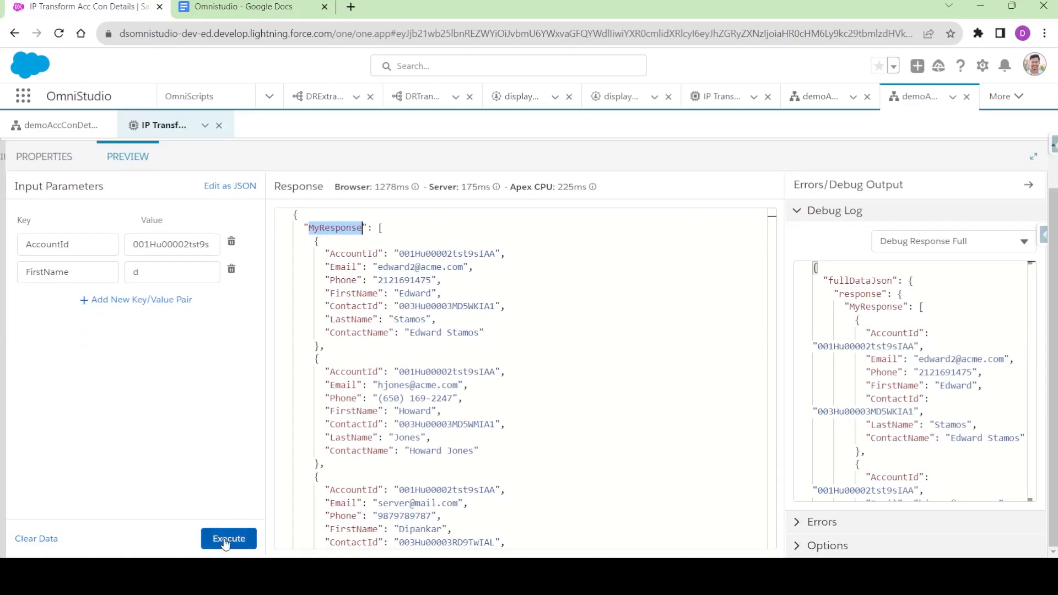
{"action": "left_click", "coordinate": [226, 542]}
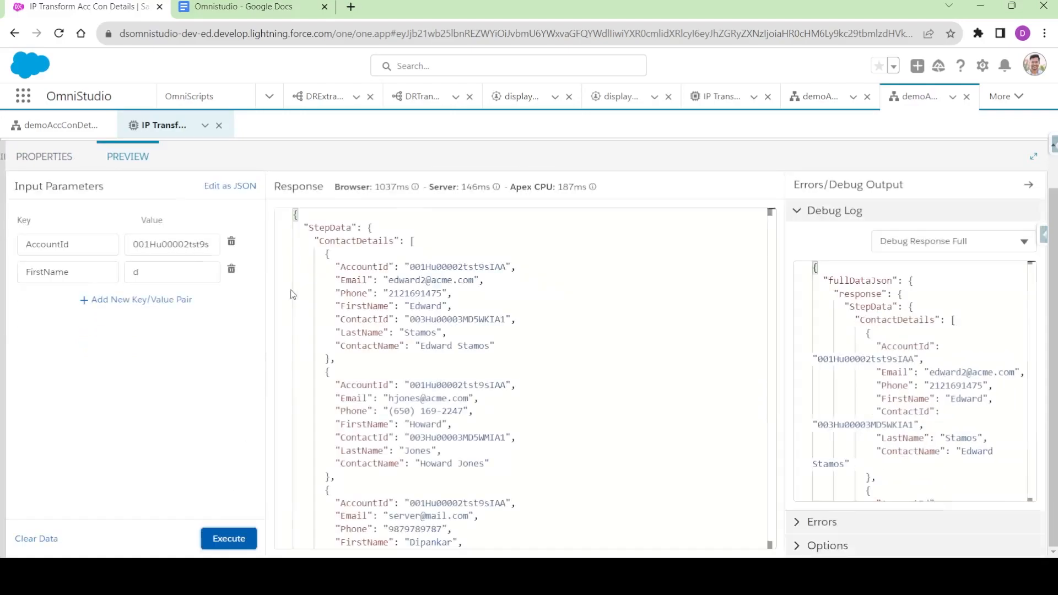
{"action": "double_click", "coordinate": [322, 228]}
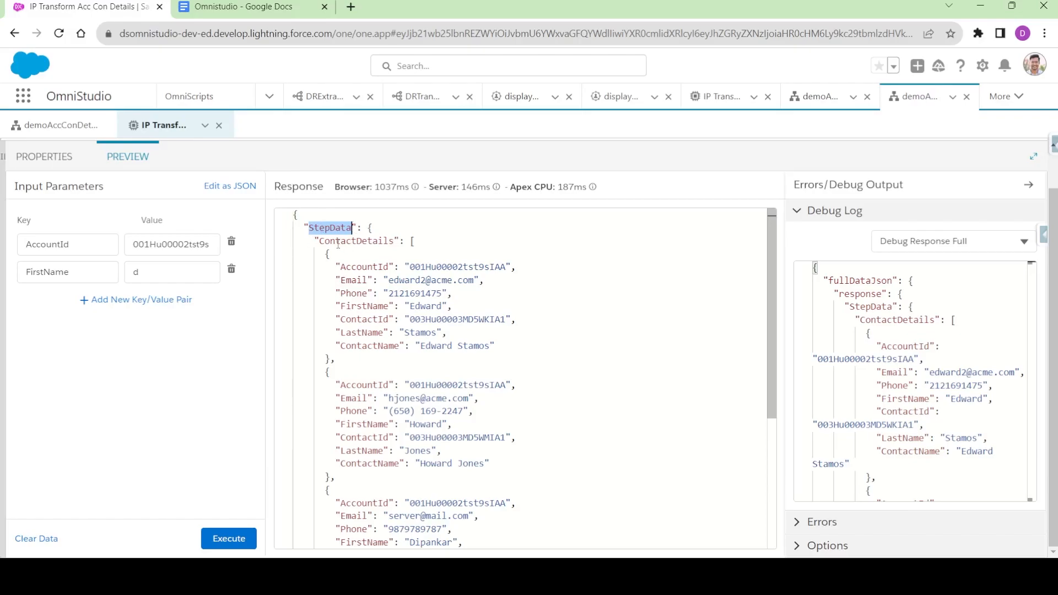
{"action": "double_click", "coordinate": [342, 241]}
{"action": "scroll", "coordinate": [360, 324], "scroll_direction": "down", "scroll_amount": 4}
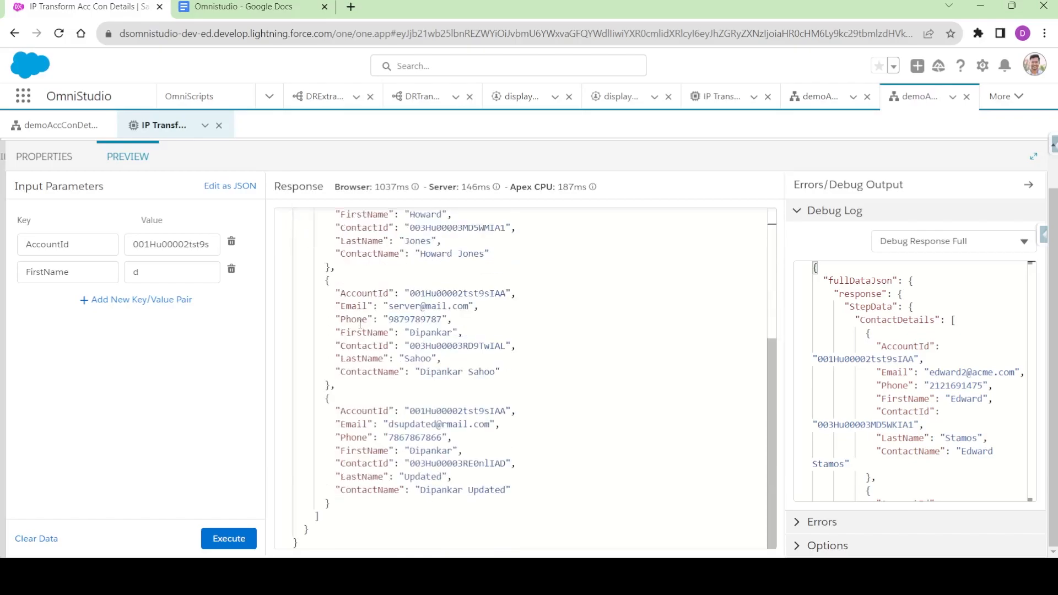
{"action": "scroll", "coordinate": [405, 374], "scroll_direction": "up", "scroll_amount": 4}
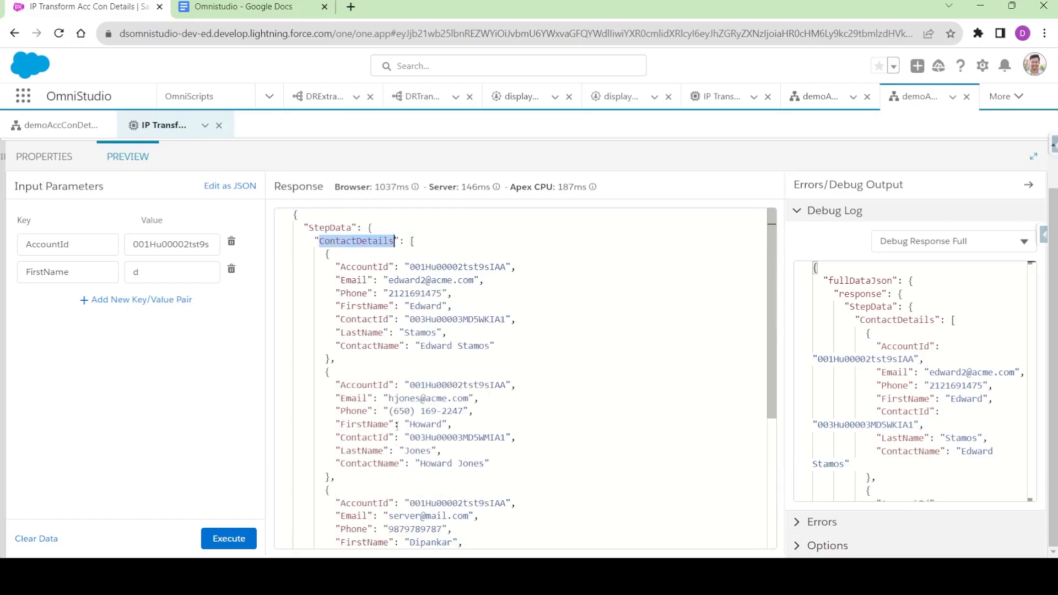
- Compare the additional outputs and execution conditional formulas of ResponseAction1, ResponseAction2 and ResponseAction3 in the integration procedure
{"action": "left_click", "coordinate": [58, 164]}
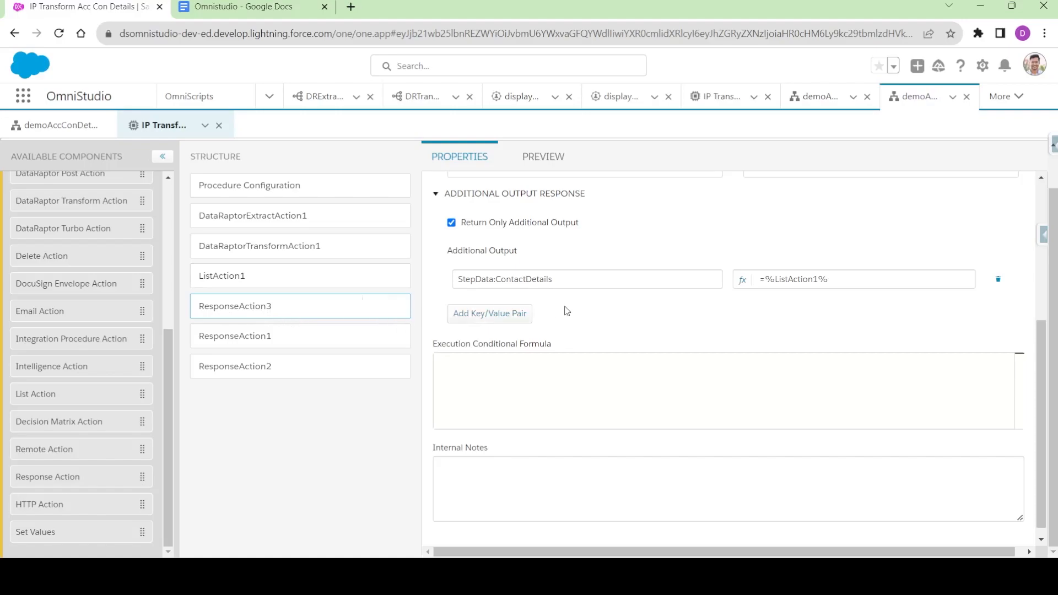
{"action": "left_click", "coordinate": [256, 336]}
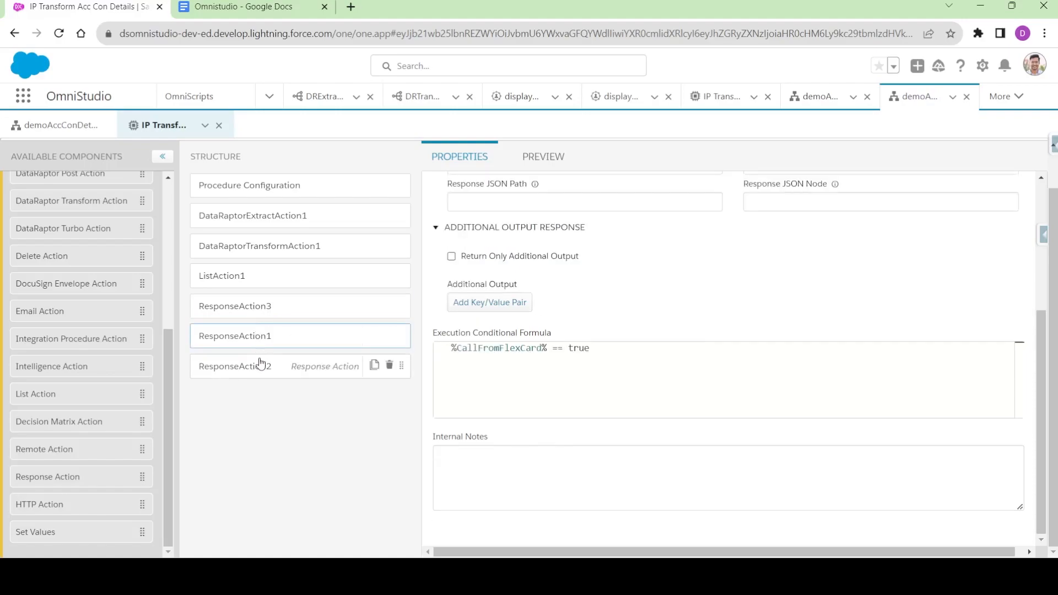
{"action": "left_click", "coordinate": [261, 369]}
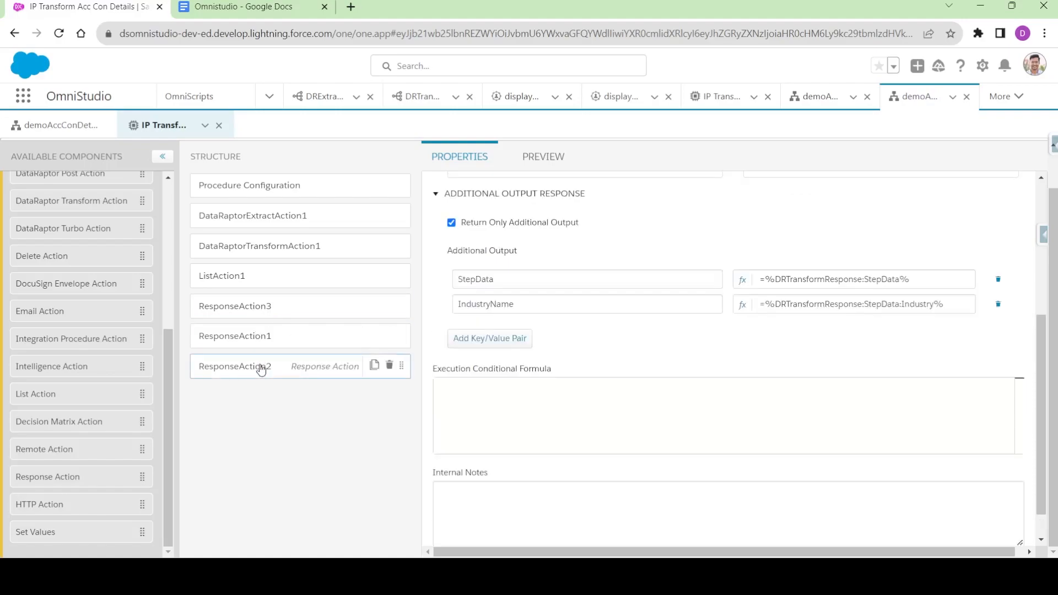
{"action": "left_click", "coordinate": [267, 337]}
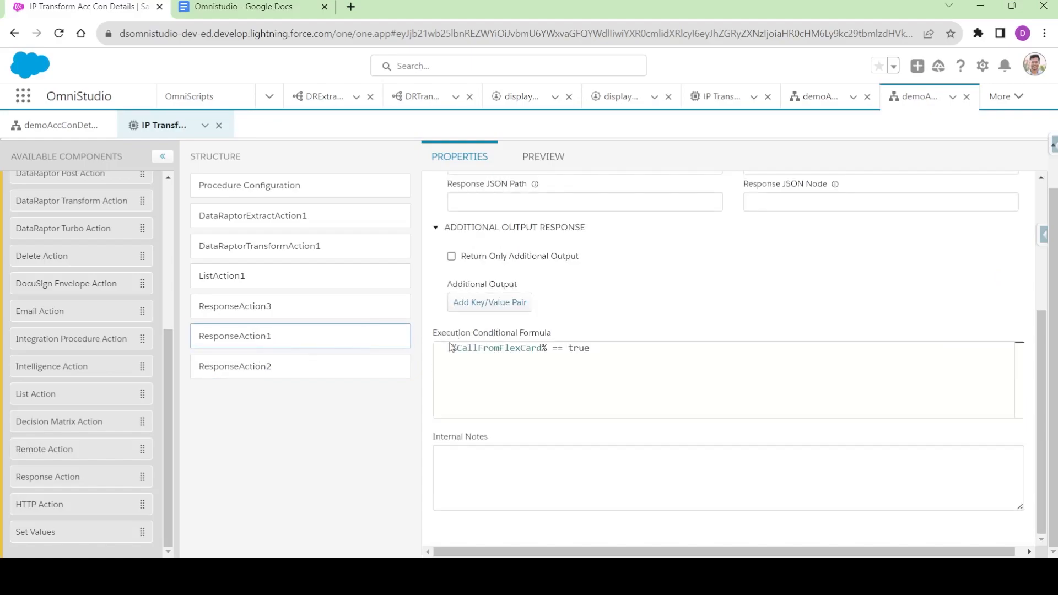
{"action": "left_click_drag", "start_coordinate": [452, 348], "coordinate": [621, 348]}
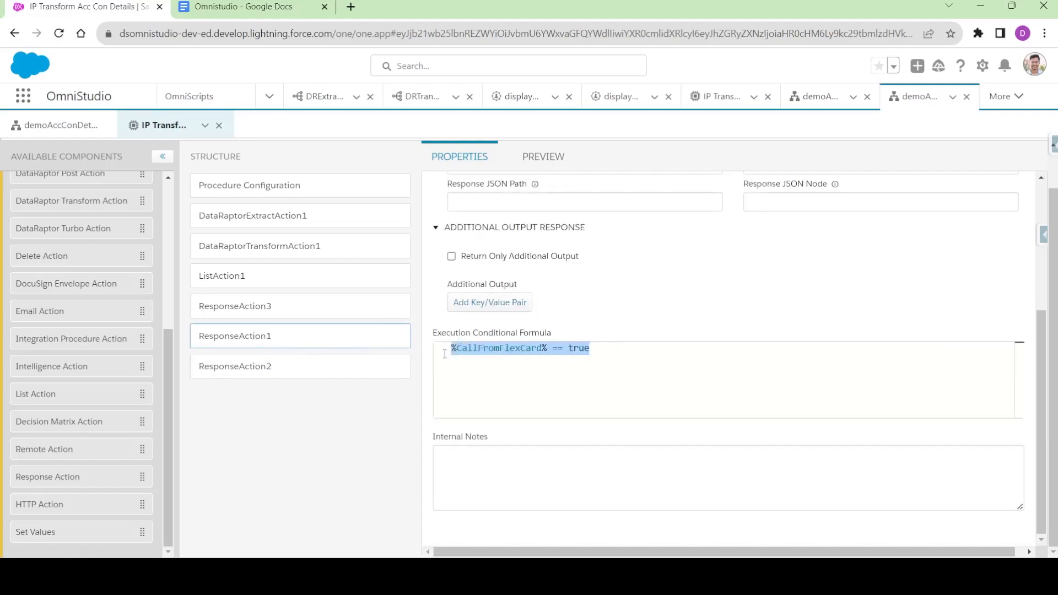
{"action": "left_click", "coordinate": [267, 366]}
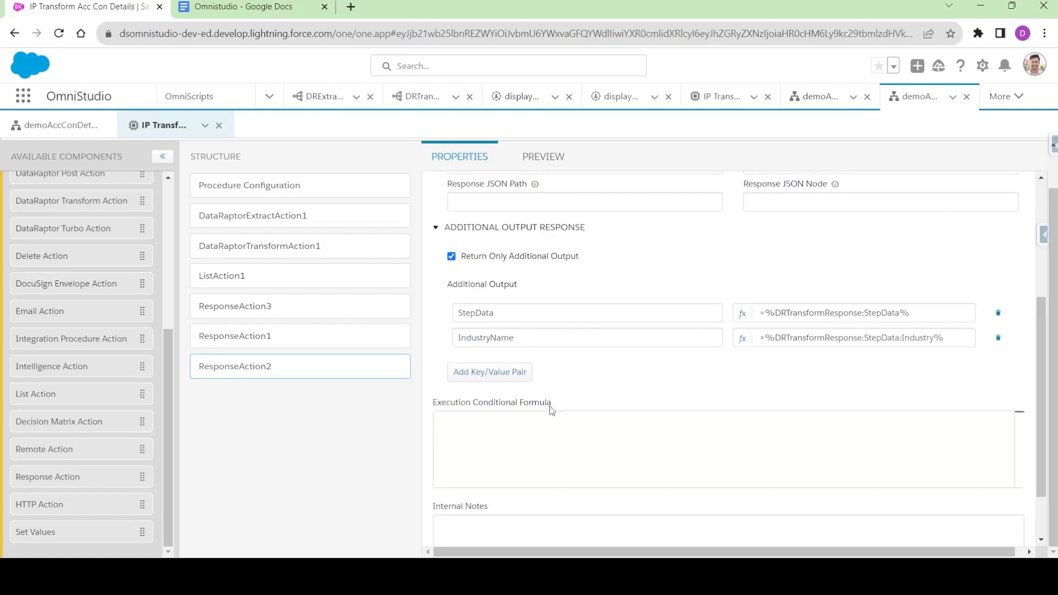
{"action": "scroll", "coordinate": [552, 409], "scroll_direction": "down", "scroll_amount": 2}
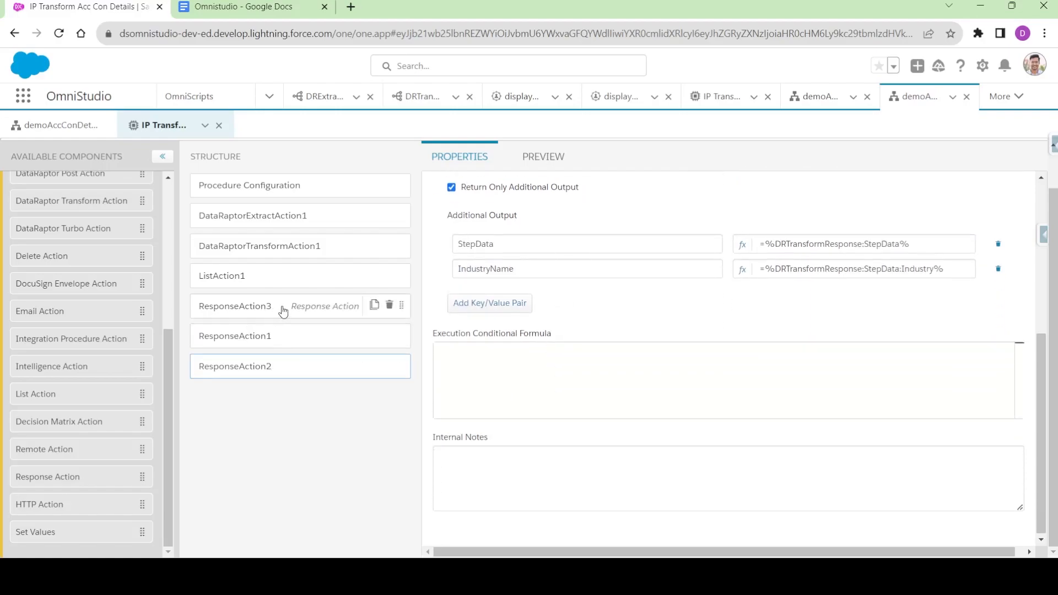
{"action": "left_click", "coordinate": [284, 310]}
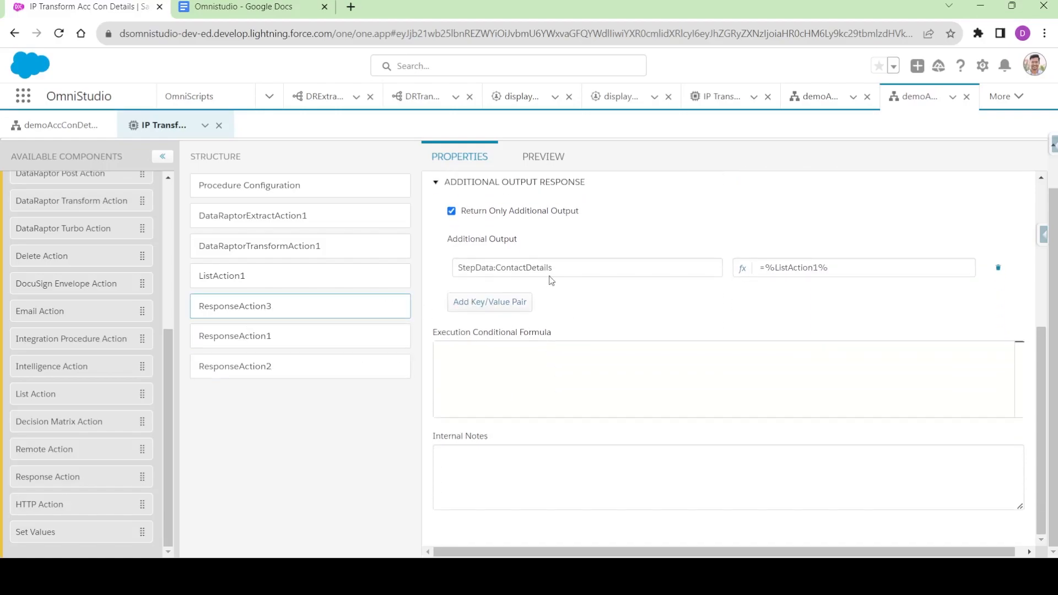
{"action": "scroll", "coordinate": [590, 286], "scroll_direction": "up", "scroll_amount": 4}
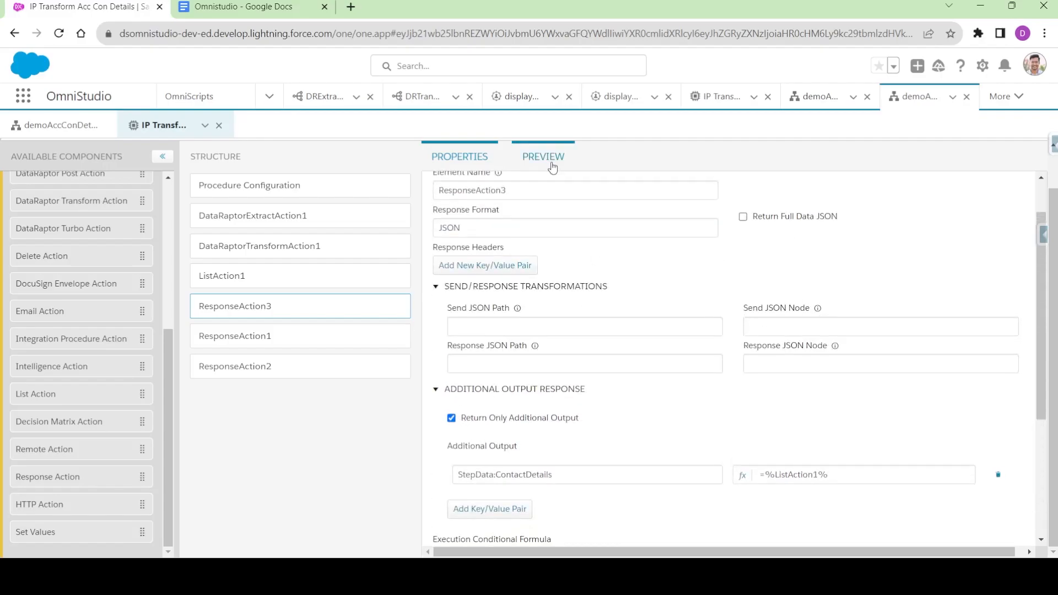
- Check the integration procedure's preview input parameters and response, and return to the ResponseAction3 properties
{"action": "left_click", "coordinate": [552, 160]}
{"action": "double_click", "coordinate": [39, 275]}
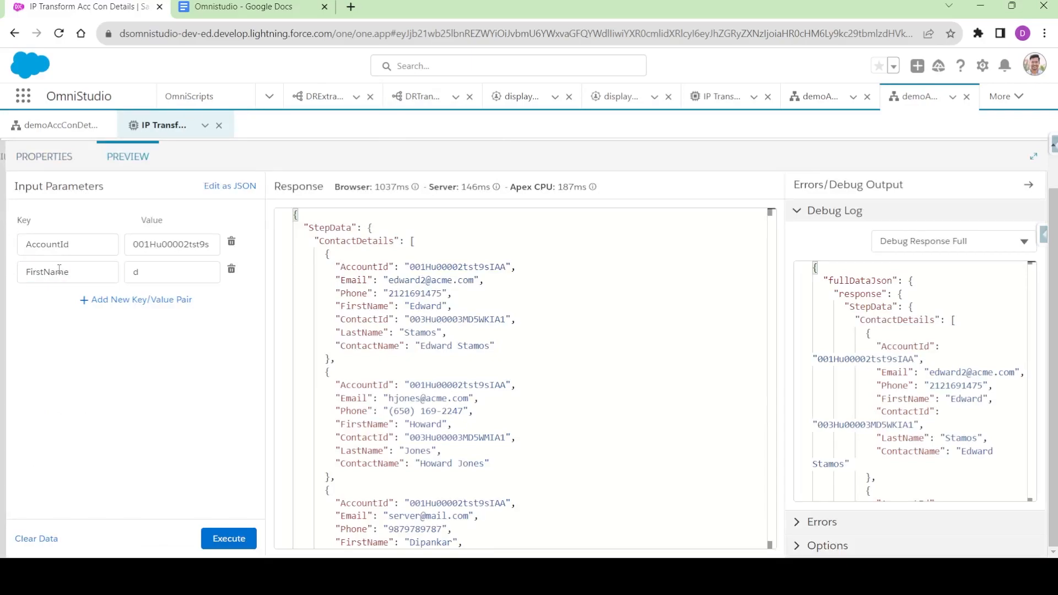
{"action": "left_click", "coordinate": [45, 159]}
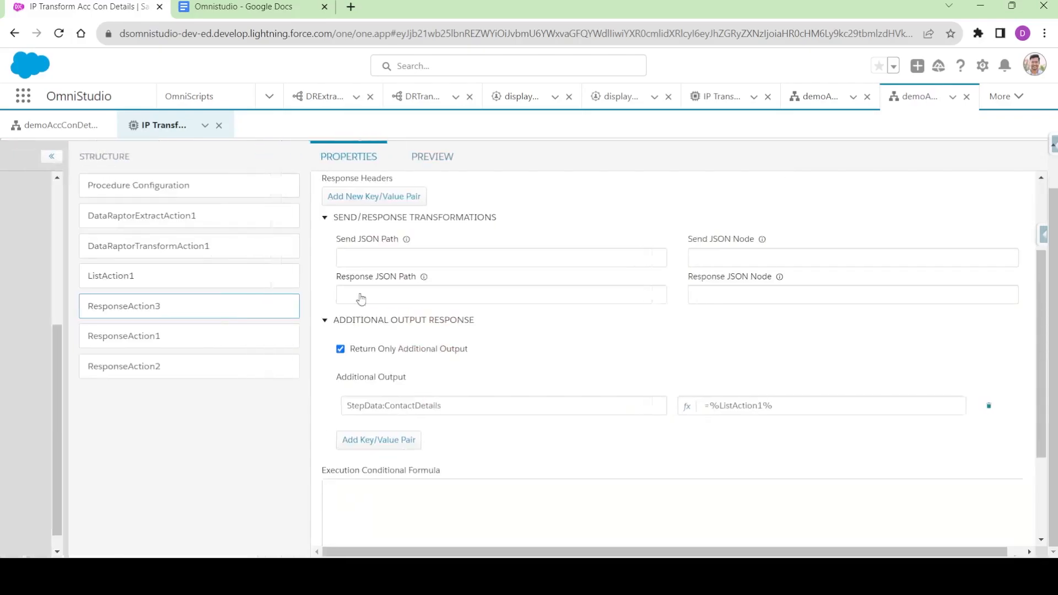
- Edit ResponseAction3 as JSON and begin its executionConditionalFormula with %FirstName% != '' &&
{"action": "scroll", "coordinate": [573, 367], "scroll_direction": "down", "scroll_amount": 2}
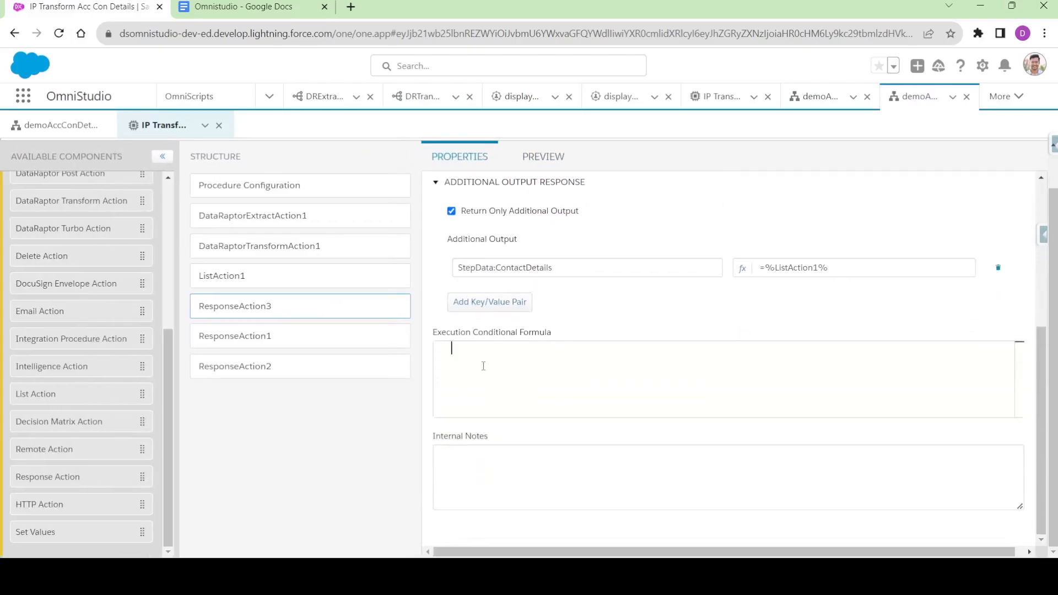
{"action": "scroll", "coordinate": [479, 370], "scroll_direction": "up", "scroll_amount": 1}
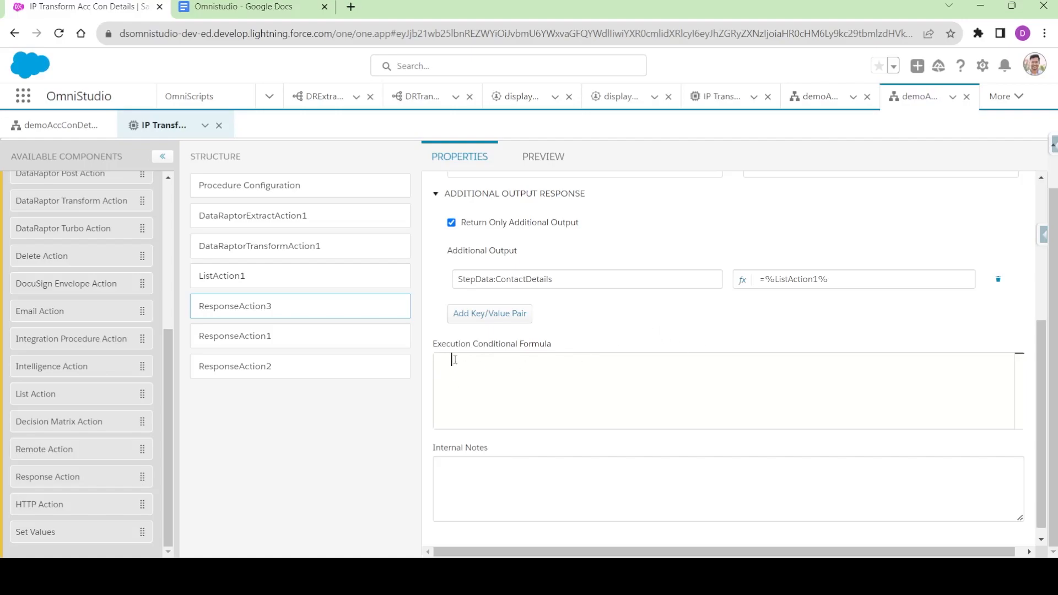
{"action": "scroll", "coordinate": [735, 292], "scroll_direction": "up", "scroll_amount": 5}
{"action": "left_click", "coordinate": [1003, 192]}
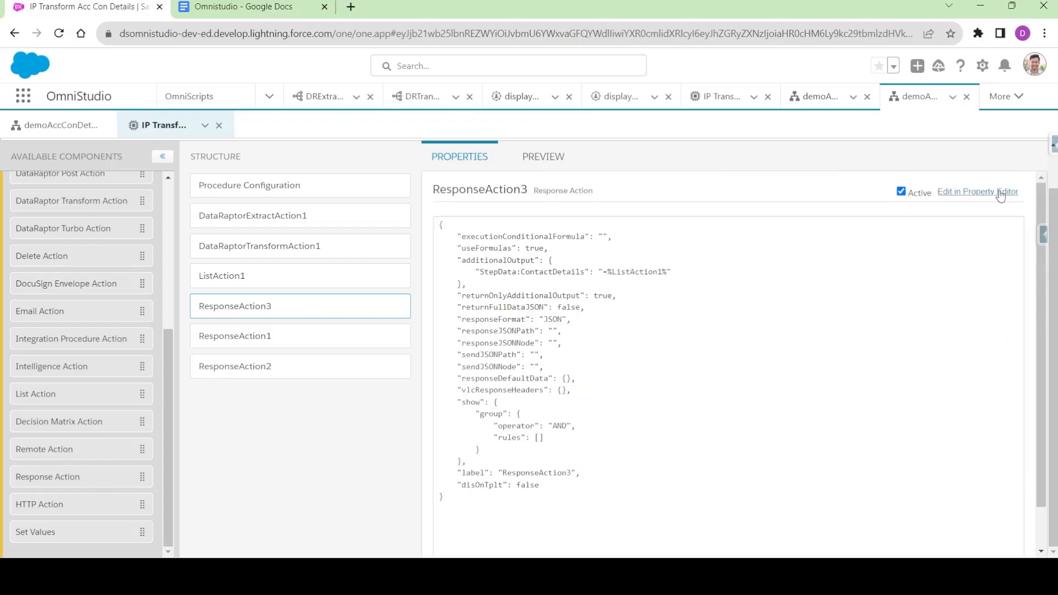
{"action": "left_click", "coordinate": [604, 236]}
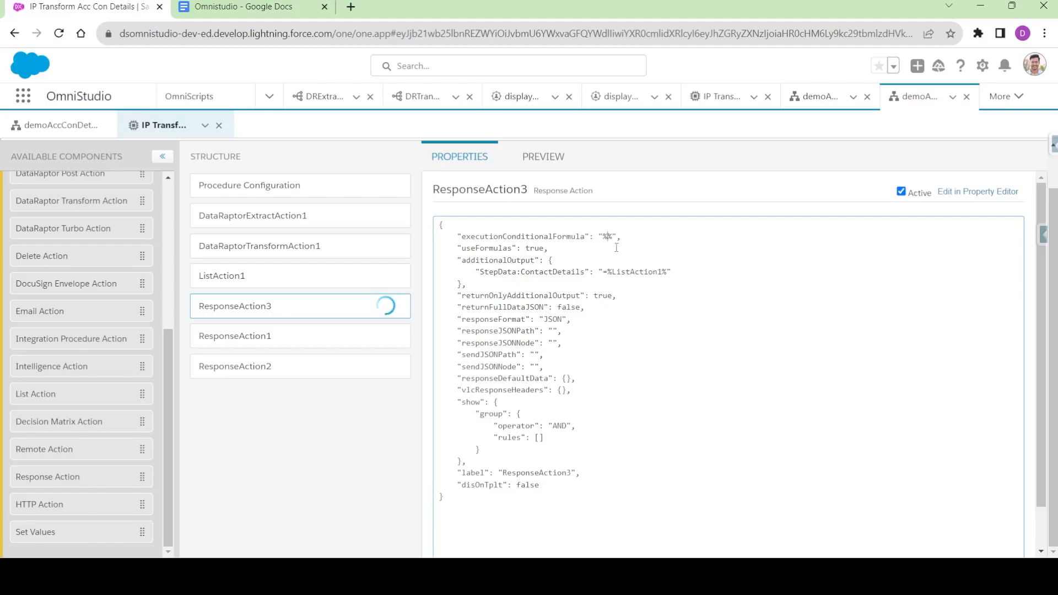
{"action": "type", "text": "FirstName"}
{"action": "type", "text": "!= '' &&"}
- Complete ResponseAction3's executionConditionalFormula by duplicating the first condition after && and changing the copy to %FirstName% != NULL
{"action": "left_click", "coordinate": [600, 237]}
{"action": "left_click_drag", "start_coordinate": [600, 238], "coordinate": [682, 237]}
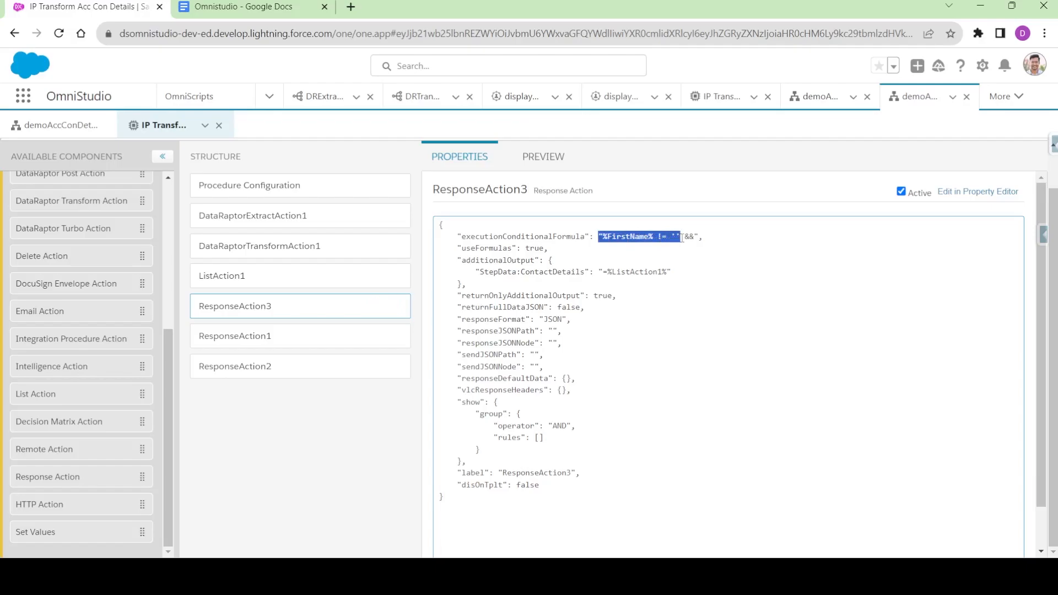
{"action": "left_click", "coordinate": [682, 238]}
{"action": "left_click_drag", "start_coordinate": [604, 237], "coordinate": [682, 238]}
{"action": "key", "text": "ctrl+c"}
{"action": "left_click", "coordinate": [694, 237]}
{"action": "key", "text": "ctrl+v"}
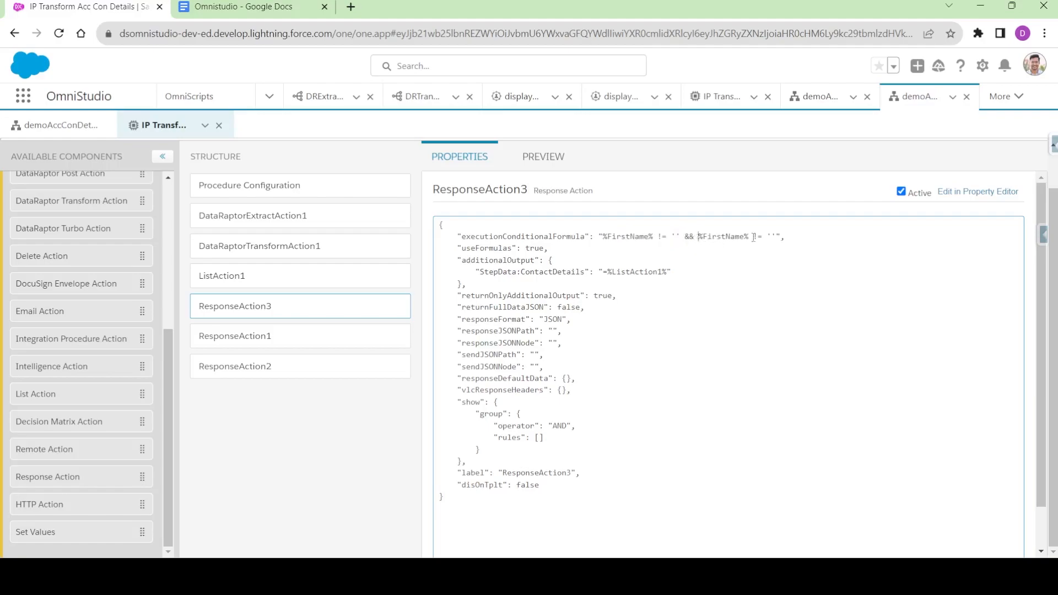
{"action": "left_click_drag", "start_coordinate": [776, 236], "coordinate": [768, 236]}
{"action": "type", "text": "NULL"}
- Return ResponseAction3 to the property editor and expand its additional output response settings
{"action": "left_click", "coordinate": [976, 191]}
{"action": "scroll", "coordinate": [633, 424], "scroll_direction": "down", "scroll_amount": 1}
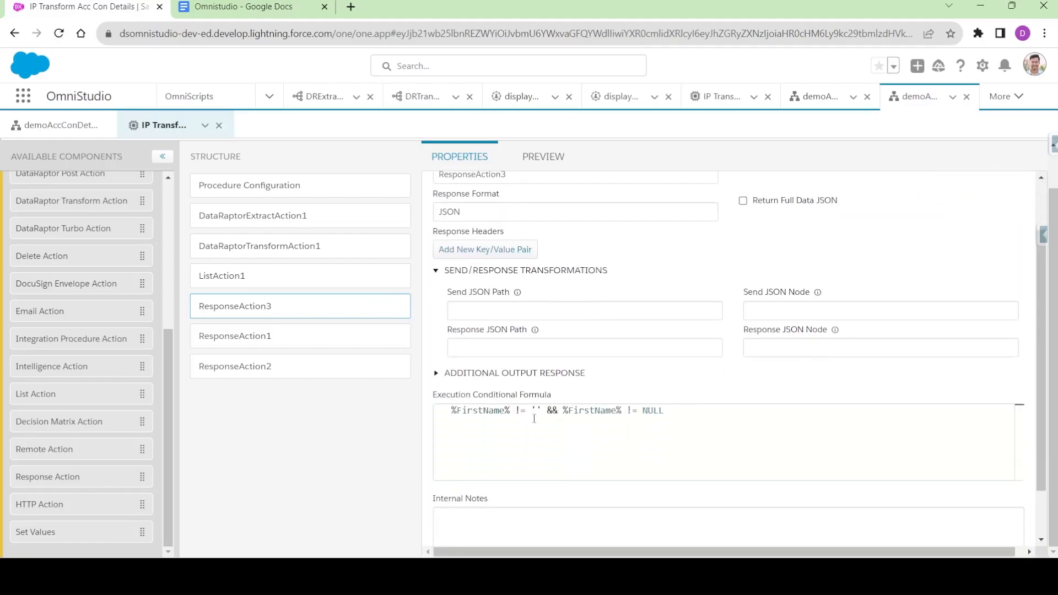
{"action": "left_click", "coordinate": [502, 373]}
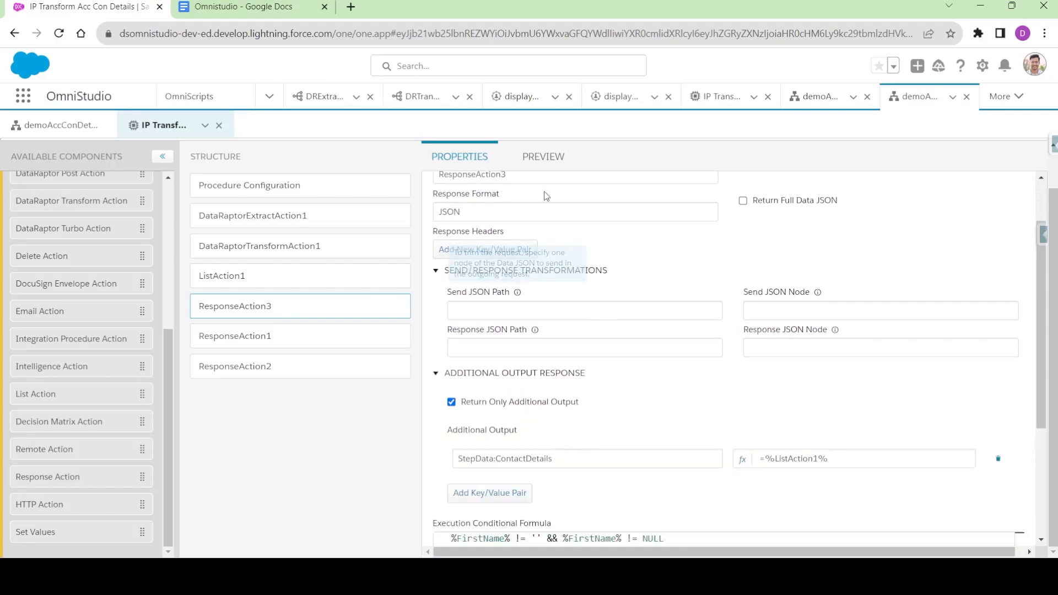
- Execute the integration procedure preview with FirstName d, and again with the FirstName parameter removed
{"action": "left_click", "coordinate": [544, 159]}
{"action": "left_click", "coordinate": [219, 537]}
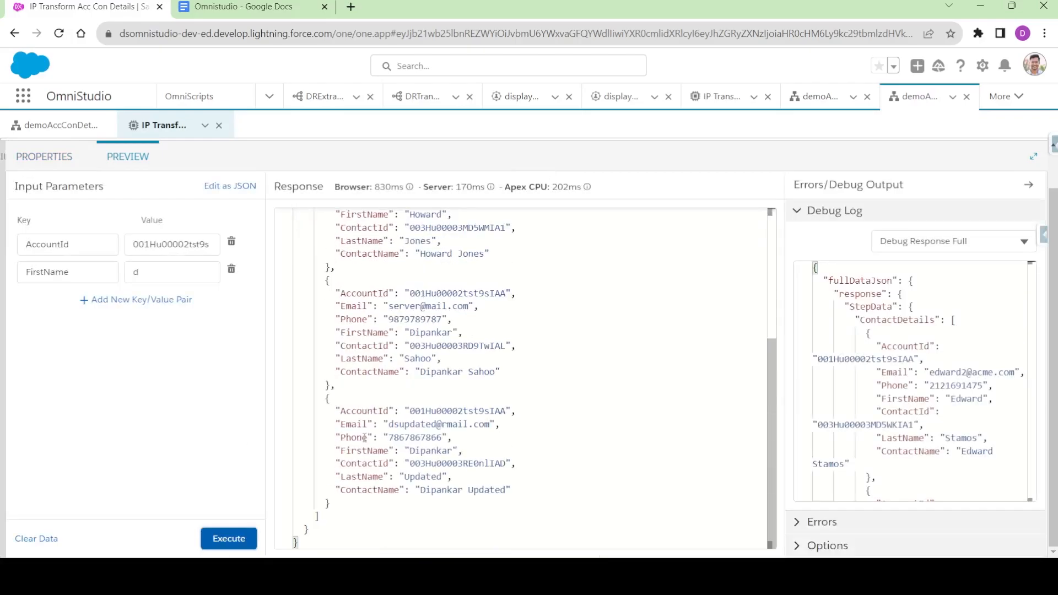
{"action": "left_click", "coordinate": [232, 270]}
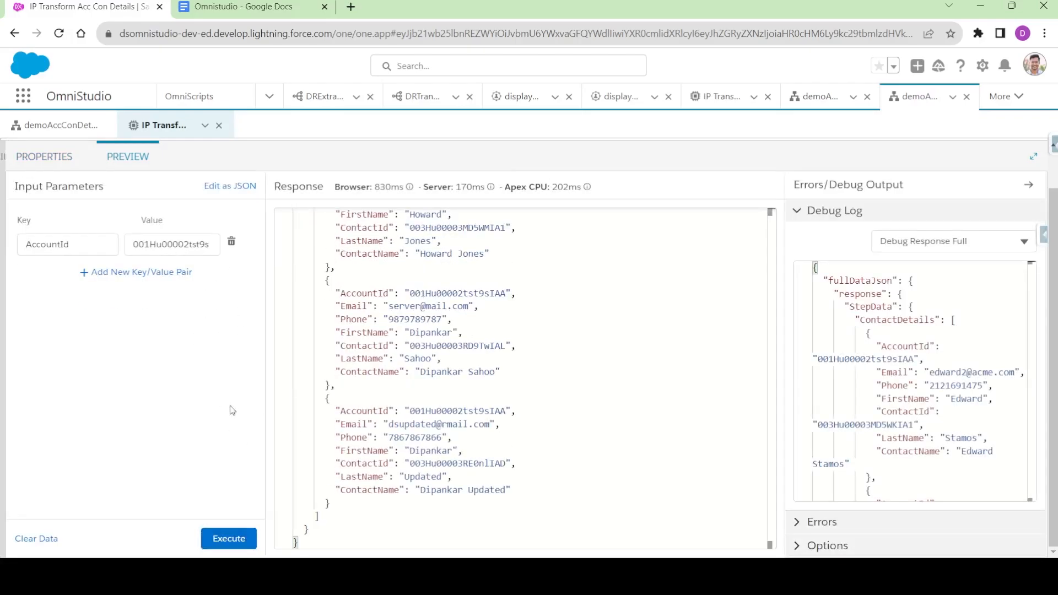
{"action": "scroll", "coordinate": [370, 361], "scroll_direction": "up", "scroll_amount": 4}
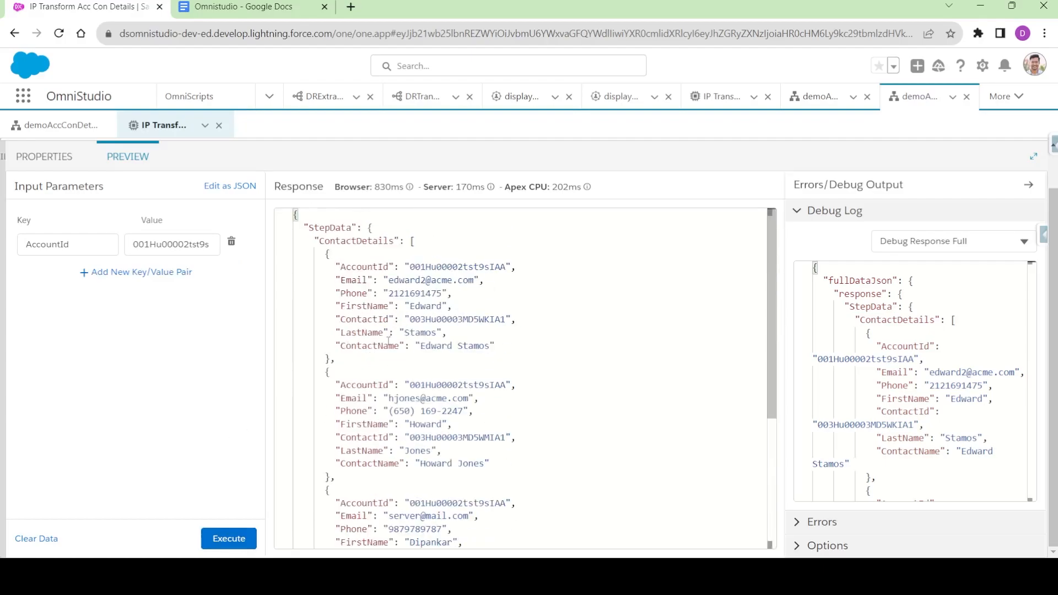
{"action": "scroll", "coordinate": [388, 340], "scroll_direction": "down", "scroll_amount": 4}
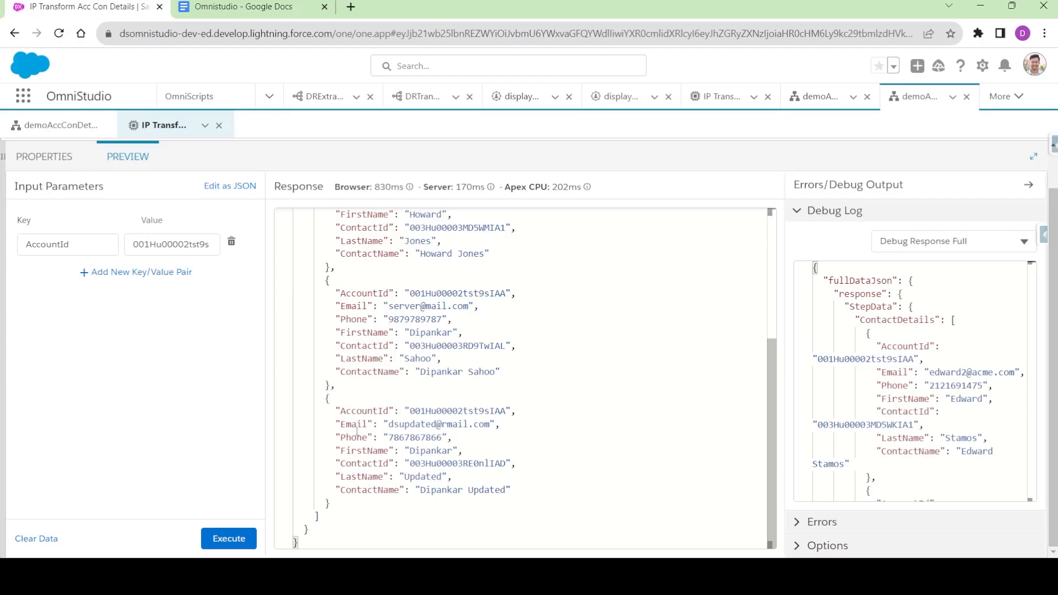
{"action": "scroll", "coordinate": [382, 334], "scroll_direction": "up", "scroll_amount": 4}
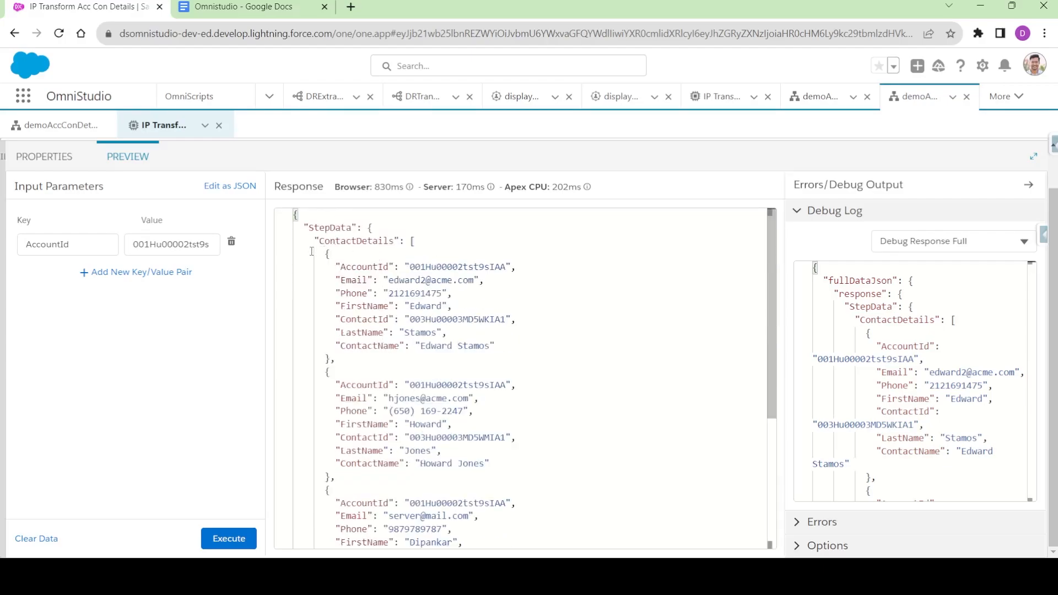
{"action": "left_click", "coordinate": [226, 542]}
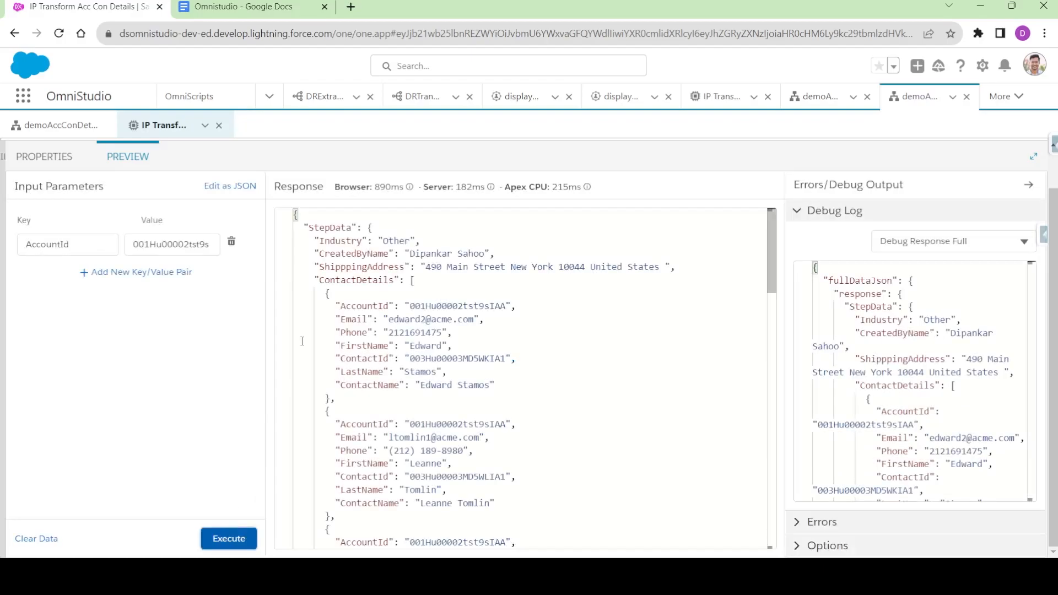
- Examine the account-level fields and IndustryName in the response, collapsing the ContactDetails list
{"action": "left_click_drag", "start_coordinate": [320, 241], "coordinate": [373, 254]}
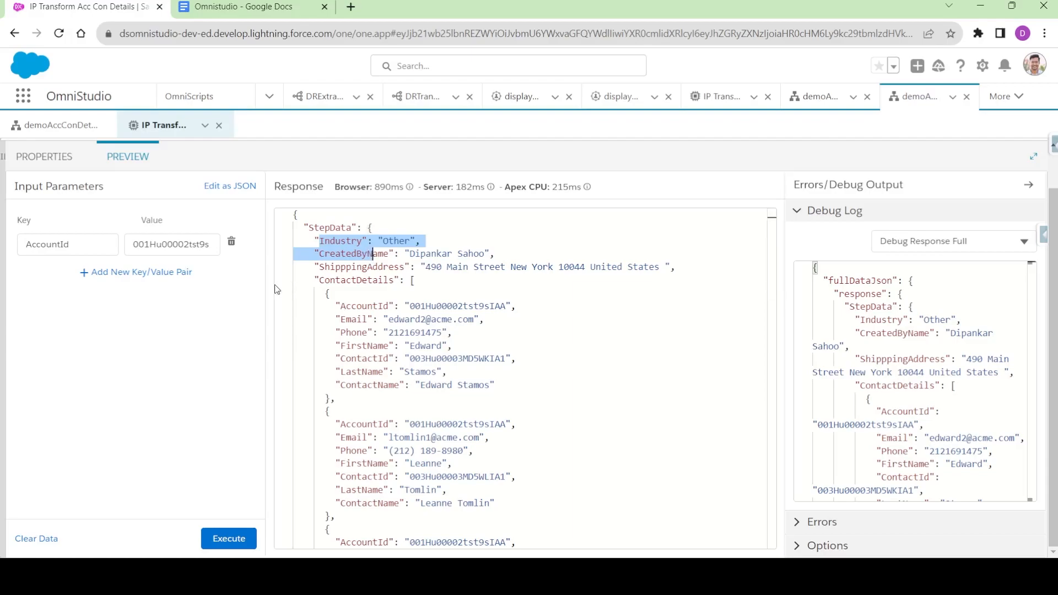
{"action": "left_click", "coordinate": [284, 282]}
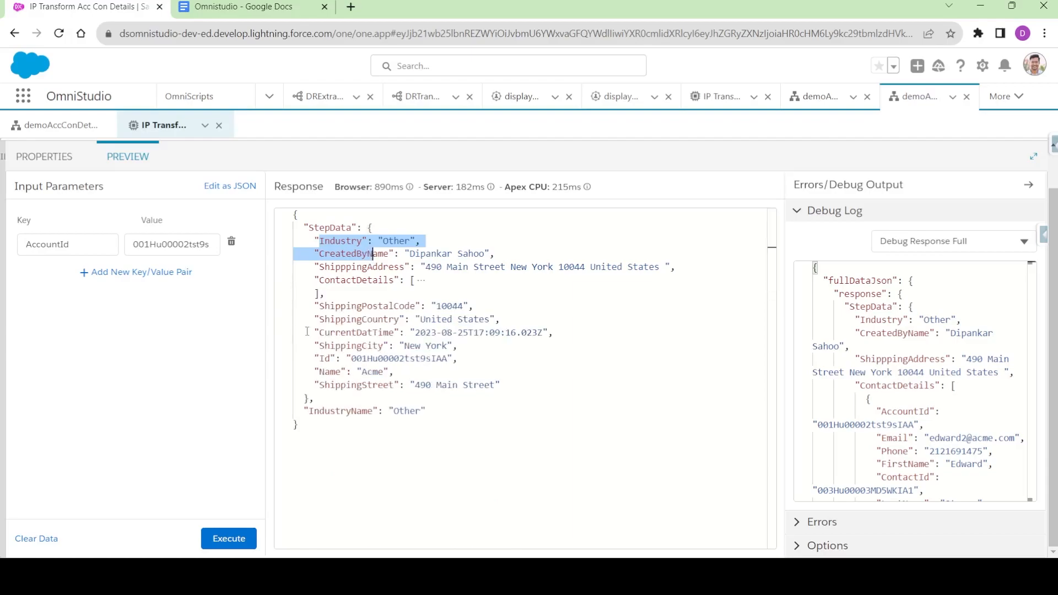
{"action": "left_click_drag", "start_coordinate": [311, 411], "coordinate": [378, 412]}
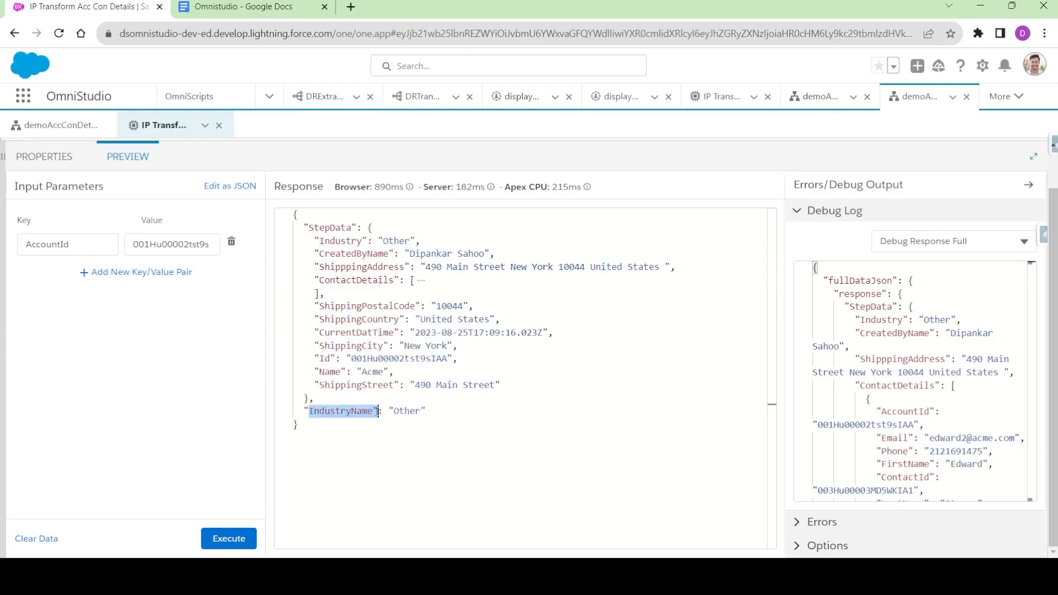
- Review ListAction1's filter list formula and merge list order
{"action": "left_click", "coordinate": [51, 161]}
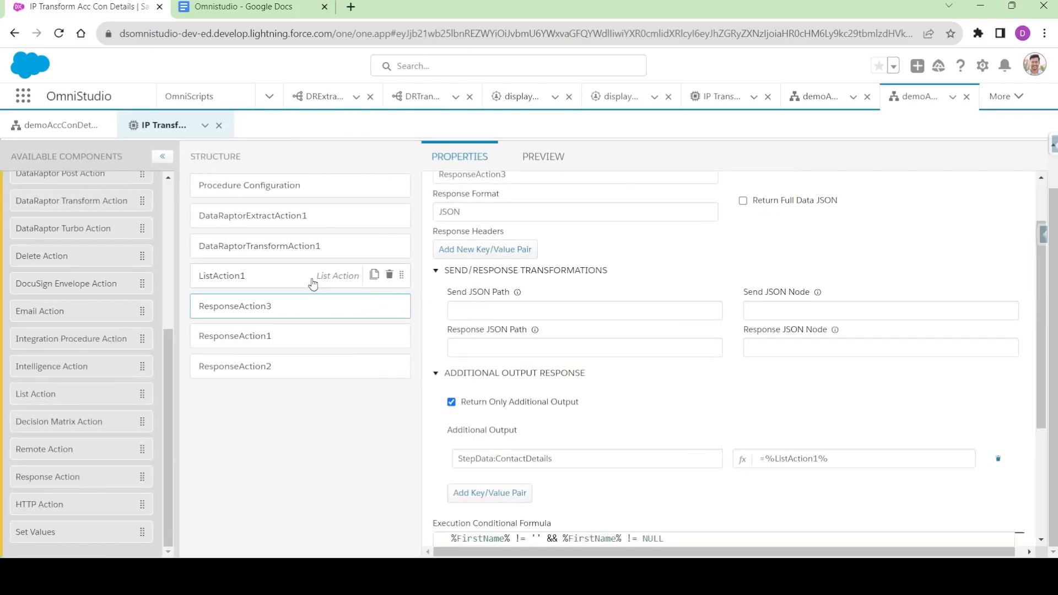
{"action": "left_click", "coordinate": [313, 281]}
{"action": "scroll", "coordinate": [601, 330], "scroll_direction": "down", "scroll_amount": 5}
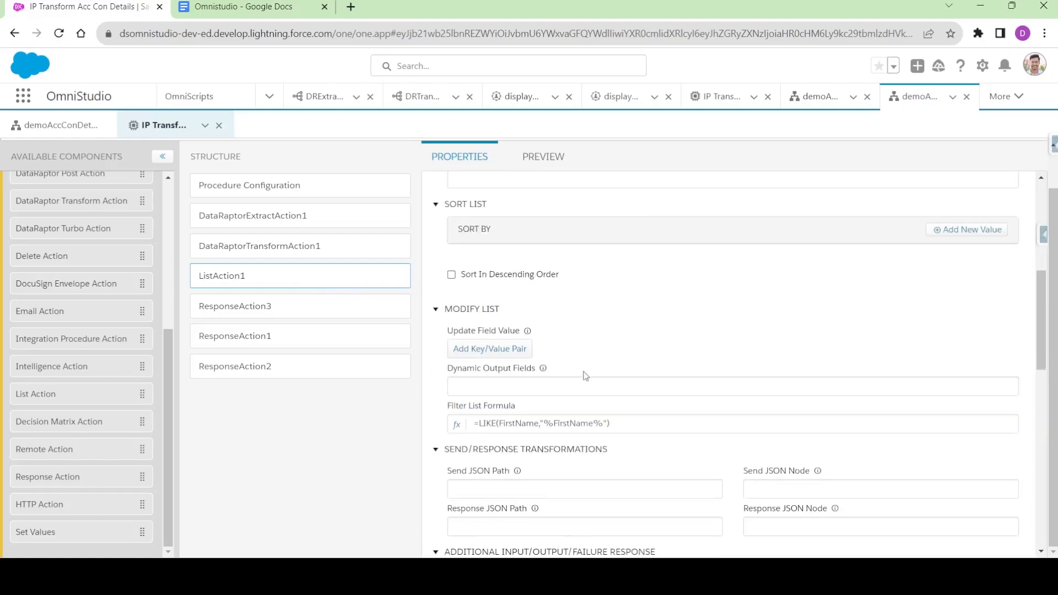
{"action": "scroll", "coordinate": [618, 321], "scroll_direction": "up", "scroll_amount": 5}
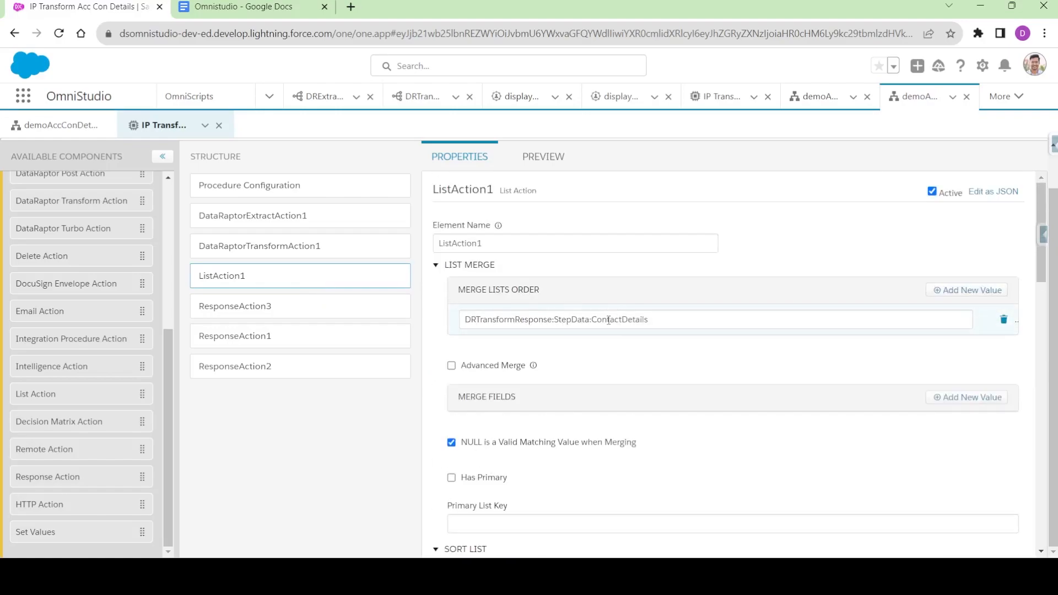
- Activate version 2 of the IP Transform Acc Con Details integration procedure from its procedure configuration
{"action": "left_click", "coordinate": [275, 187]}
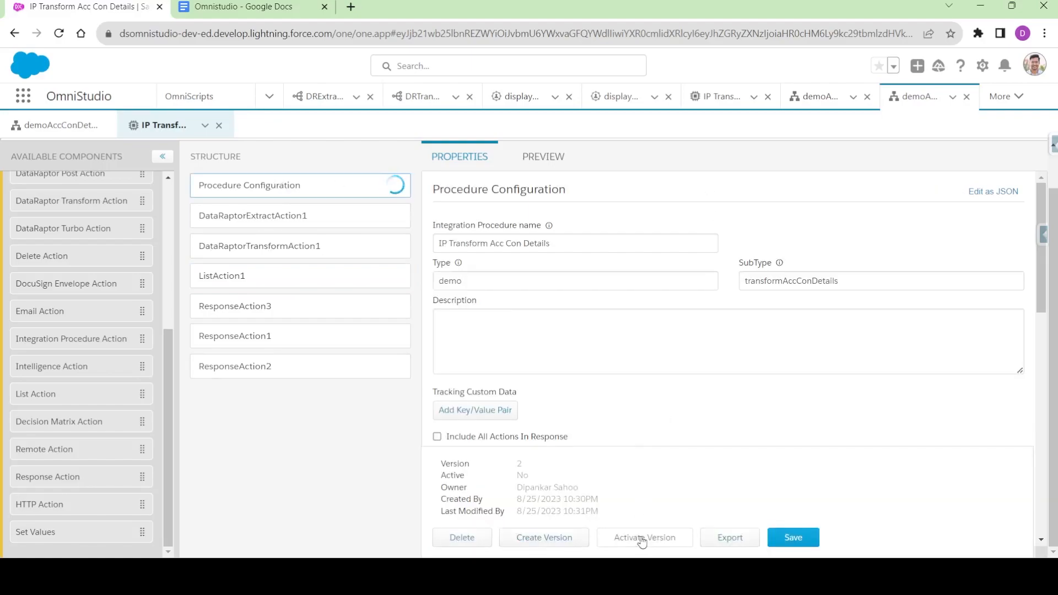
{"action": "left_click", "coordinate": [642, 539]}
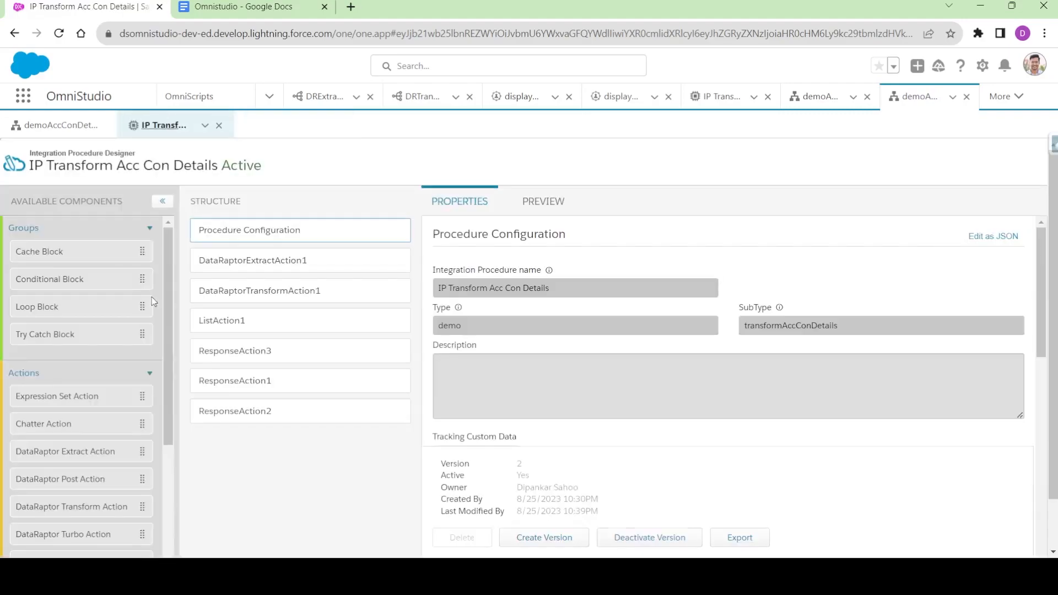
- Preview the demoAccConDetails OmniScript, clear the Action Debugger logs, and review the contact blocks loaded for the account
{"action": "left_click", "coordinate": [55, 125]}
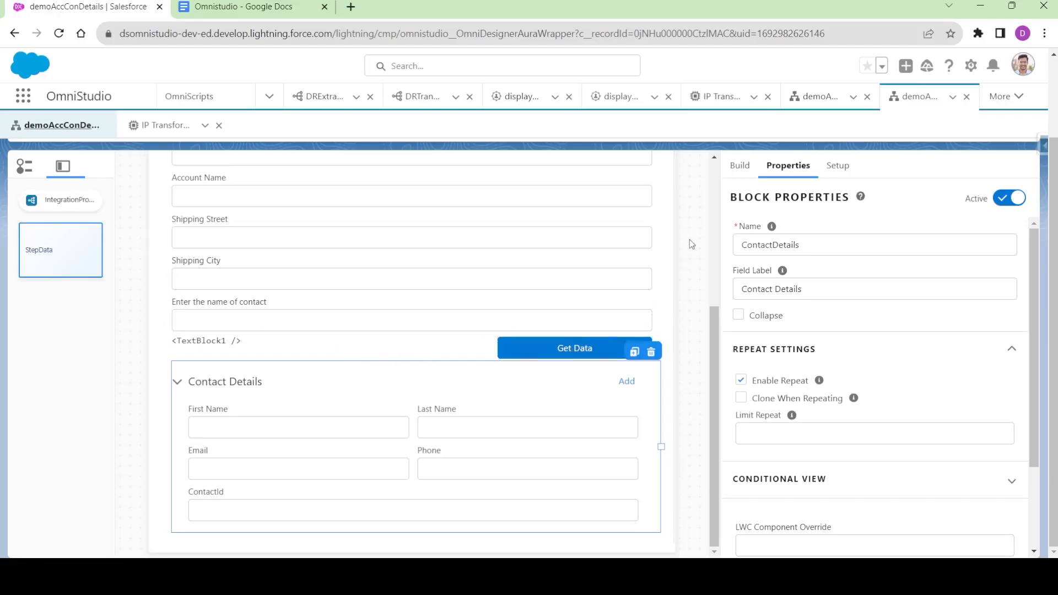
{"action": "scroll", "coordinate": [692, 243], "scroll_direction": "up", "scroll_amount": 10}
{"action": "left_click", "coordinate": [783, 171]}
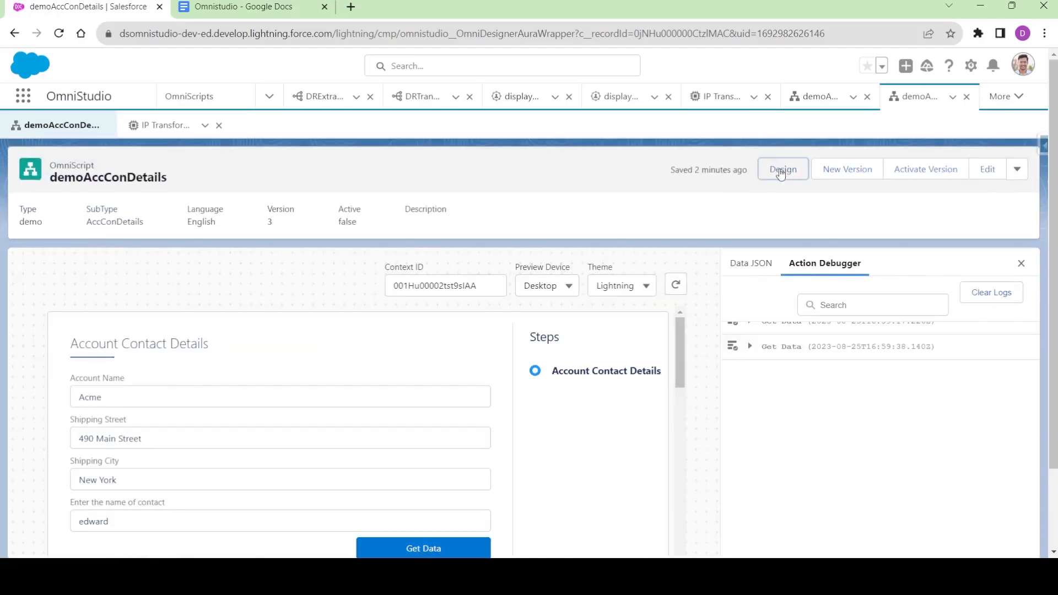
{"action": "left_click", "coordinate": [996, 302]}
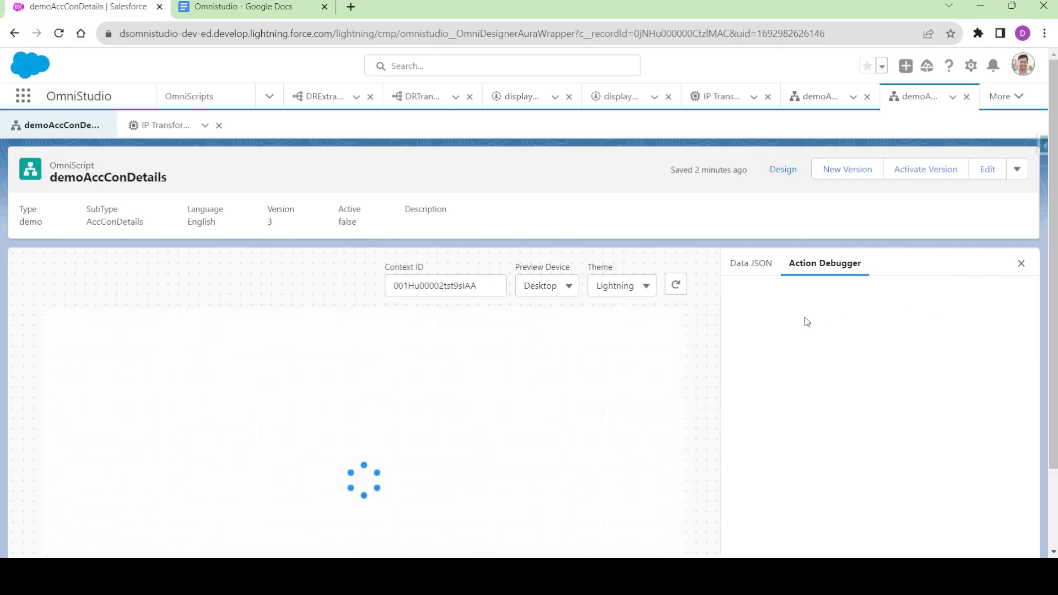
{"action": "scroll", "coordinate": [325, 292], "scroll_direction": "down", "scroll_amount": 2}
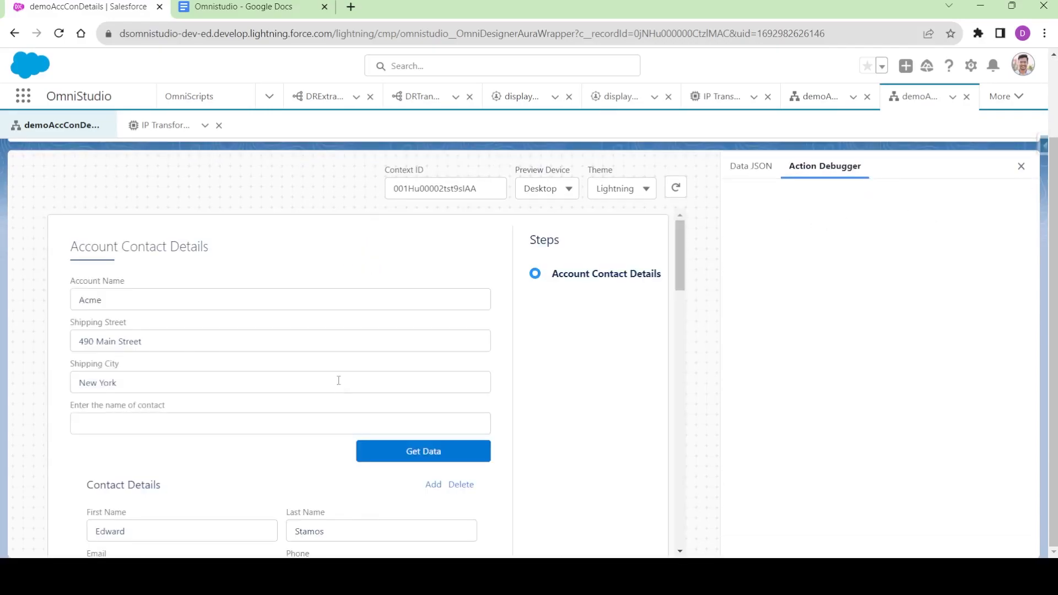
{"action": "scroll", "coordinate": [248, 385], "scroll_direction": "down", "scroll_amount": 1}
{"action": "scroll", "coordinate": [215, 389], "scroll_direction": "down", "scroll_amount": 8}
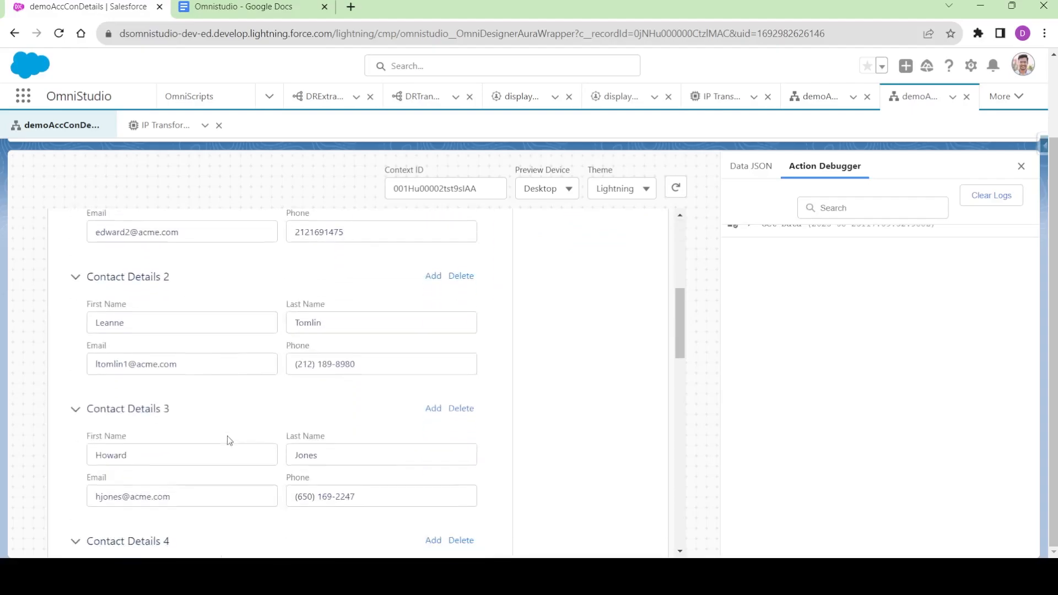
{"action": "scroll", "coordinate": [236, 455], "scroll_direction": "up", "scroll_amount": 6}
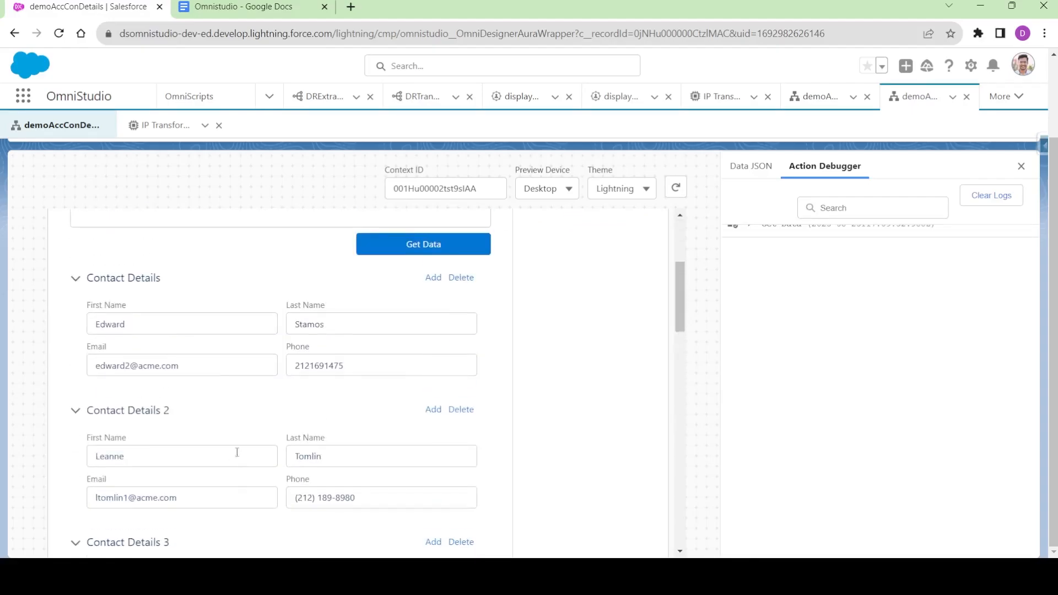
{"action": "scroll", "coordinate": [184, 352], "scroll_direction": "up", "scroll_amount": 2}
- Enter j as the contact name, get the data, and review the returned contact blocks
{"action": "left_click", "coordinate": [160, 359]}
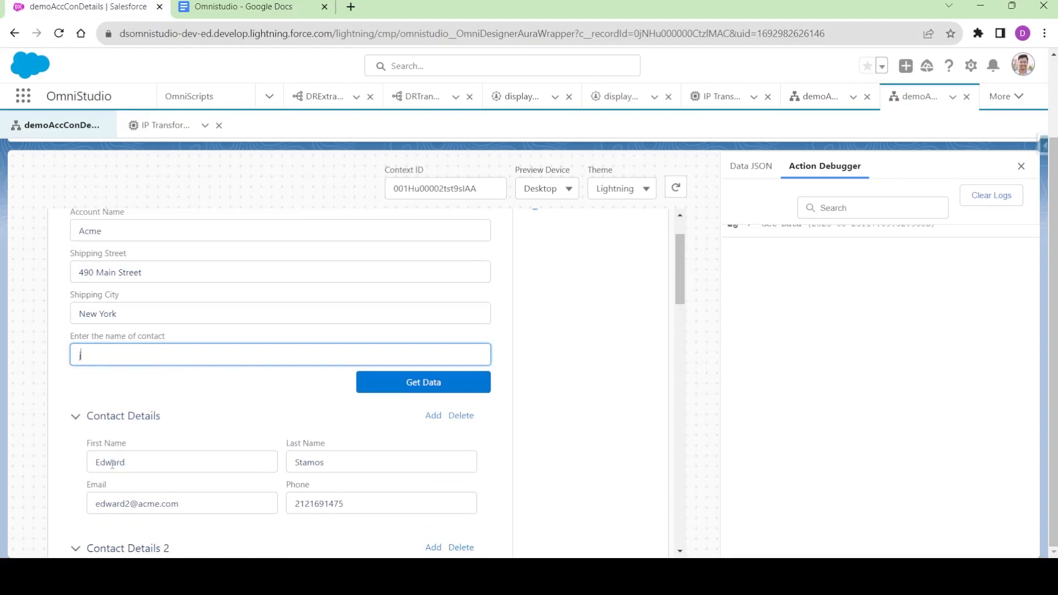
{"action": "left_click", "coordinate": [411, 387]}
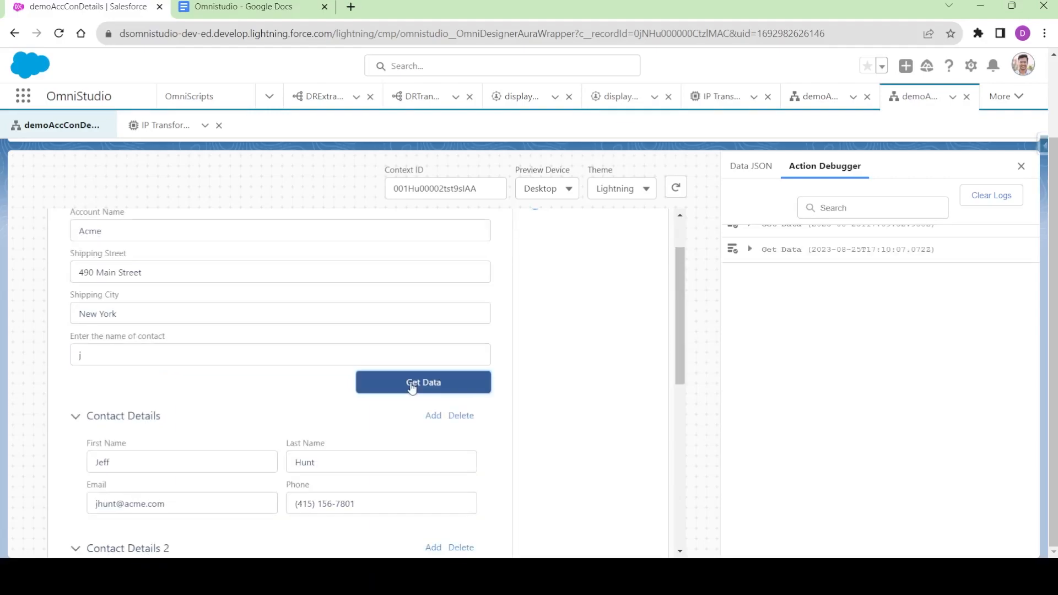
{"action": "scroll", "coordinate": [260, 434], "scroll_direction": "down", "scroll_amount": 2}
{"action": "scroll", "coordinate": [259, 434], "scroll_direction": "down", "scroll_amount": 5}
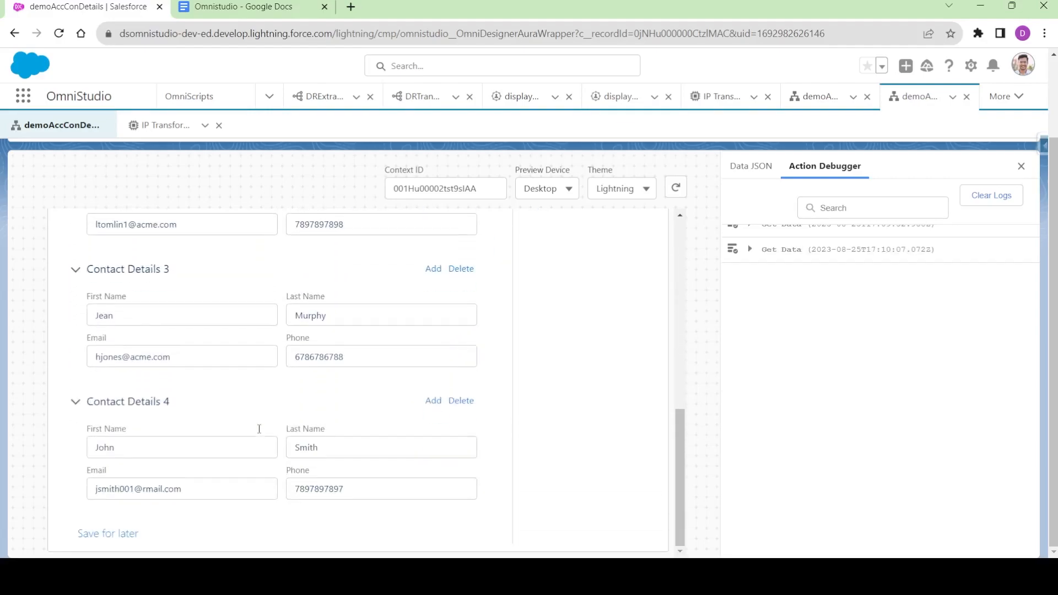
{"action": "scroll", "coordinate": [191, 426], "scroll_direction": "up", "scroll_amount": 6}
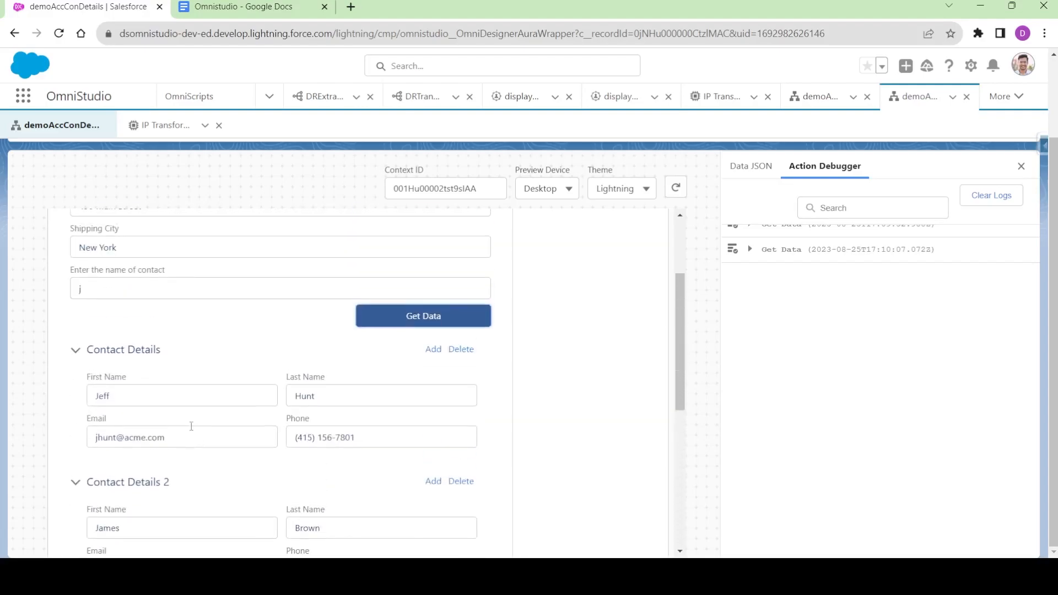
- Clear the contact name, get the data again, and review the returned contact blocks
{"action": "left_click", "coordinate": [137, 291]}
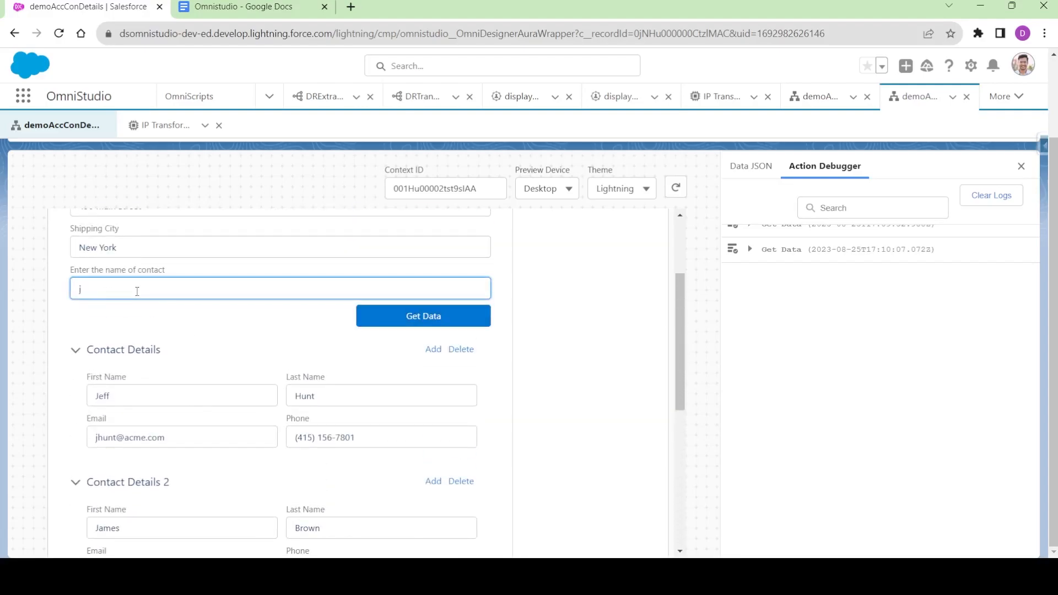
{"action": "left_click", "coordinate": [419, 322]}
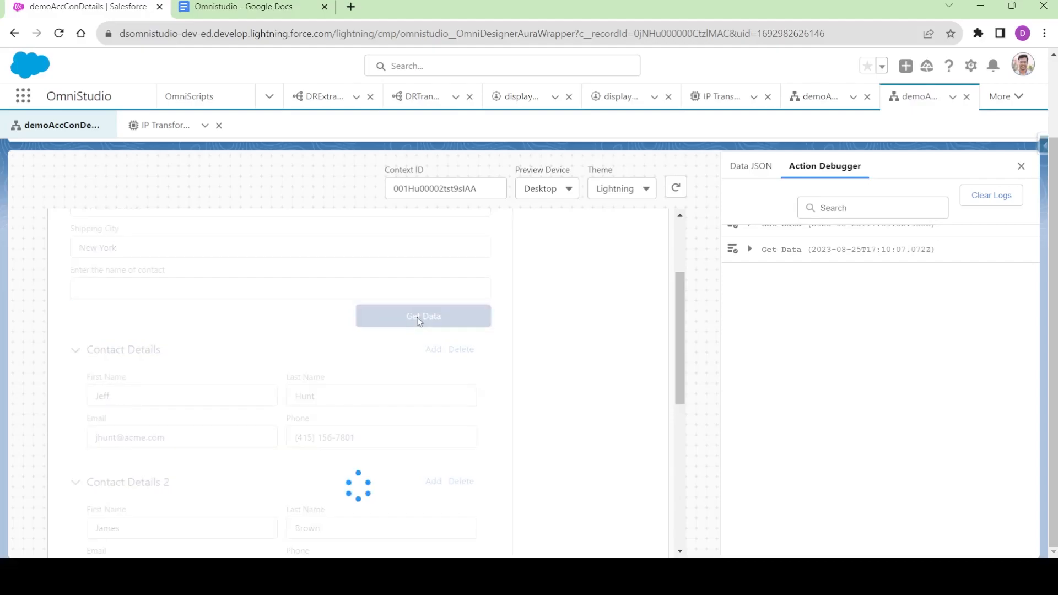
{"action": "scroll", "coordinate": [256, 386], "scroll_direction": "down", "scroll_amount": 20}
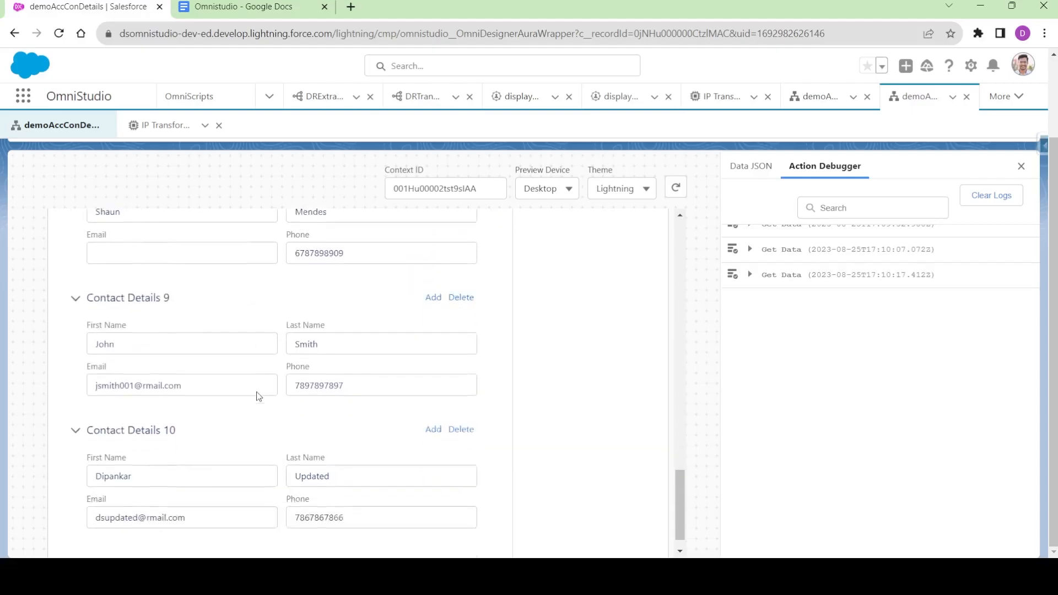
{"action": "scroll", "coordinate": [237, 424], "scroll_direction": "up", "scroll_amount": 20}
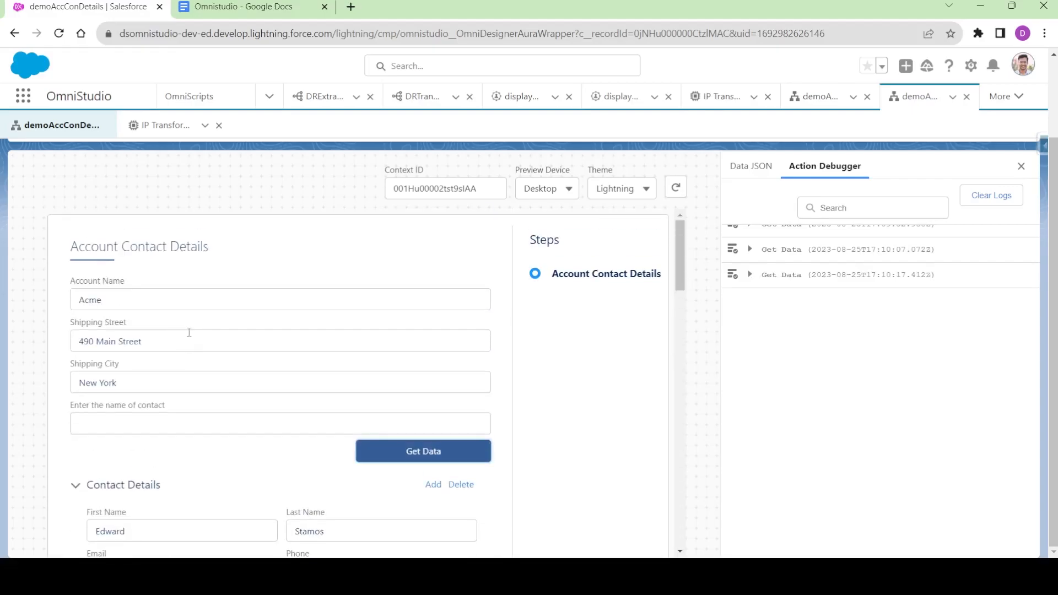
- Enter a contact's full first name, get the data, and review the returned contact blocks
{"action": "left_click", "coordinate": [132, 425]}
{"action": "type", "text": "dipankar"}
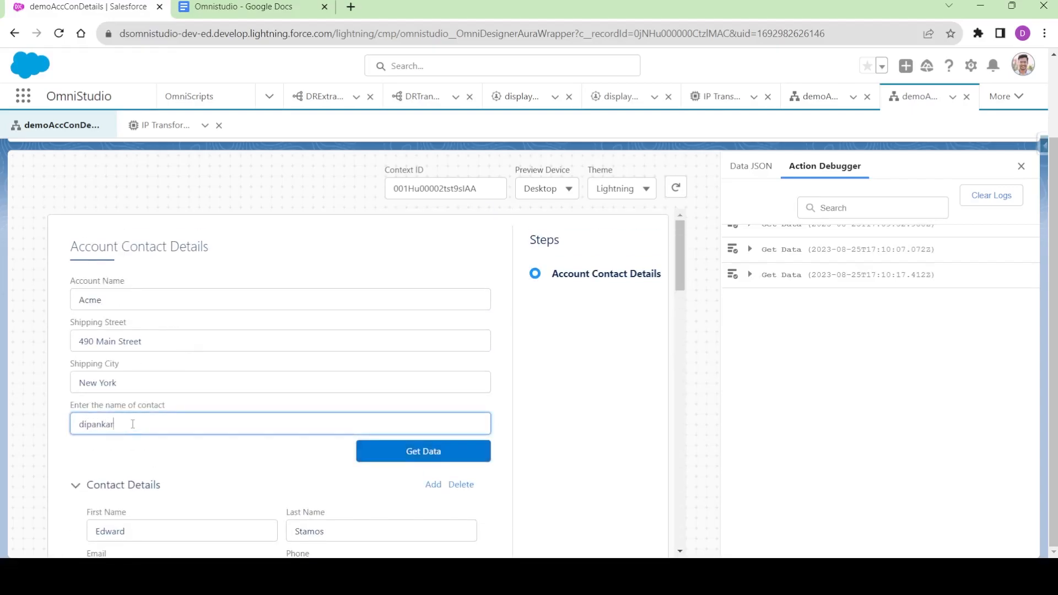
{"action": "left_click", "coordinate": [399, 451]}
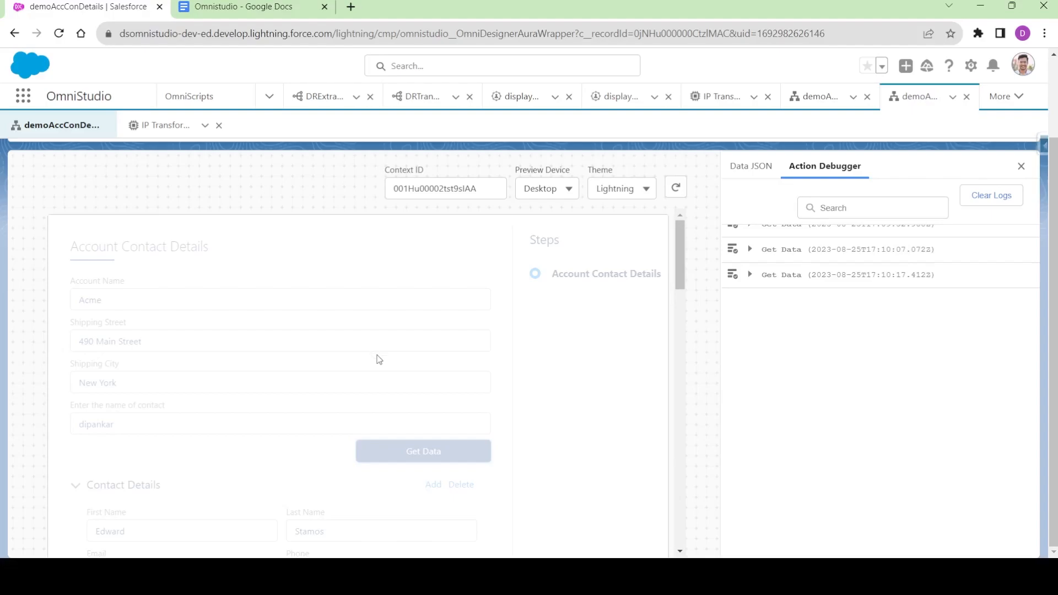
{"action": "scroll", "coordinate": [379, 359], "scroll_direction": "down", "scroll_amount": 3}
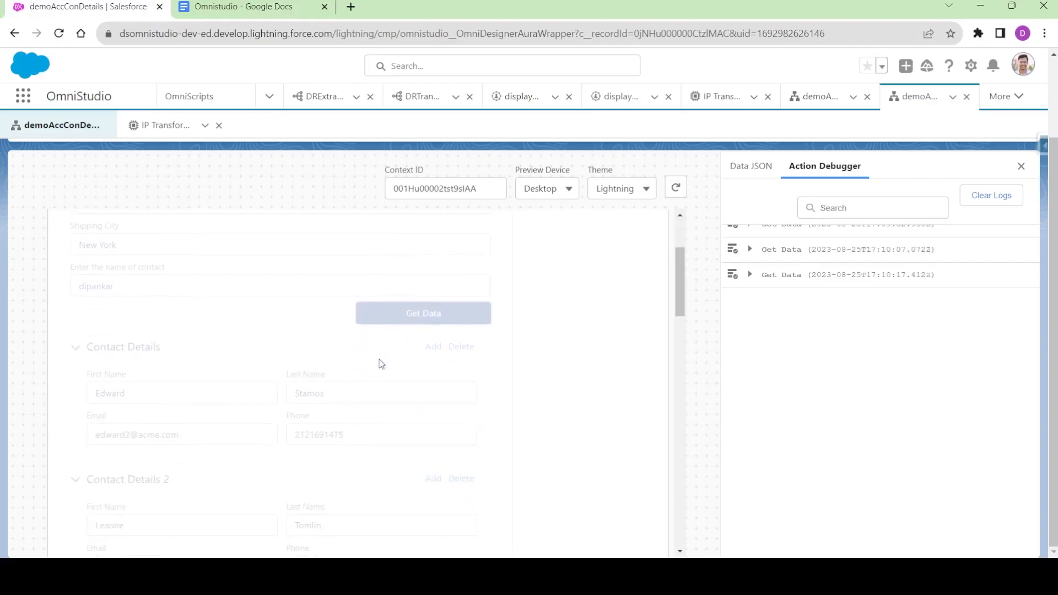
{"action": "scroll", "coordinate": [342, 371], "scroll_direction": "down", "scroll_amount": 2}
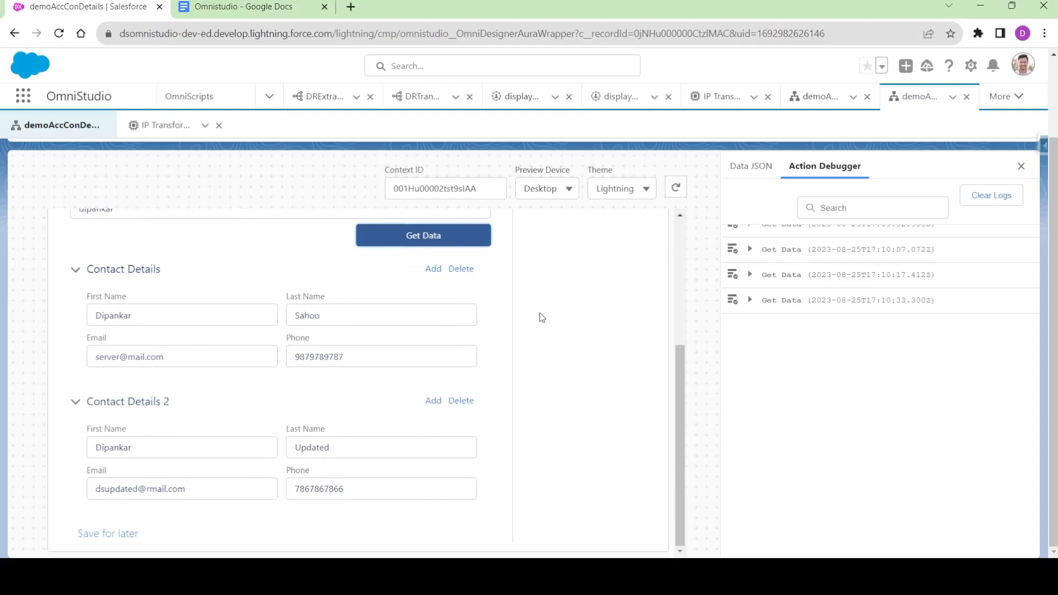
{"action": "scroll", "coordinate": [540, 320], "scroll_direction": "up", "scroll_amount": 3}
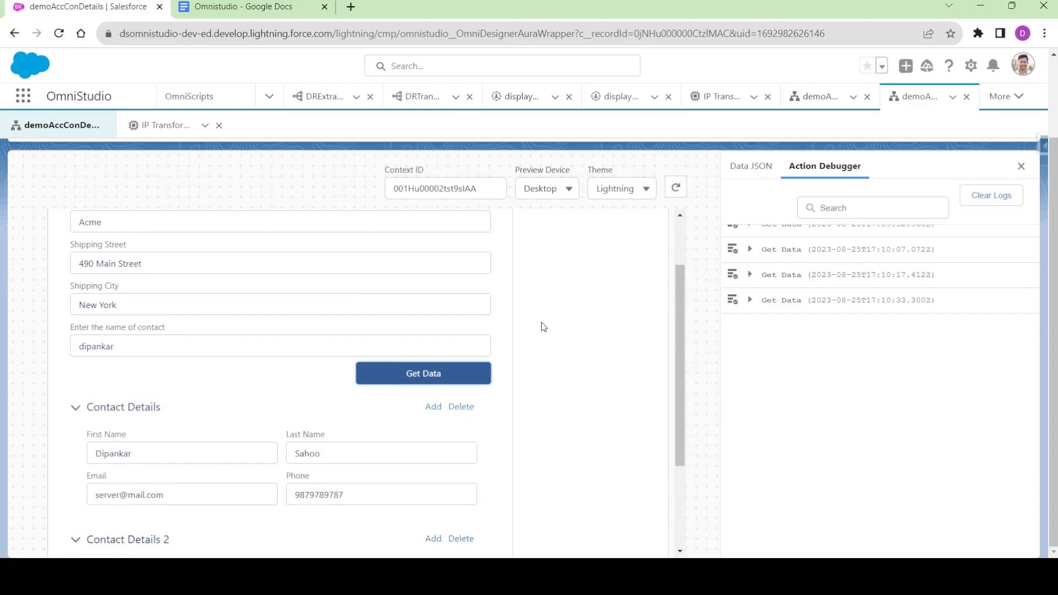
- Open version 1 of the displayAccConDetails FlexCard, review its contact list, and create a new version from it
{"action": "left_click", "coordinate": [521, 108]}
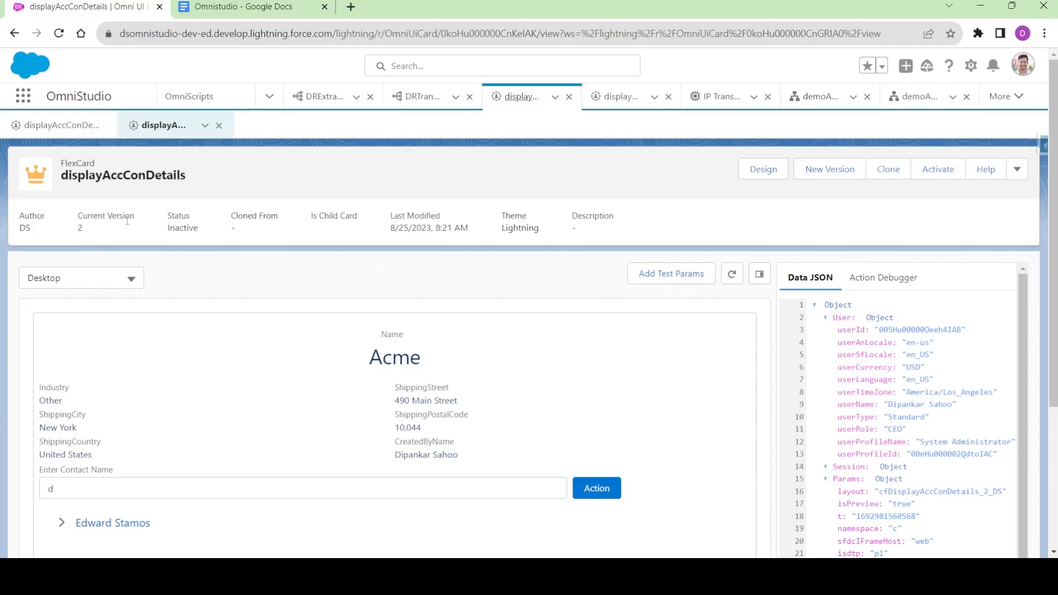
{"action": "left_click", "coordinate": [72, 123]}
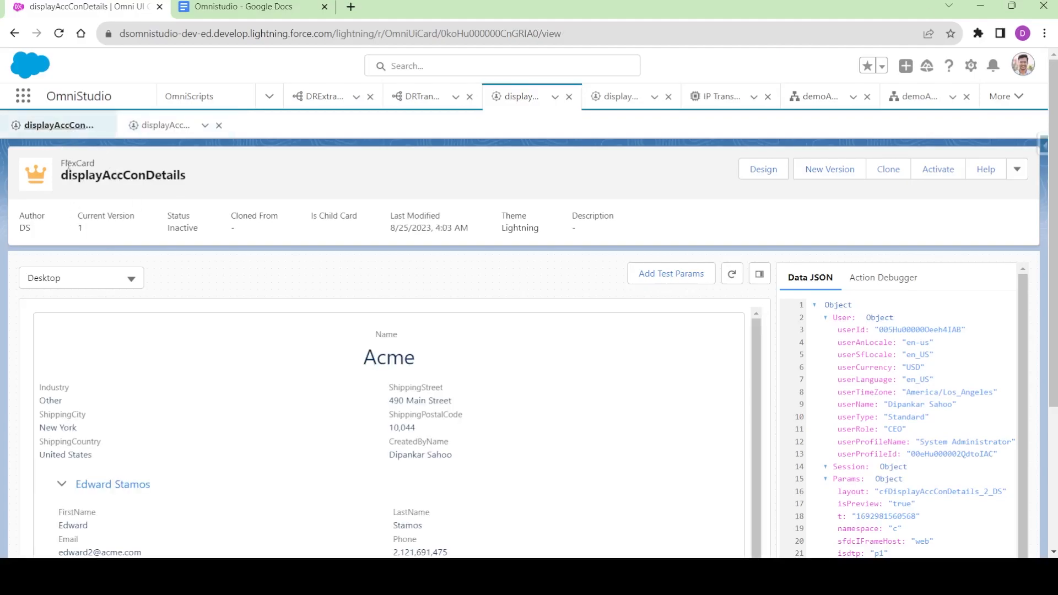
{"action": "scroll", "coordinate": [608, 397], "scroll_direction": "down", "scroll_amount": 10}
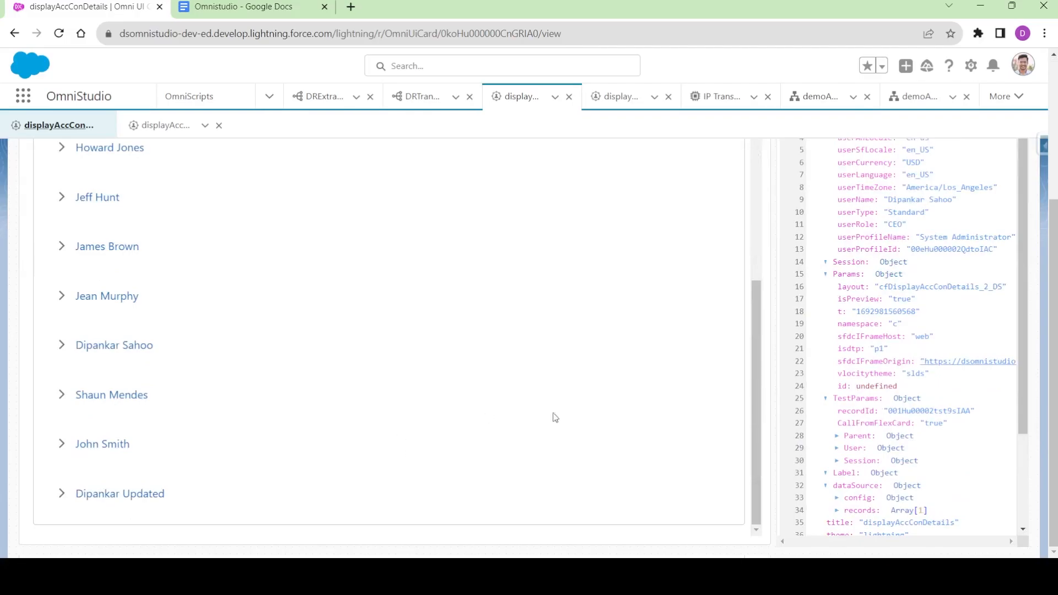
{"action": "scroll", "coordinate": [633, 399], "scroll_direction": "up", "scroll_amount": 10}
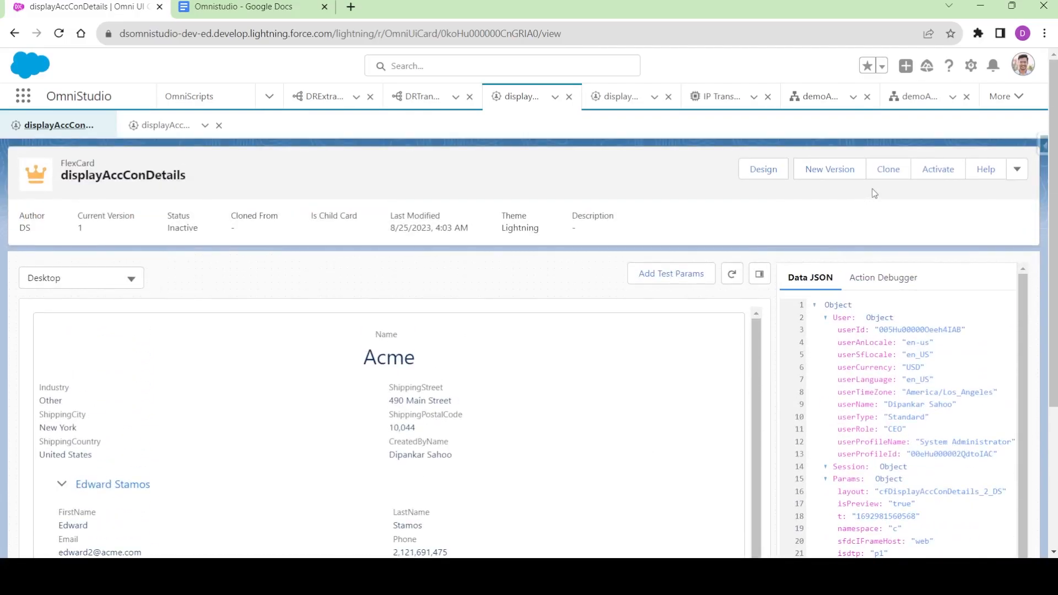
{"action": "left_click", "coordinate": [846, 177]}
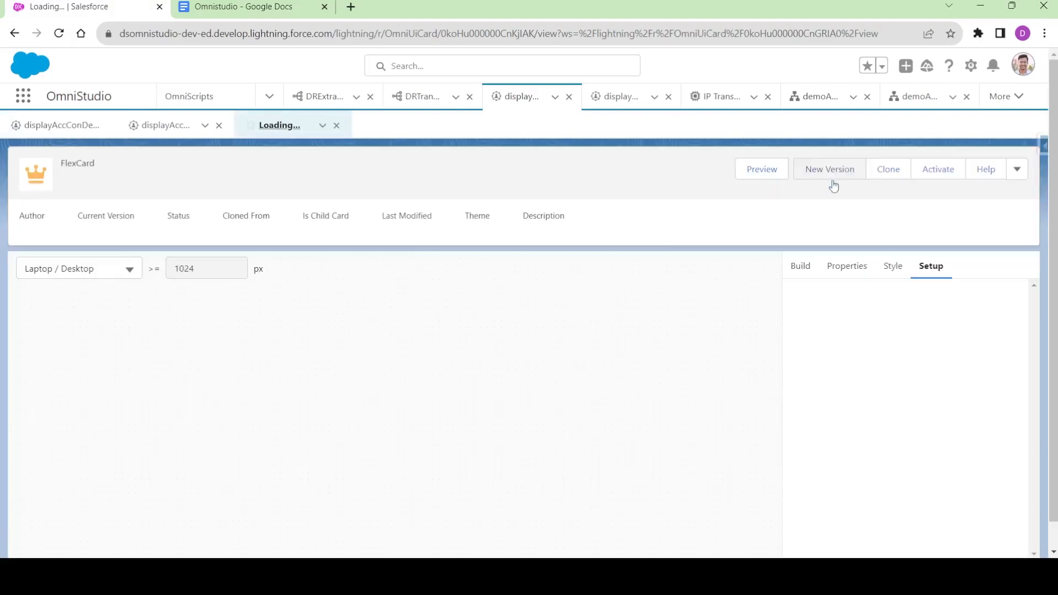
- Inspect the data node of the displayConDetails child card in the new FlexCard version
{"action": "scroll", "coordinate": [371, 406], "scroll_direction": "down", "scroll_amount": 1}
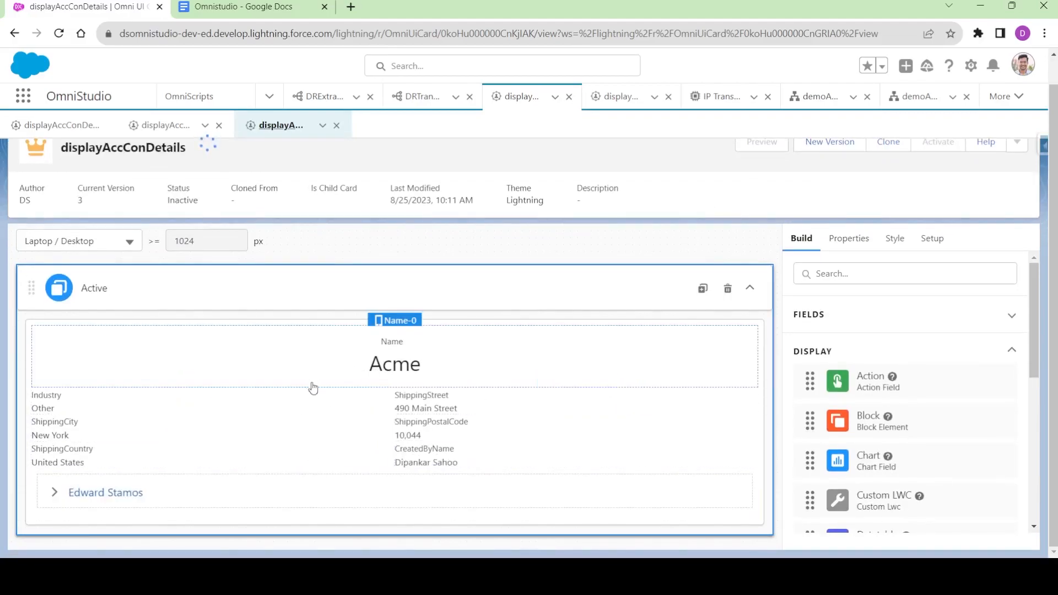
{"action": "left_click", "coordinate": [332, 495]}
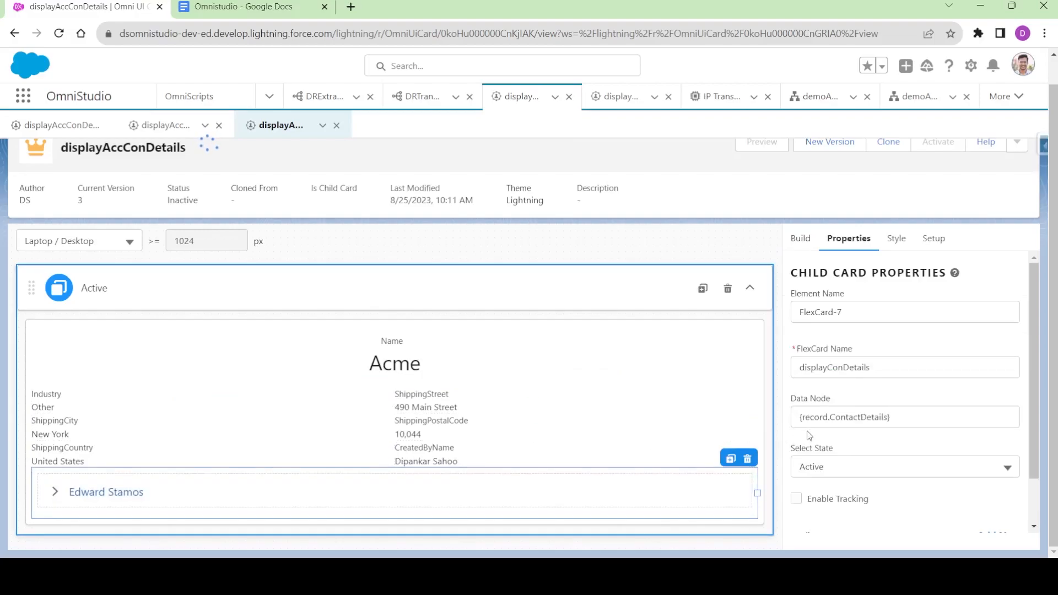
{"action": "left_click_drag", "start_coordinate": [803, 420], "coordinate": [890, 419]}
{"action": "left_click", "coordinate": [905, 388]}
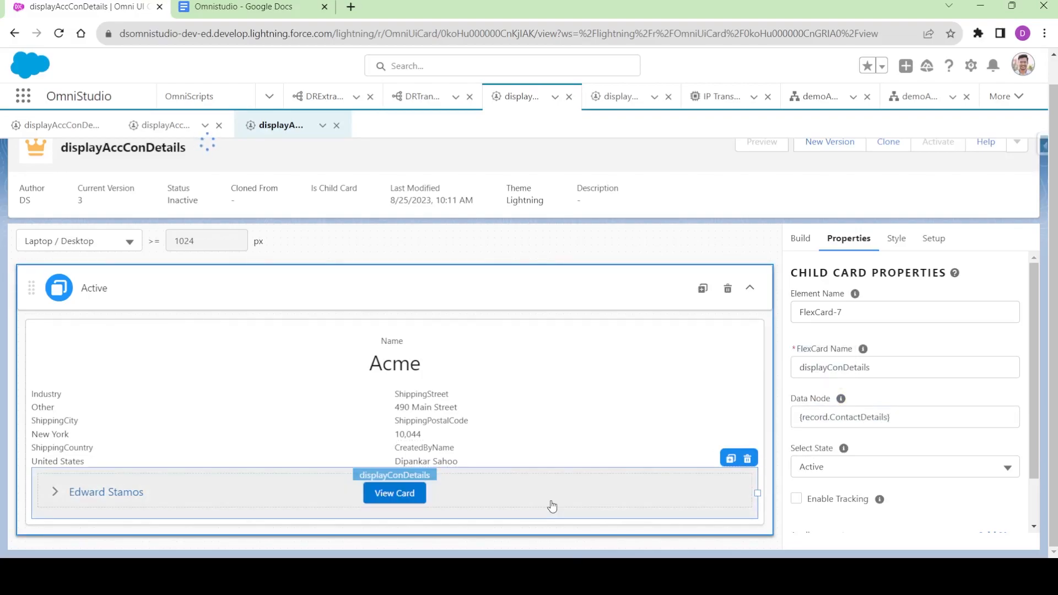
- Add a single-line Text input above the contacts child card and narrow it to about three quarters of the row
{"action": "left_click", "coordinate": [800, 241]}
{"action": "left_click", "coordinate": [824, 275]}
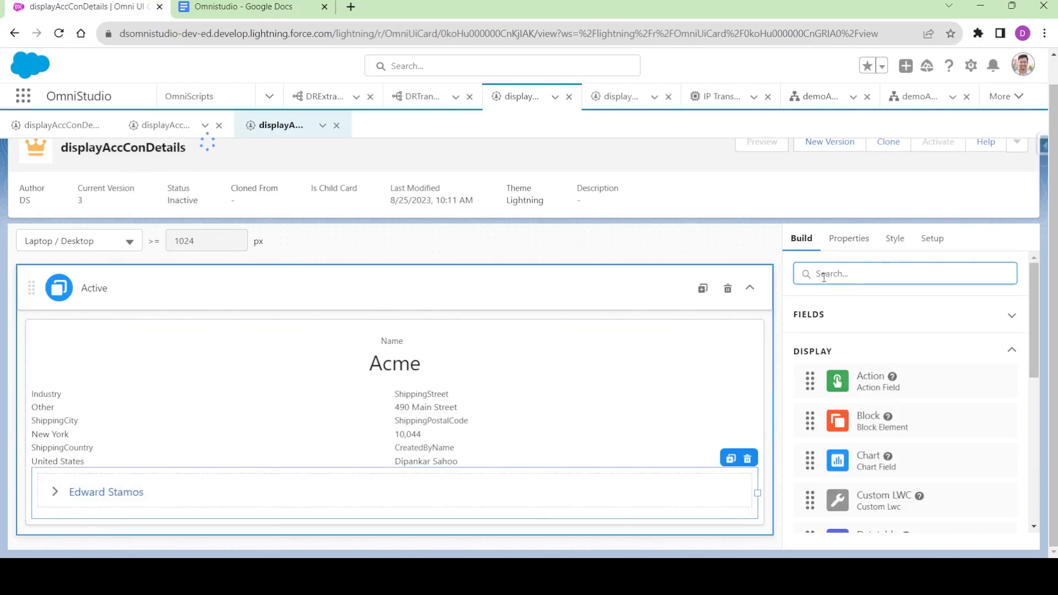
{"action": "type", "text": "text"}
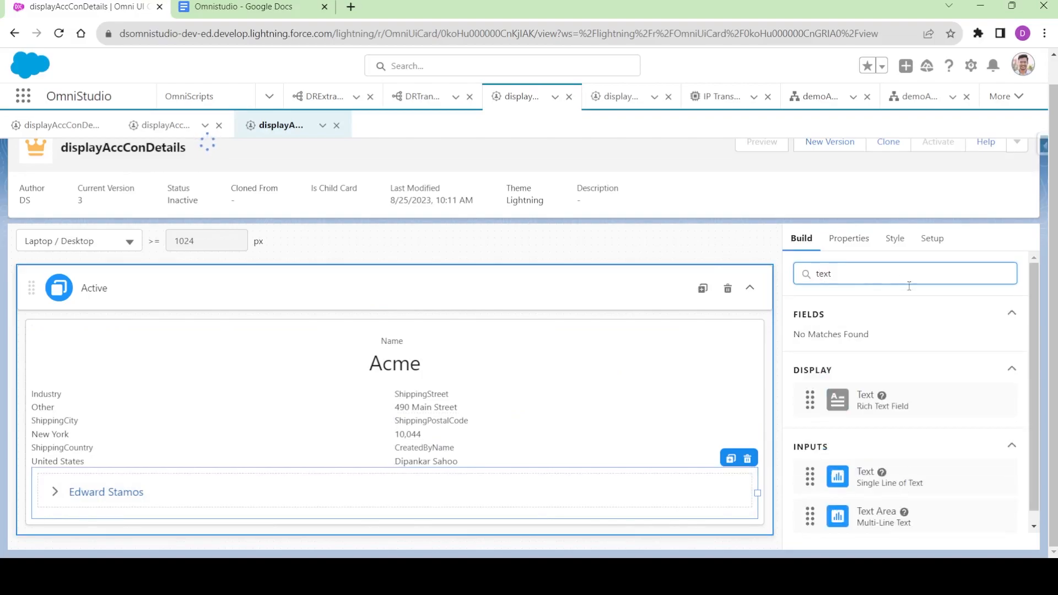
{"action": "scroll", "coordinate": [854, 446], "scroll_direction": "down", "scroll_amount": 1}
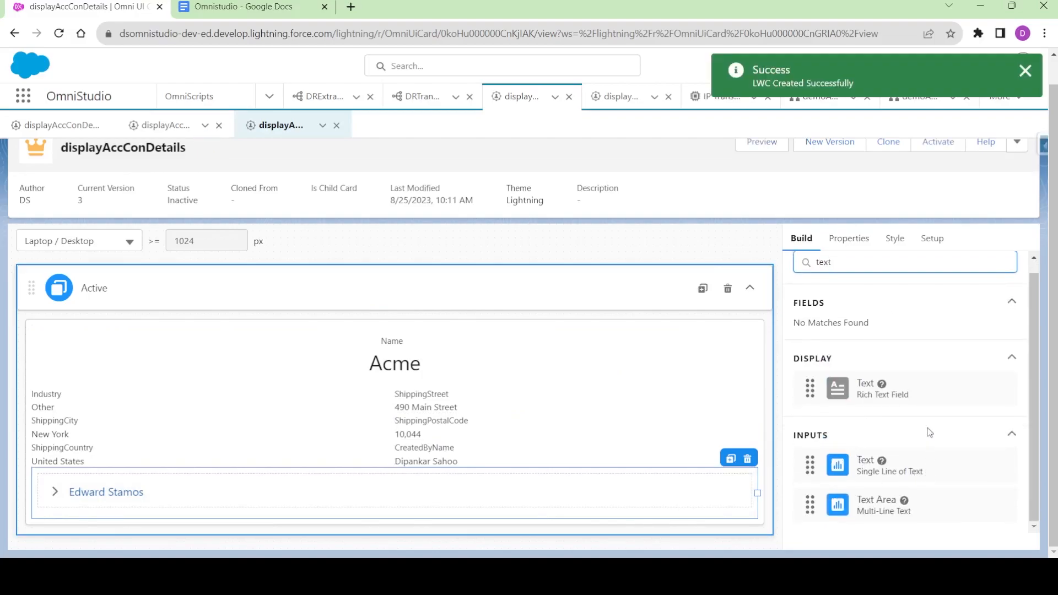
{"action": "left_click_drag", "start_coordinate": [928, 470], "coordinate": [593, 477]}
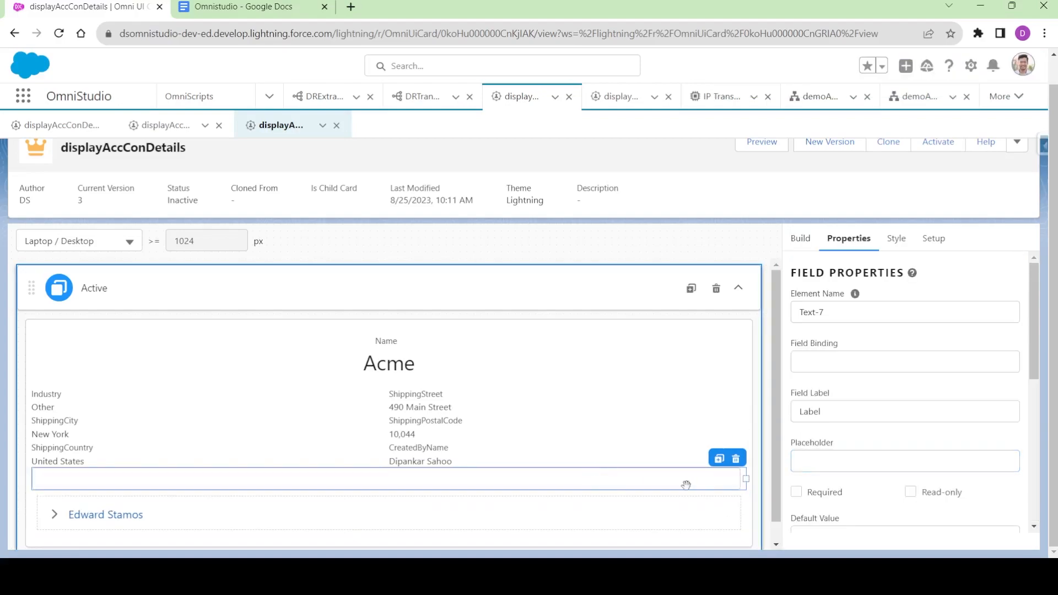
{"action": "left_click_drag", "start_coordinate": [744, 479], "coordinate": [591, 484]}
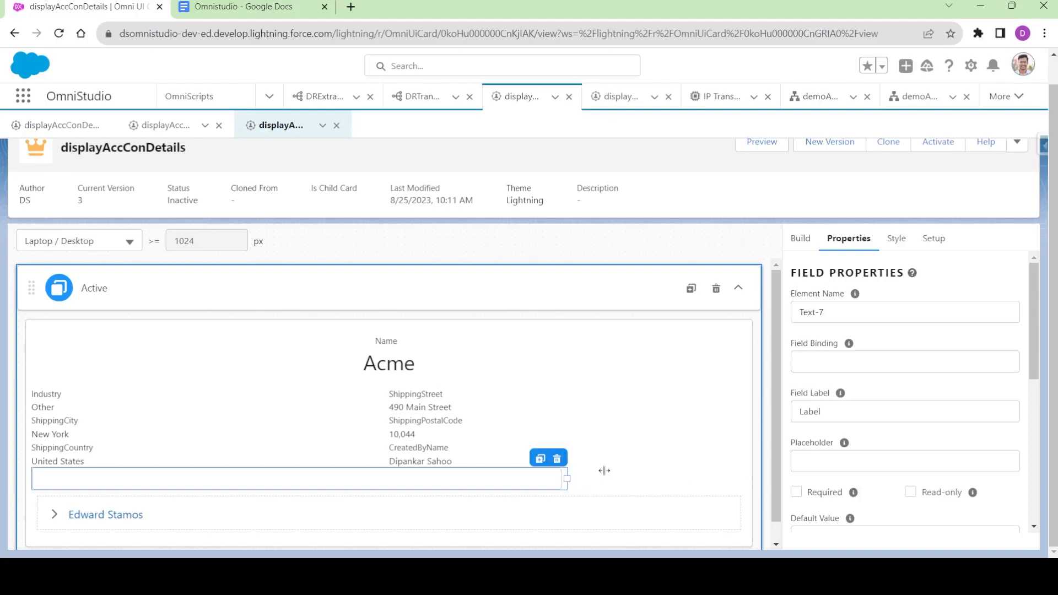
- Add an Action element, narrow it, and place it directly after the text input on the same row
{"action": "left_click", "coordinate": [797, 243]}
{"action": "double_click", "coordinate": [826, 264]}
{"action": "type", "text": "actio"}
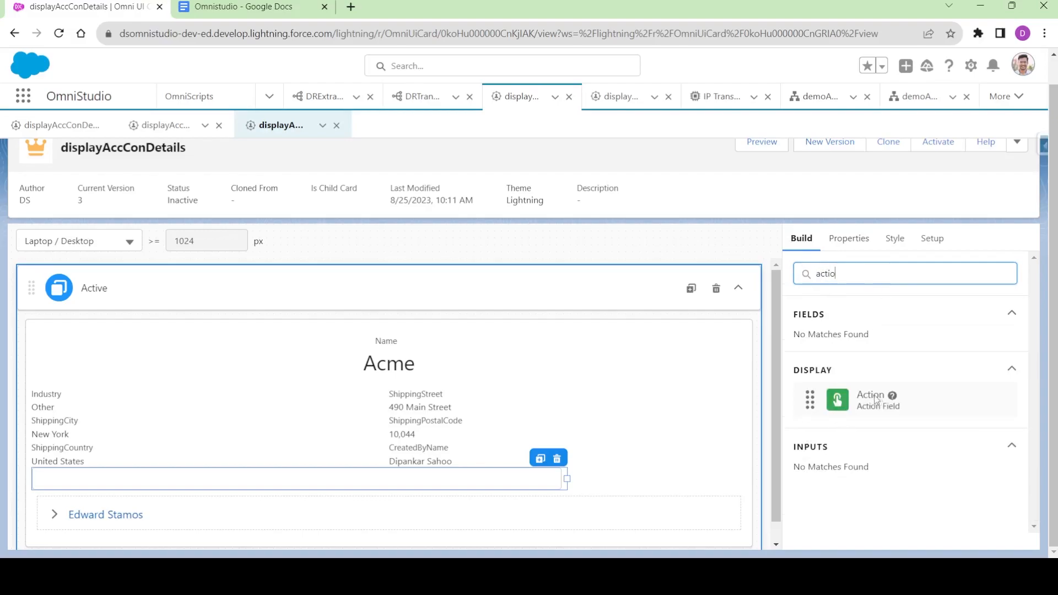
{"action": "left_click_drag", "start_coordinate": [855, 407], "coordinate": [653, 468]}
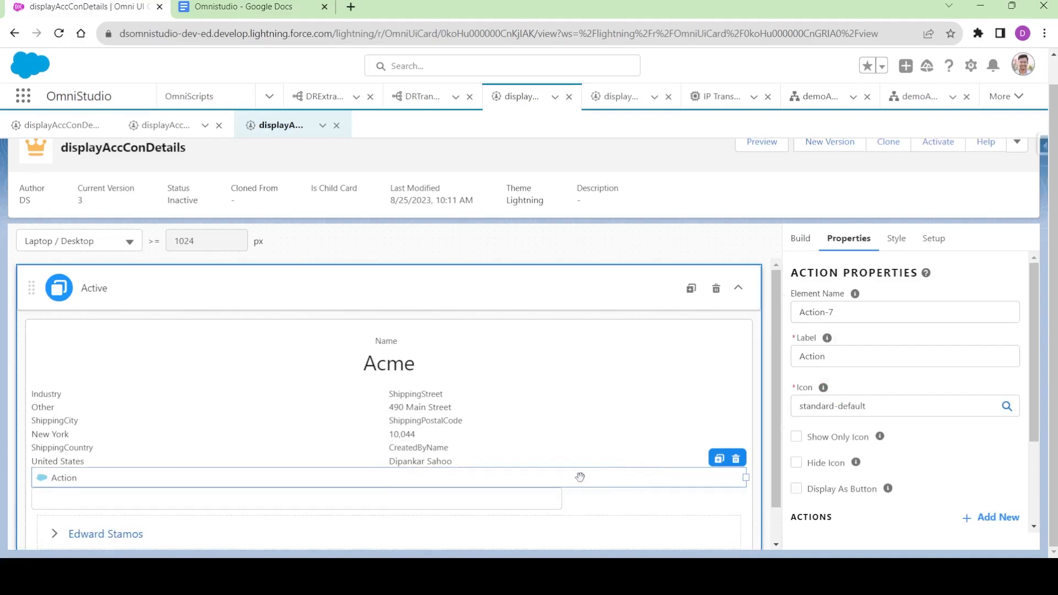
{"action": "left_click_drag", "start_coordinate": [746, 478], "coordinate": [91, 477]}
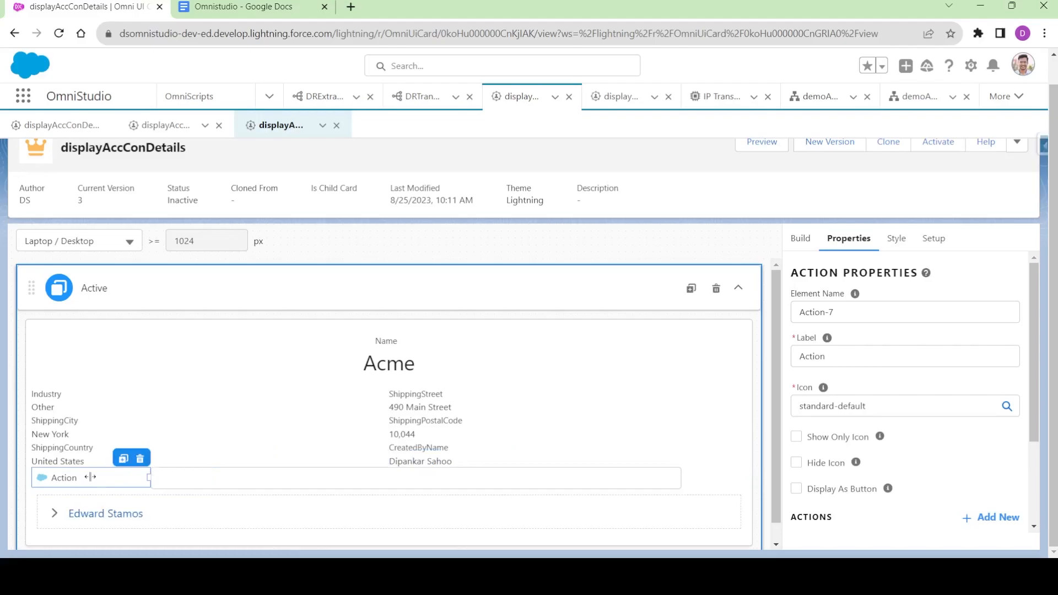
{"action": "left_click", "coordinate": [682, 482]}
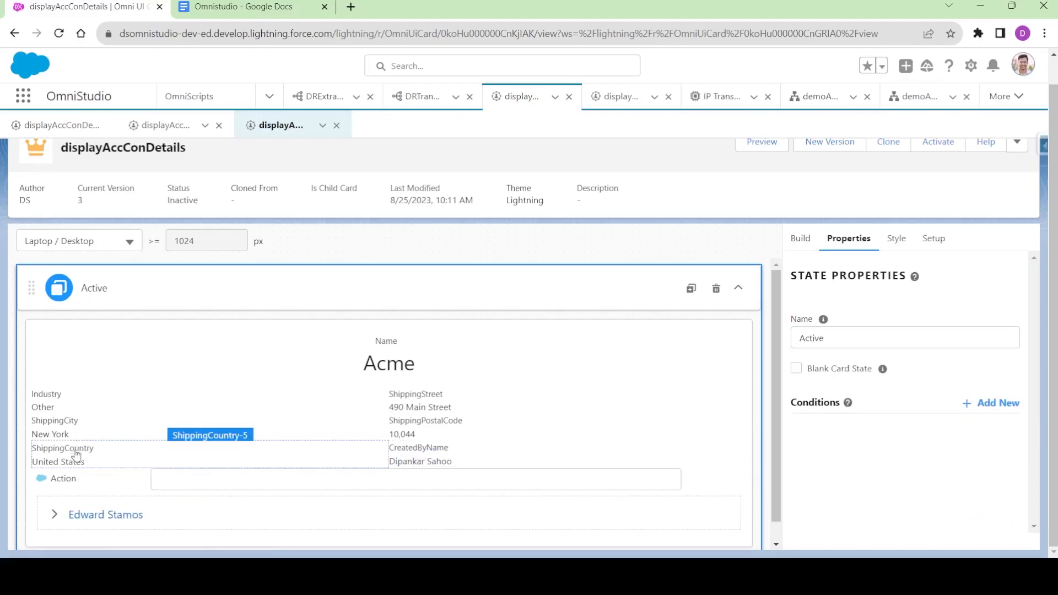
{"action": "left_click_drag", "start_coordinate": [92, 475], "coordinate": [744, 478]}
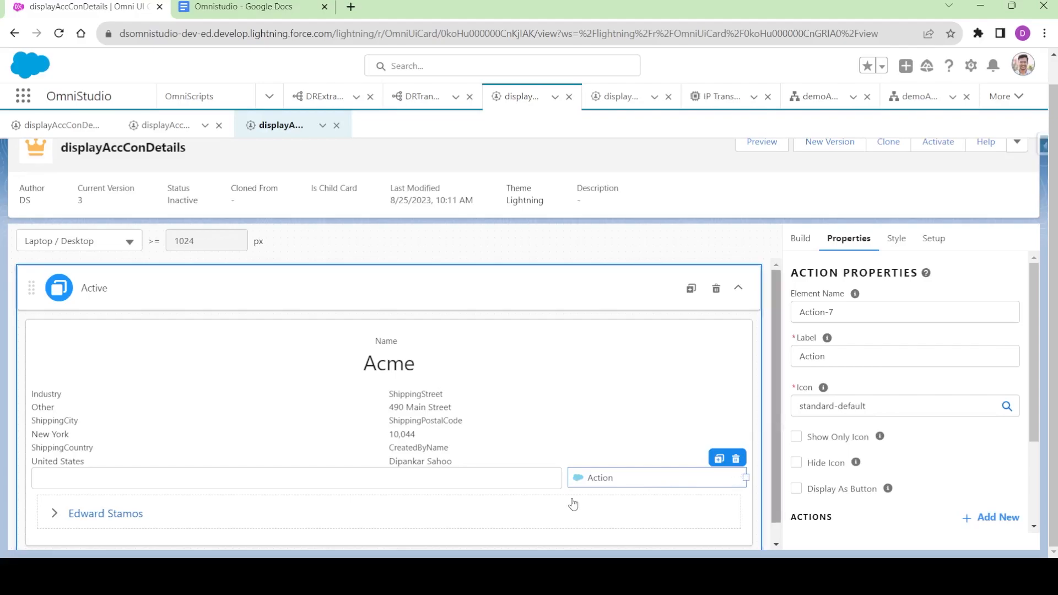
{"action": "left_click", "coordinate": [546, 477]}
- Label the action element Find Contacts
{"action": "left_click", "coordinate": [630, 484]}
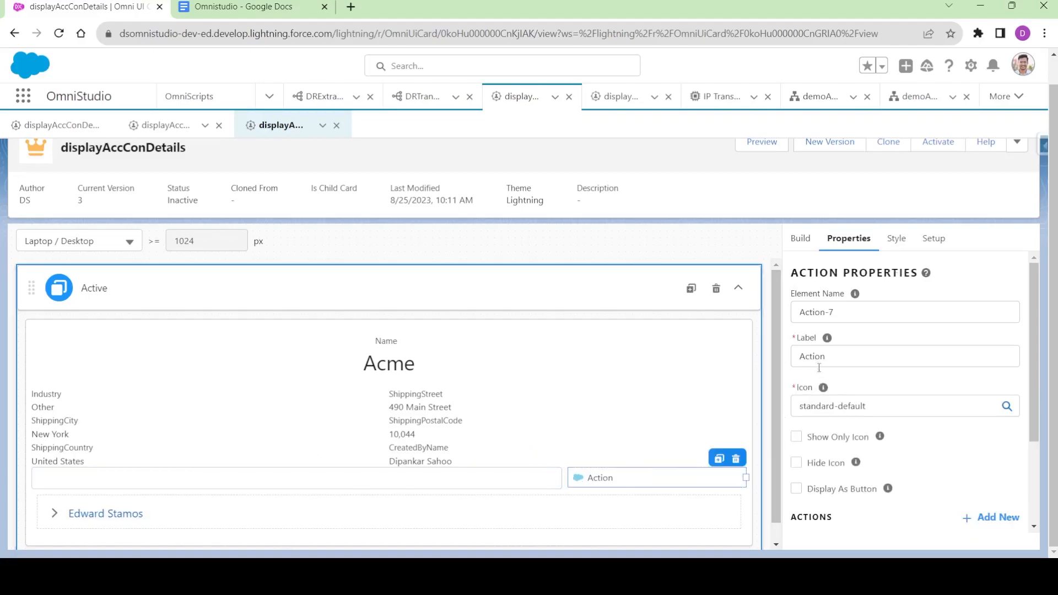
{"action": "double_click", "coordinate": [811, 356]}
{"action": "type", "text": "Ge"}
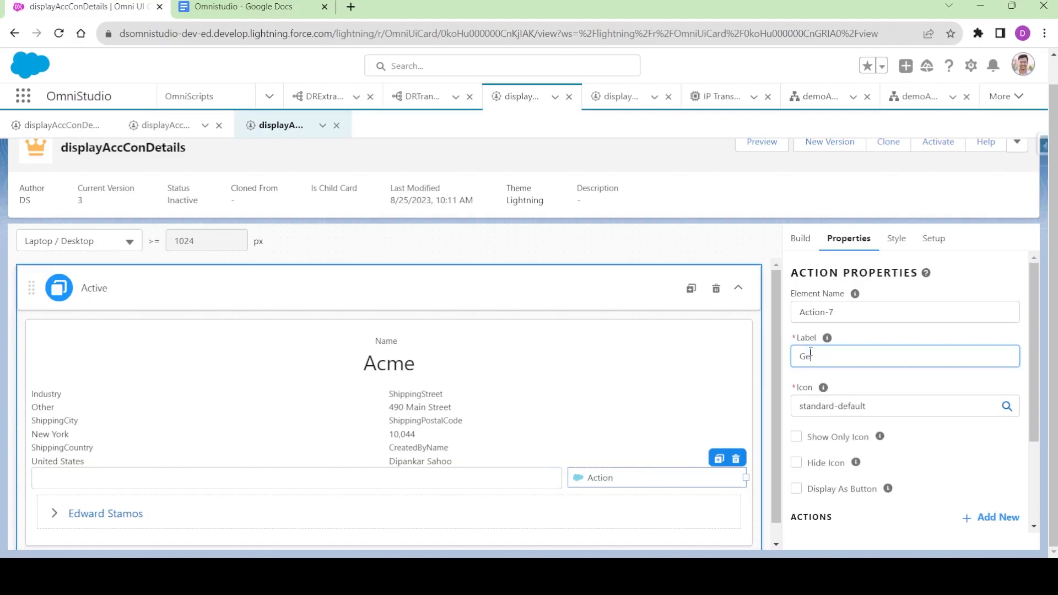
{"action": "key", "text": "BackSpace"}
{"action": "type", "text": "Fird Contacts"}
{"action": "left_click", "coordinate": [840, 374]}
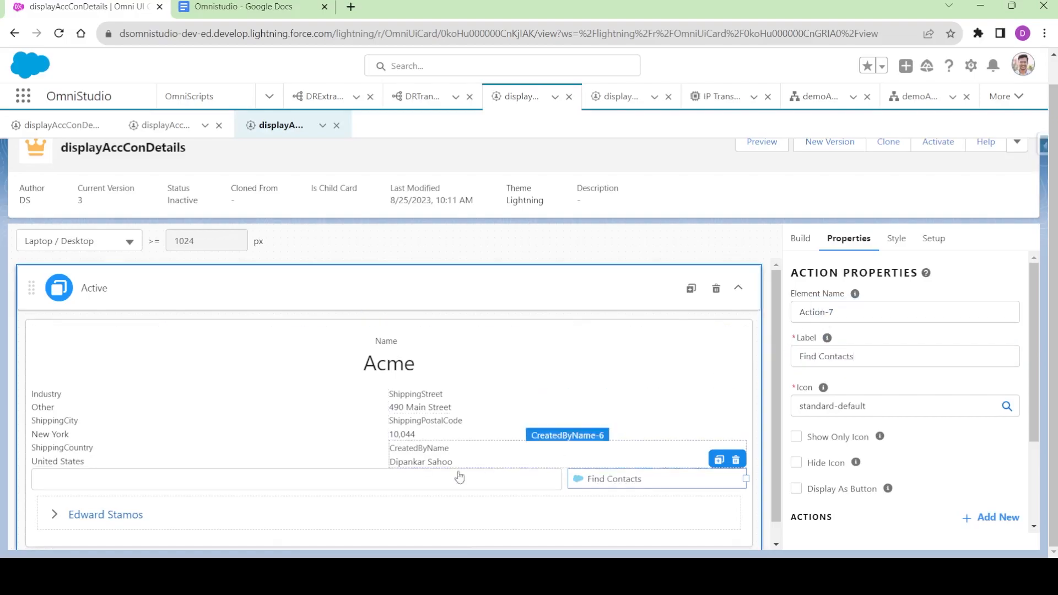
- Hide the Find Contacts action's icon and display it as a button with the Brand variant
{"action": "scroll", "coordinate": [889, 418], "scroll_direction": "down", "scroll_amount": 2}
{"action": "left_click", "coordinate": [797, 337]}
{"action": "left_click", "coordinate": [797, 363]}
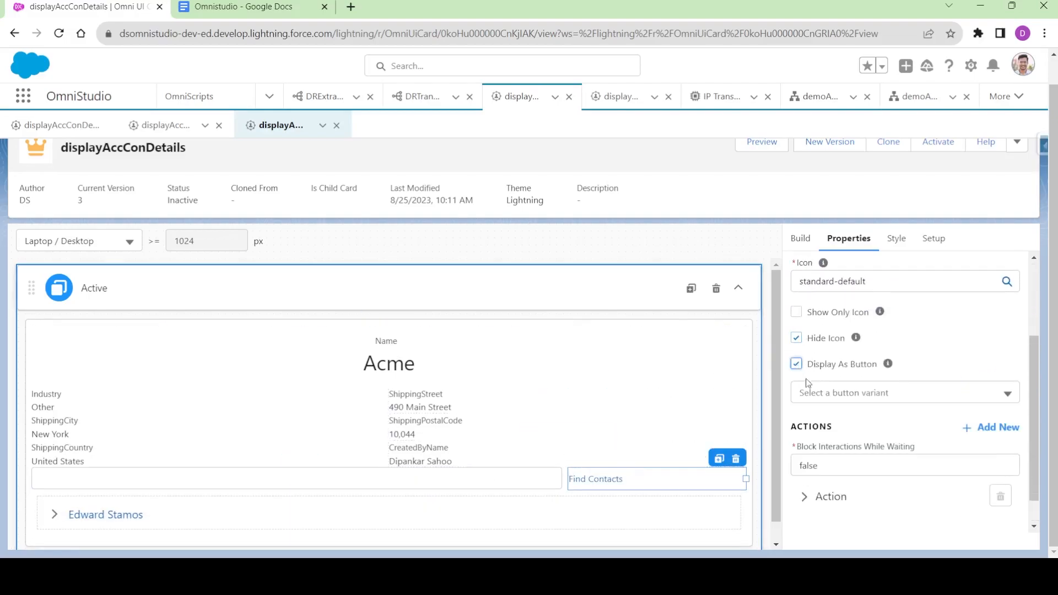
{"action": "left_click", "coordinate": [836, 396]}
{"action": "left_click", "coordinate": [836, 445]}
- Set Block Interactions While Waiting to true for the Find Contacts action
{"action": "scroll", "coordinate": [849, 430], "scroll_direction": "down", "scroll_amount": 1}
{"action": "left_click", "coordinate": [849, 429]}
{"action": "double_click", "coordinate": [849, 427]}
{"action": "type", "text": "true"}
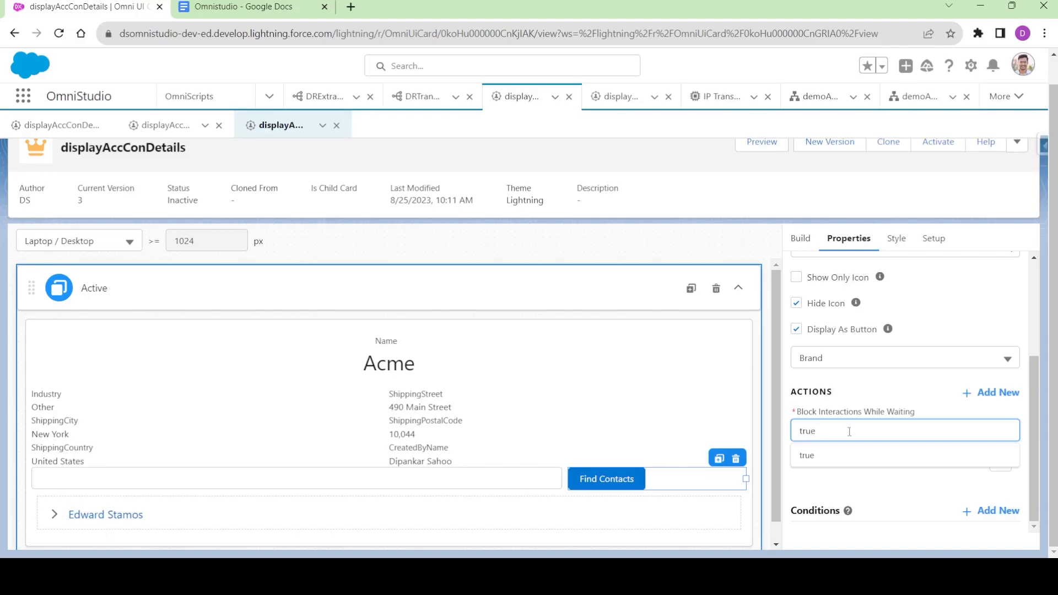
{"action": "left_click", "coordinate": [841, 458]}
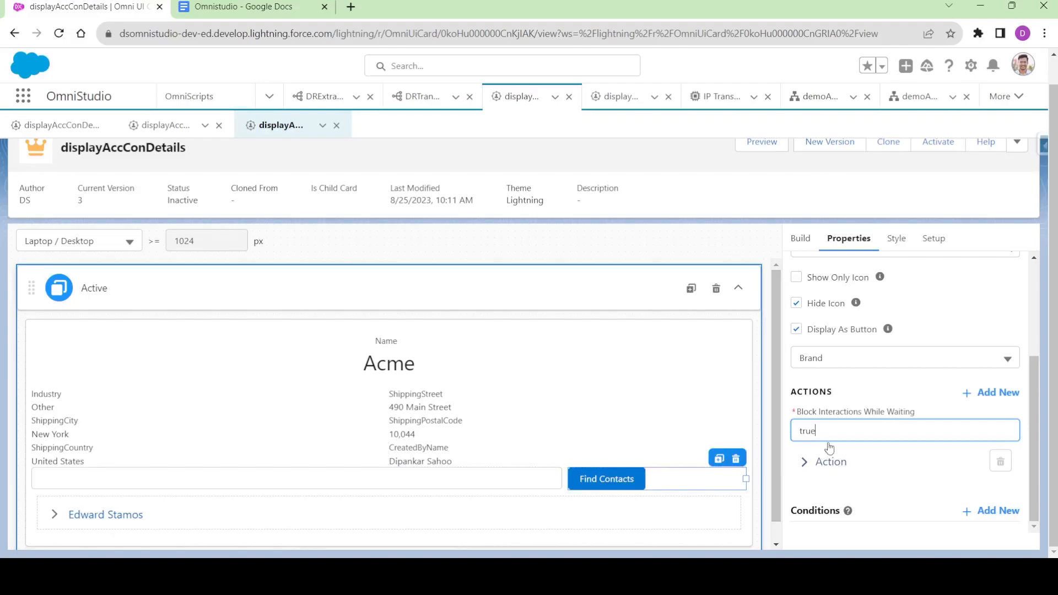
- Set the text input's field binding to {ContactFirstName} and copy the name inside the braces
{"action": "left_click", "coordinate": [429, 480]}
{"action": "left_click", "coordinate": [827, 358]}
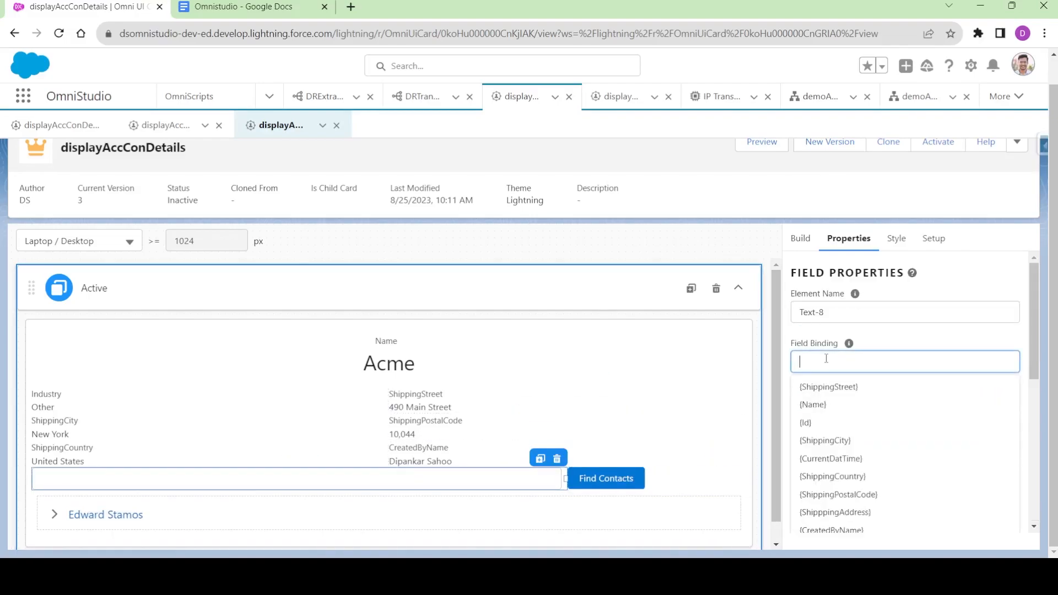
{"action": "type", "text": "{}"}
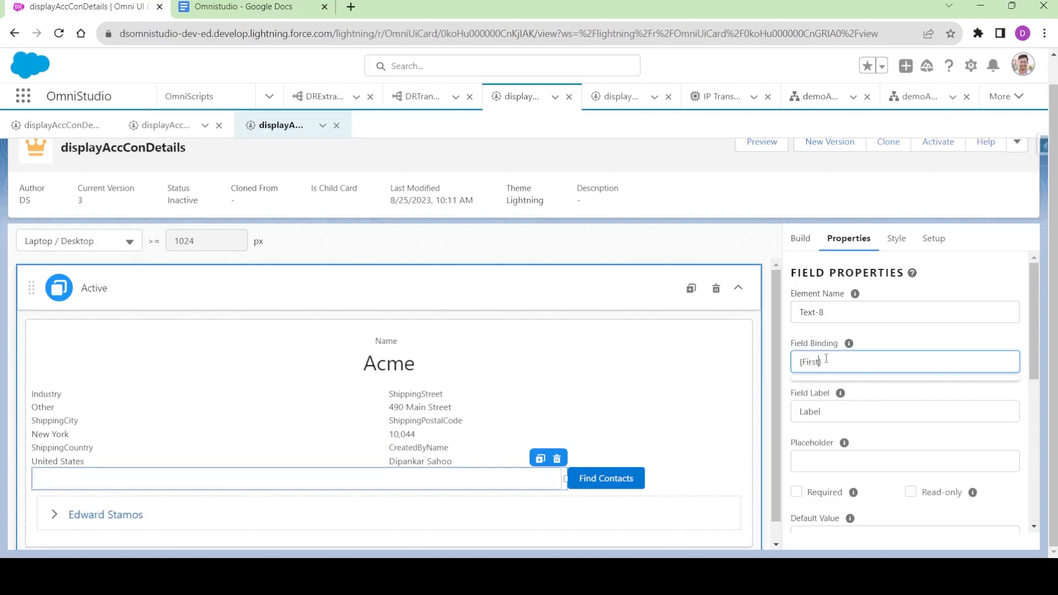
{"action": "type", "text": "FirstName"}
{"action": "type", "text": "Contact"}
{"action": "double_click", "coordinate": [826, 359]}
{"action": "key", "text": "ctrl+c"}
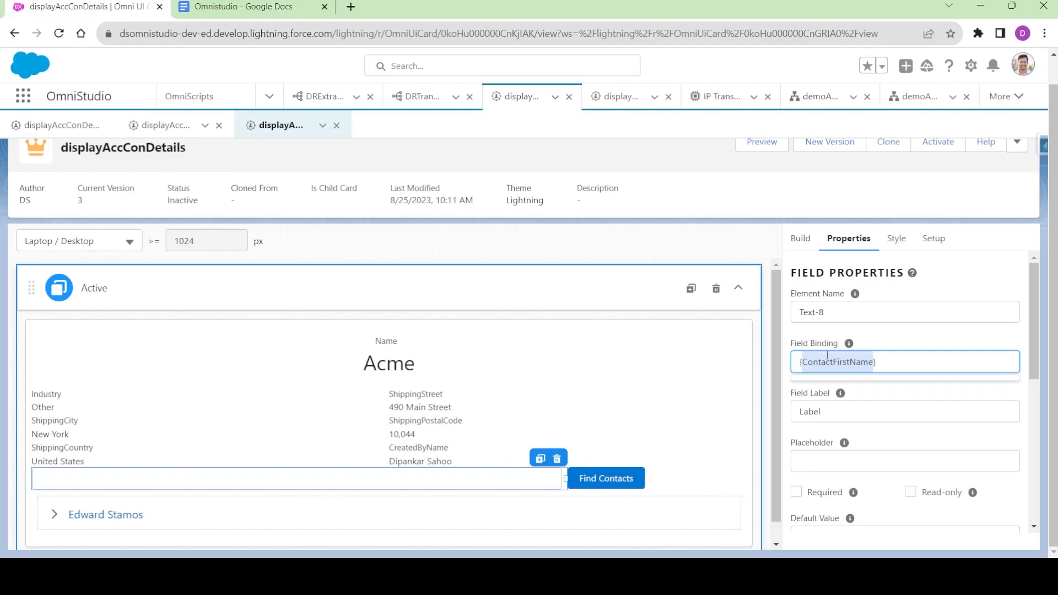
- Examine the card's data source and input map, and the Get Data action's properties in the demoAccConDetails OmniScript
{"action": "left_click", "coordinate": [607, 479]}
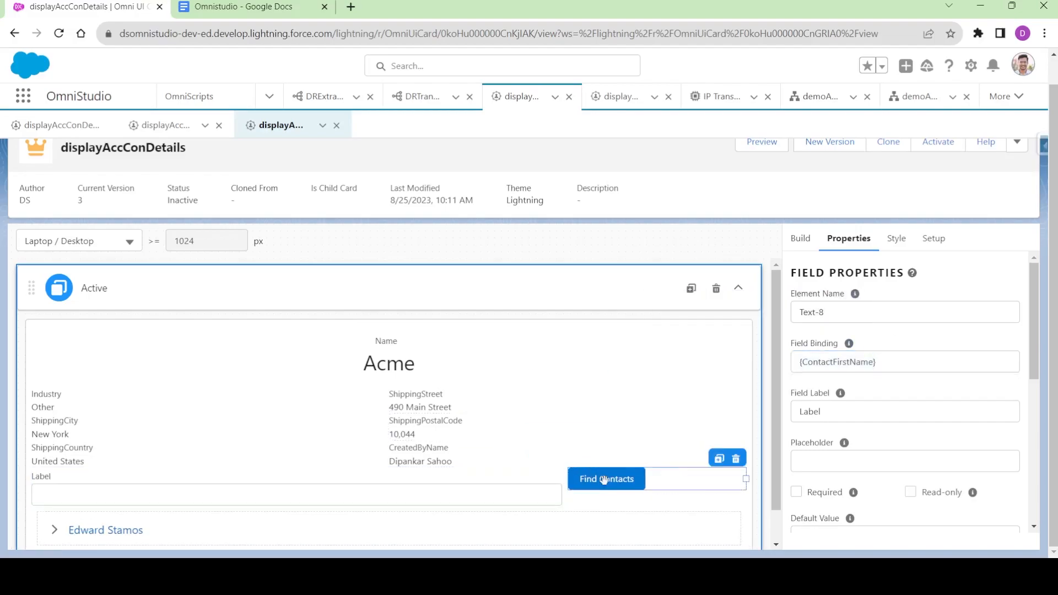
{"action": "scroll", "coordinate": [865, 458], "scroll_direction": "down", "scroll_amount": 3}
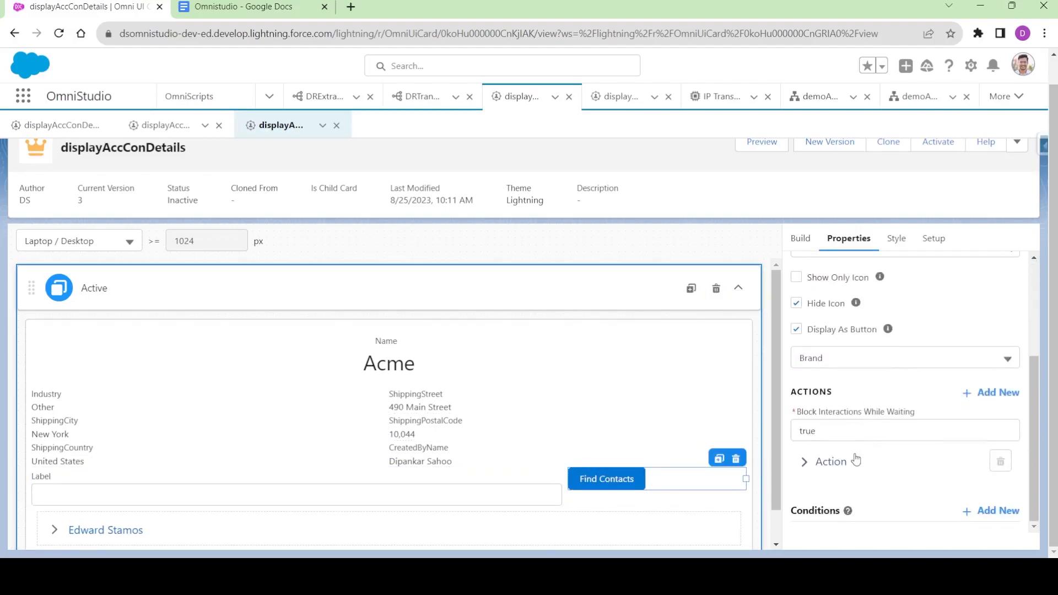
{"action": "left_click", "coordinate": [932, 238]}
{"action": "scroll", "coordinate": [897, 408], "scroll_direction": "down", "scroll_amount": 10}
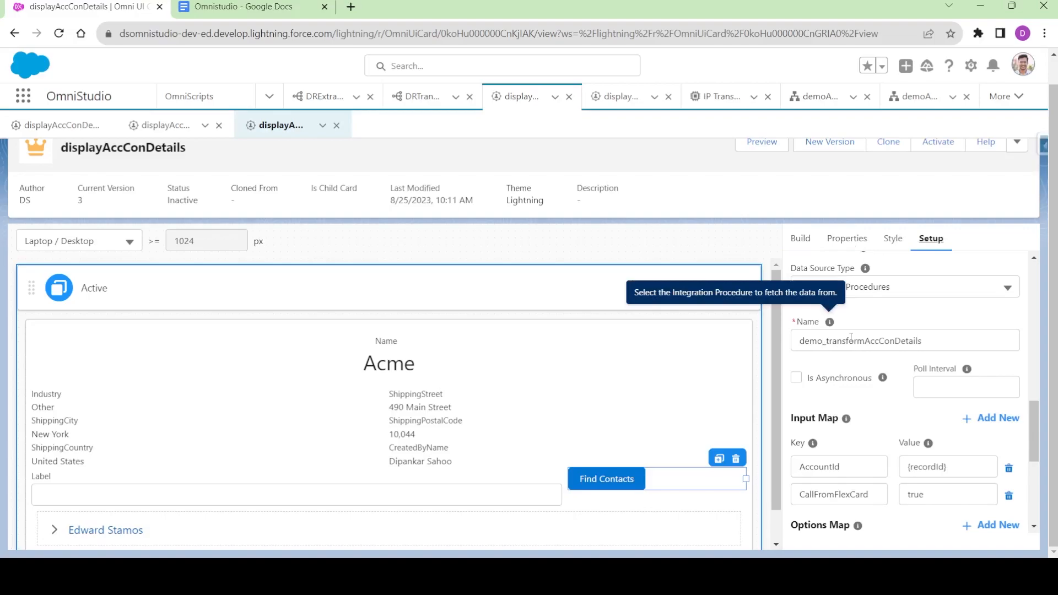
{"action": "left_click", "coordinate": [940, 101]}
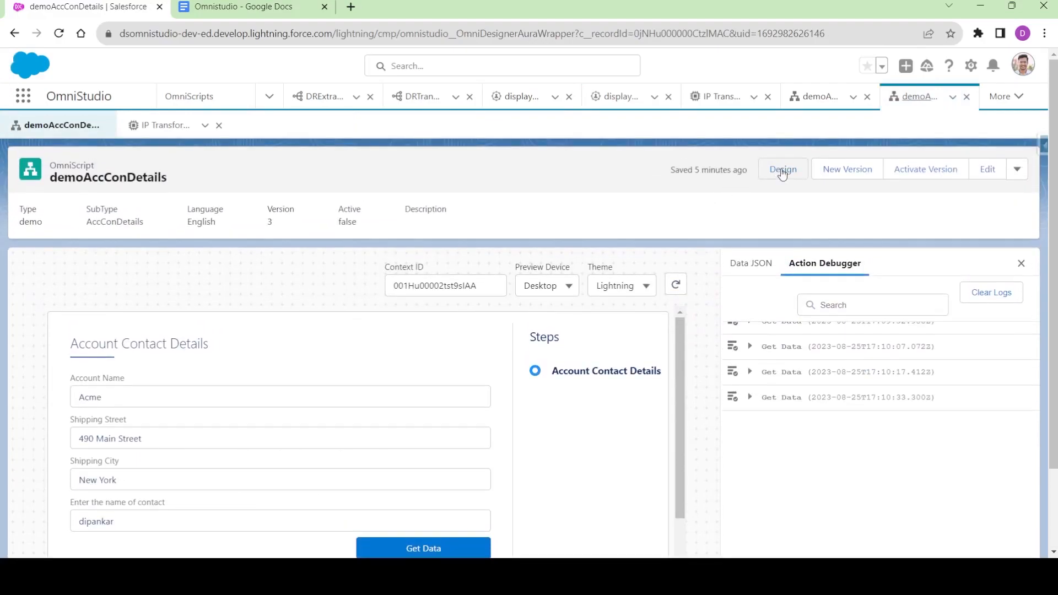
{"action": "left_click", "coordinate": [783, 170]}
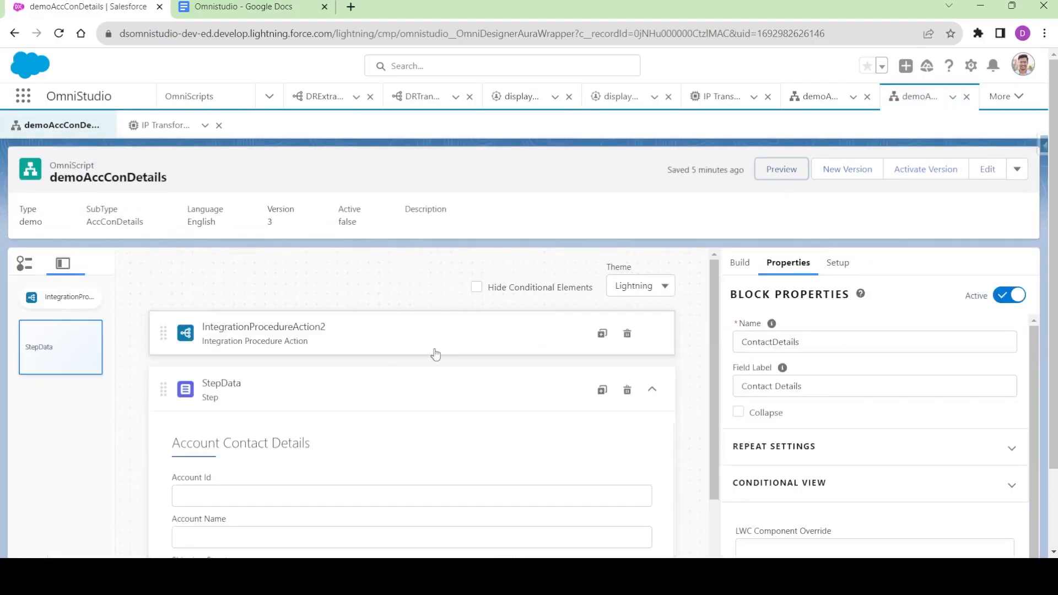
{"action": "scroll", "coordinate": [441, 385], "scroll_direction": "down", "scroll_amount": 5}
{"action": "left_click", "coordinate": [575, 445]}
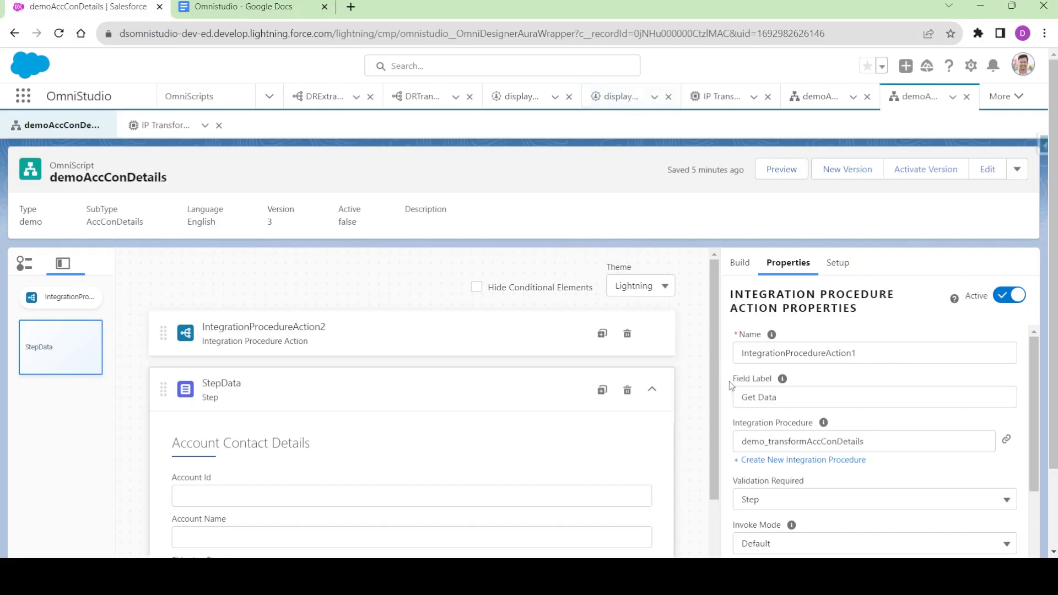
{"action": "scroll", "coordinate": [756, 415], "scroll_direction": "down", "scroll_amount": 1}
{"action": "scroll", "coordinate": [756, 416], "scroll_direction": "down", "scroll_amount": 3}
{"action": "scroll", "coordinate": [709, 342], "scroll_direction": "down", "scroll_amount": 4}
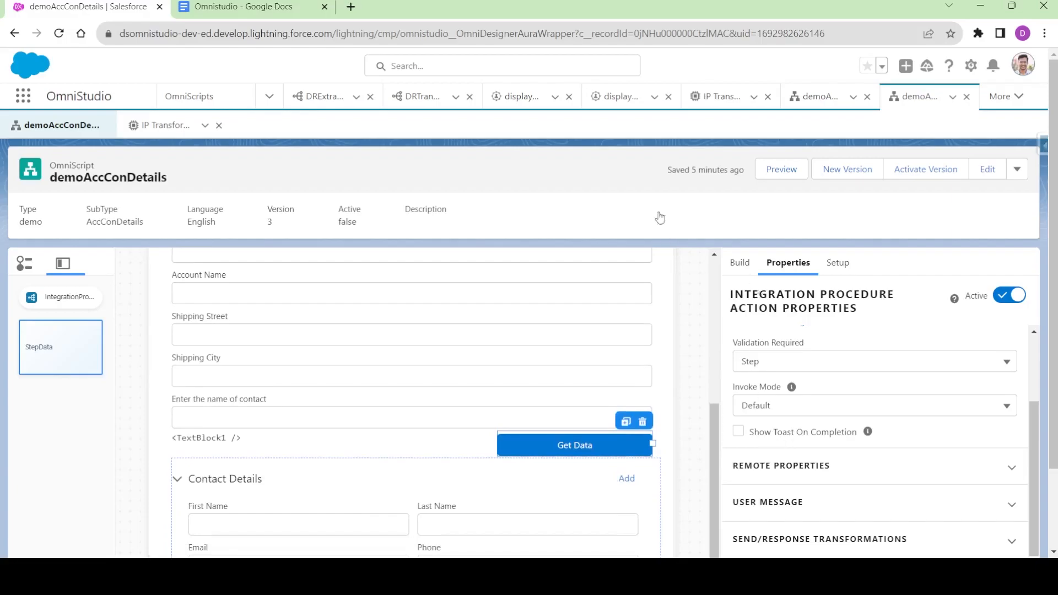
{"action": "left_click", "coordinate": [621, 104]}
- Back in the displayAccConDetails card, expand the Find Contacts button's nested action and set its label to Get Contacts
{"action": "left_click", "coordinate": [520, 98]}
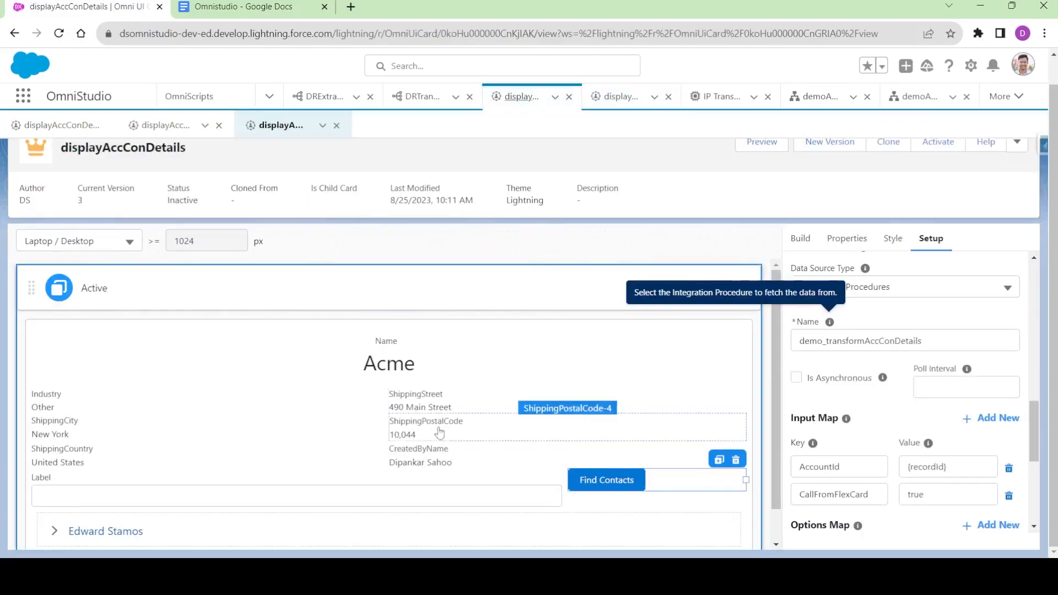
{"action": "left_click", "coordinate": [609, 481]}
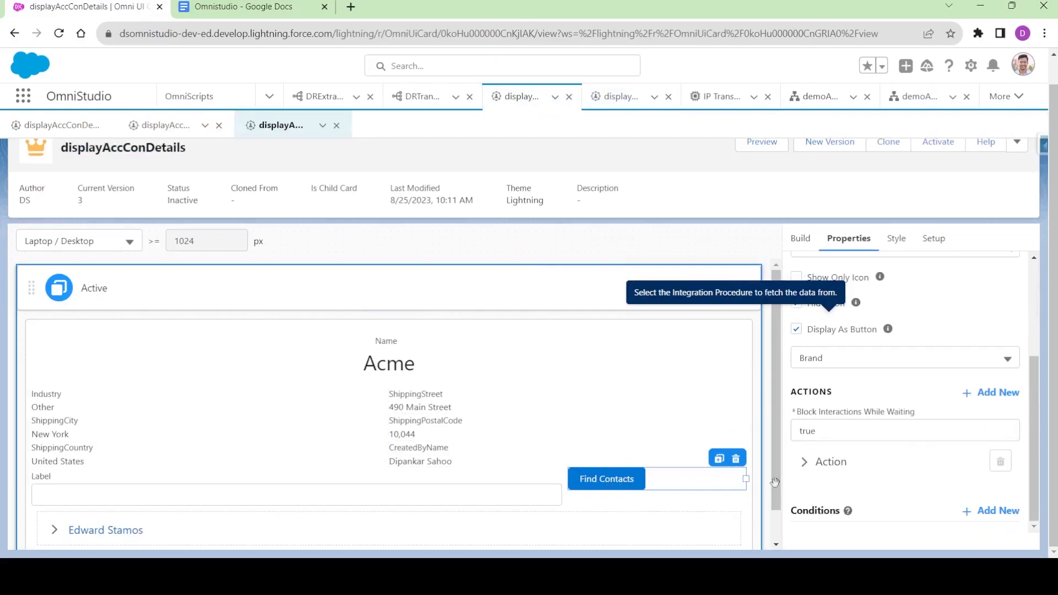
{"action": "left_click", "coordinate": [806, 465]}
{"action": "scroll", "coordinate": [881, 441], "scroll_direction": "down", "scroll_amount": 3}
{"action": "double_click", "coordinate": [825, 369]}
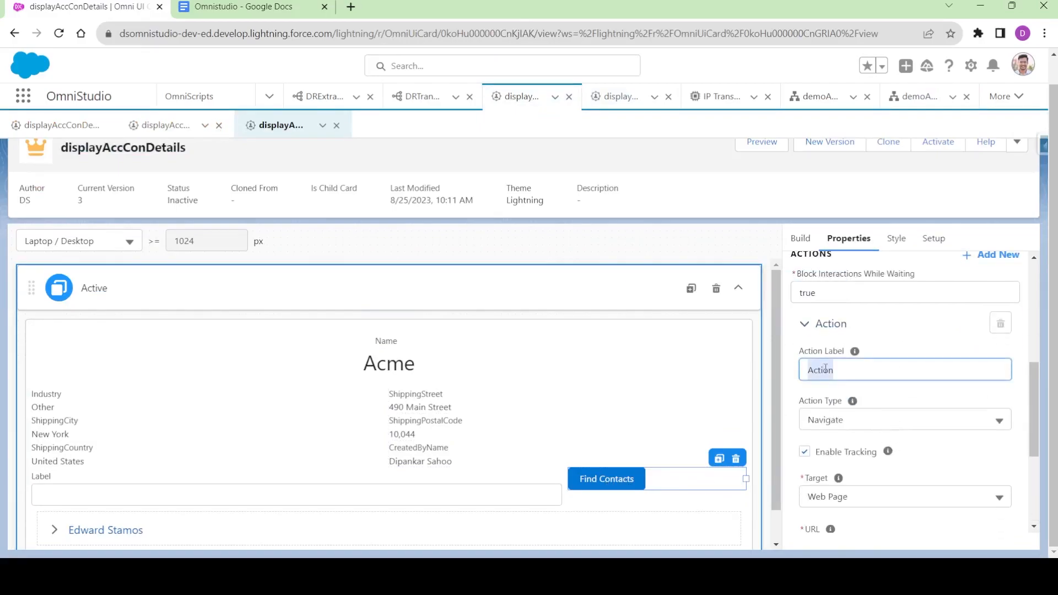
{"action": "type", "text": "Get Contacts"}
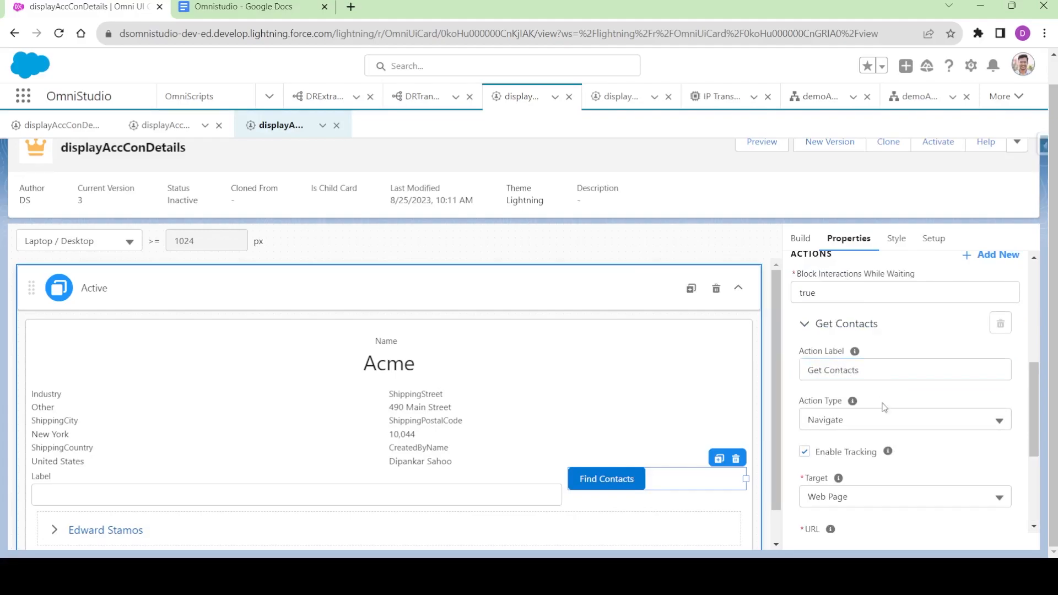
- Set the Get Contacts action type to Data with Integration Procedures as its data source type
{"action": "left_click", "coordinate": [848, 420]}
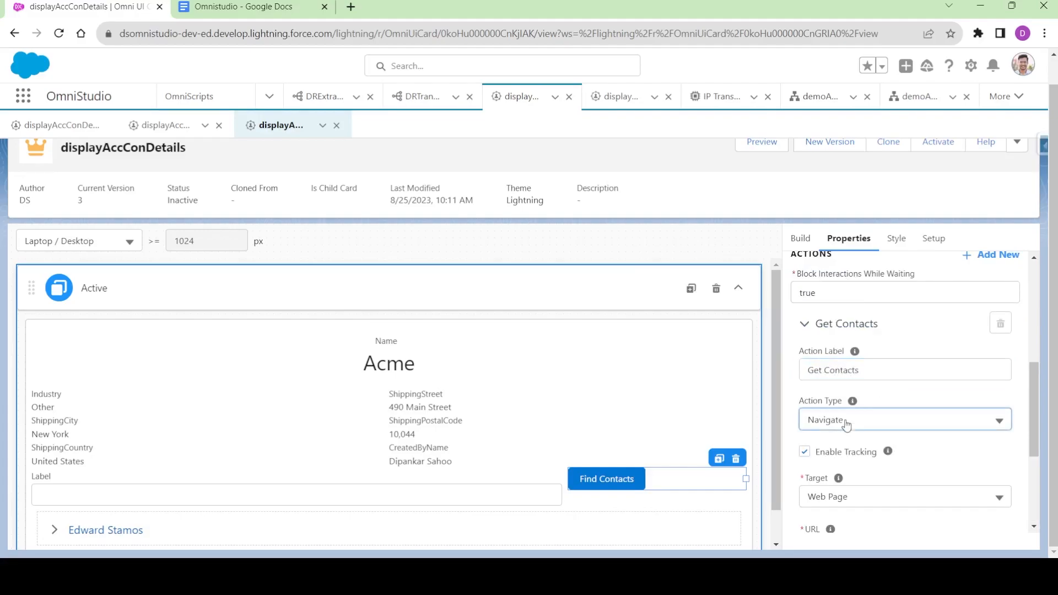
{"action": "left_click", "coordinate": [835, 470]}
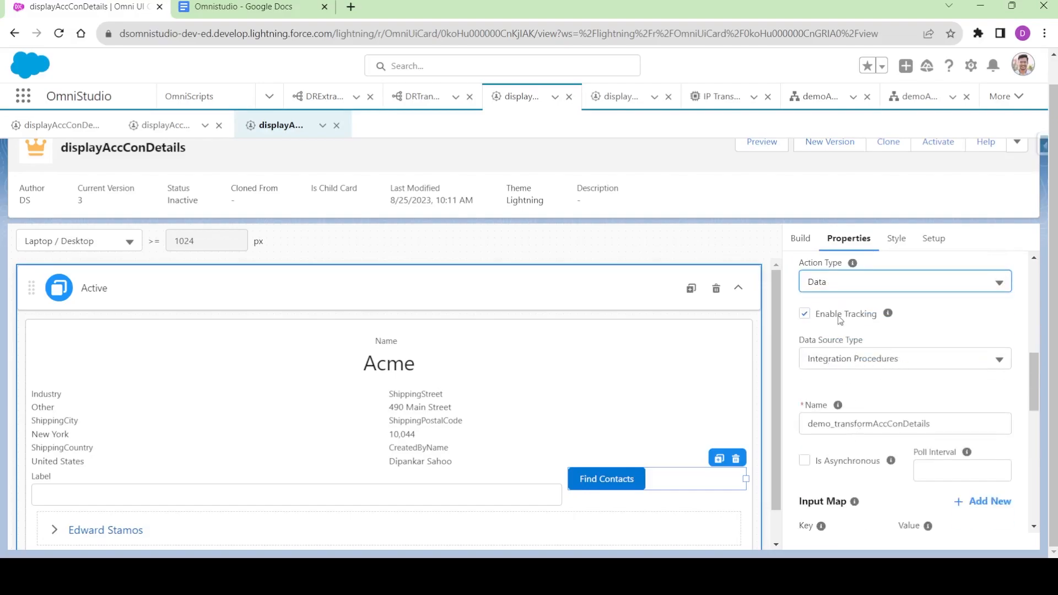
{"action": "left_click", "coordinate": [868, 360]}
{"action": "scroll", "coordinate": [857, 448], "scroll_direction": "down", "scroll_amount": 3}
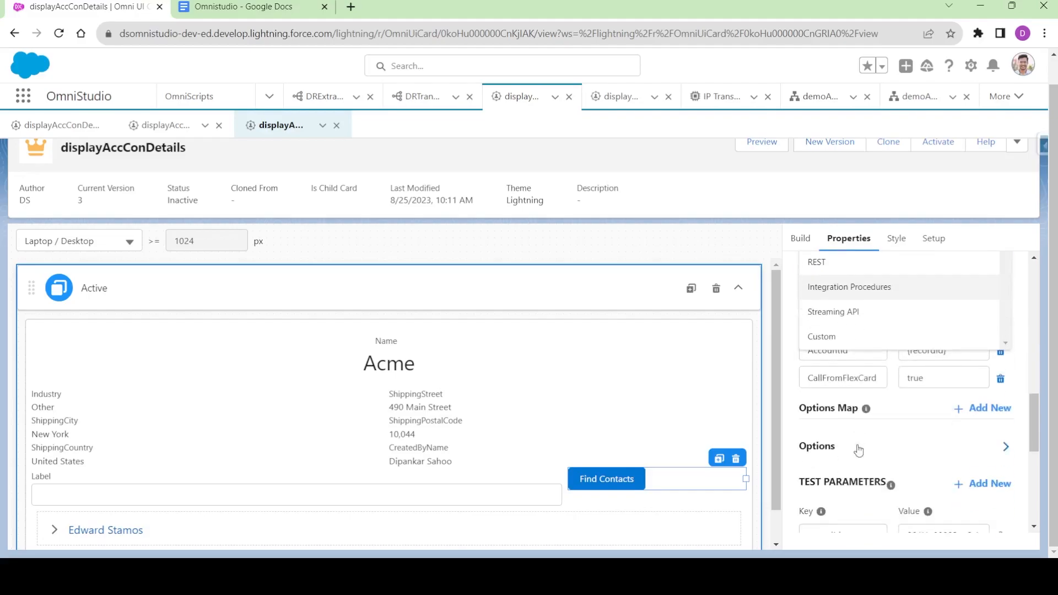
{"action": "left_click", "coordinate": [860, 280]}
{"action": "scroll", "coordinate": [861, 381], "scroll_direction": "up", "scroll_amount": 1}
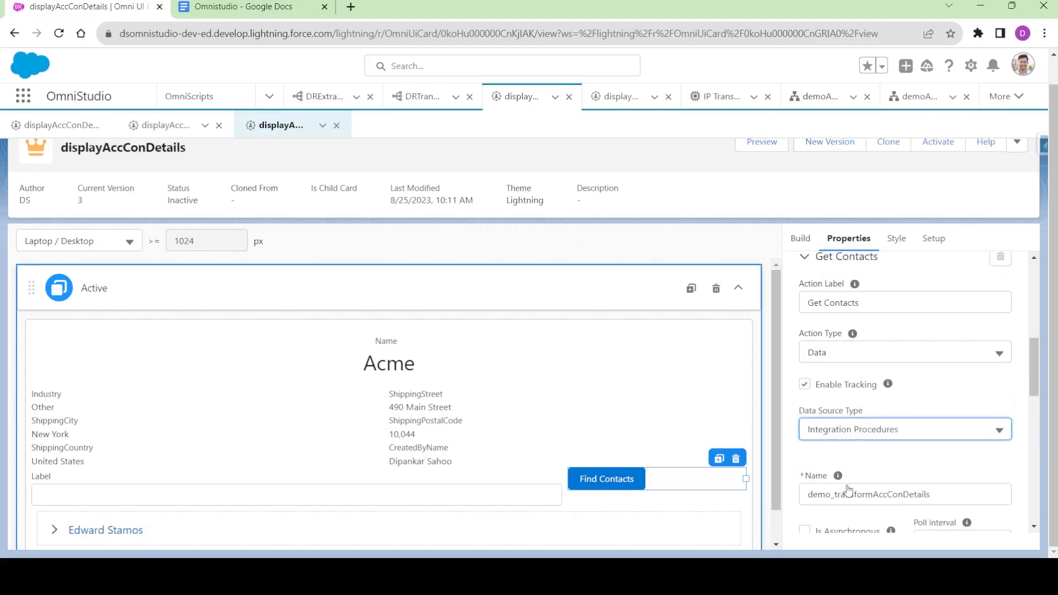
- Try to replace the CallFromFlexCard key in the Get Contacts input map with the copied field name
{"action": "scroll", "coordinate": [845, 489], "scroll_direction": "down", "scroll_amount": 4}
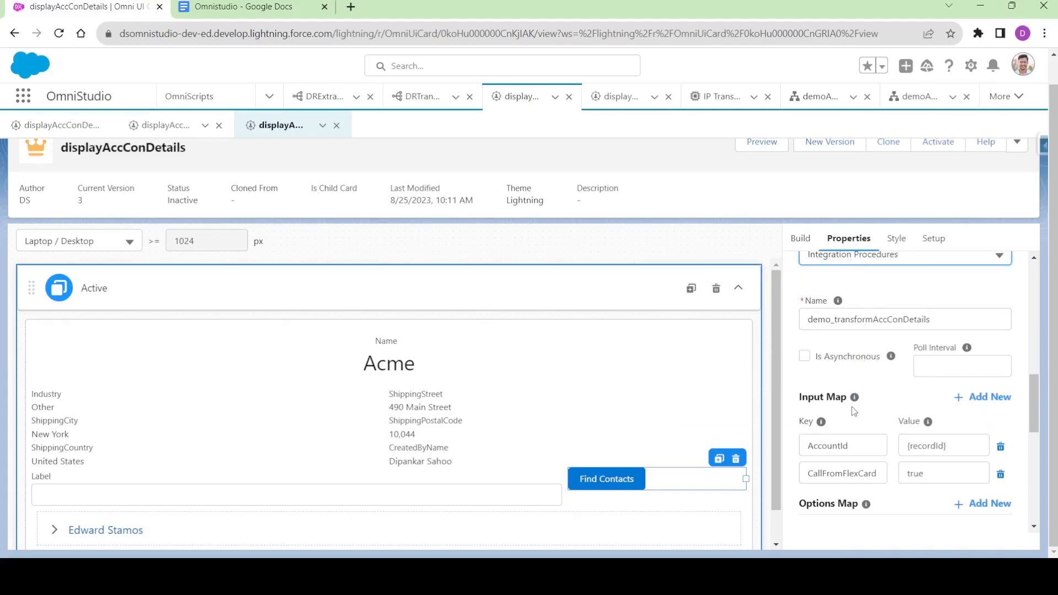
{"action": "double_click", "coordinate": [826, 474]}
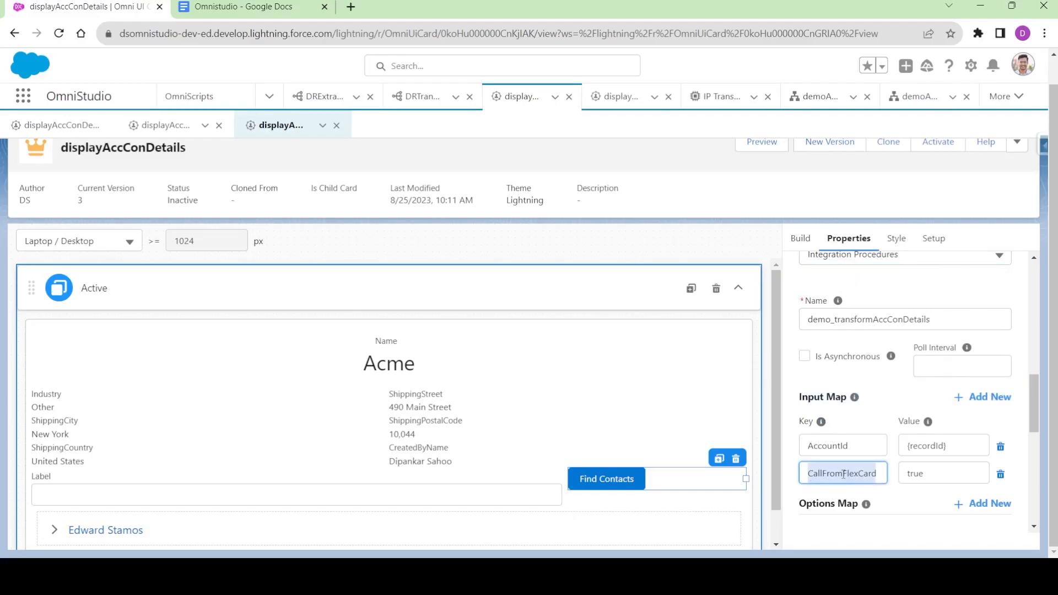
{"action": "key", "text": "ctrl+v"}
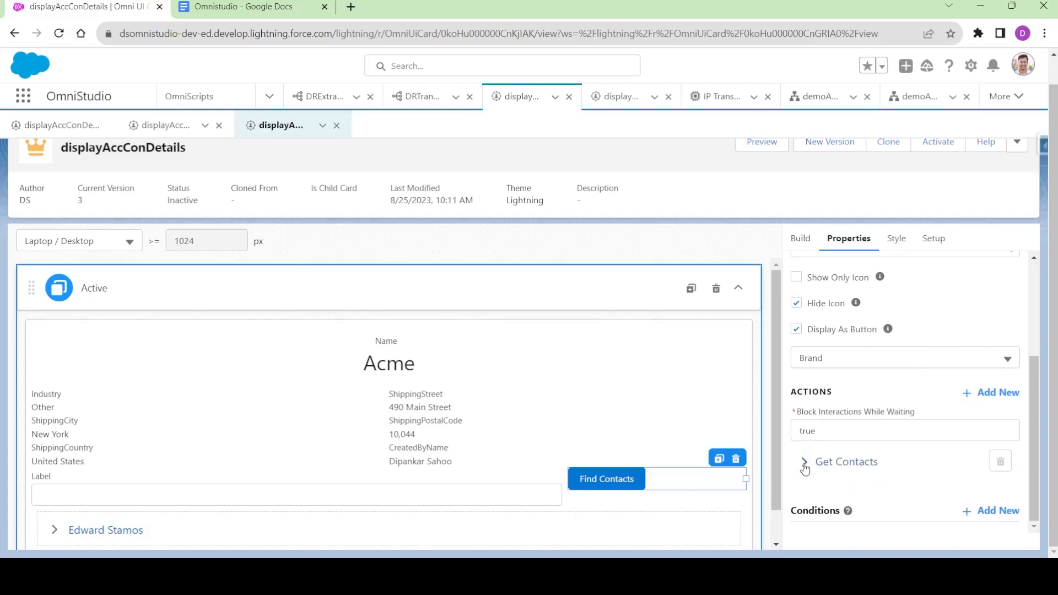
- Check which input name ListAction1's Filter List Formula uses in the IP Transform Acc Con Details integration procedure
{"action": "left_click", "coordinate": [805, 463]}
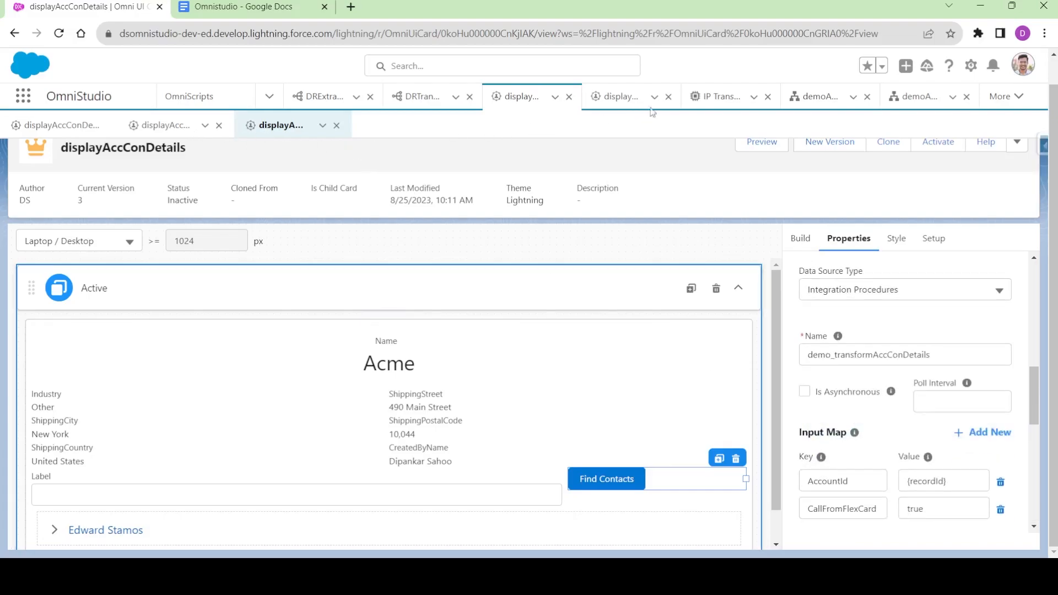
{"action": "left_click", "coordinate": [913, 99]}
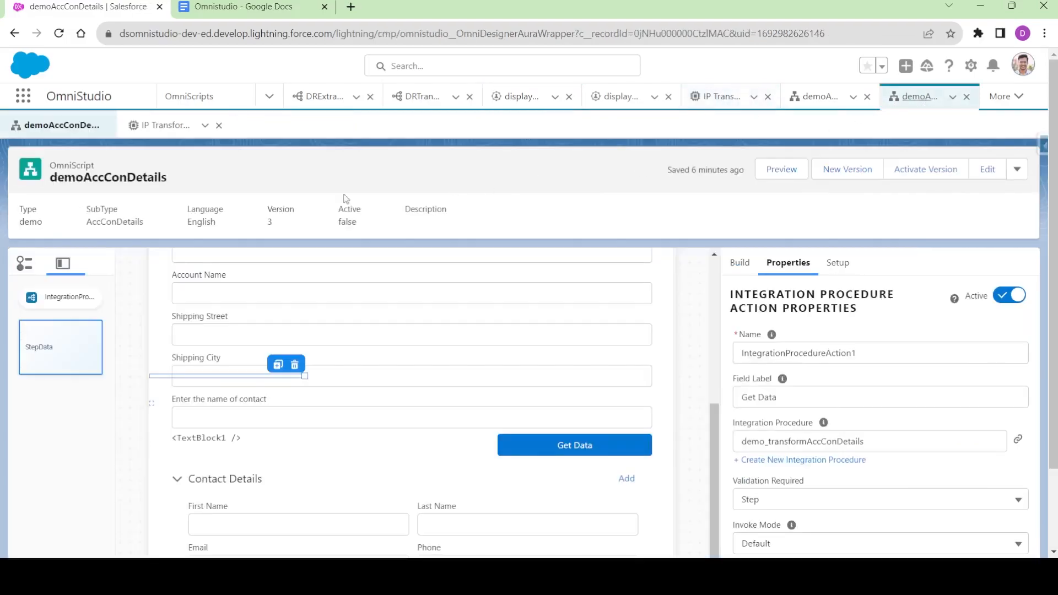
{"action": "left_click", "coordinate": [165, 126]}
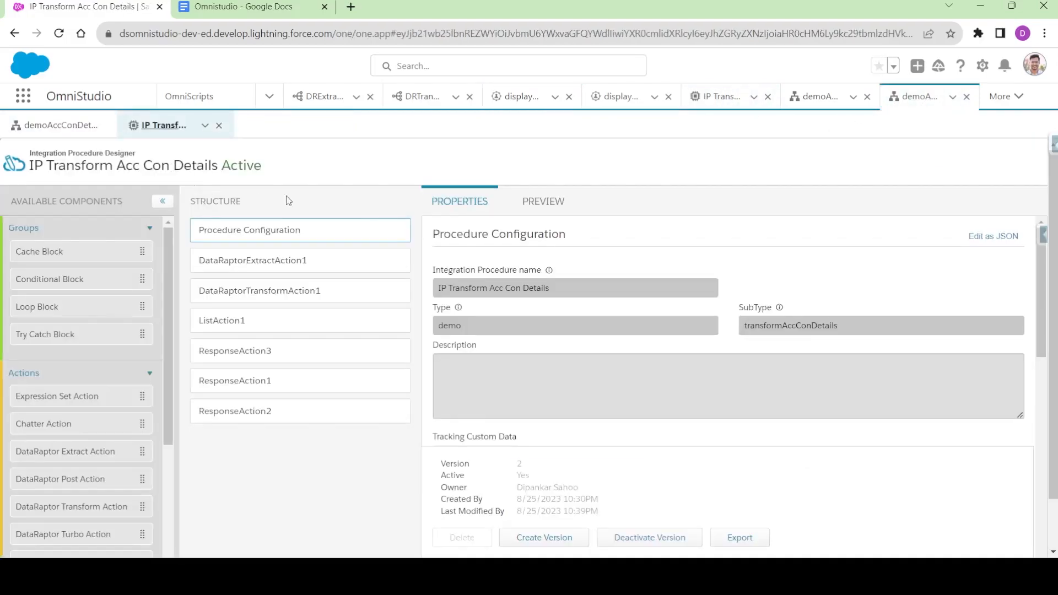
{"action": "left_click", "coordinate": [284, 326]}
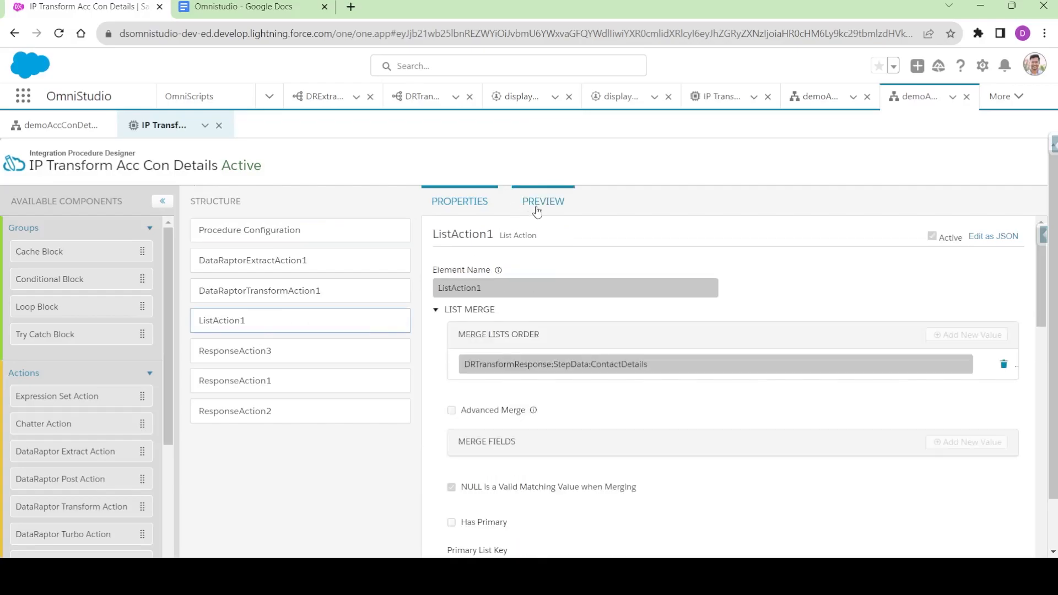
{"action": "left_click", "coordinate": [536, 207]}
{"action": "left_click", "coordinate": [40, 204]}
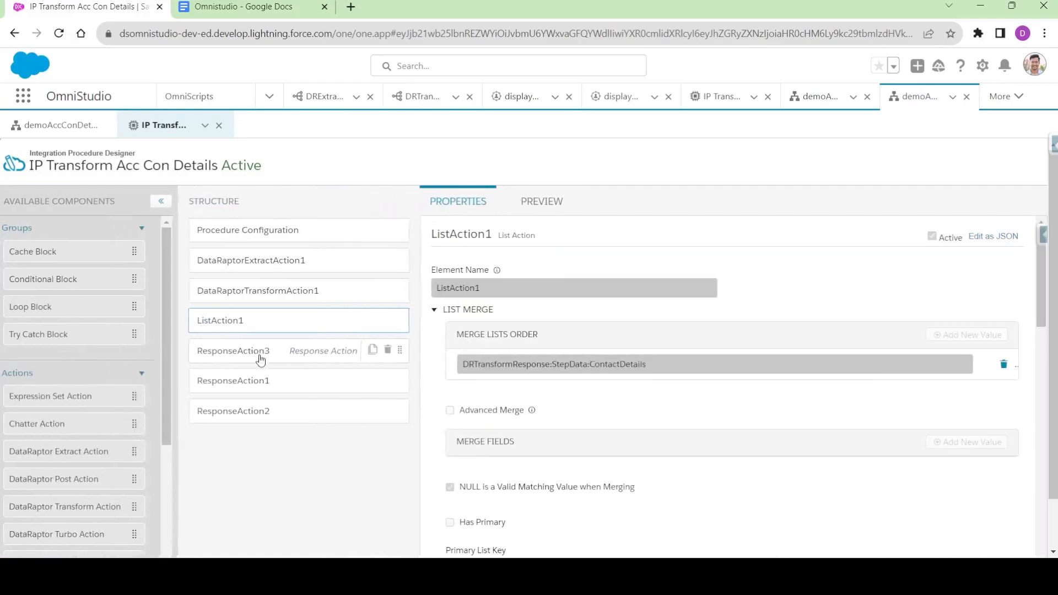
{"action": "scroll", "coordinate": [534, 283], "scroll_direction": "down", "scroll_amount": 10}
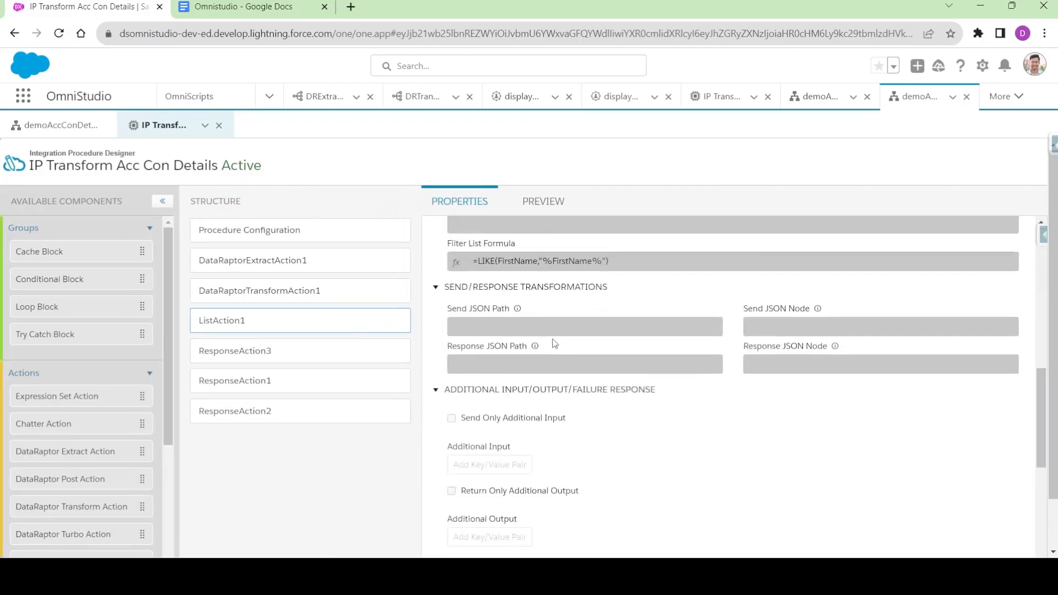
{"action": "double_click", "coordinate": [564, 261]}
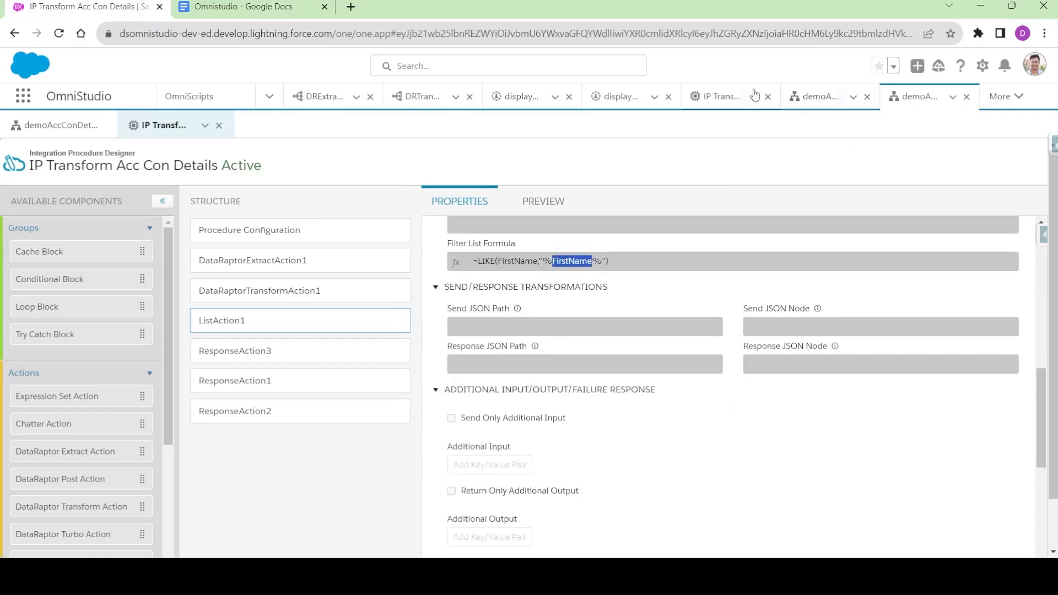
- Replace the CallFromFlexCard key in the Get Contacts input map with FirstName
{"action": "left_click", "coordinate": [531, 103]}
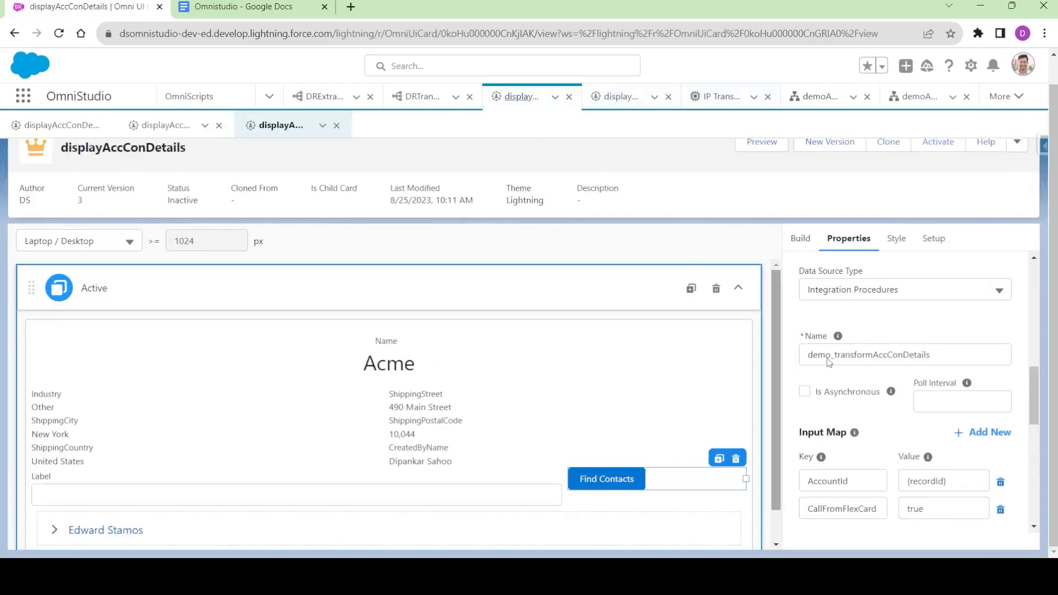
{"action": "double_click", "coordinate": [839, 513]}
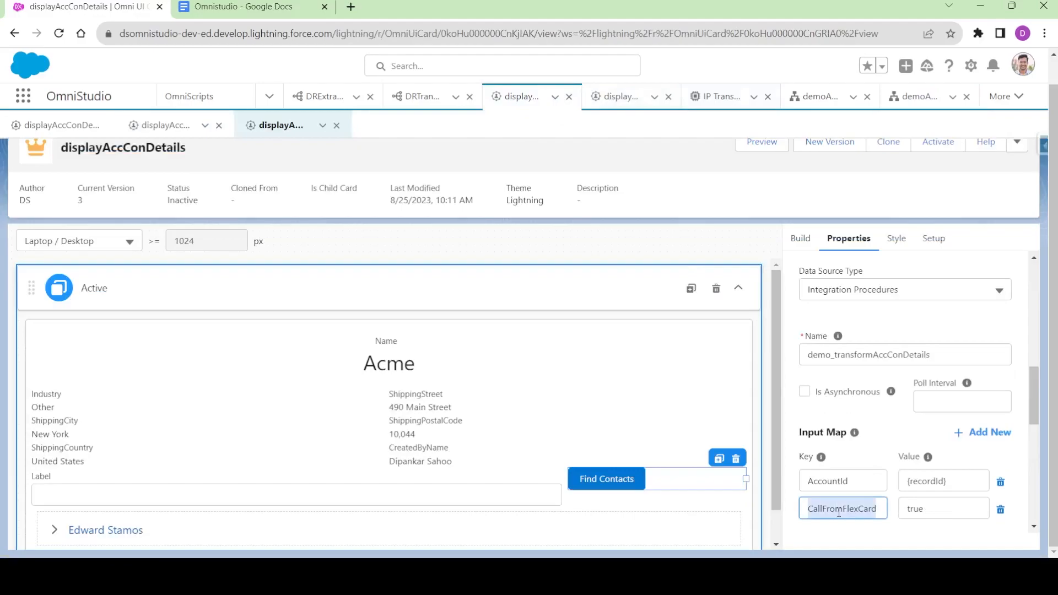
{"action": "type", "text": "First"}
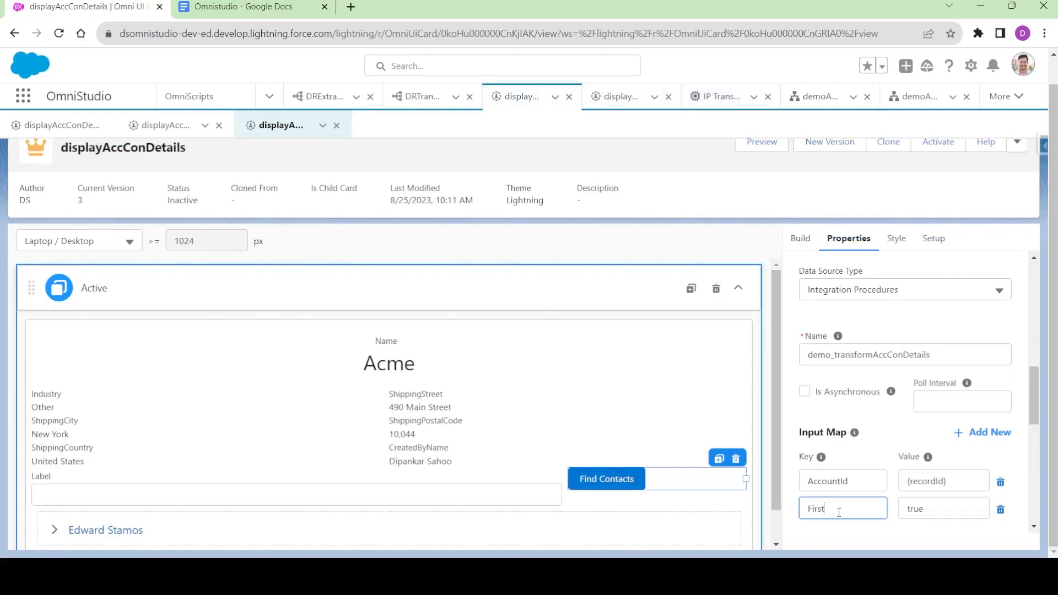
{"action": "type", "text": "Name"}
- Select the ContactFirstName name in the Field Binding of the card's text input for reuse in the action's input map
{"action": "left_click", "coordinate": [910, 509]}
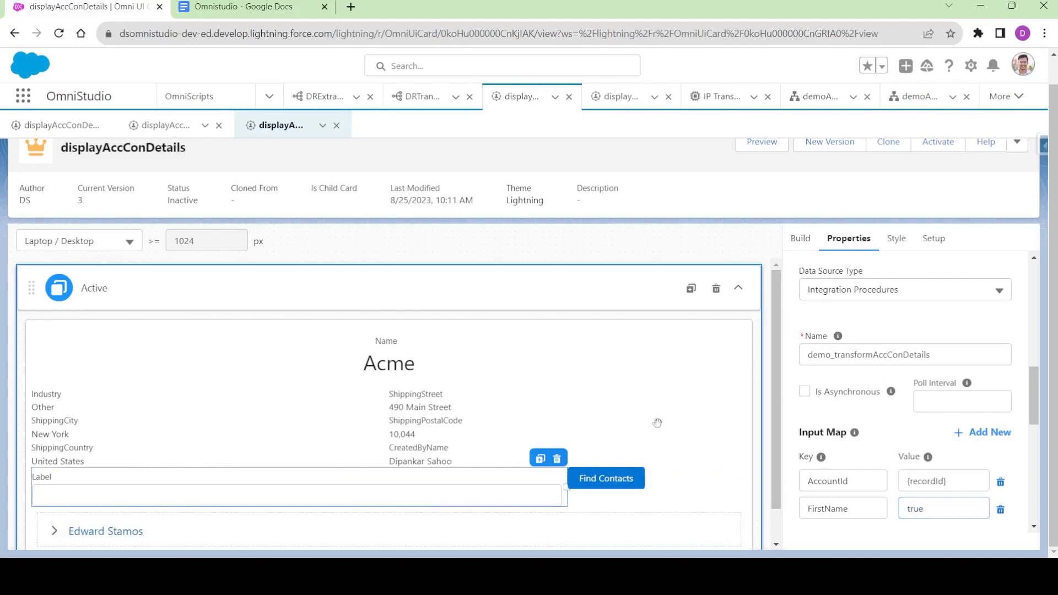
{"action": "scroll", "coordinate": [846, 365], "scroll_direction": "up", "scroll_amount": 6}
{"action": "double_click", "coordinate": [831, 364]}
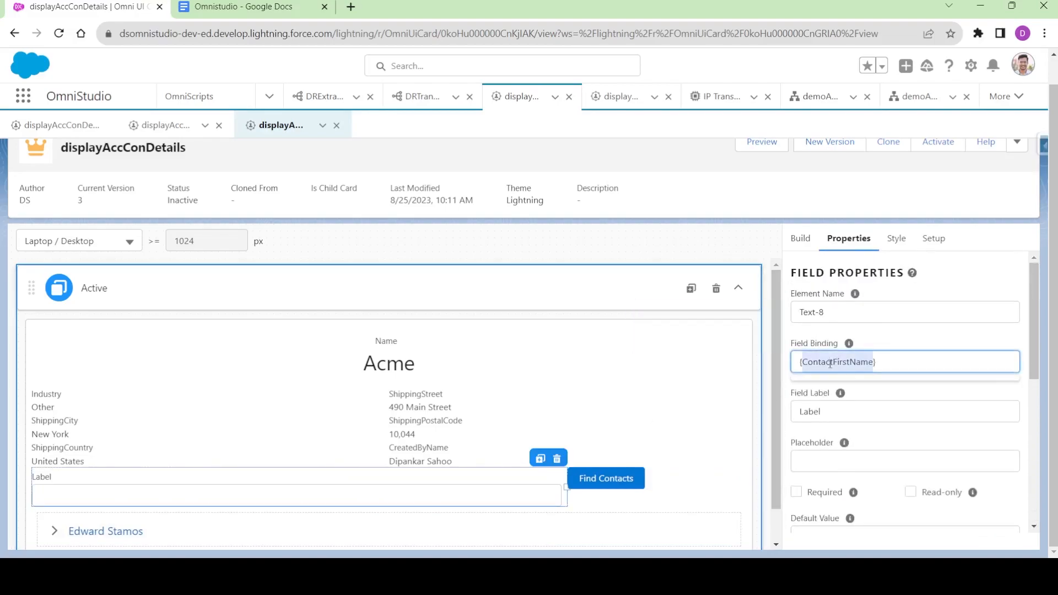
- Set the value of the CallFromFlexCard entry in the Get Contacts action's Input Map to {ContactFirstName}
{"action": "left_click", "coordinate": [629, 485]}
{"action": "scroll", "coordinate": [842, 483], "scroll_direction": "down", "scroll_amount": 3}
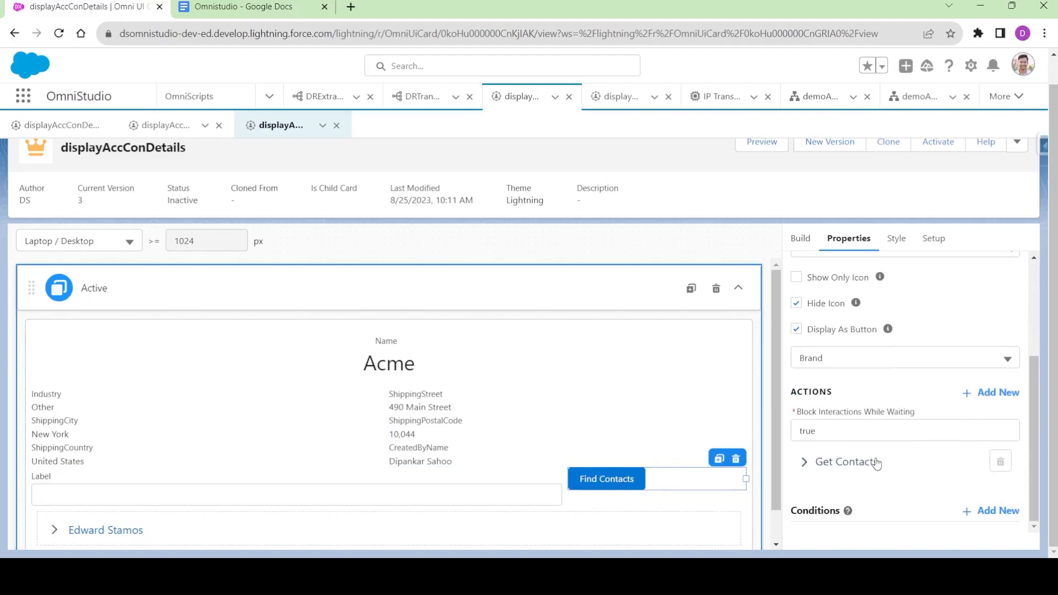
{"action": "left_click", "coordinate": [805, 463]}
{"action": "scroll", "coordinate": [890, 481], "scroll_direction": "down", "scroll_amount": 3}
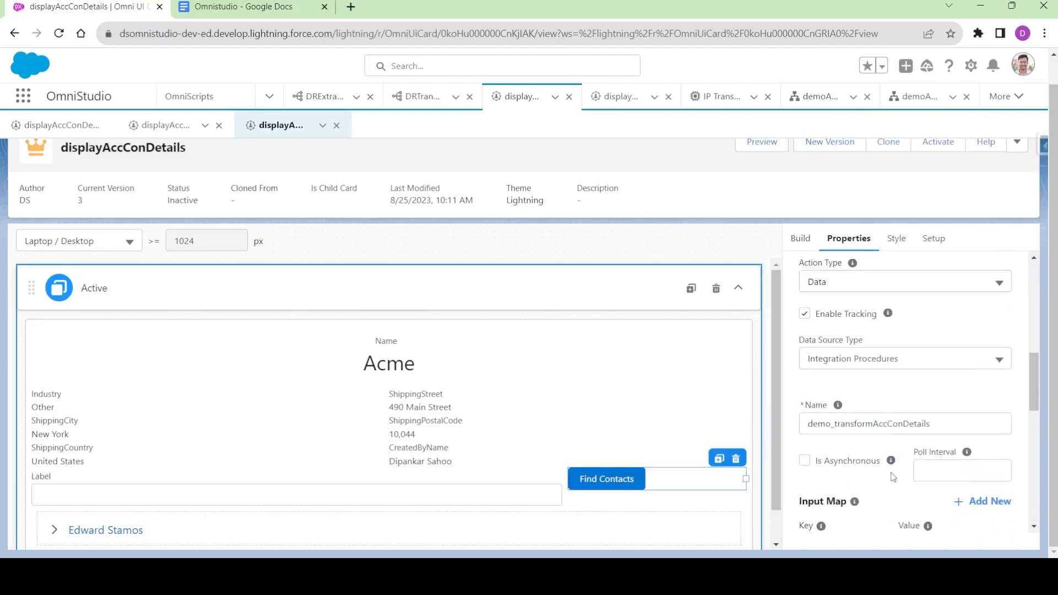
{"action": "scroll", "coordinate": [894, 477], "scroll_direction": "down", "scroll_amount": 4}
{"action": "left_click", "coordinate": [917, 372]}
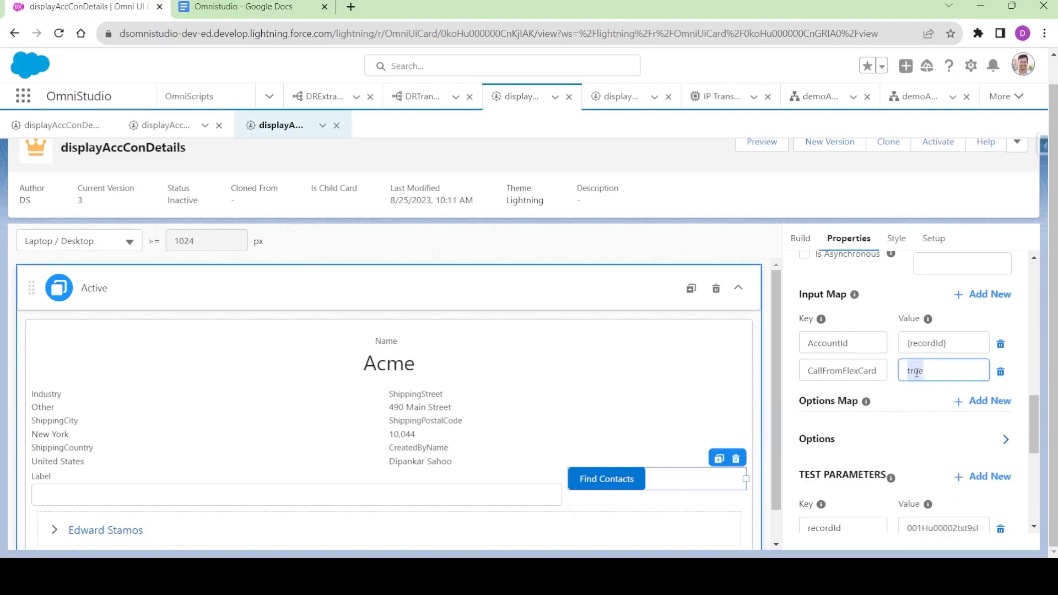
{"action": "key", "text": "BackSpace"}
{"action": "type", "text": "{ContactFirstName"}
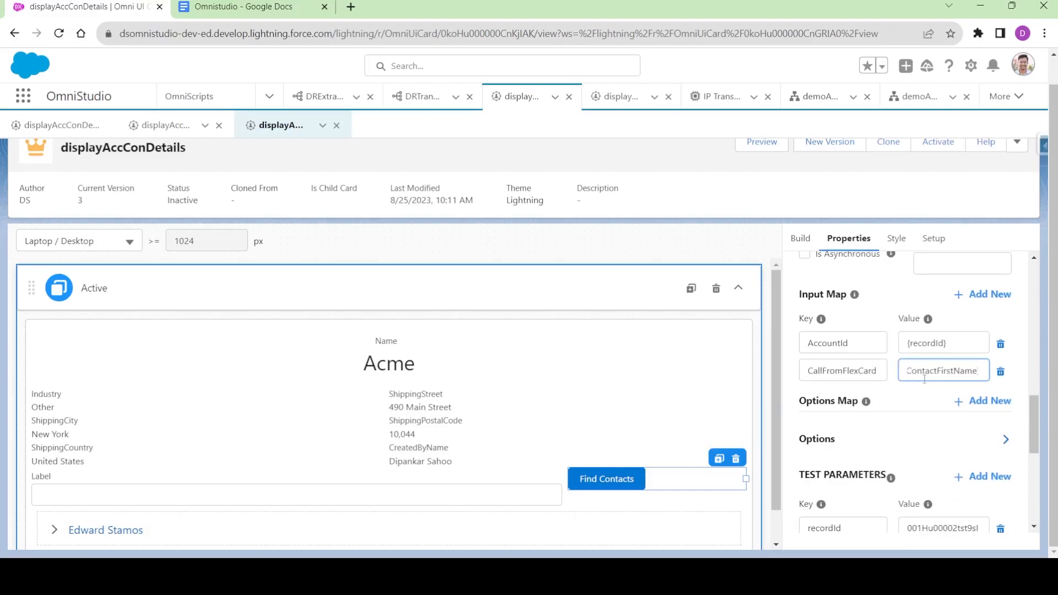
- Replace the key paired with {ContactFirstName} in the Input Map with FirstName
{"action": "double_click", "coordinate": [830, 371]}
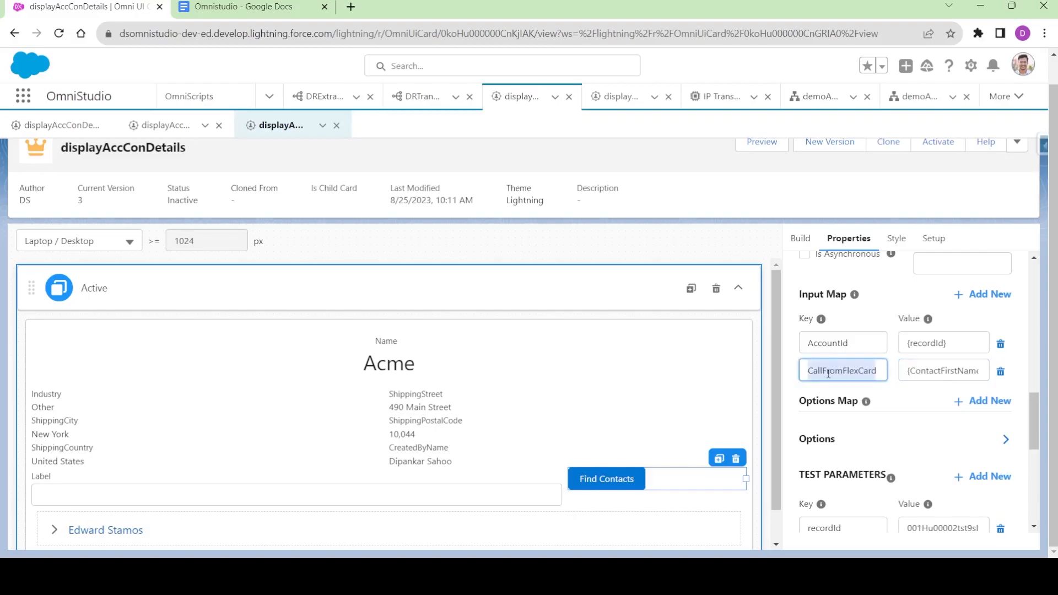
{"action": "type", "text": "First"}
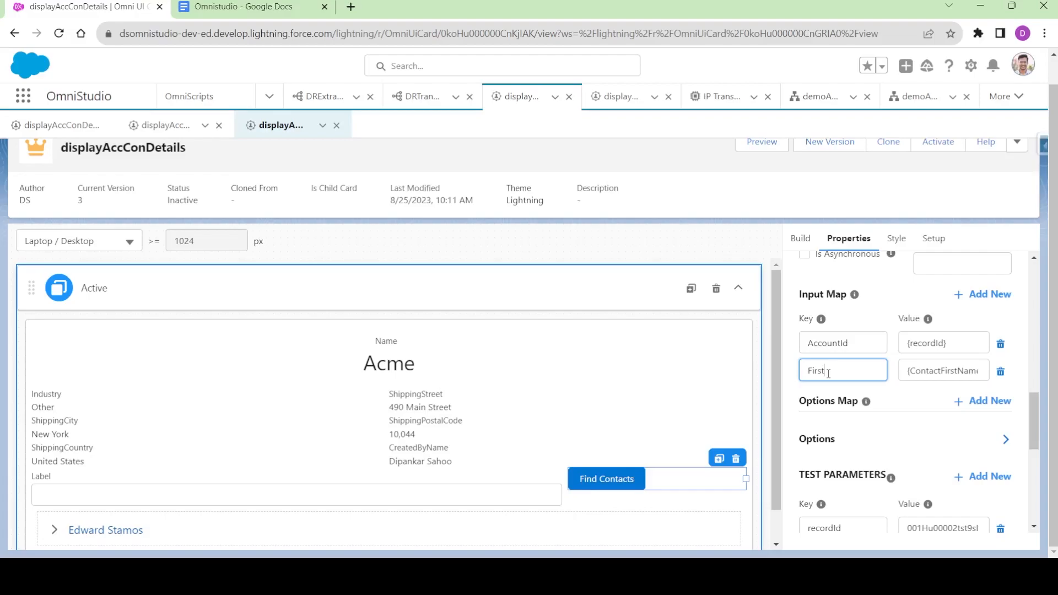
{"action": "type", "text": "Name"}
{"action": "left_click_drag", "start_coordinate": [910, 372], "coordinate": [980, 371]}
- Delete the CallFromFlexCard test parameter and save the Get Contacts action's data source
{"action": "scroll", "coordinate": [886, 384], "scroll_direction": "down", "scroll_amount": 2}
{"action": "scroll", "coordinate": [886, 384], "scroll_direction": "down", "scroll_amount": 1}
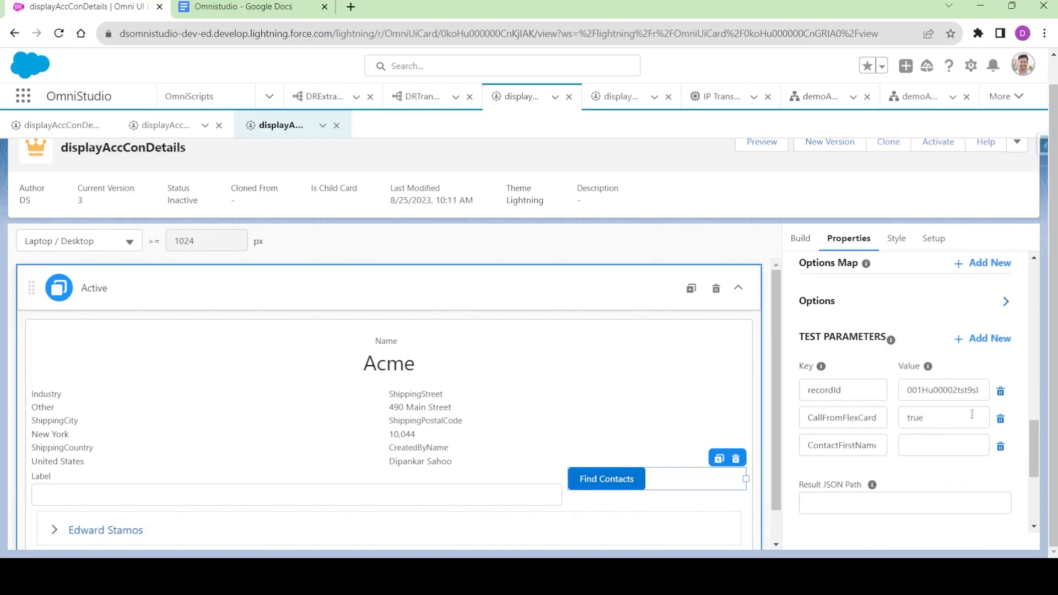
{"action": "left_click", "coordinate": [1001, 418]}
{"action": "scroll", "coordinate": [882, 447], "scroll_direction": "down", "scroll_amount": 2}
{"action": "left_click", "coordinate": [822, 452]}
- Fetch the action's test results with an empty ContactFirstName and examine the StepData and ContactDetails nodes in the JSON
{"action": "left_click", "coordinate": [868, 453]}
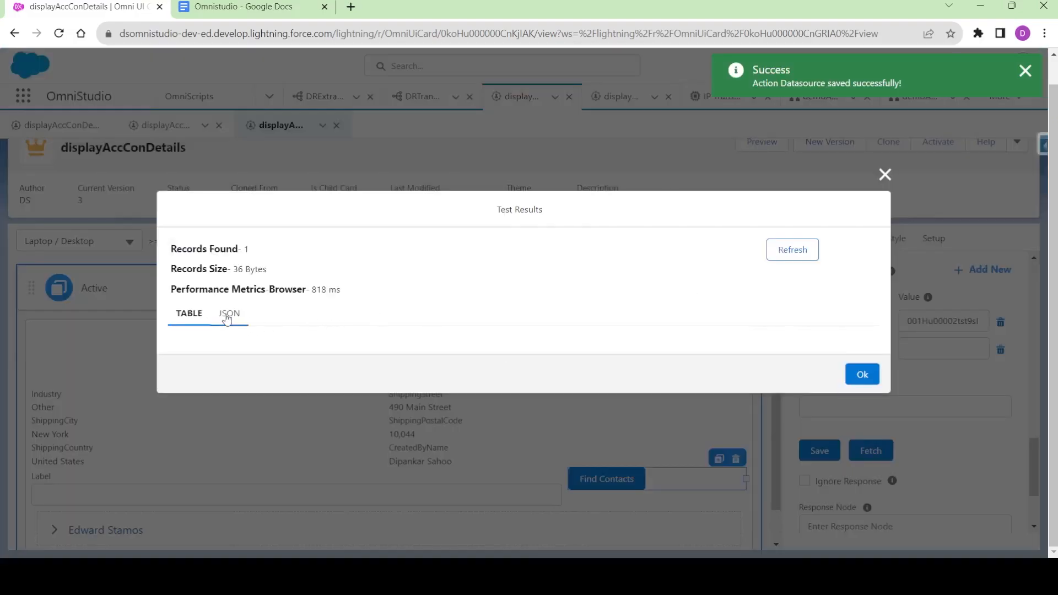
{"action": "left_click", "coordinate": [226, 319]}
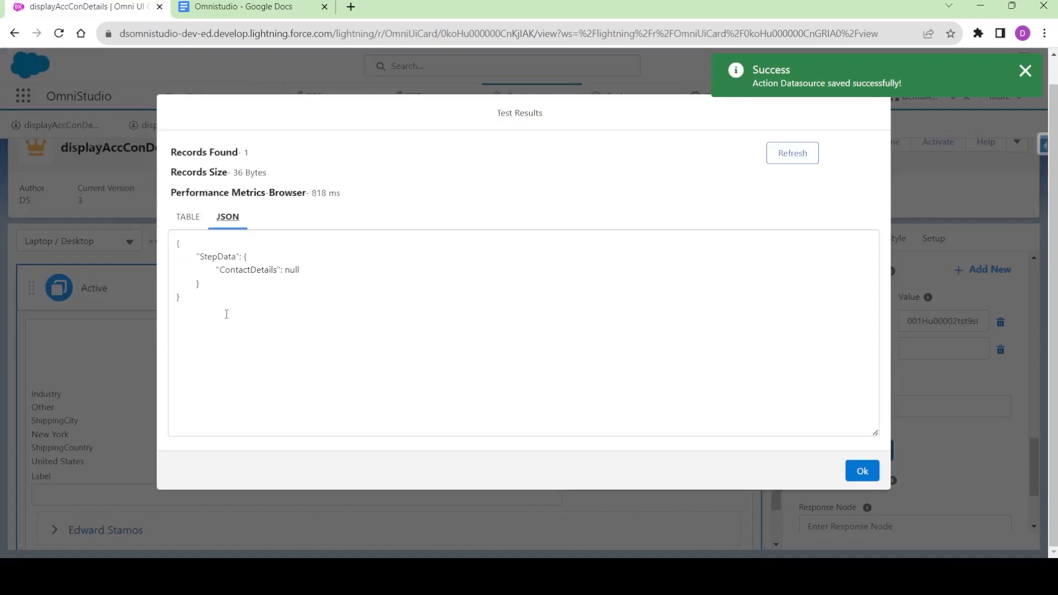
{"action": "double_click", "coordinate": [212, 256]}
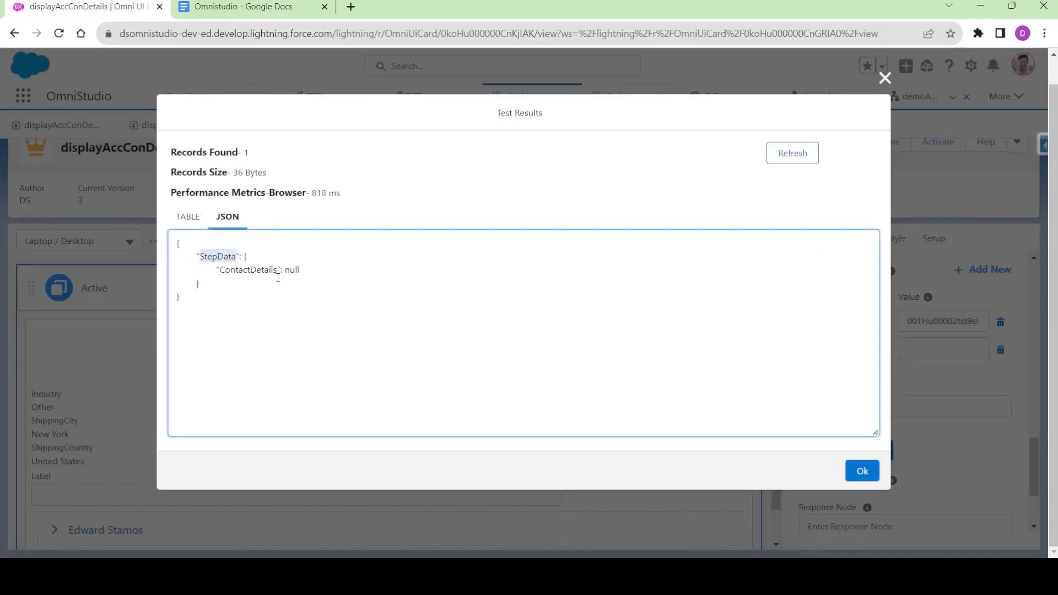
{"action": "double_click", "coordinate": [250, 273]}
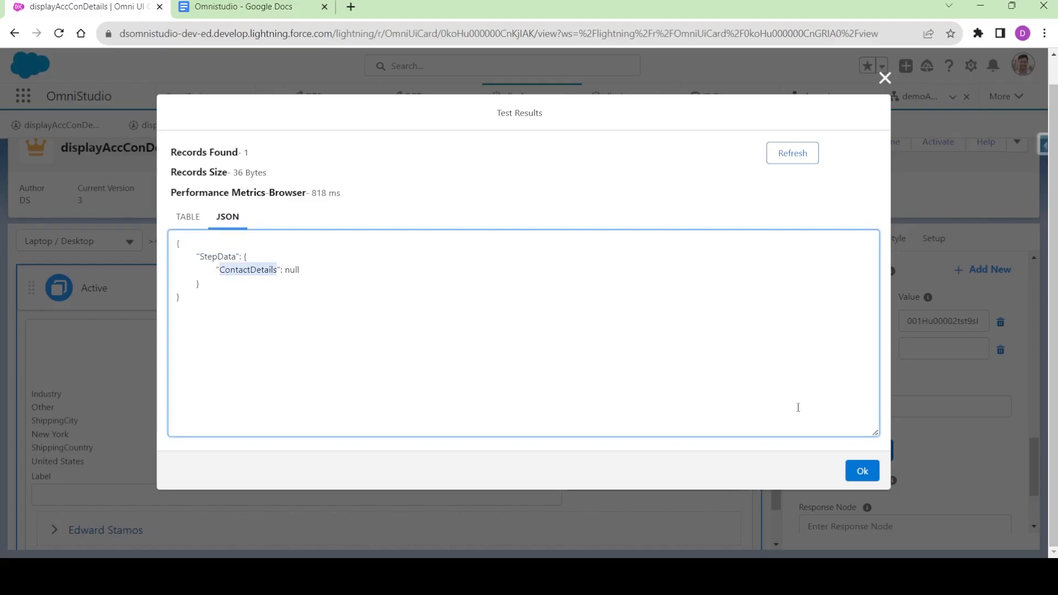
{"action": "left_click", "coordinate": [862, 471]}
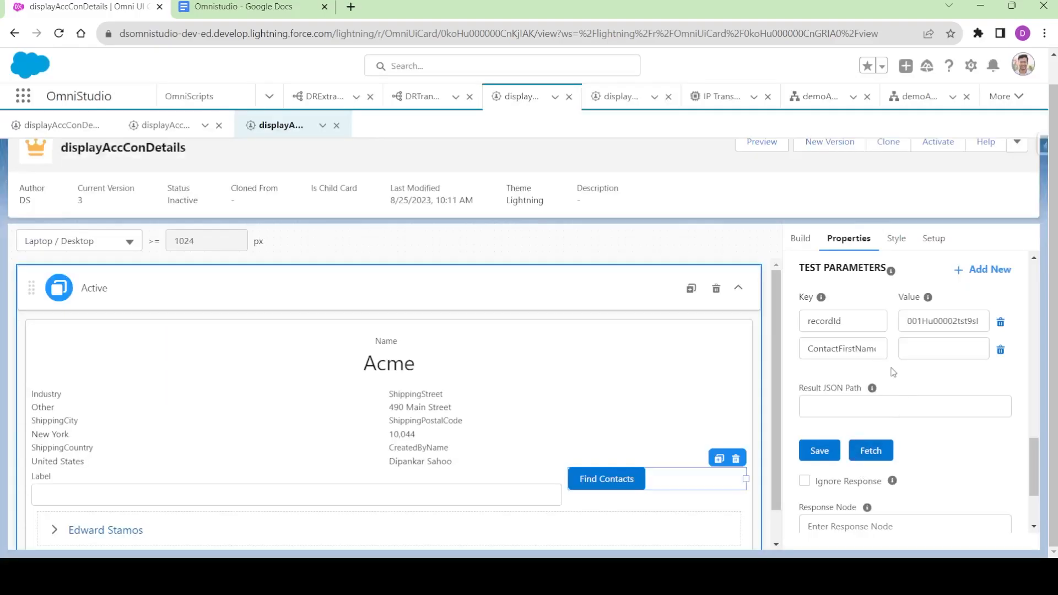
- Enter an existing contact's first name as the value of the ContactFirstName test parameter
{"action": "scroll", "coordinate": [894, 373], "scroll_direction": "up", "scroll_amount": 2}
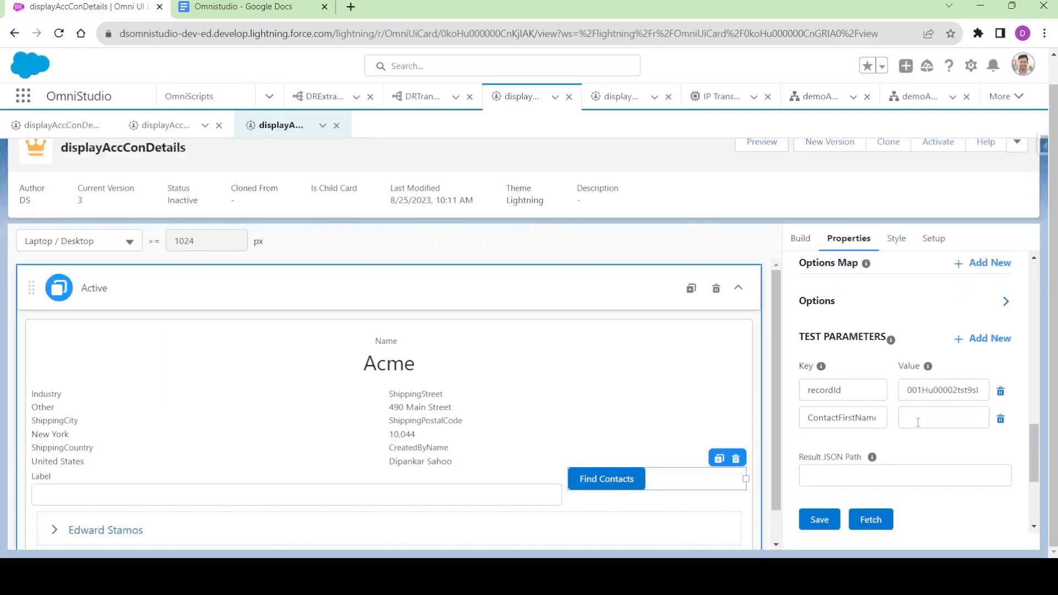
{"action": "scroll", "coordinate": [889, 336], "scroll_direction": "up", "scroll_amount": 3}
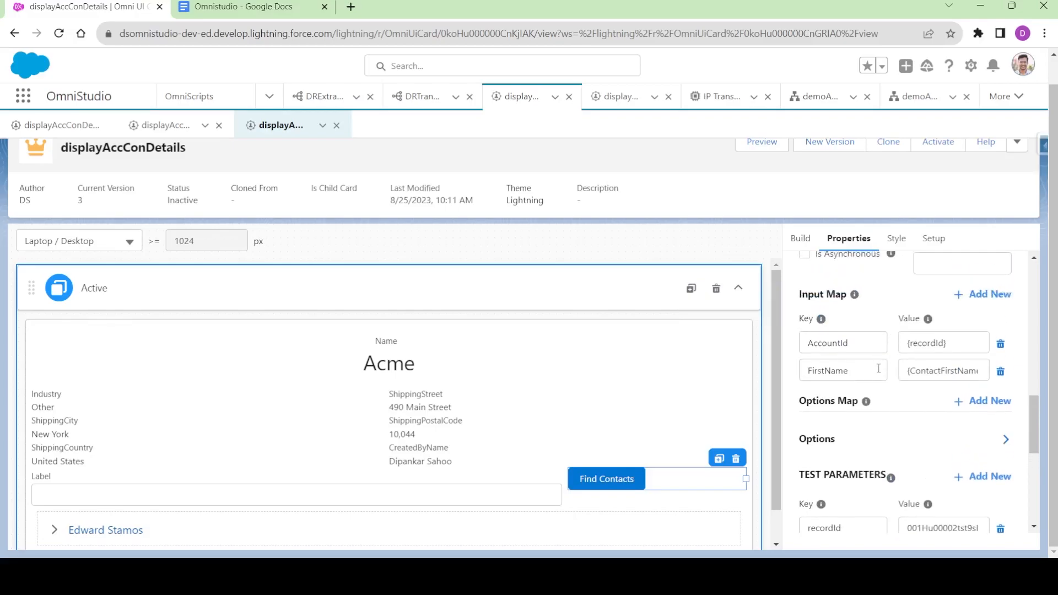
{"action": "scroll", "coordinate": [846, 440], "scroll_direction": "down", "scroll_amount": 4}
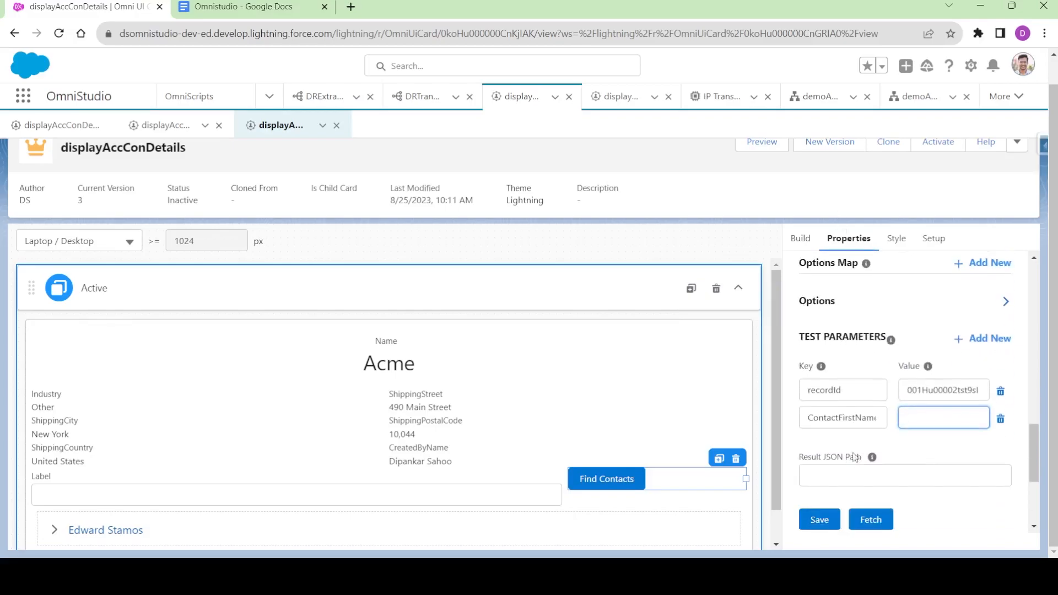
{"action": "scroll", "coordinate": [844, 430], "scroll_direction": "up", "scroll_amount": 2}
{"action": "scroll", "coordinate": [842, 420], "scroll_direction": "down", "scroll_amount": 5}
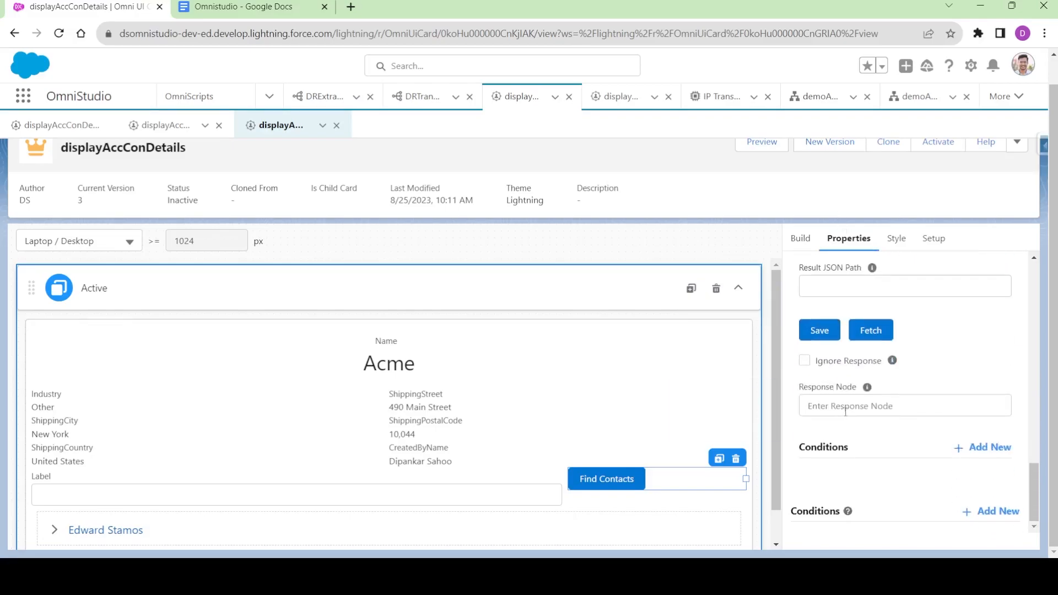
{"action": "scroll", "coordinate": [846, 412], "scroll_direction": "up", "scroll_amount": 4}
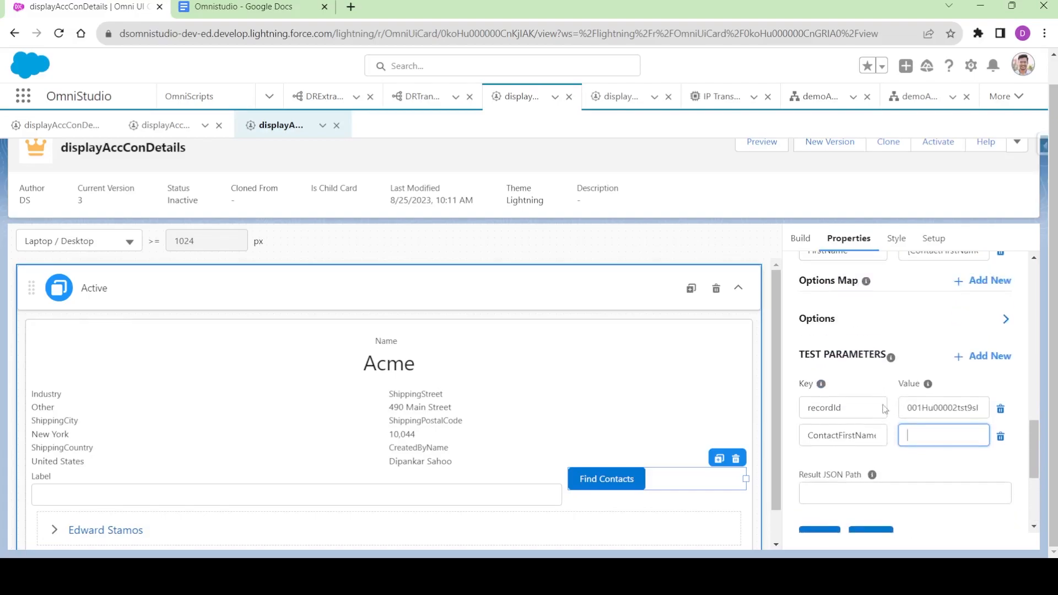
{"action": "type", "text": "Edward"}
{"action": "scroll", "coordinate": [931, 460], "scroll_direction": "down", "scroll_amount": 1}
- Fetch the test results for that contact and examine how ContactDetails is nested under StepData in the JSON
{"action": "left_click", "coordinate": [872, 469]}
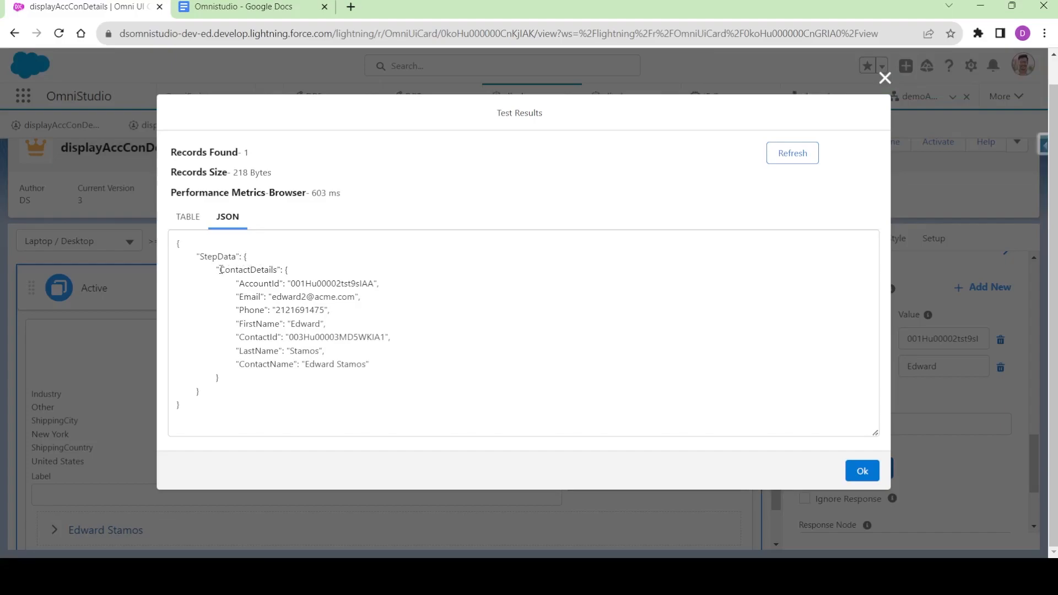
{"action": "left_click", "coordinate": [271, 273]}
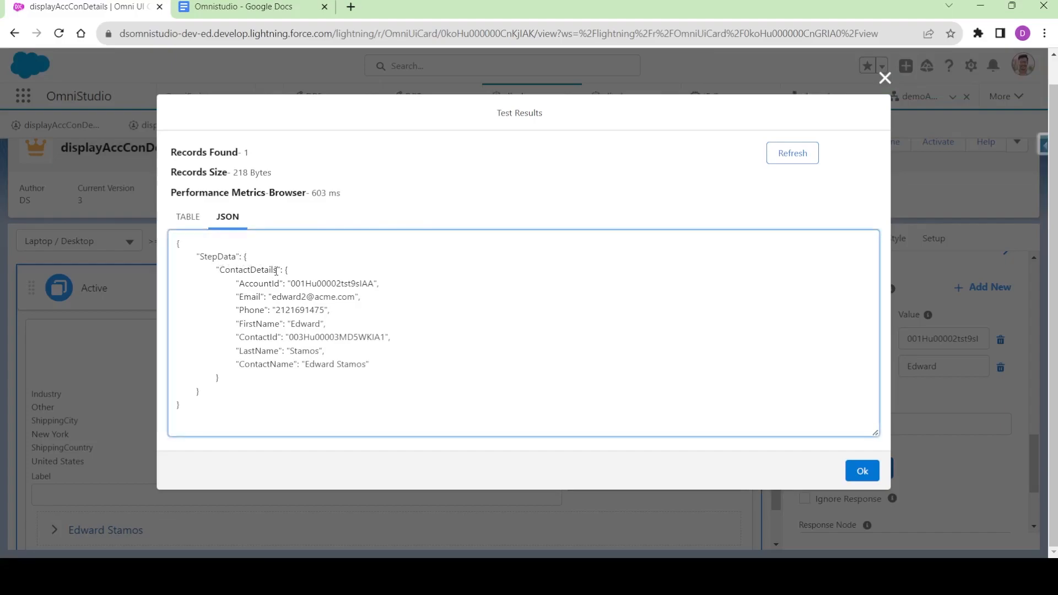
{"action": "left_click_drag", "start_coordinate": [277, 272], "coordinate": [229, 273]}
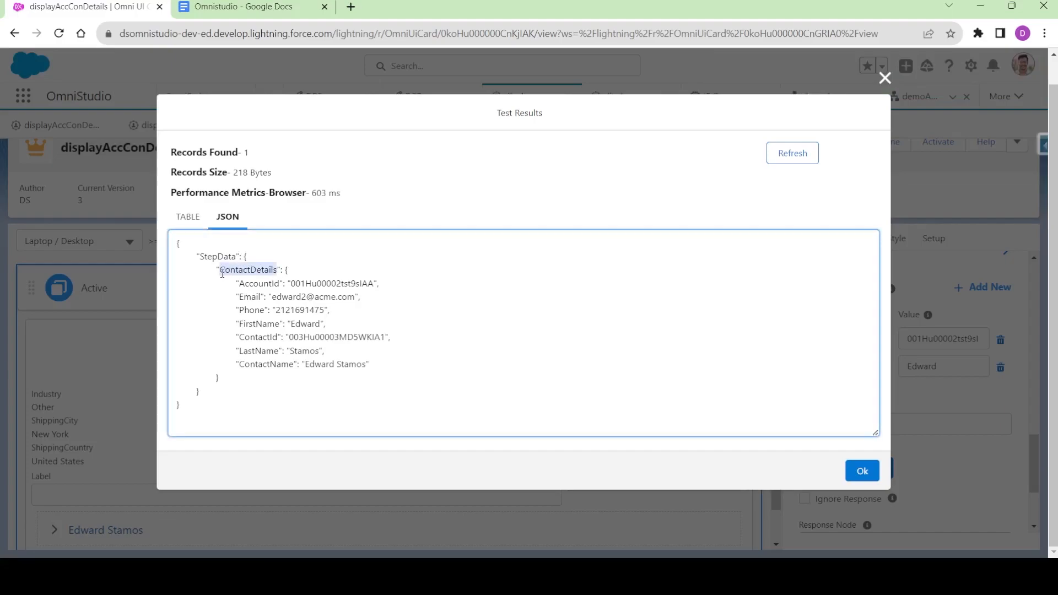
{"action": "double_click", "coordinate": [203, 256]}
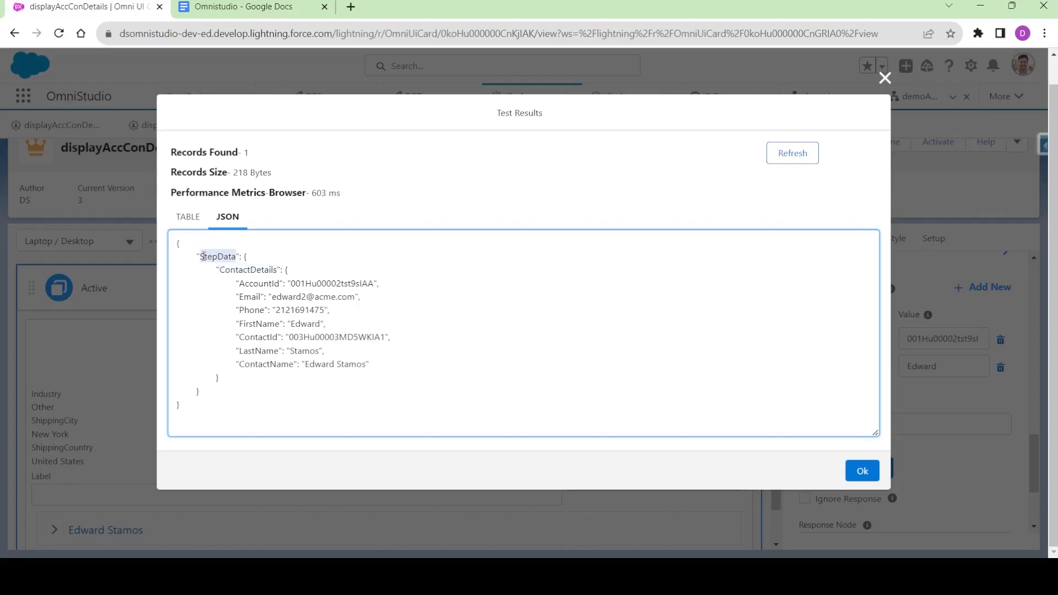
{"action": "left_click", "coordinate": [861, 472]}
- Set the Get Contacts action's Result JSON Path to ["StepData"]
{"action": "scroll", "coordinate": [884, 405], "scroll_direction": "up", "scroll_amount": 8}
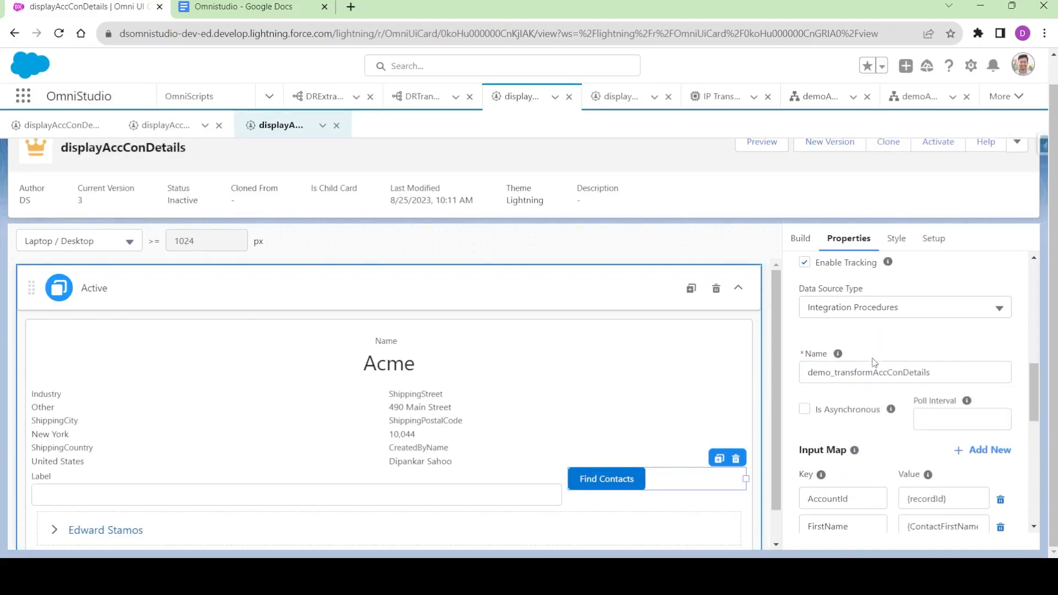
{"action": "scroll", "coordinate": [872, 362], "scroll_direction": "down", "scroll_amount": 8}
{"action": "left_click", "coordinate": [835, 356]}
{"action": "type", "text": "[]"}
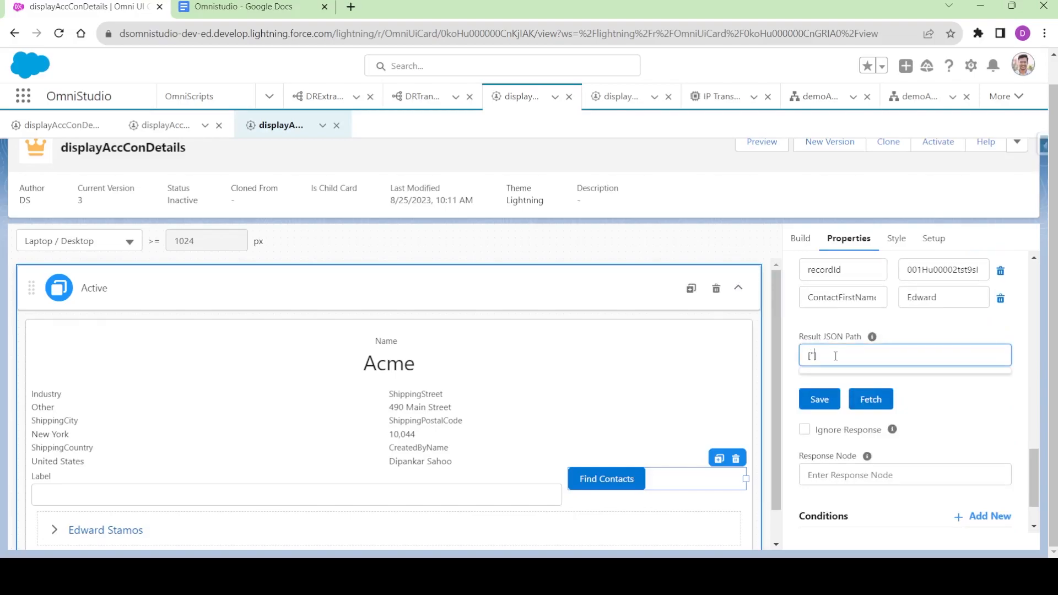
{"action": "type", "text": "\"StepData"}
- Fetch the test results with the new JSON path and check the ContactDetails node in the response
{"action": "left_click", "coordinate": [871, 398]}
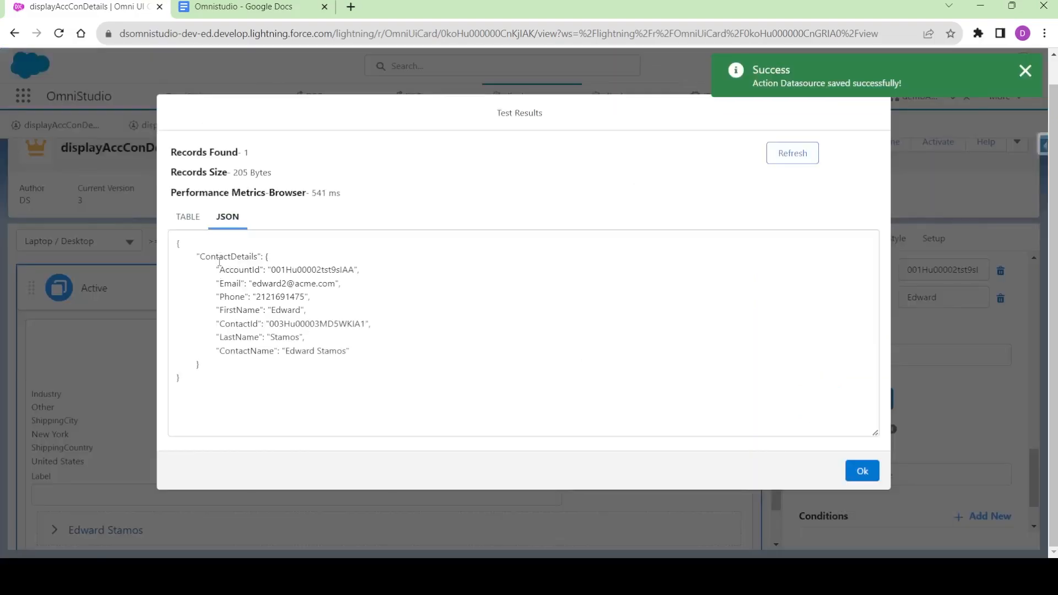
{"action": "double_click", "coordinate": [220, 262]}
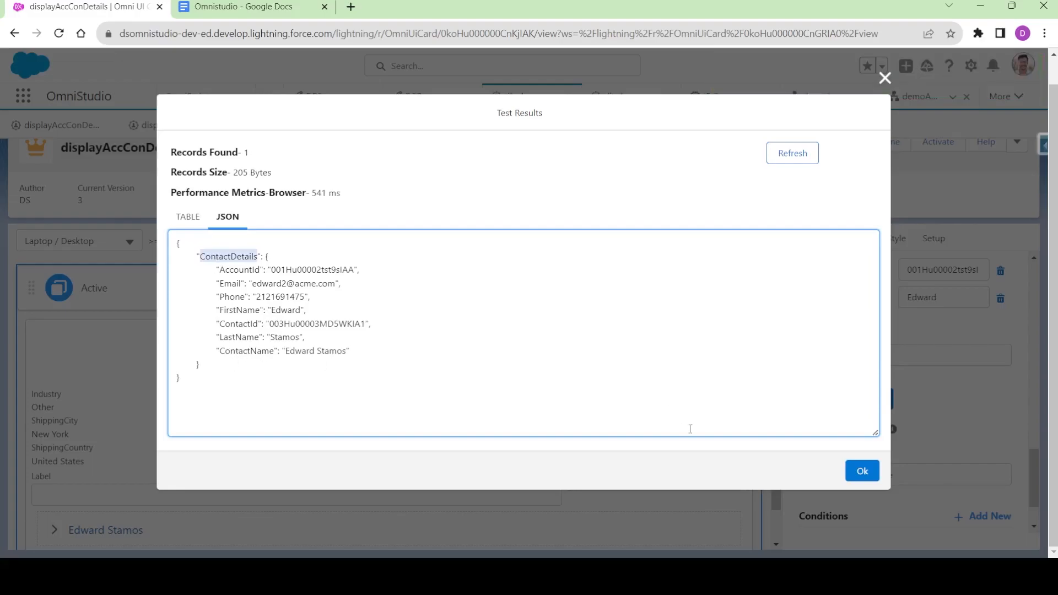
{"action": "left_click", "coordinate": [862, 471]}
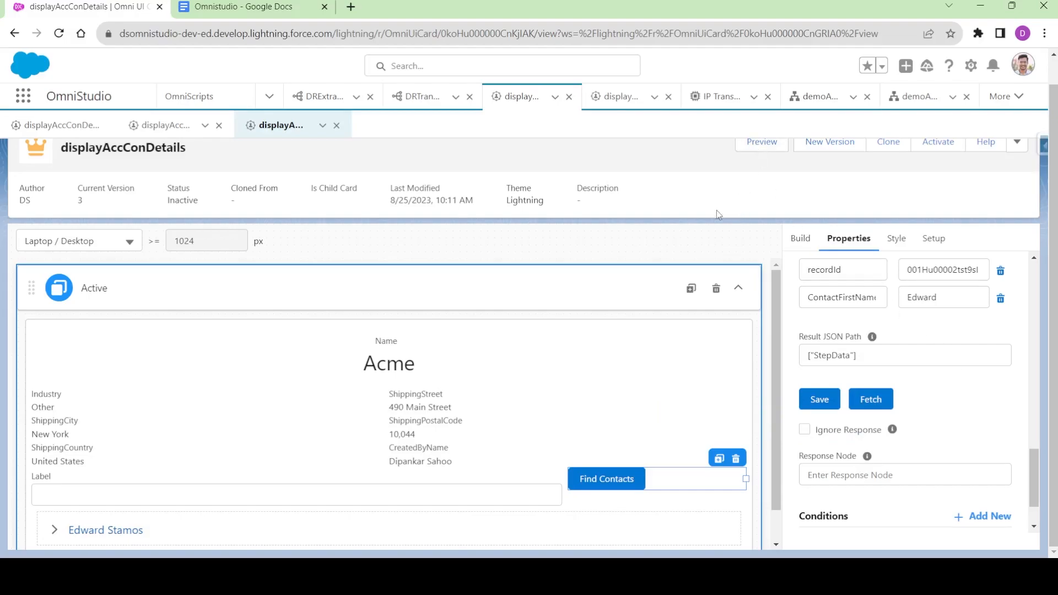
- Check which output ResponseAction3 returns for StepData:ContactDetails in the IP Transform Acc Con Details integration procedure
{"action": "left_click", "coordinate": [928, 97]}
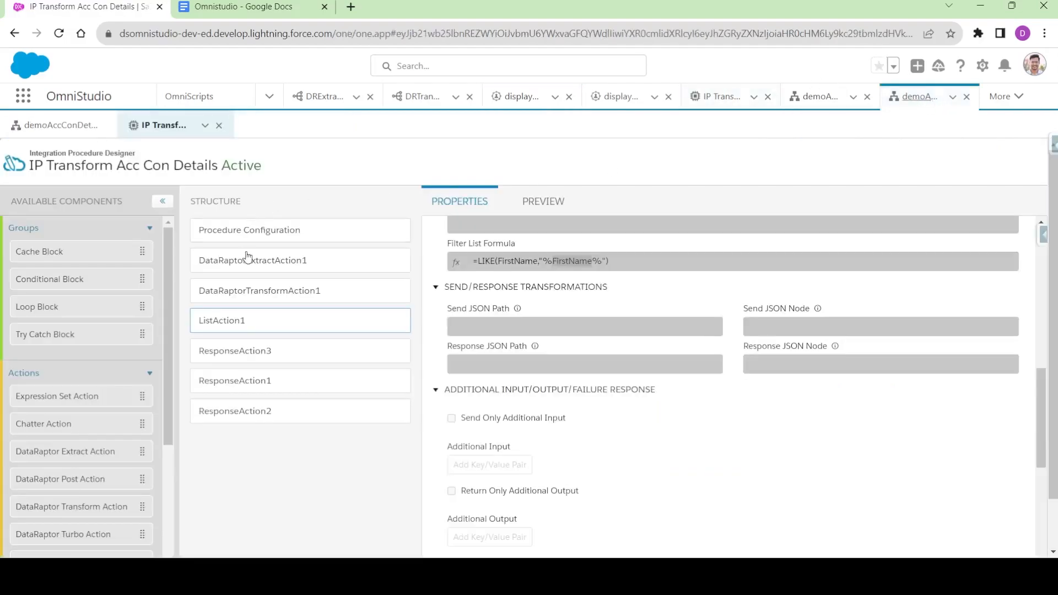
{"action": "left_click", "coordinate": [296, 229]}
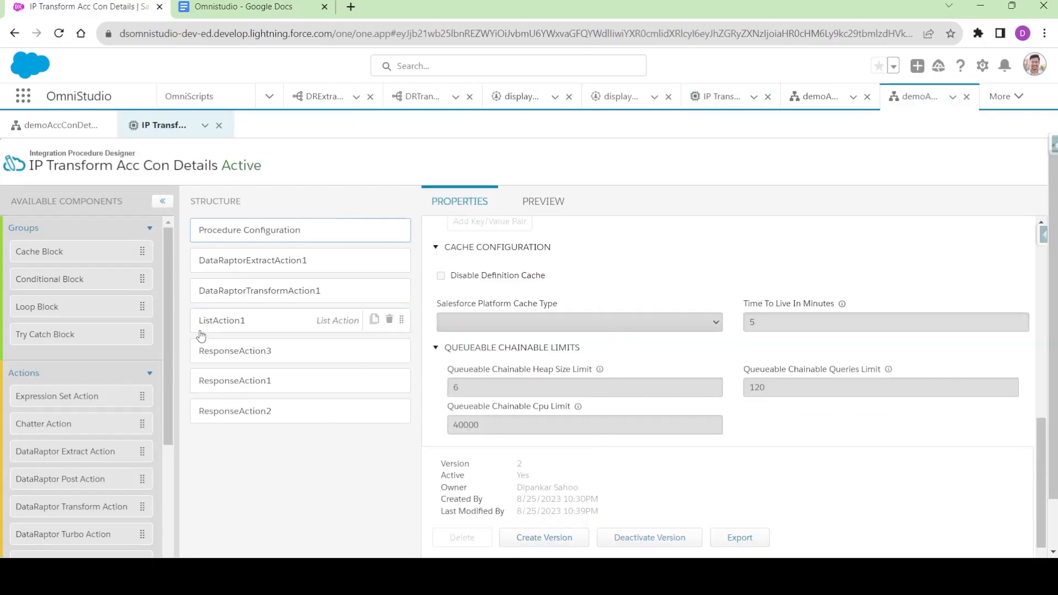
{"action": "left_click", "coordinate": [255, 352]}
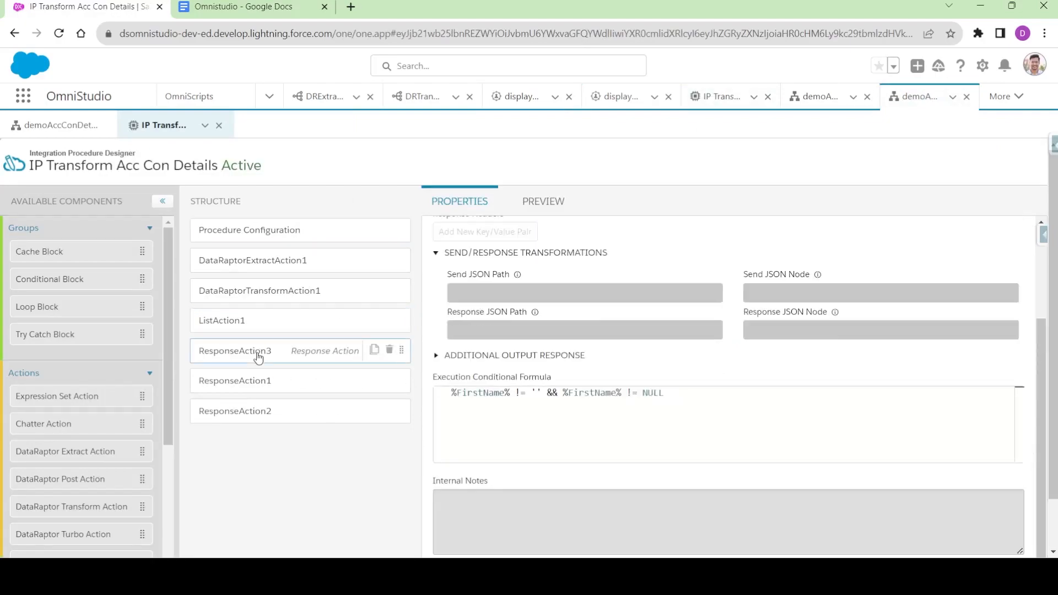
{"action": "left_click", "coordinate": [491, 356]}
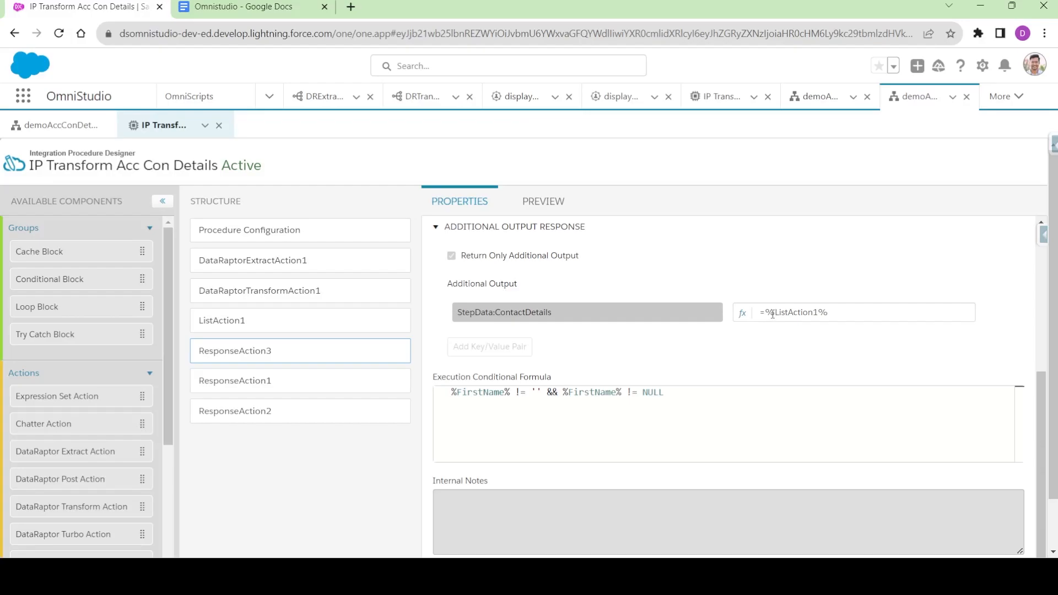
- Deactivate the current version of the IP Transform Acc Con Details integration procedure
{"action": "left_click", "coordinate": [240, 229]}
{"action": "left_click", "coordinate": [642, 539]}
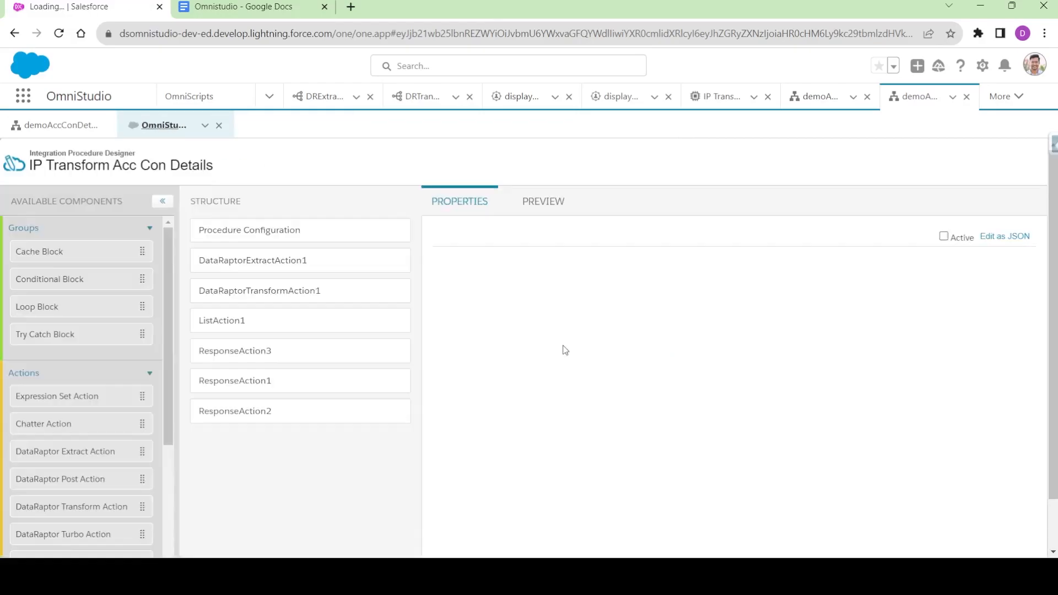
- Check the Filter List Formula of ListAction1 in the integration procedure
{"action": "left_click", "coordinate": [277, 320]}
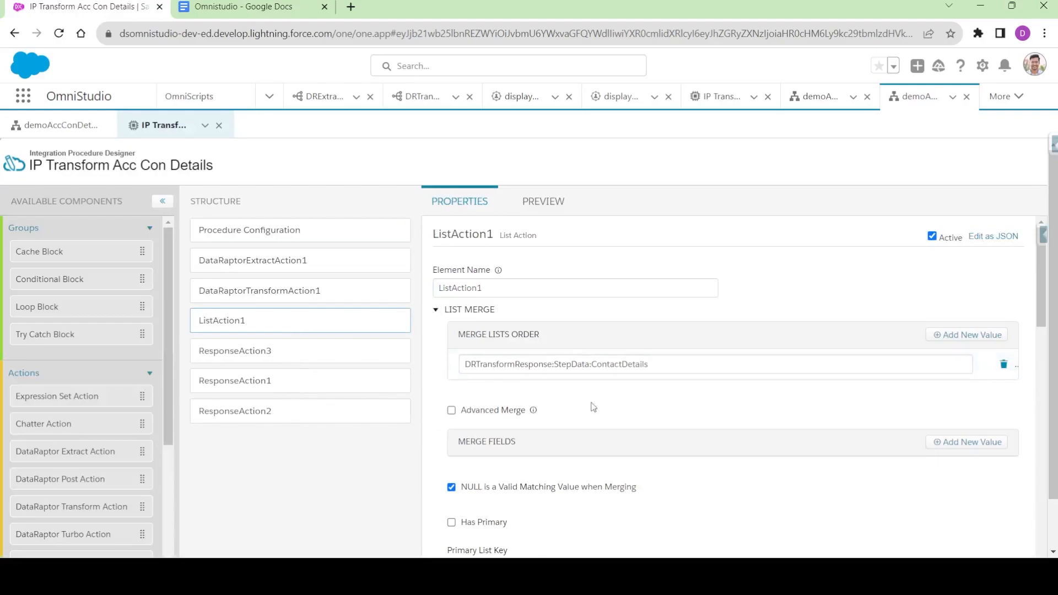
{"action": "scroll", "coordinate": [665, 443], "scroll_direction": "down", "scroll_amount": 5}
{"action": "scroll", "coordinate": [687, 376], "scroll_direction": "down", "scroll_amount": 5}
{"action": "scroll", "coordinate": [686, 375], "scroll_direction": "up", "scroll_amount": 3}
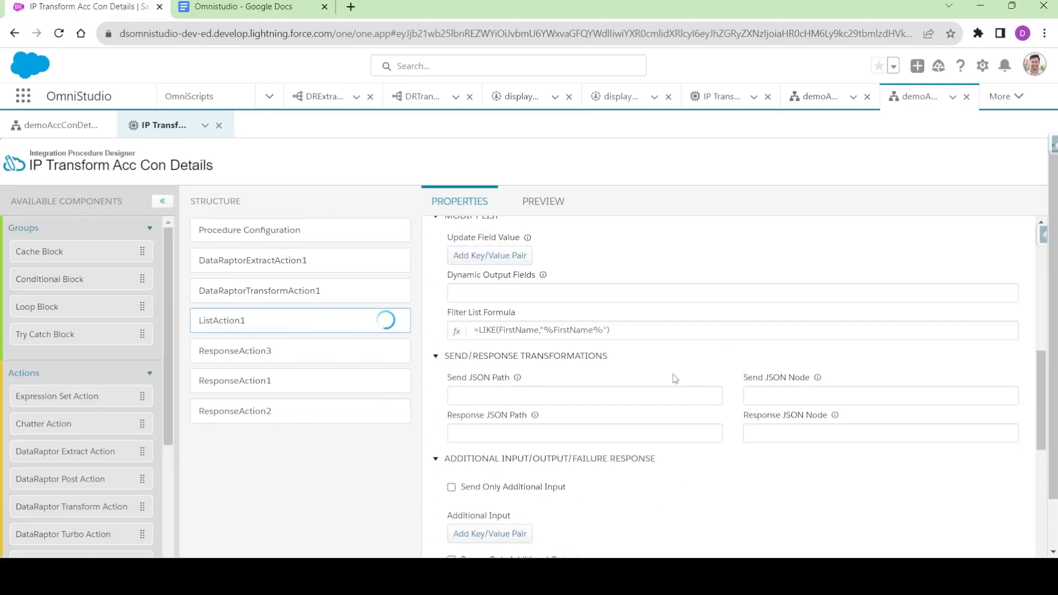
- Set ResponseAction3's additional output value for StepData:ContactDetails to =LIST(%ListAction1%)
{"action": "left_click", "coordinate": [265, 356]}
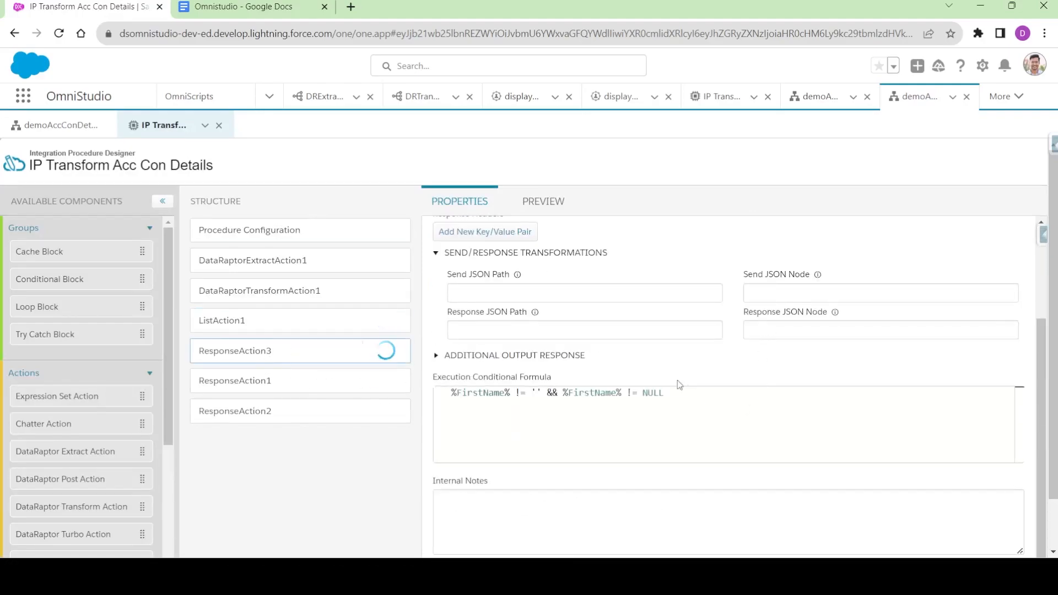
{"action": "scroll", "coordinate": [734, 367], "scroll_direction": "down", "scroll_amount": 1}
{"action": "left_click", "coordinate": [491, 300]}
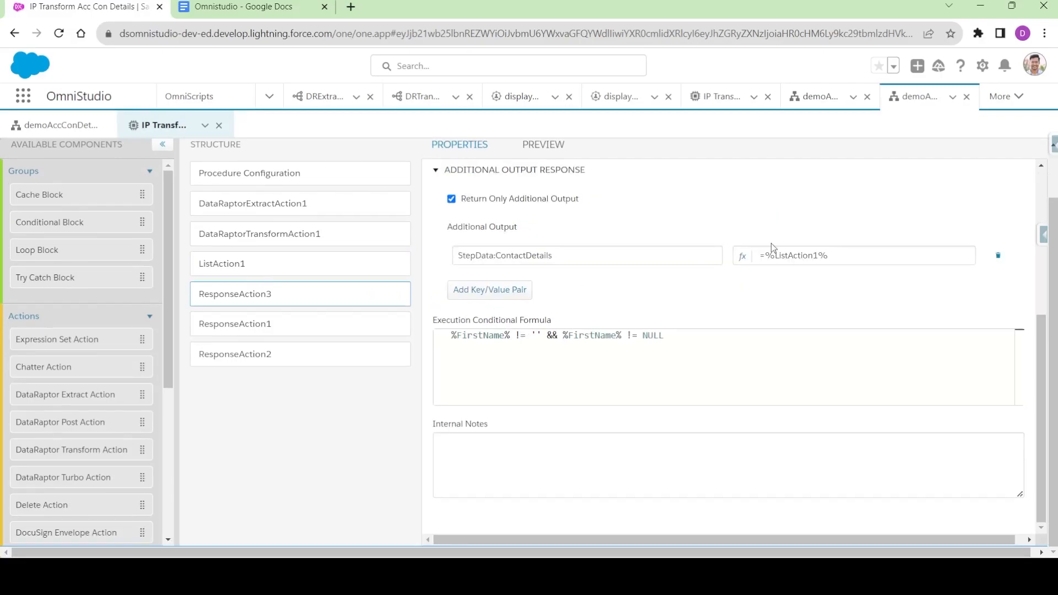
{"action": "left_click_drag", "start_coordinate": [768, 255], "coordinate": [849, 255]}
{"action": "key", "text": "ctrl+c"}
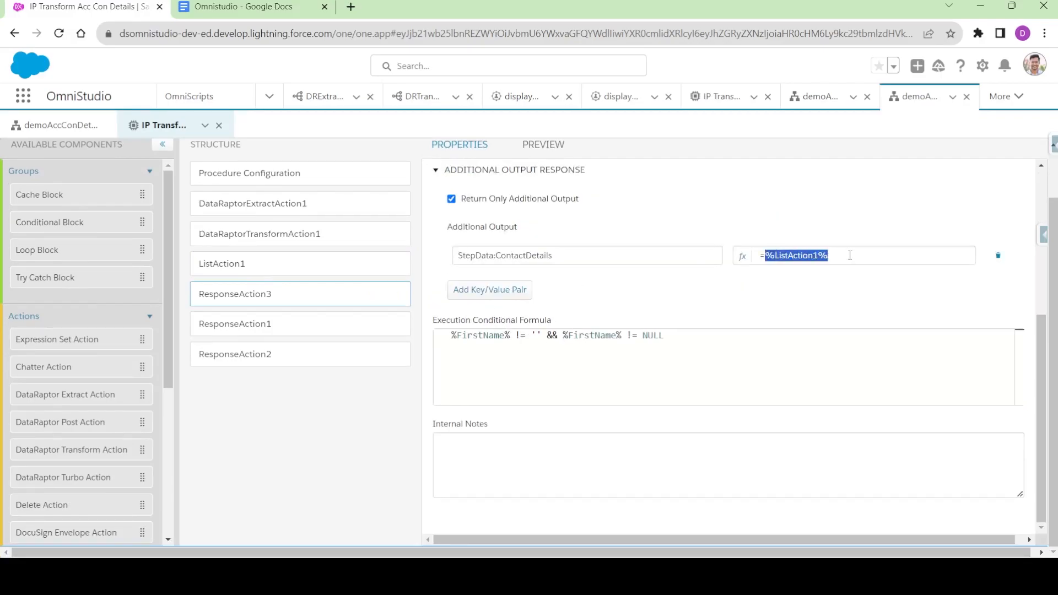
{"action": "key", "text": "BackSpace"}
{"action": "type", "text": "LIST()"}
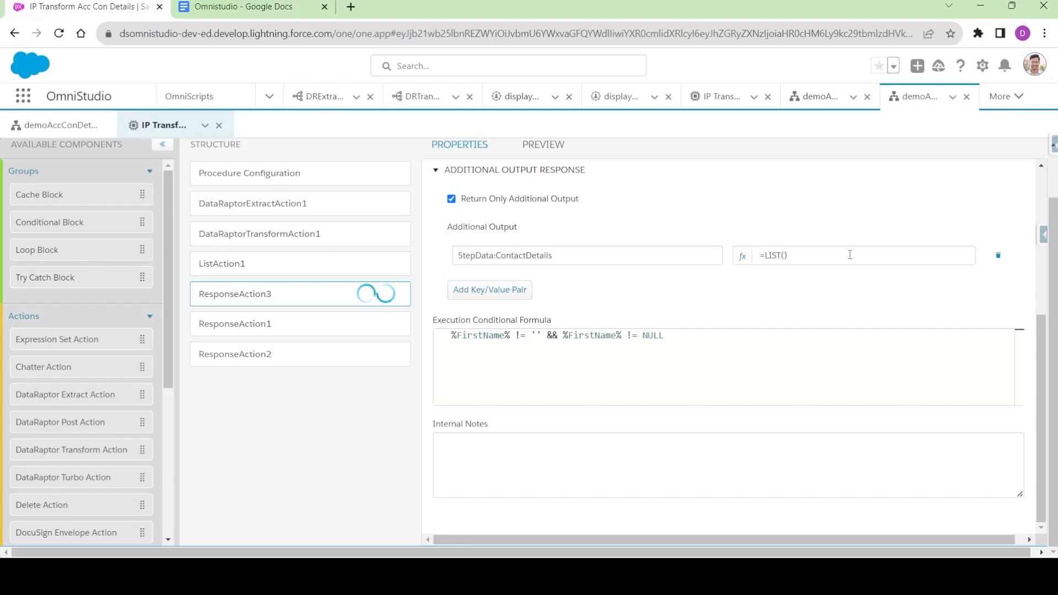
{"action": "key", "text": "Left"}
{"action": "key", "text": "ctrl+v"}
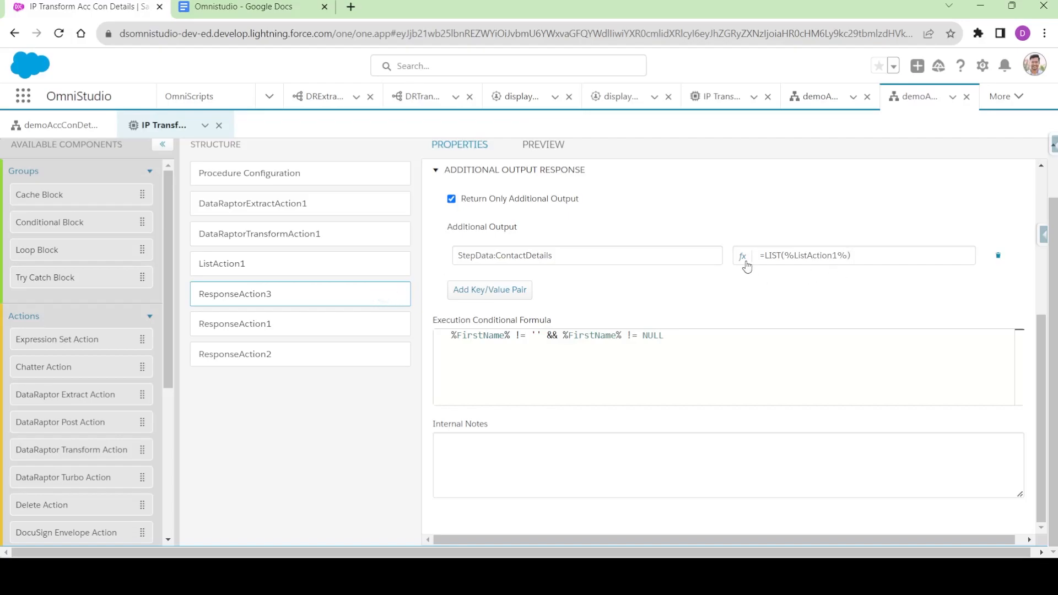
{"action": "left_click", "coordinate": [744, 259]}
{"action": "left_click", "coordinate": [739, 451]}
- Preview the integration procedure with an added FirstName input parameter of d and review the returned contacts
{"action": "left_click", "coordinate": [542, 142]}
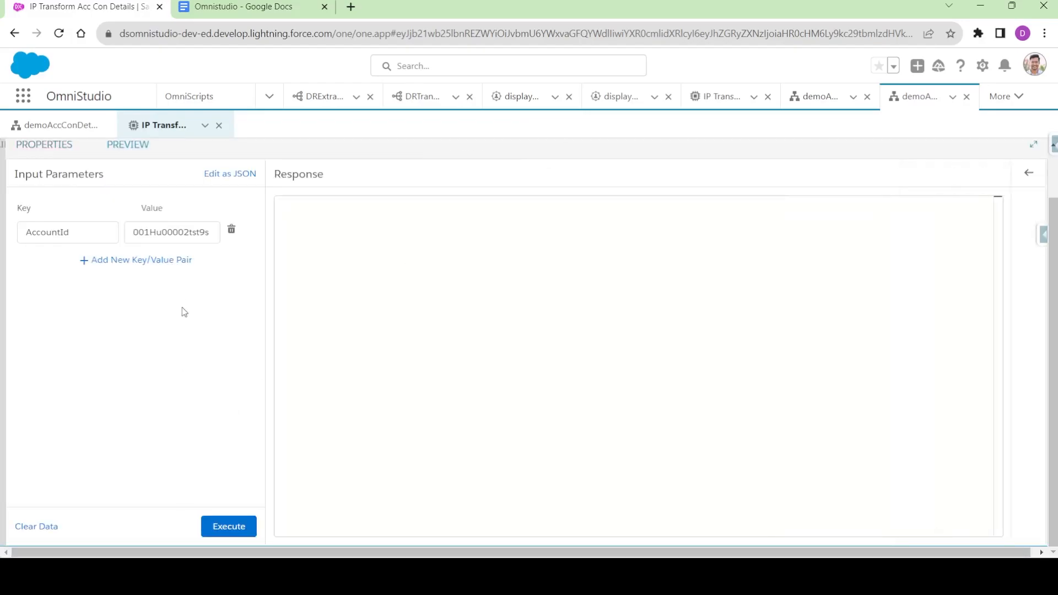
{"action": "left_click", "coordinate": [148, 260]}
{"action": "left_click", "coordinate": [50, 255]}
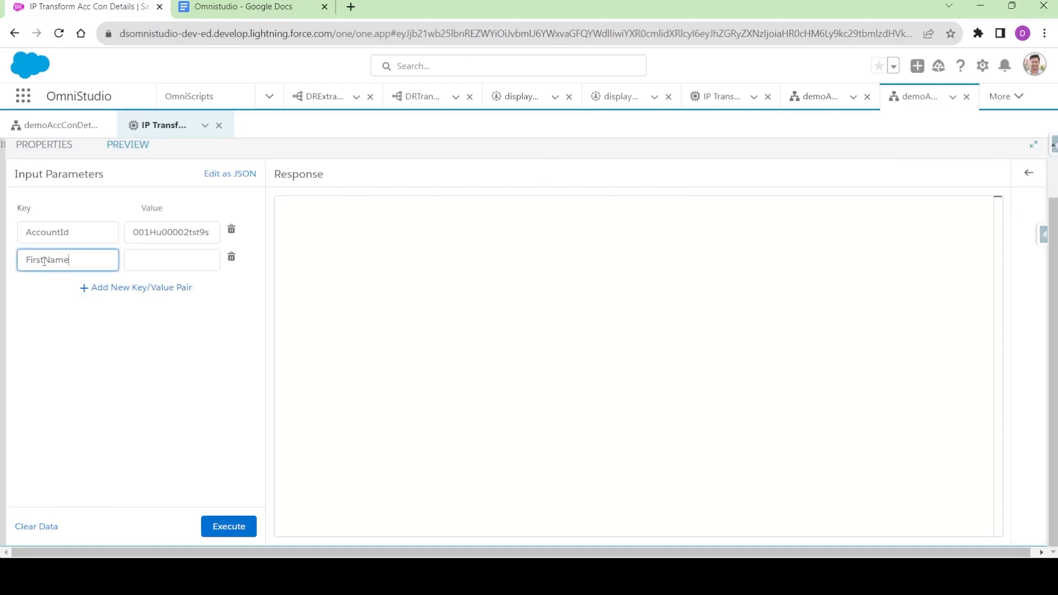
{"action": "left_click", "coordinate": [146, 266]}
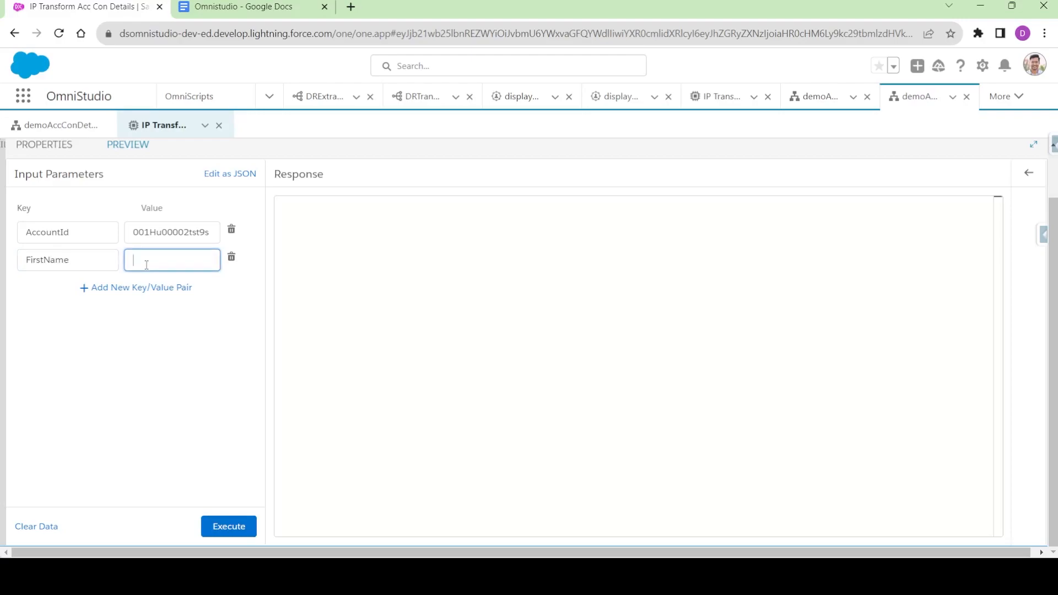
{"action": "left_click", "coordinate": [229, 526]}
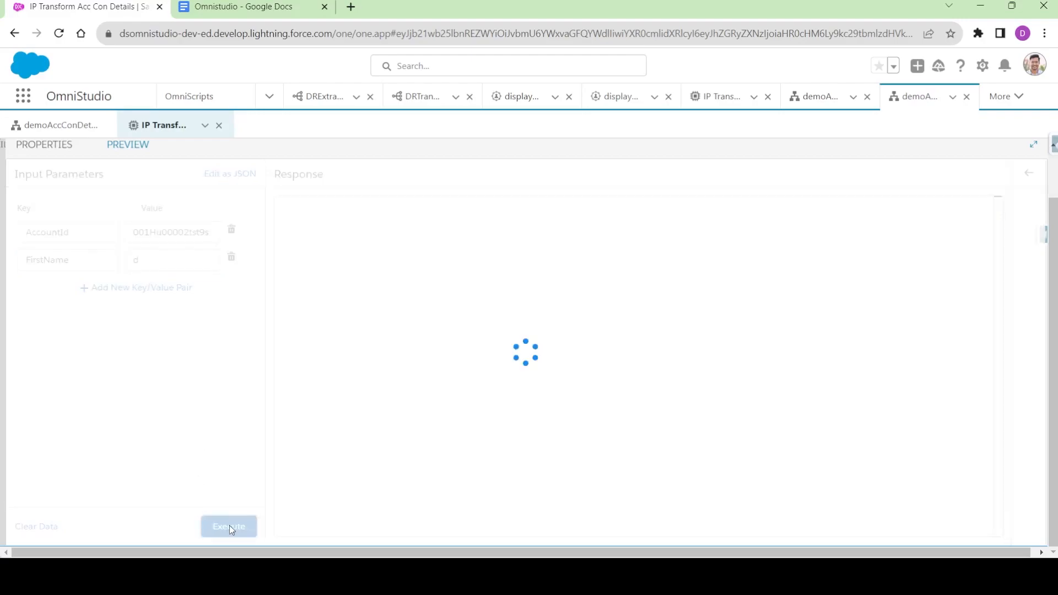
{"action": "scroll", "coordinate": [351, 308], "scroll_direction": "down", "scroll_amount": 4}
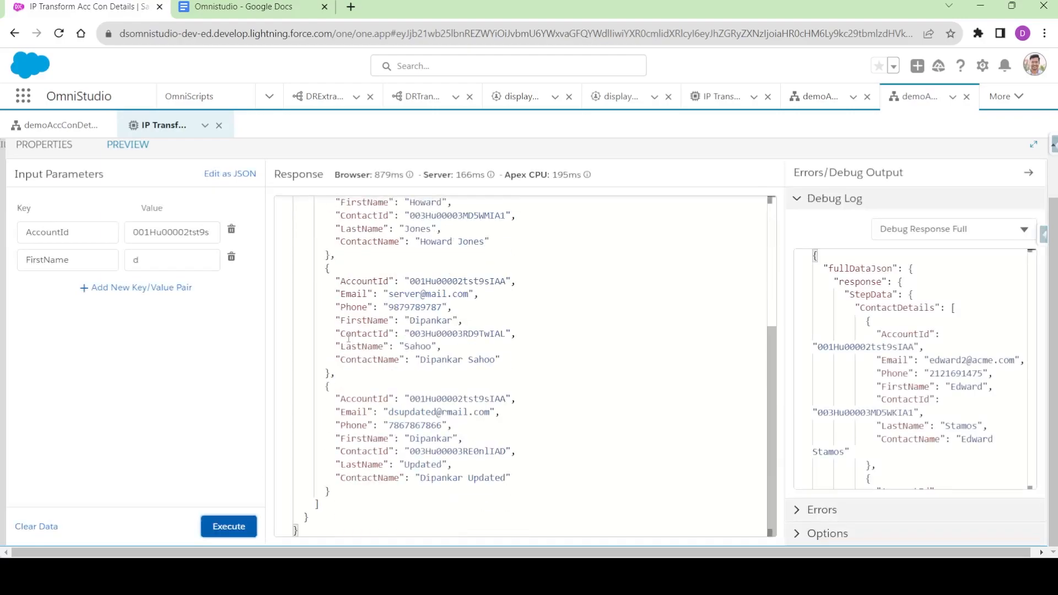
{"action": "scroll", "coordinate": [450, 287], "scroll_direction": "up", "scroll_amount": 3}
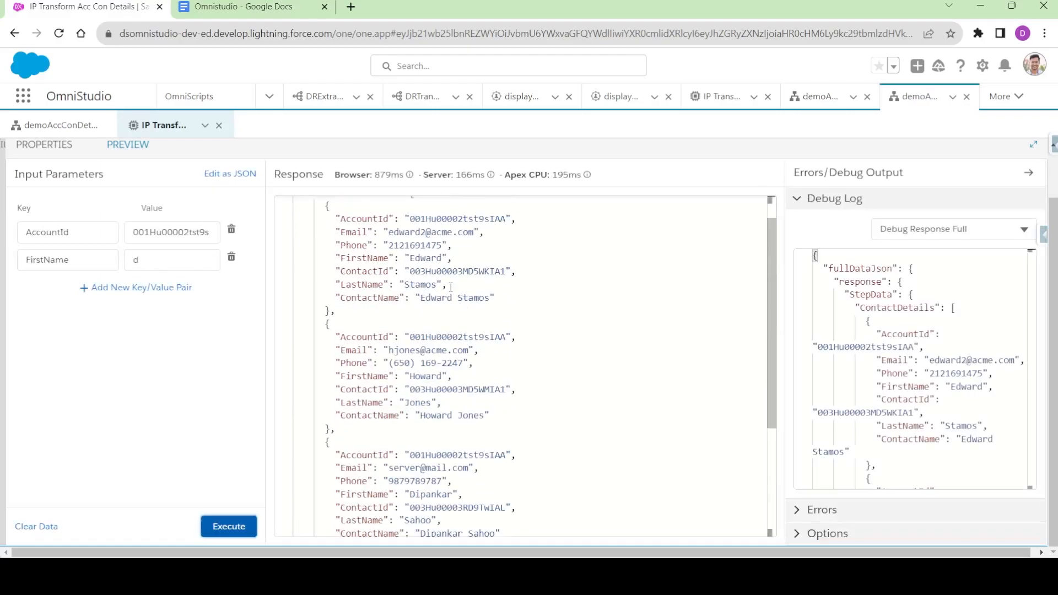
- Execute the preview again using the first returned contact's first name as FirstName, and inspect the ContactDetails array
{"action": "double_click", "coordinate": [427, 259]}
{"action": "key", "text": "ctrl+c"}
{"action": "double_click", "coordinate": [165, 259]}
{"action": "key", "text": "ctrl+v"}
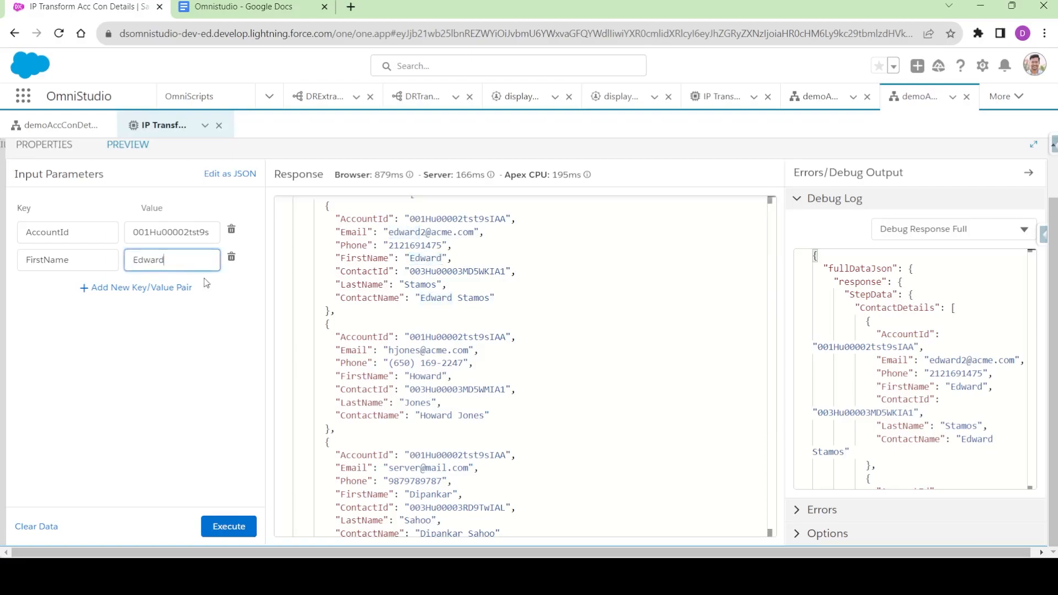
{"action": "left_click", "coordinate": [225, 527]}
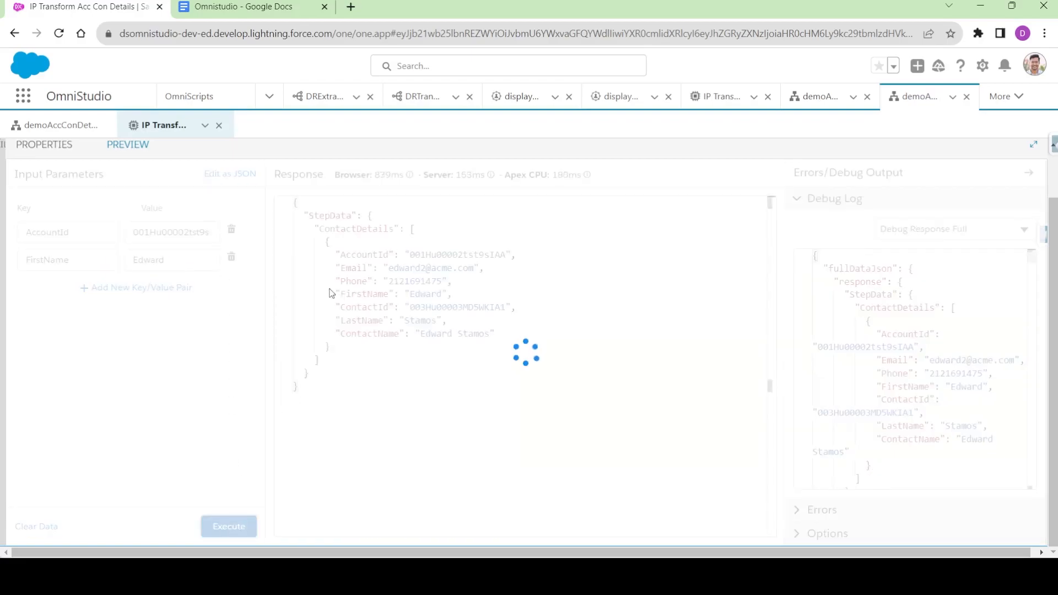
{"action": "left_click_drag", "start_coordinate": [323, 243], "coordinate": [338, 346]}
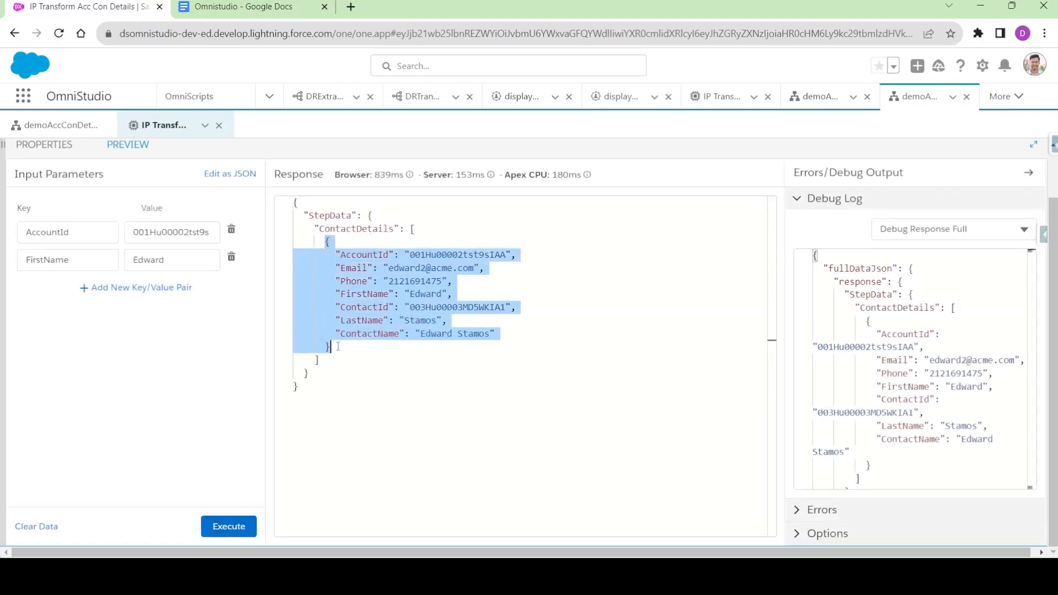
- Remove the FirstName parameter, execute the preview with AccountId only, and examine the StepData and ContactDetails nodes in the response
{"action": "left_click", "coordinate": [230, 257]}
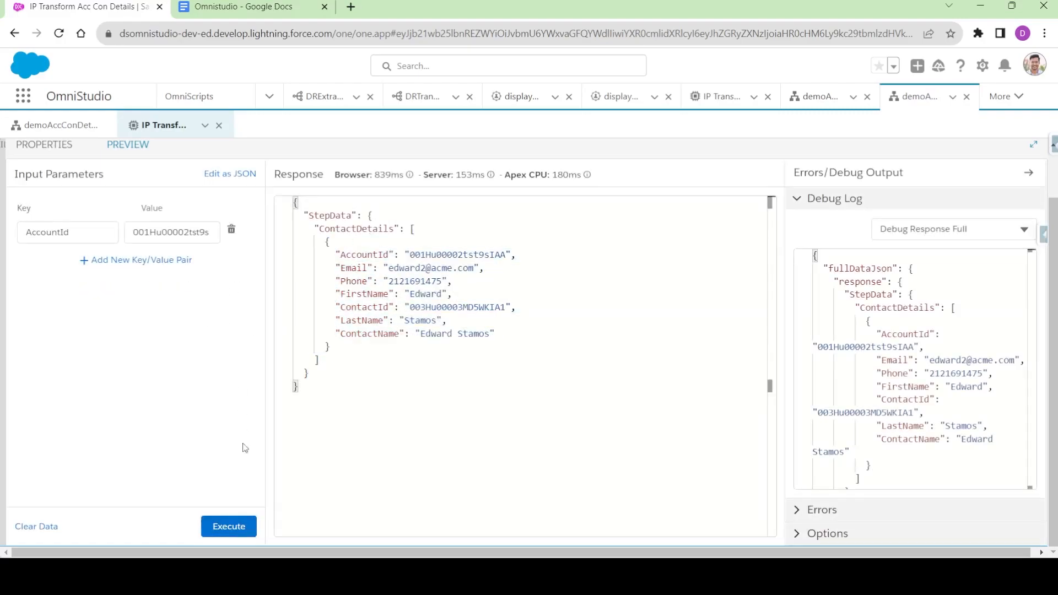
{"action": "left_click", "coordinate": [237, 523]}
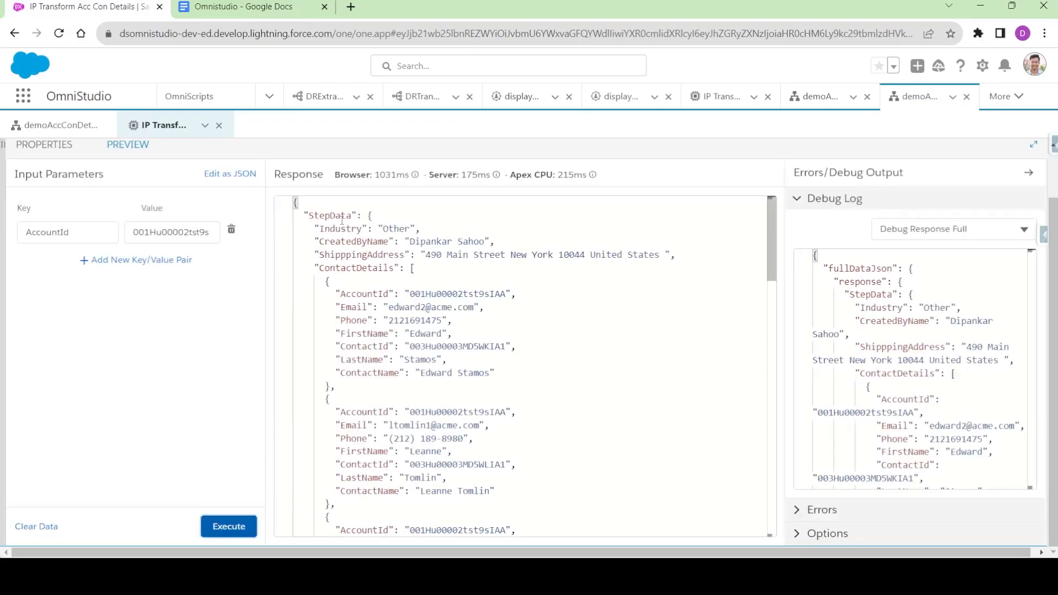
{"action": "scroll", "coordinate": [331, 283], "scroll_direction": "down", "scroll_amount": 10}
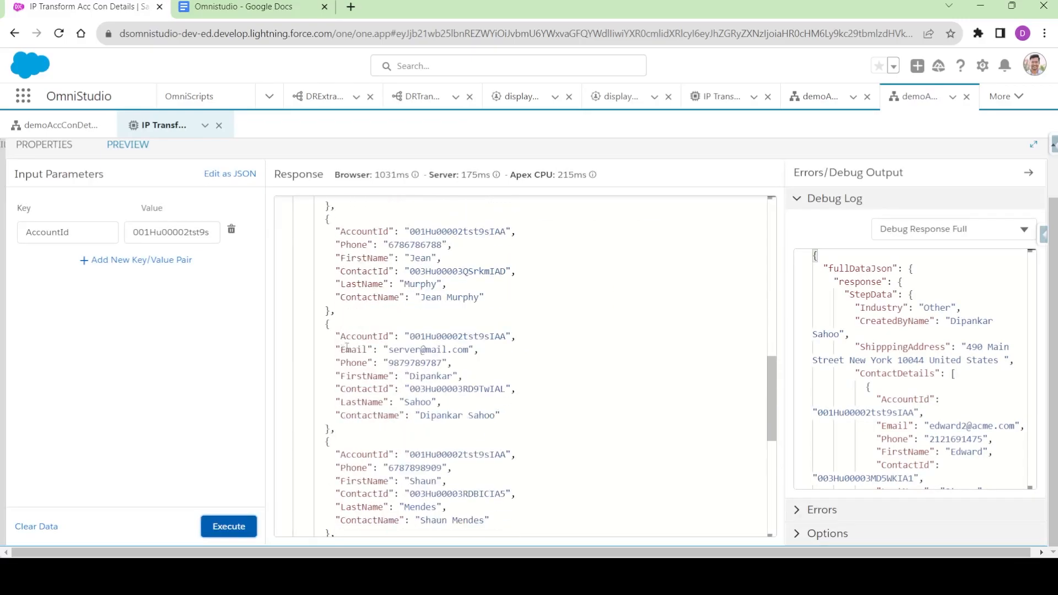
{"action": "scroll", "coordinate": [351, 334], "scroll_direction": "up", "scroll_amount": 7}
{"action": "scroll", "coordinate": [352, 335], "scroll_direction": "up", "scroll_amount": 3}
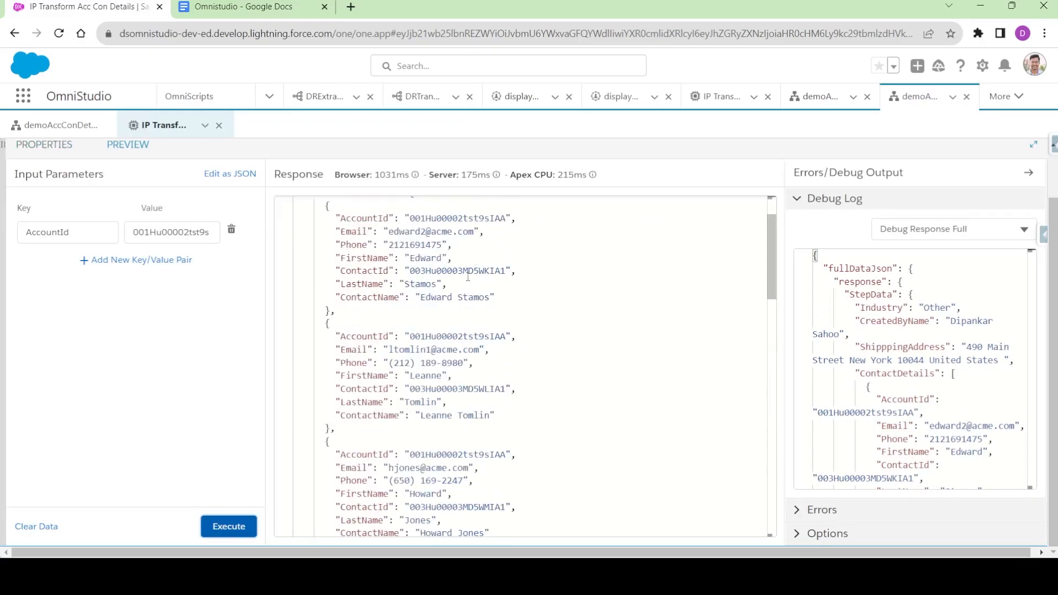
{"action": "scroll", "coordinate": [417, 302], "scroll_direction": "up", "scroll_amount": 2}
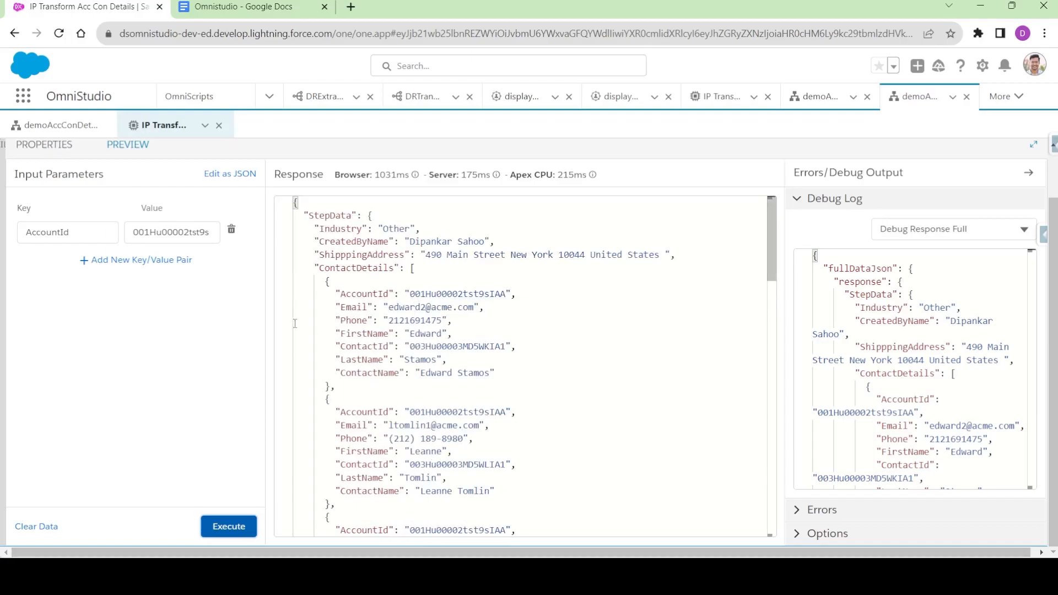
{"action": "double_click", "coordinate": [334, 270]}
{"action": "double_click", "coordinate": [330, 216]}
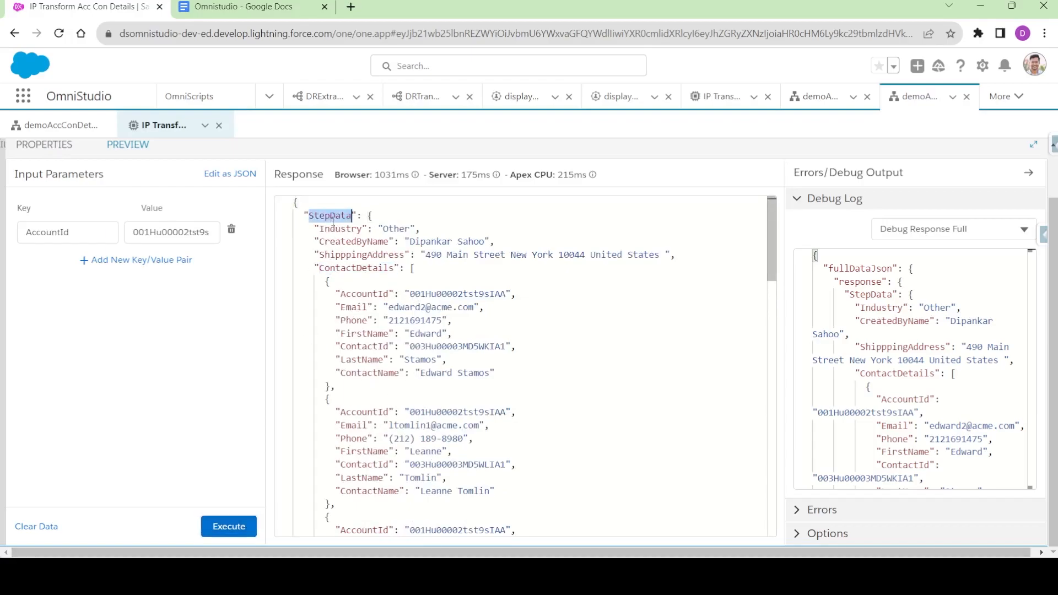
{"action": "double_click", "coordinate": [353, 268]}
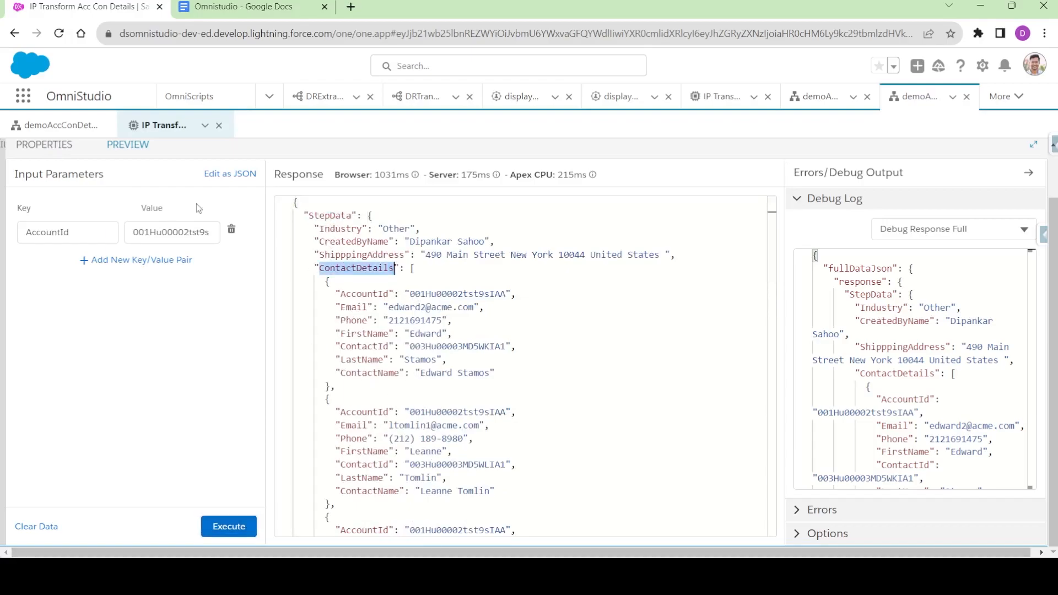
- Activate the current version of the integration procedure from its Procedure Configuration
{"action": "left_click", "coordinate": [59, 149]}
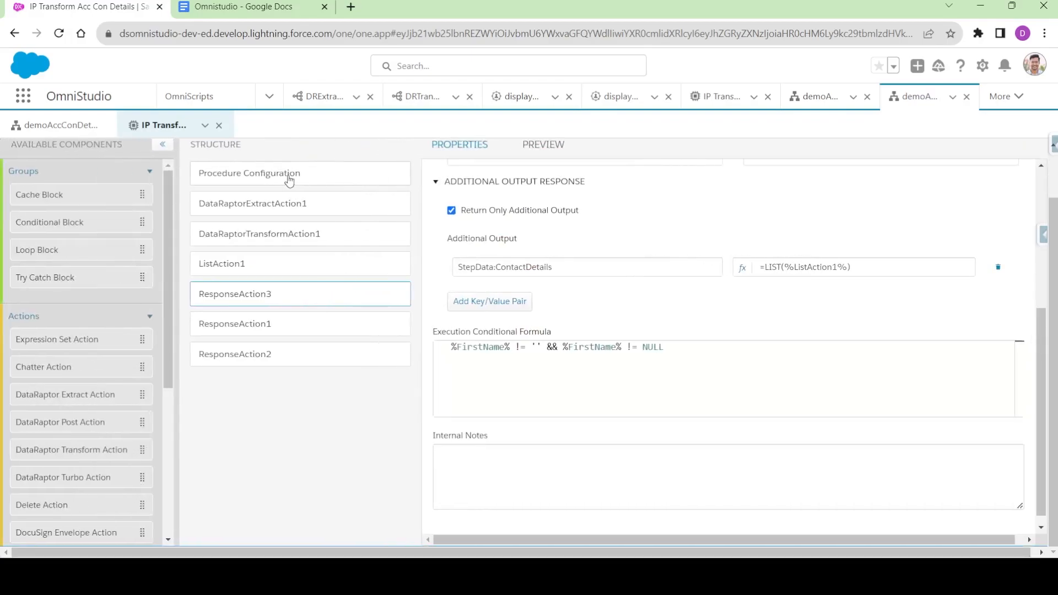
{"action": "left_click", "coordinate": [288, 176]}
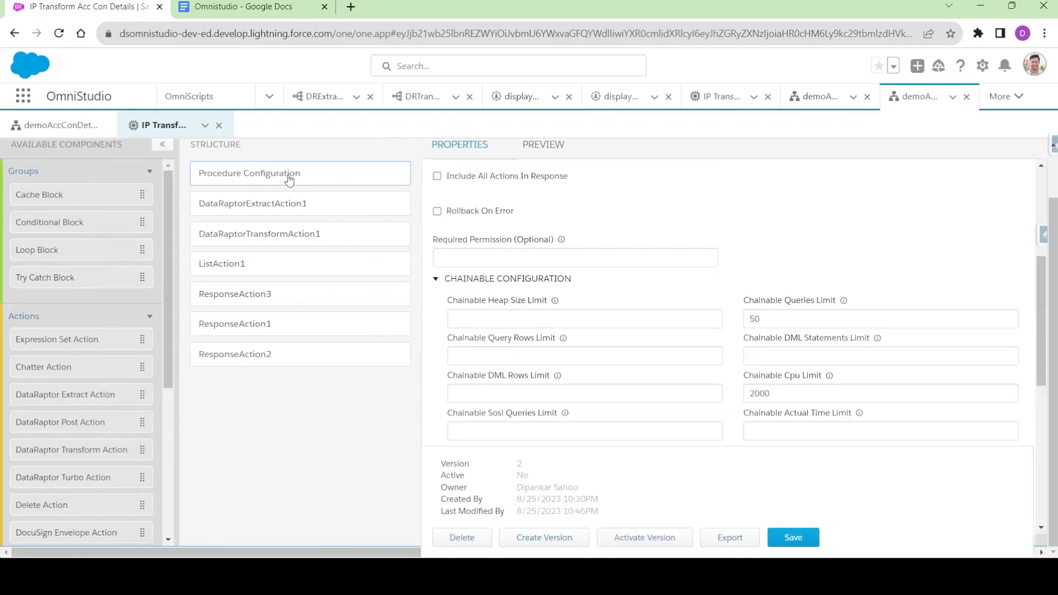
{"action": "left_click", "coordinate": [642, 542]}
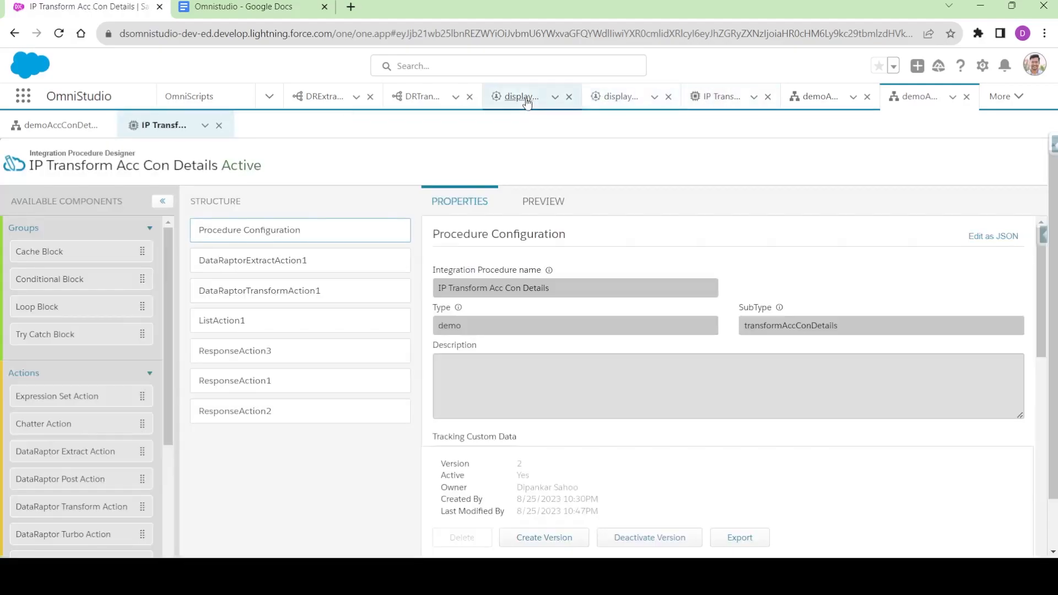
- Return to the displayAccConDetails FlexCard, fetch the Find Contacts action's test results, and inspect the ContactDetails entry
{"action": "left_click", "coordinate": [514, 96]}
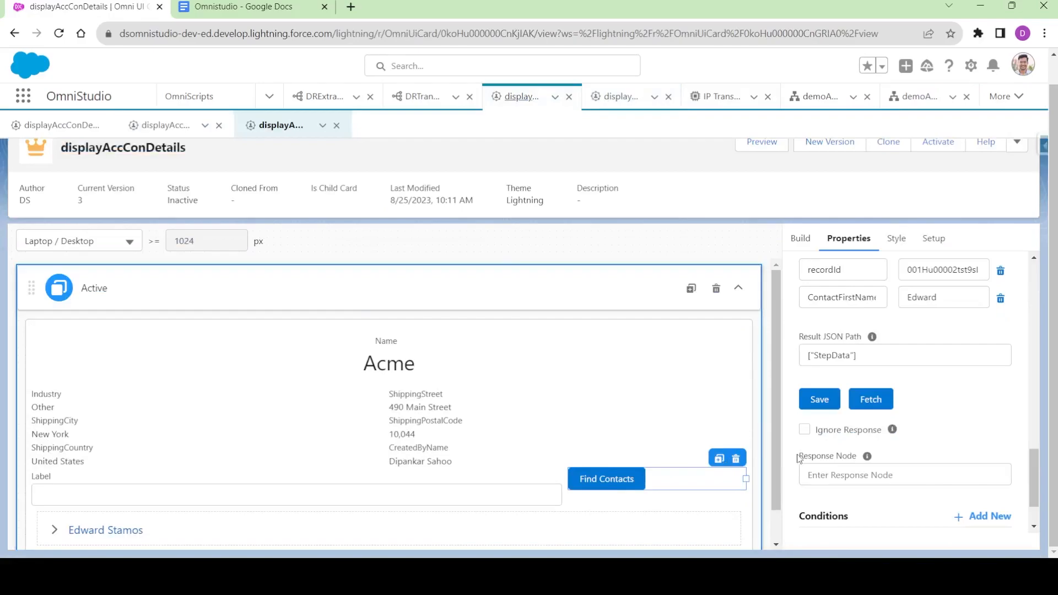
{"action": "left_click", "coordinate": [872, 398]}
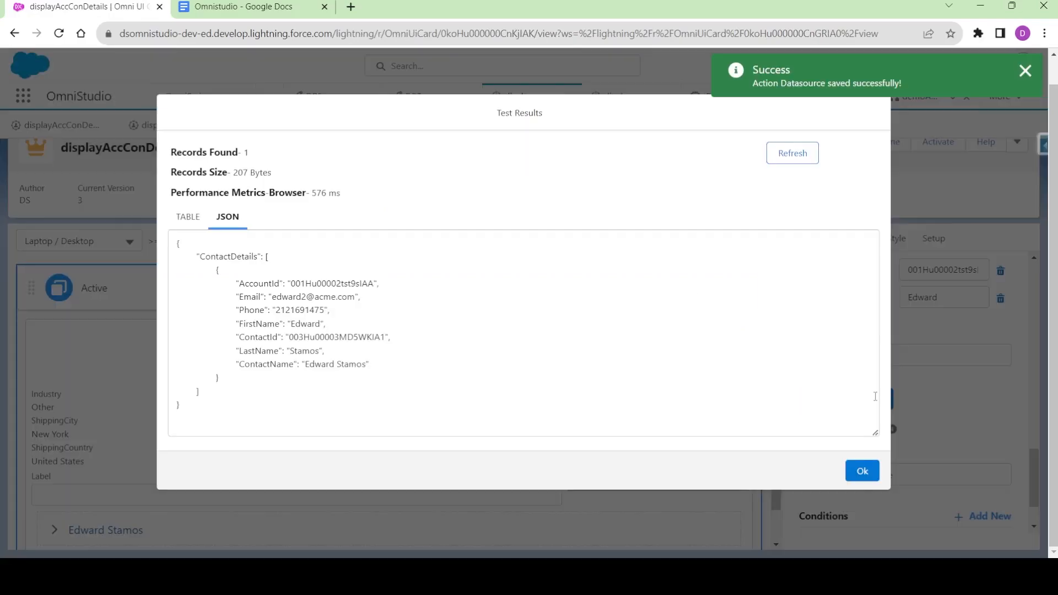
{"action": "left_click_drag", "start_coordinate": [218, 270], "coordinate": [221, 379]}
{"action": "left_click", "coordinate": [862, 471]}
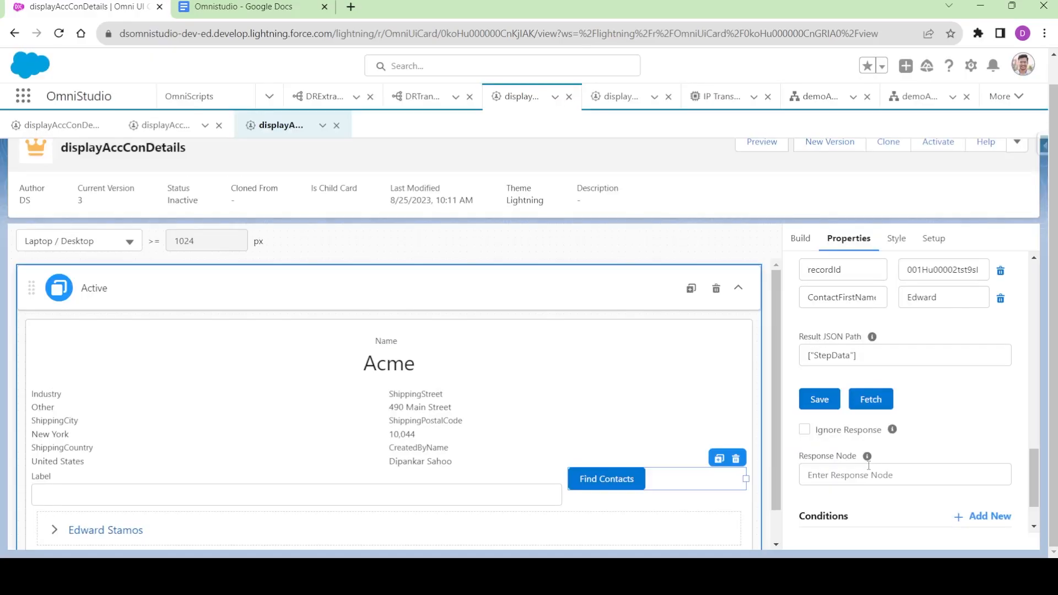
- Set the ContactFirstName test value to d, fetch the action's test results, and review the returned contacts
{"action": "double_click", "coordinate": [911, 292]}
{"action": "type", "text": "d"}
{"action": "left_click", "coordinate": [877, 400]}
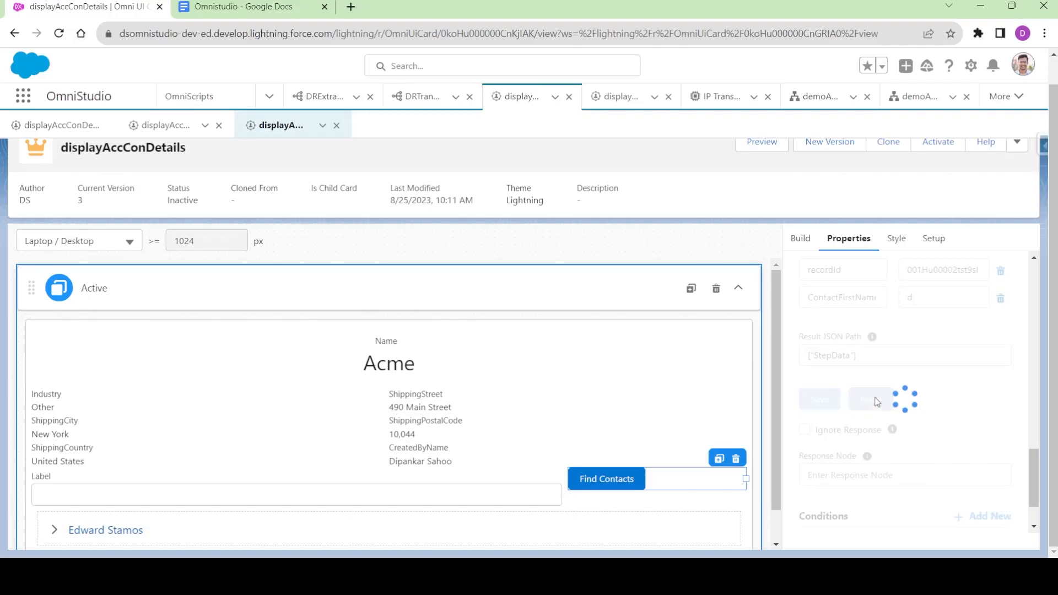
{"action": "scroll", "coordinate": [281, 345], "scroll_direction": "down", "scroll_amount": 5}
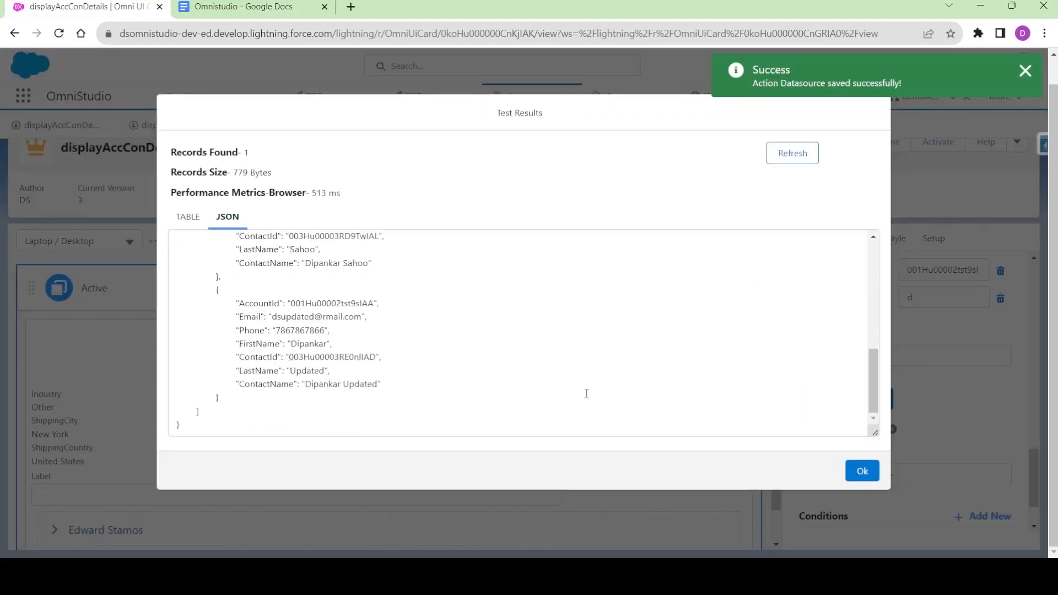
{"action": "left_click", "coordinate": [862, 471]}
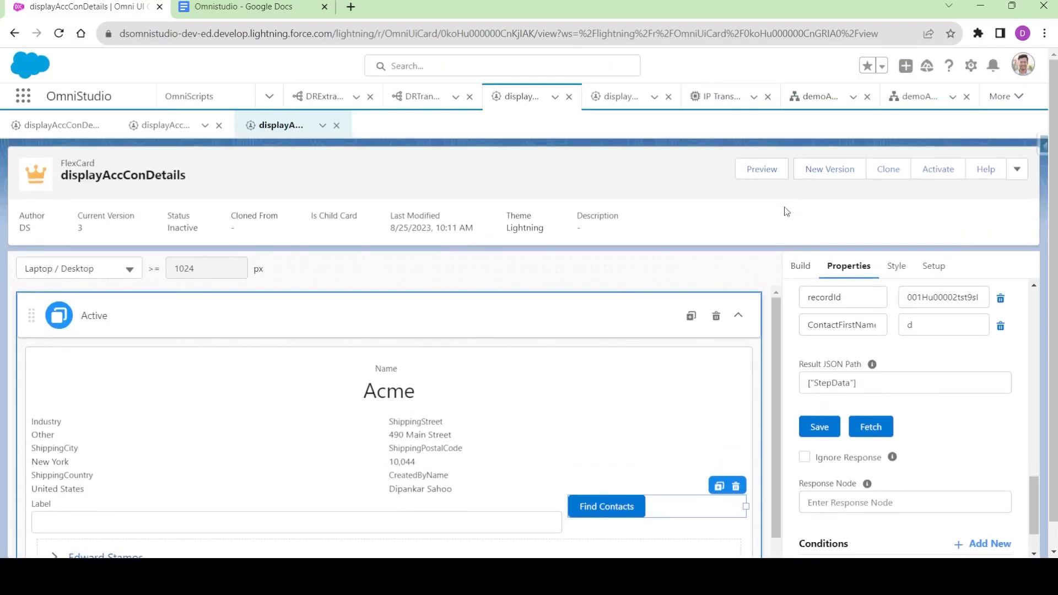
- Preview the displayAccConDetails FlexCard and find the account's contacts using the first listed contact's first name
{"action": "left_click", "coordinate": [762, 170]}
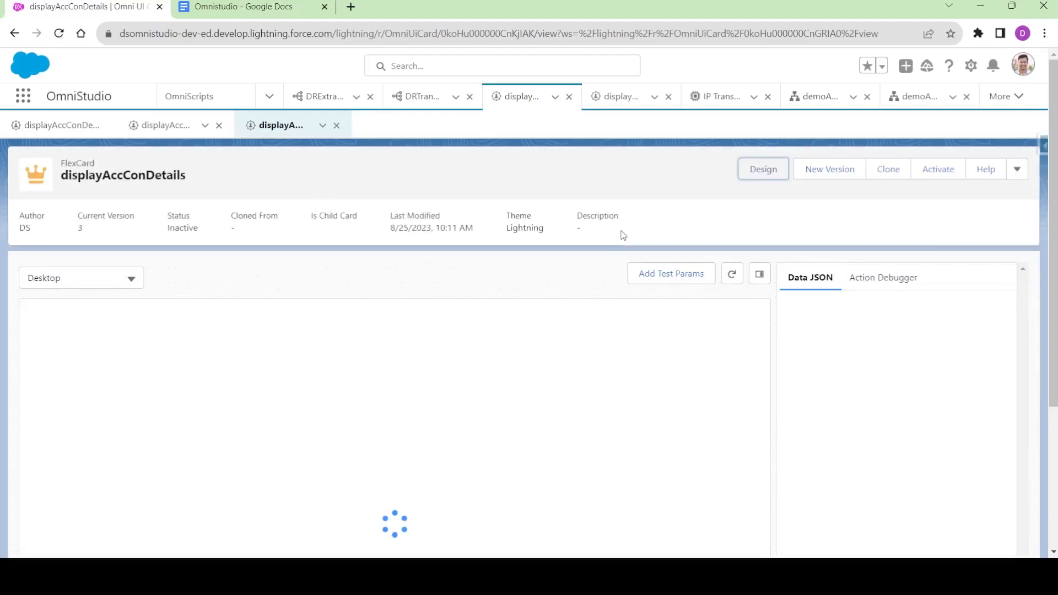
{"action": "scroll", "coordinate": [543, 253], "scroll_direction": "down", "scroll_amount": 3}
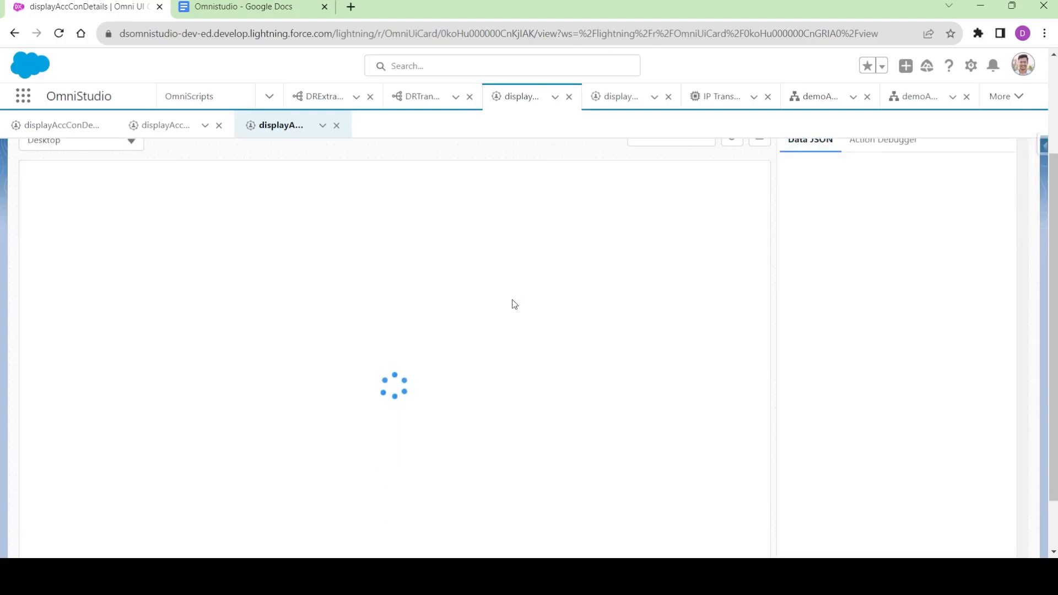
{"action": "scroll", "coordinate": [512, 300], "scroll_direction": "up", "scroll_amount": 1}
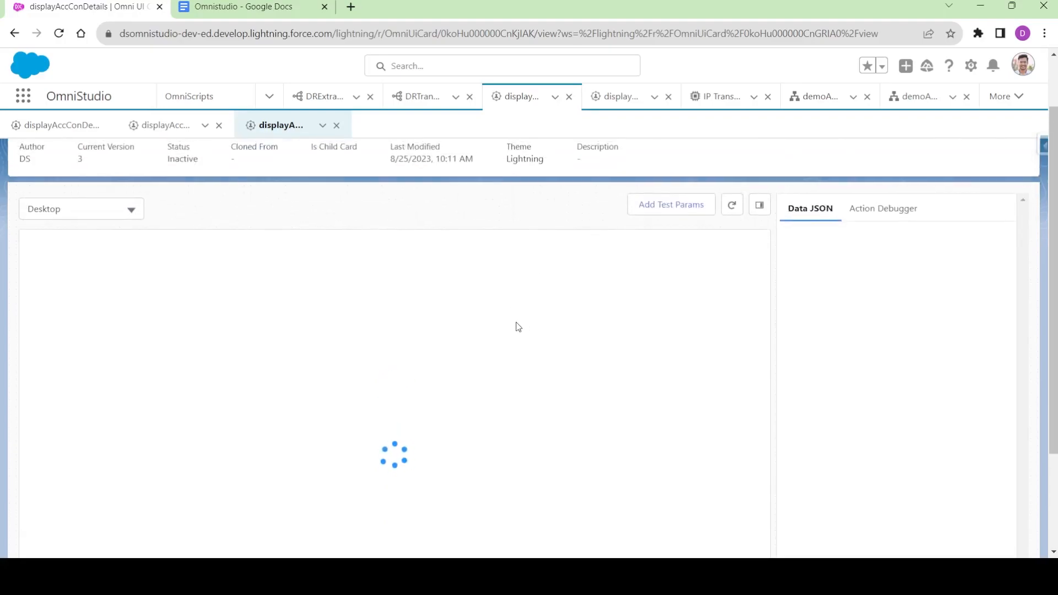
{"action": "scroll", "coordinate": [511, 363], "scroll_direction": "down", "scroll_amount": 1}
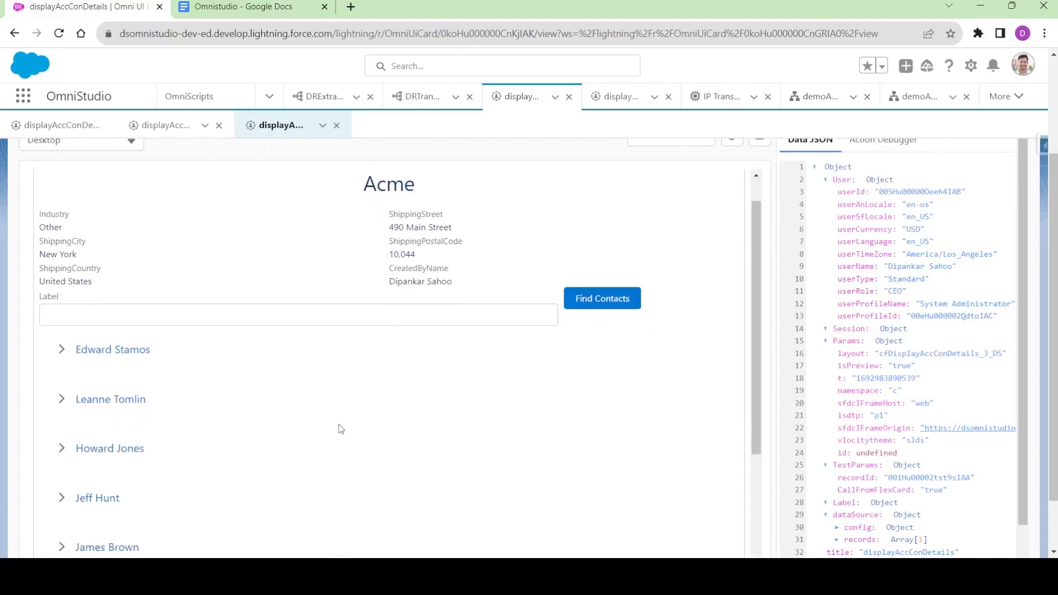
{"action": "scroll", "coordinate": [338, 428], "scroll_direction": "down", "scroll_amount": 5}
{"action": "scroll", "coordinate": [270, 469], "scroll_direction": "up", "scroll_amount": 5}
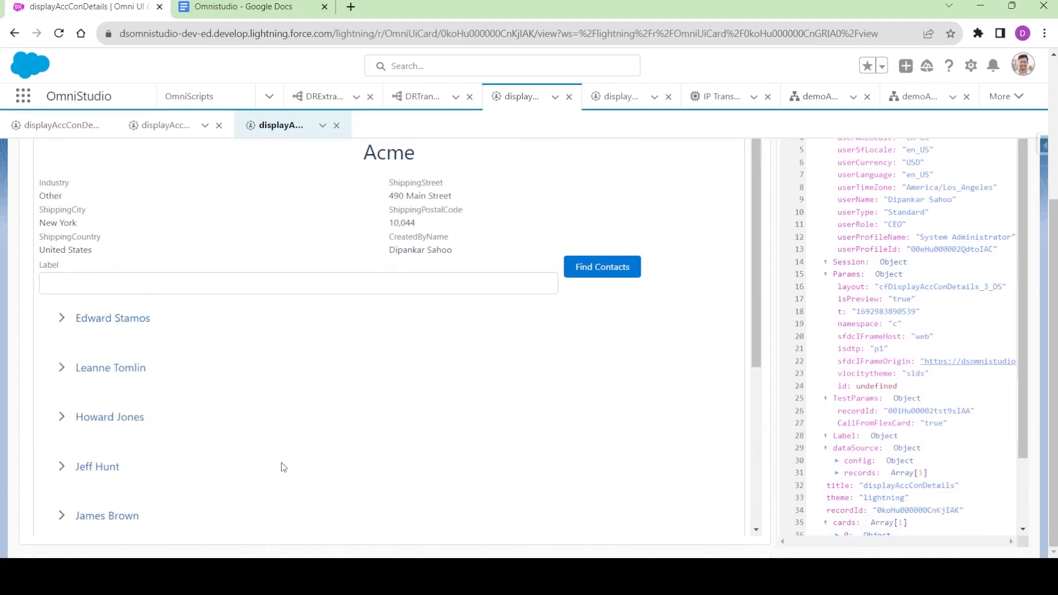
{"action": "left_click", "coordinate": [309, 285]}
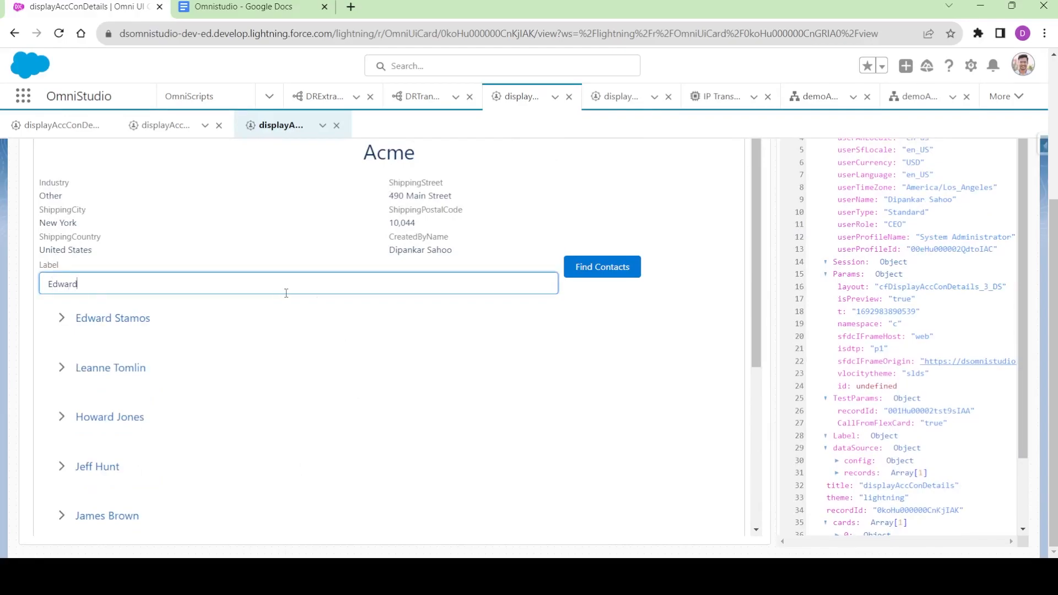
{"action": "left_click", "coordinate": [607, 268]}
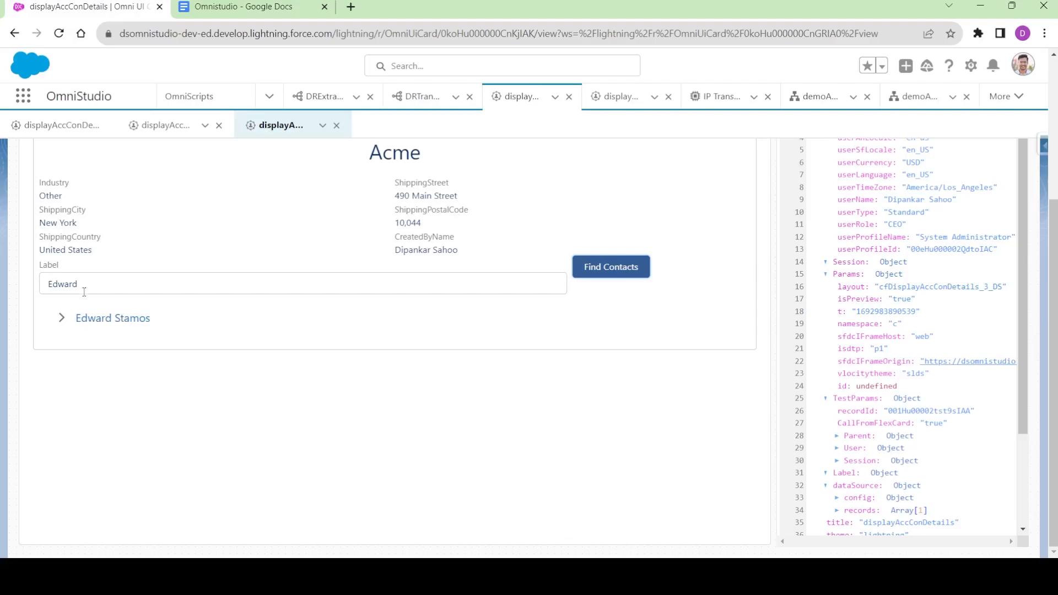
- Find contacts in the card preview with the search text d, and again with a contact's full first name
{"action": "left_click_drag", "start_coordinate": [73, 285], "coordinate": [41, 287]}
{"action": "type", "text": "d"}
{"action": "left_click", "coordinate": [610, 270]}
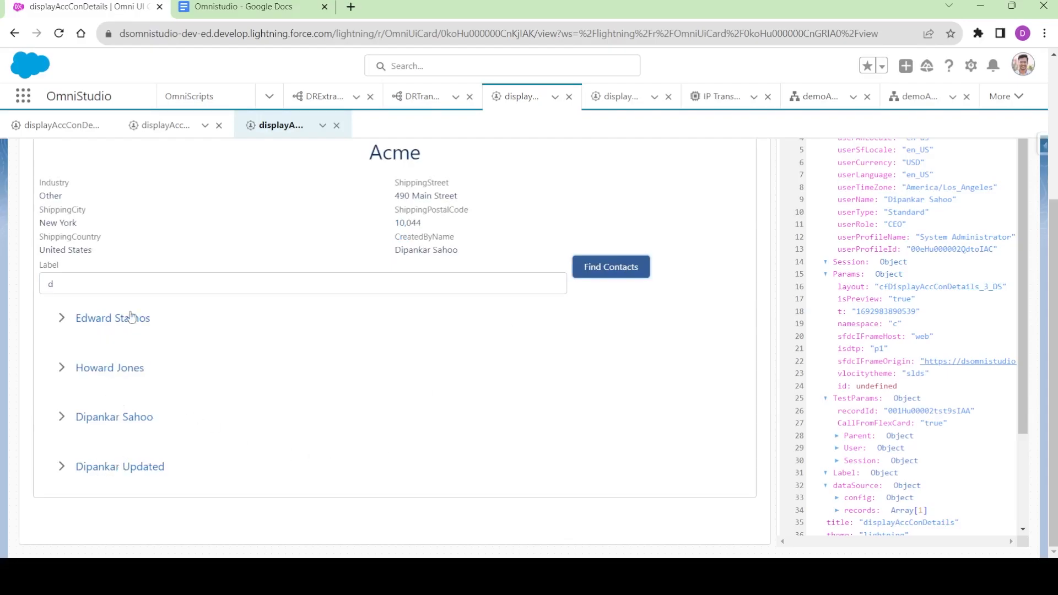
{"action": "left_click", "coordinate": [124, 283]}
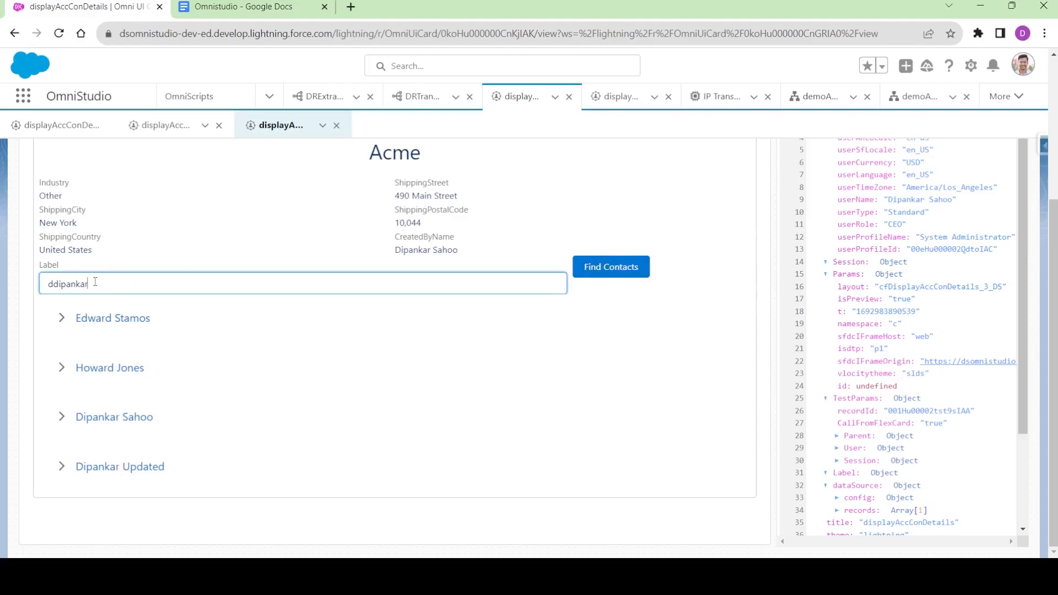
{"action": "key", "text": "BackSpace"}
{"action": "left_click", "coordinate": [614, 272]}
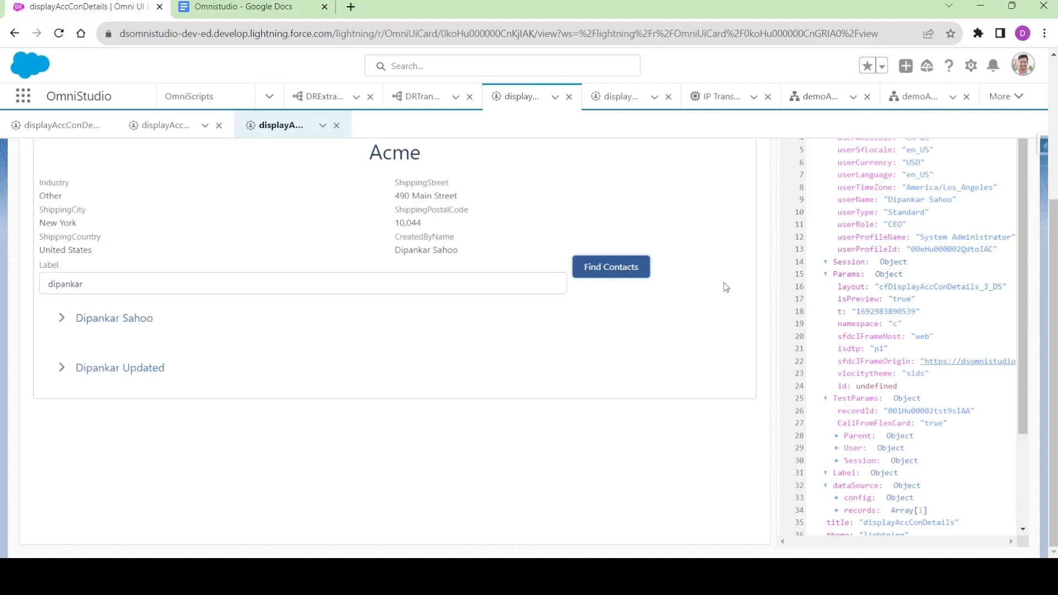
- Add a Large Top margin to the card's Find Contacts button and preview the card again
{"action": "scroll", "coordinate": [716, 308], "scroll_direction": "up", "scroll_amount": 3}
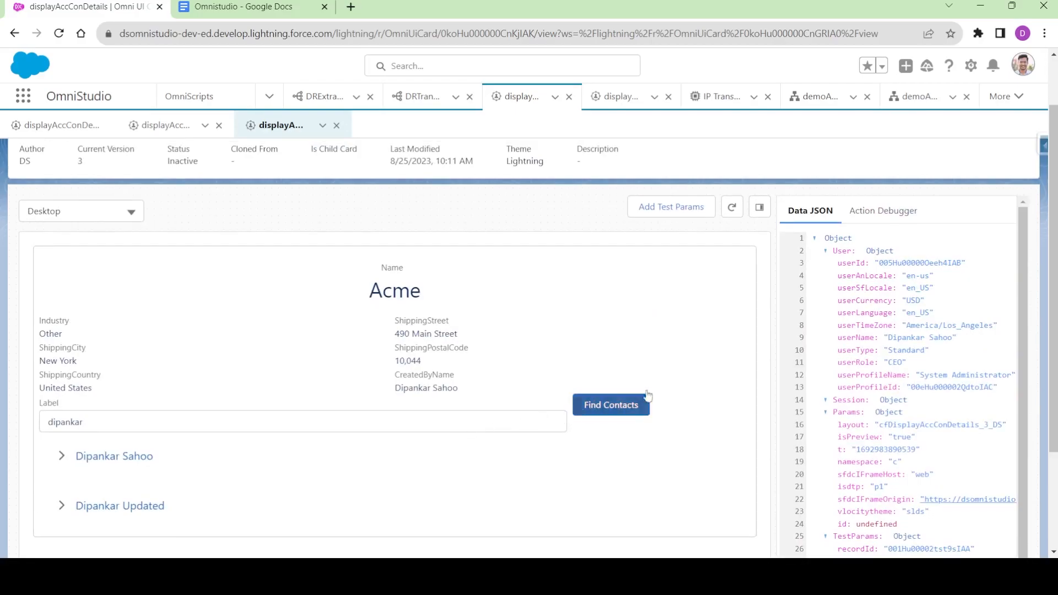
{"action": "scroll", "coordinate": [765, 197], "scroll_direction": "up", "scroll_amount": 2}
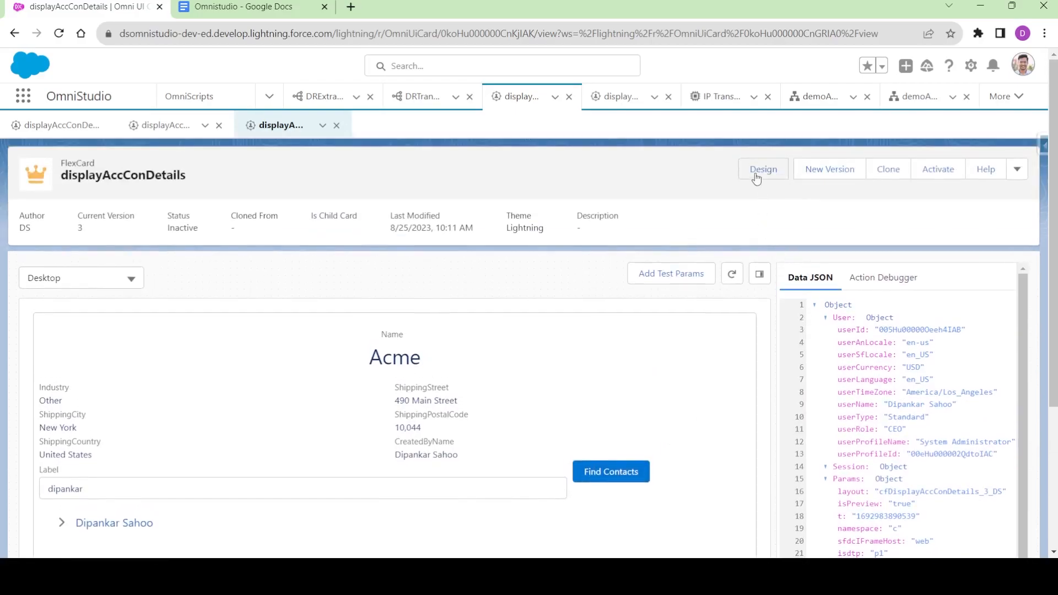
{"action": "left_click", "coordinate": [757, 178]}
{"action": "left_click", "coordinate": [634, 506]}
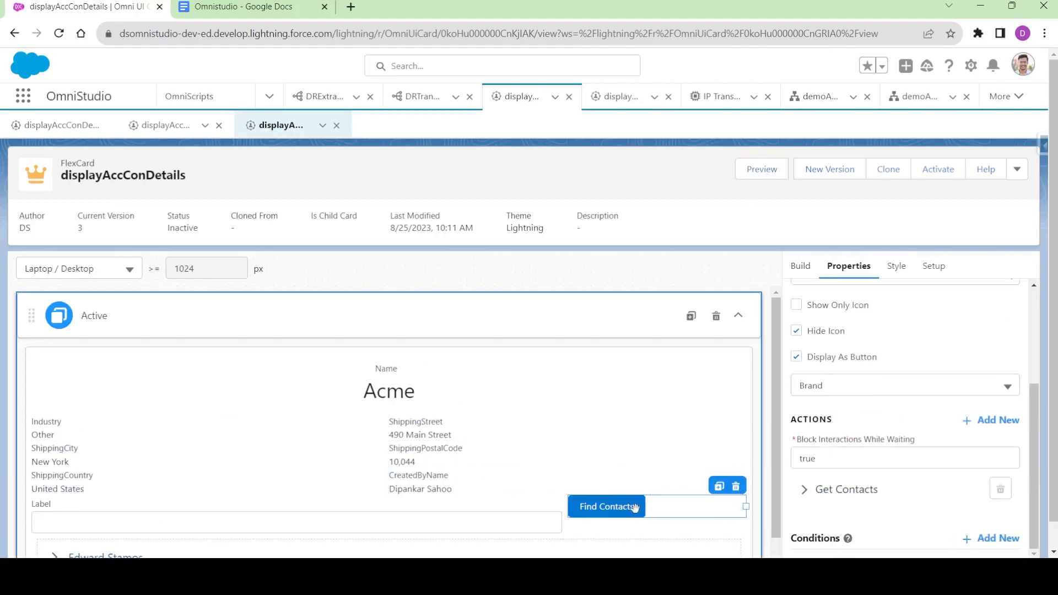
{"action": "left_click", "coordinate": [896, 266]}
{"action": "scroll", "coordinate": [881, 397], "scroll_direction": "down", "scroll_amount": 4}
{"action": "scroll", "coordinate": [859, 437], "scroll_direction": "down", "scroll_amount": 5}
{"action": "scroll", "coordinate": [858, 437], "scroll_direction": "down", "scroll_amount": 6}
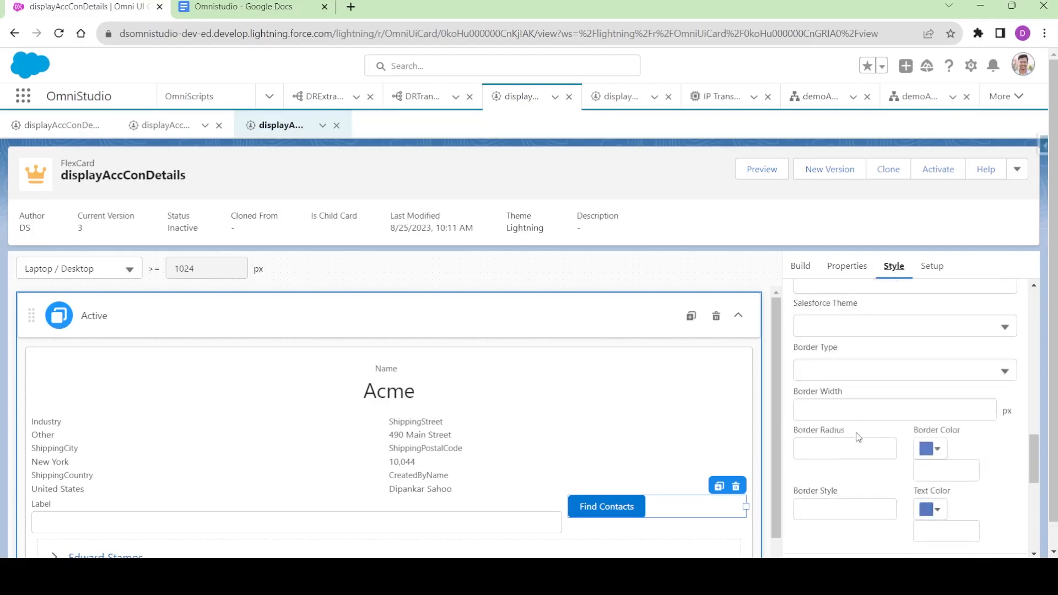
{"action": "scroll", "coordinate": [858, 438], "scroll_direction": "up", "scroll_amount": 3}
{"action": "scroll", "coordinate": [858, 437], "scroll_direction": "down", "scroll_amount": 3}
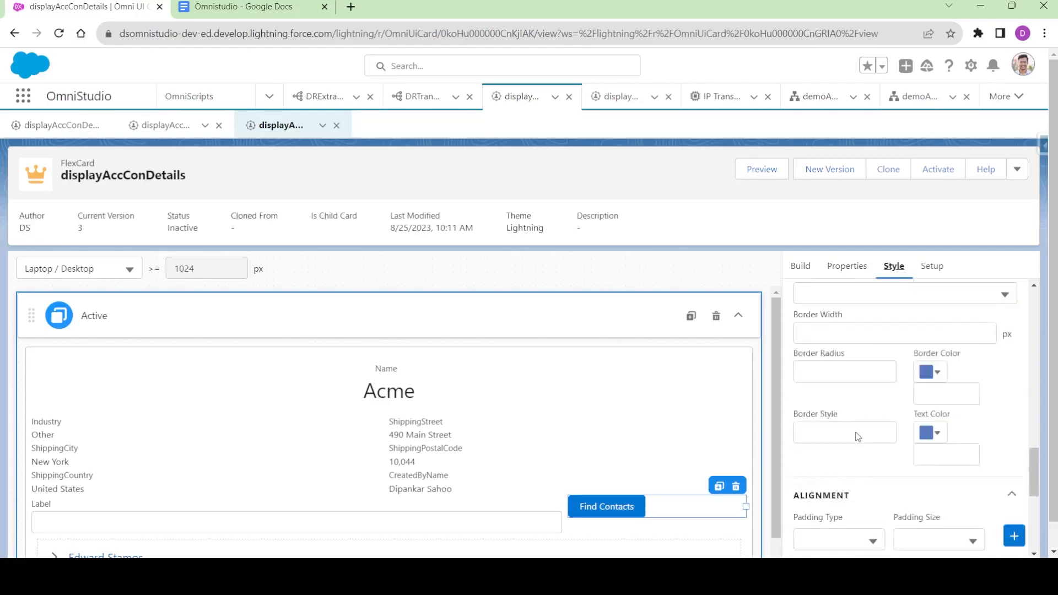
{"action": "left_click", "coordinate": [839, 391]}
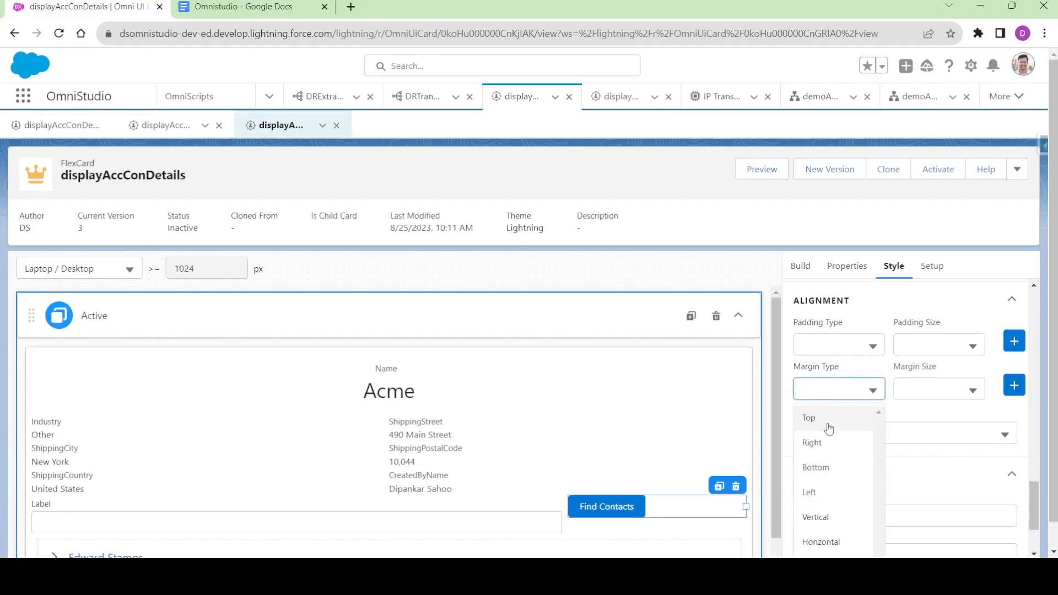
{"action": "left_click", "coordinate": [826, 423]}
{"action": "left_click", "coordinate": [919, 387]}
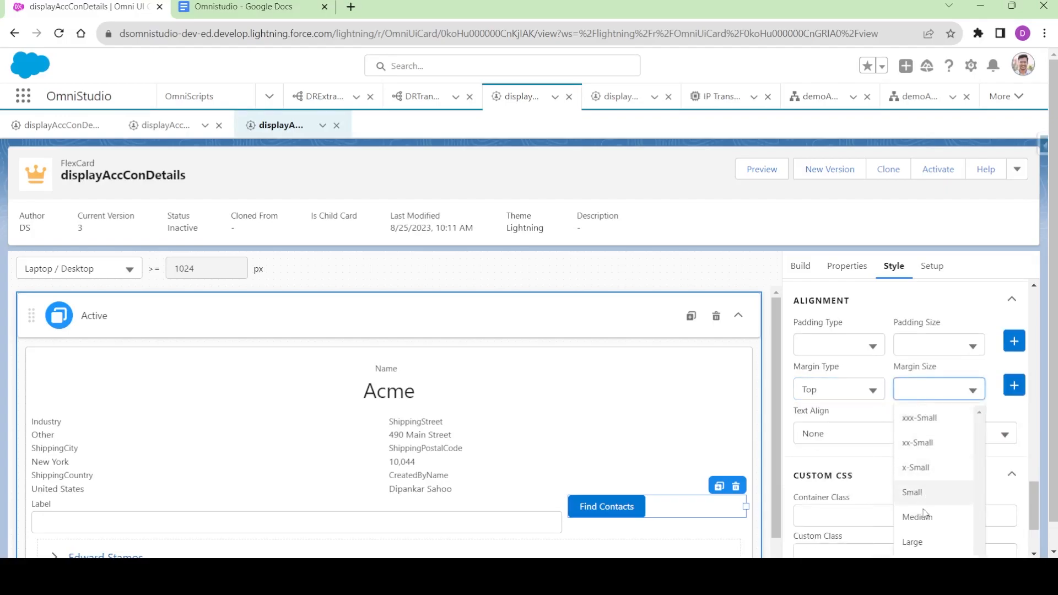
{"action": "left_click", "coordinate": [916, 540]}
{"action": "left_click", "coordinate": [1014, 387]}
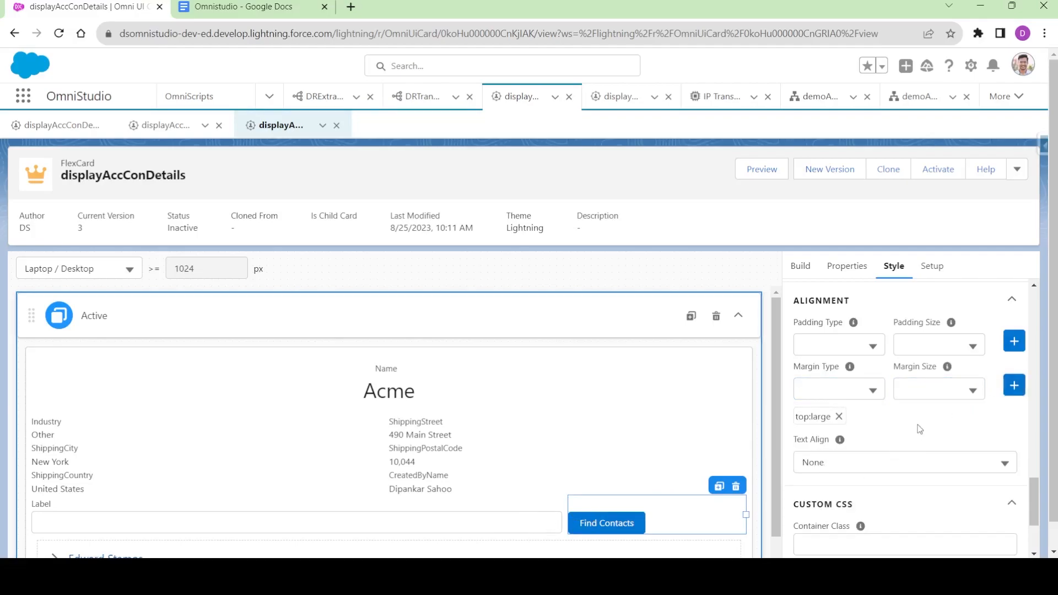
{"action": "left_click", "coordinate": [762, 170]}
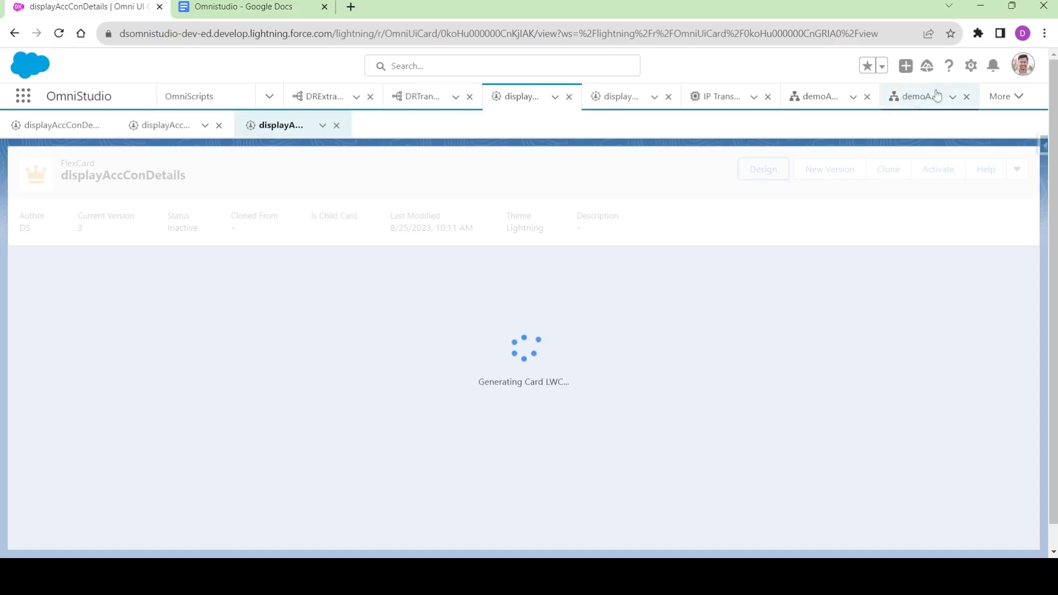
- Open the demoAccConDetails OmniScript in preview, clear its action debugger logs, and review the loaded contact details
{"action": "left_click_drag", "start_coordinate": [793, 96], "coordinate": [610, 97]}
{"action": "left_click", "coordinate": [626, 104]}
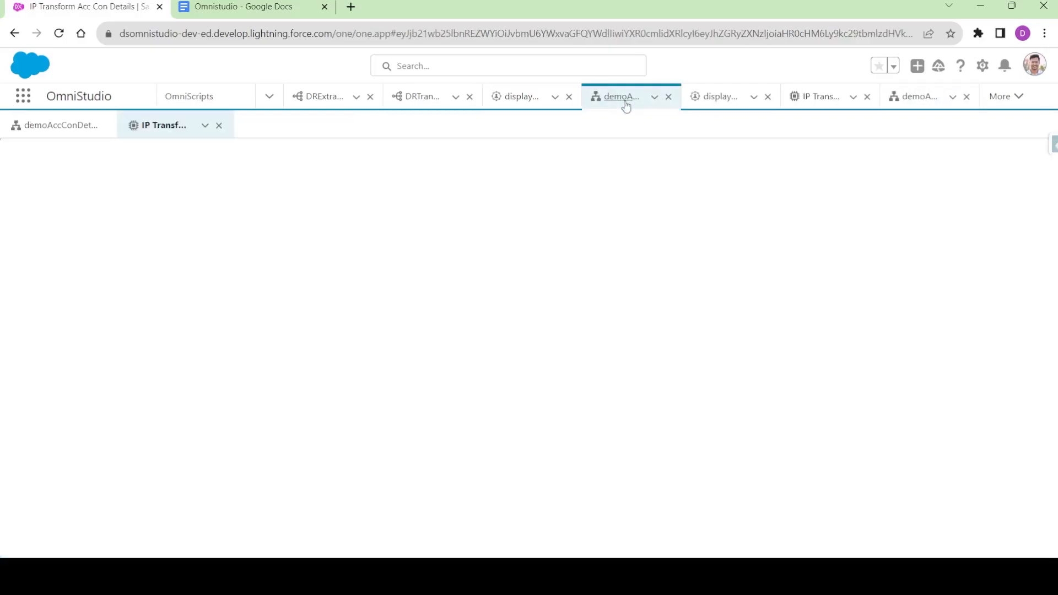
{"action": "left_click", "coordinate": [58, 127]}
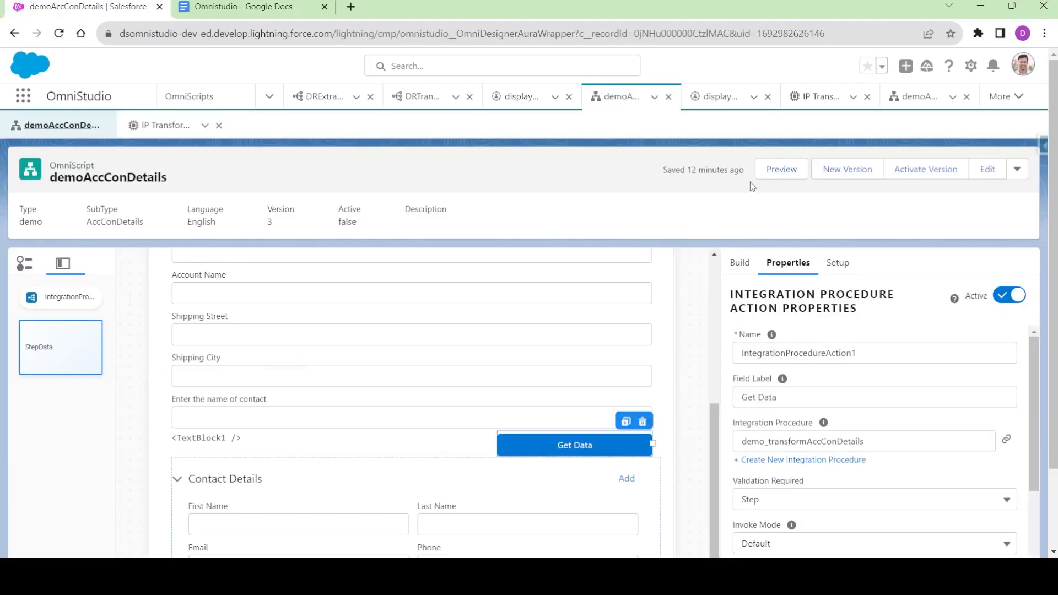
{"action": "left_click", "coordinate": [772, 169]}
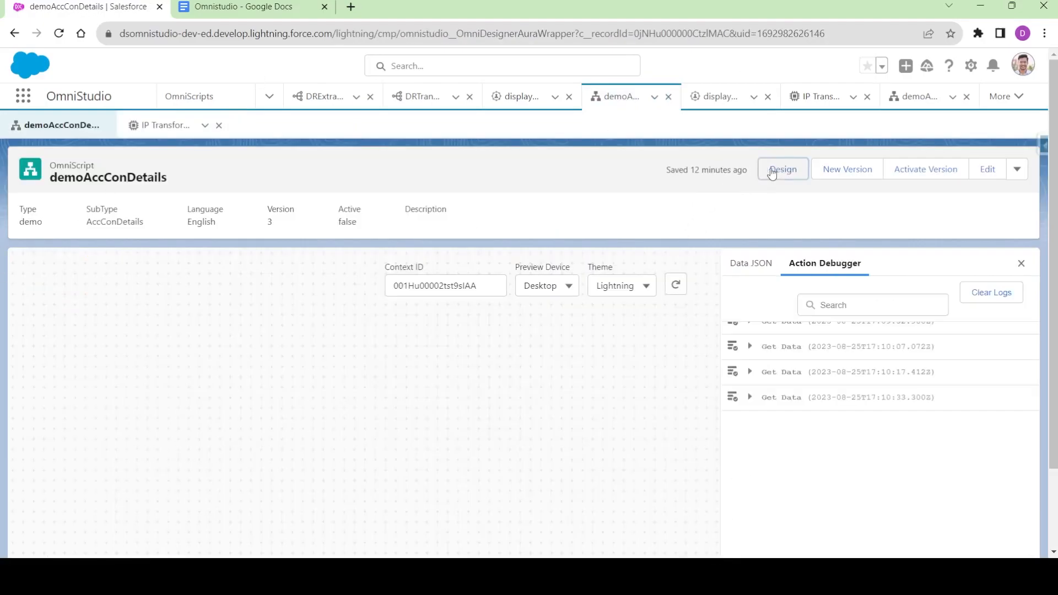
{"action": "left_click", "coordinate": [987, 294]}
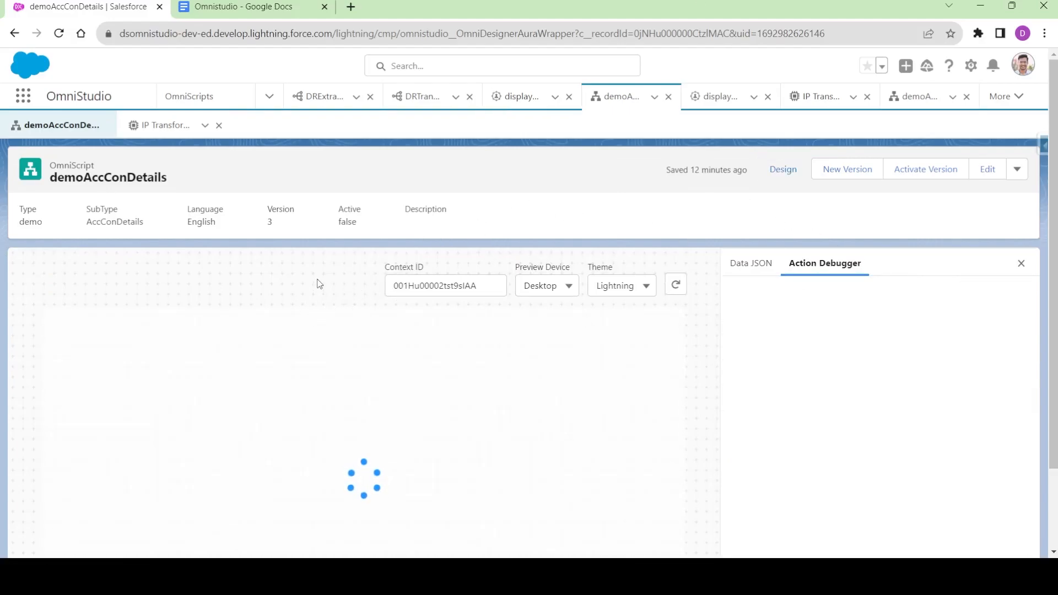
{"action": "scroll", "coordinate": [307, 264], "scroll_direction": "down", "scroll_amount": 2}
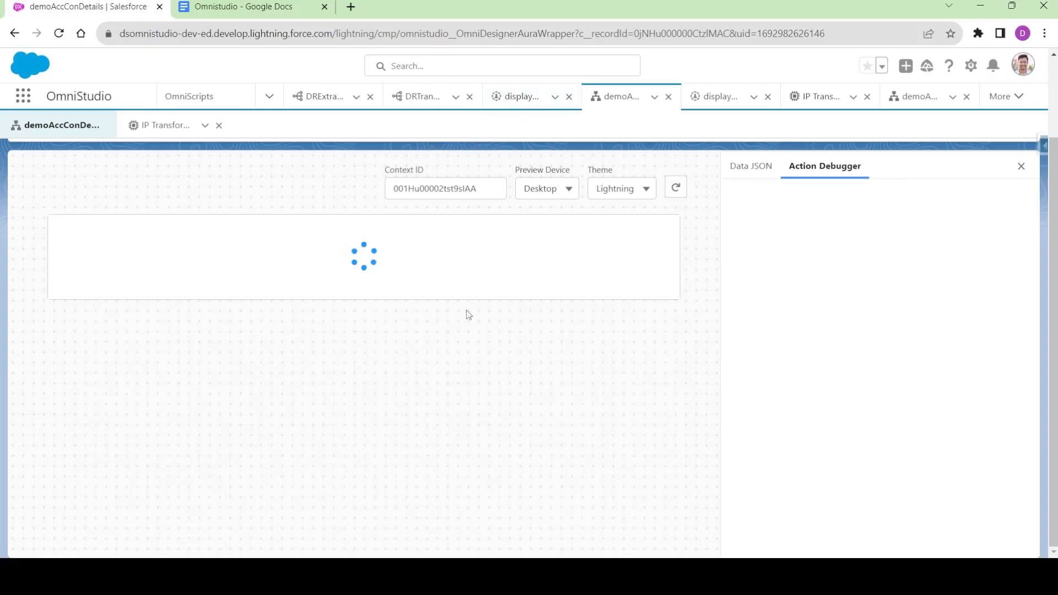
{"action": "scroll", "coordinate": [162, 455], "scroll_direction": "down", "scroll_amount": 3}
{"action": "scroll", "coordinate": [177, 482], "scroll_direction": "down", "scroll_amount": 13}
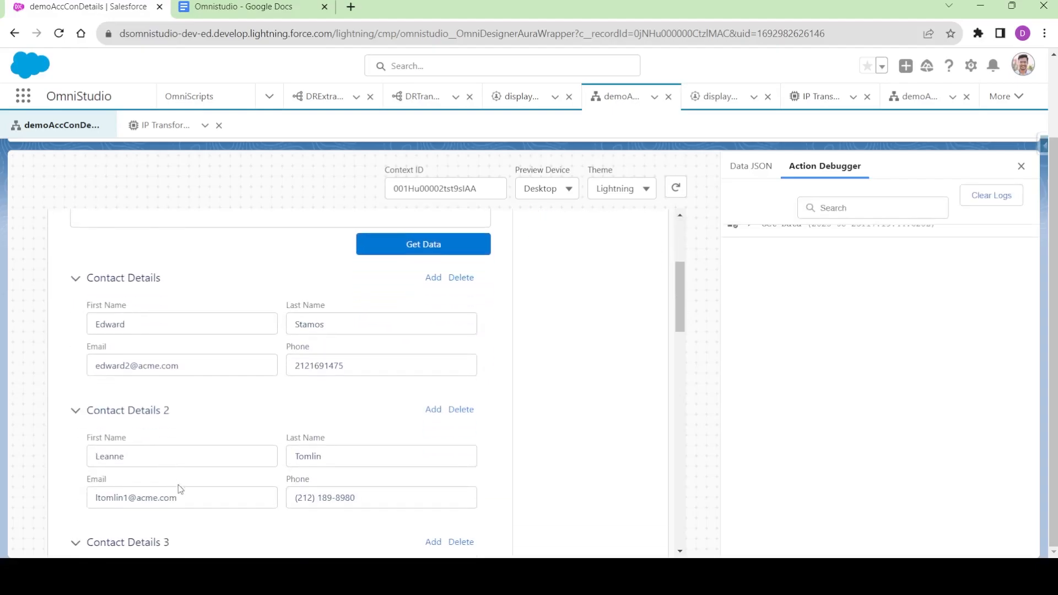
- Get data in the OmniScript preview with d as the contact name, and review the contact blocks
{"action": "scroll", "coordinate": [192, 504], "scroll_direction": "up", "scroll_amount": 15}
{"action": "scroll", "coordinate": [193, 495], "scroll_direction": "up", "scroll_amount": 2}
{"action": "left_click", "coordinate": [163, 422]}
{"action": "type", "text": "d"}
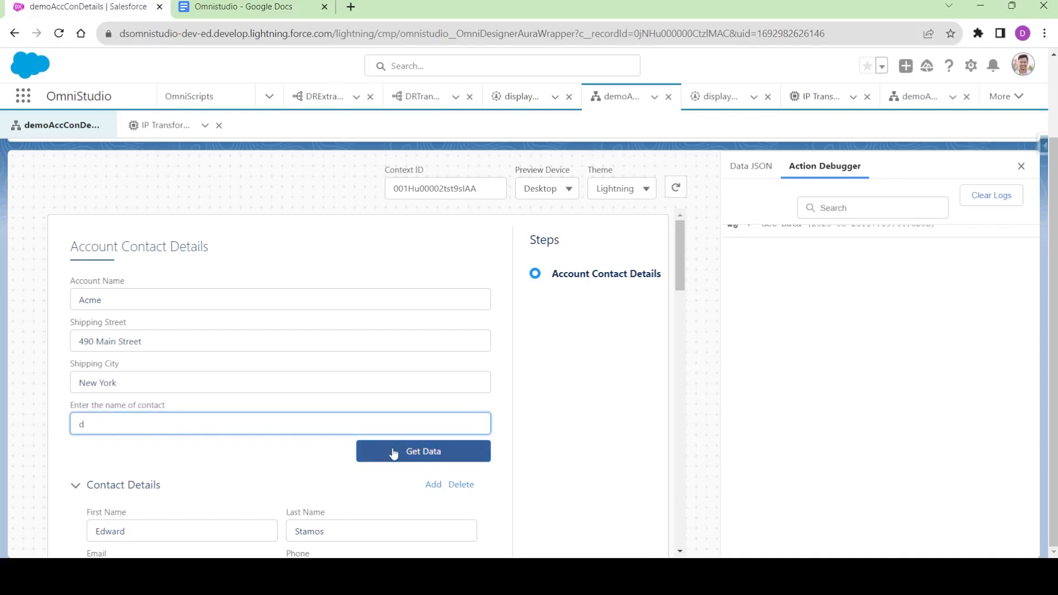
{"action": "left_click", "coordinate": [393, 453]}
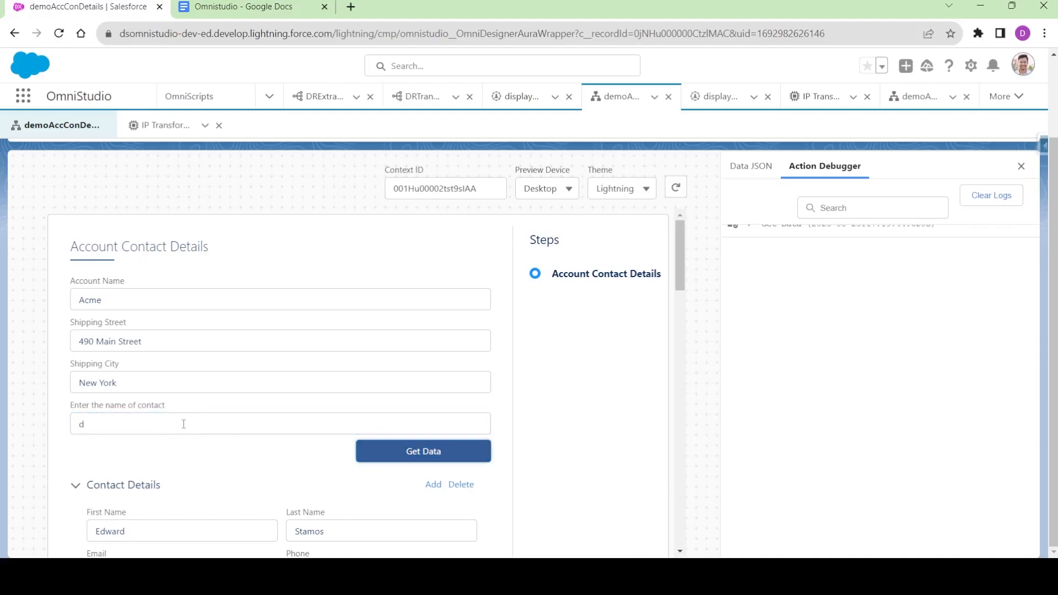
{"action": "left_click", "coordinate": [94, 424]}
{"action": "left_click", "coordinate": [390, 454]}
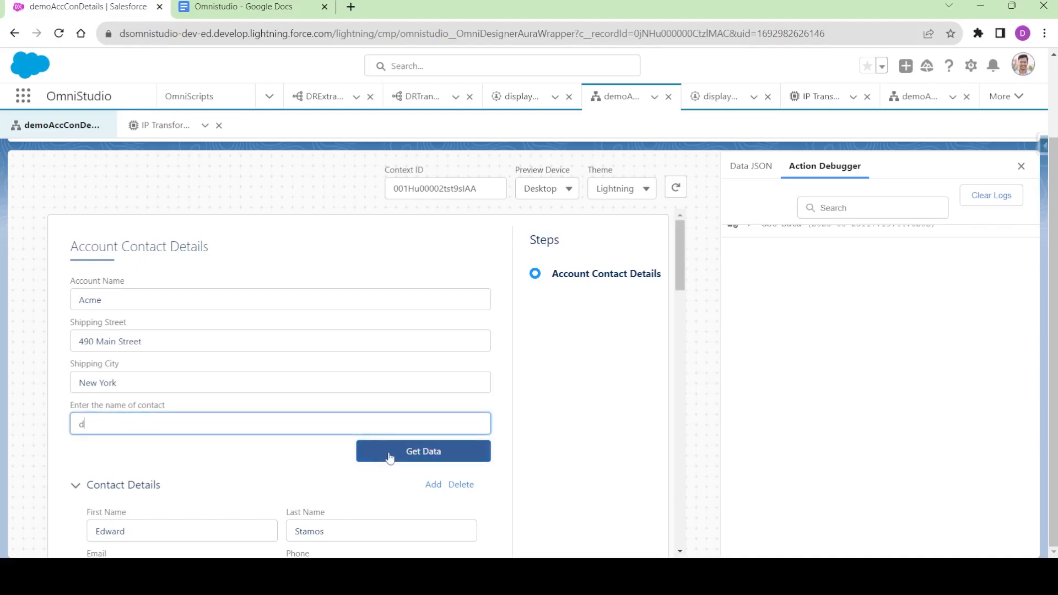
{"action": "scroll", "coordinate": [255, 469], "scroll_direction": "down", "scroll_amount": 5}
{"action": "scroll", "coordinate": [254, 470], "scroll_direction": "down", "scroll_amount": 3}
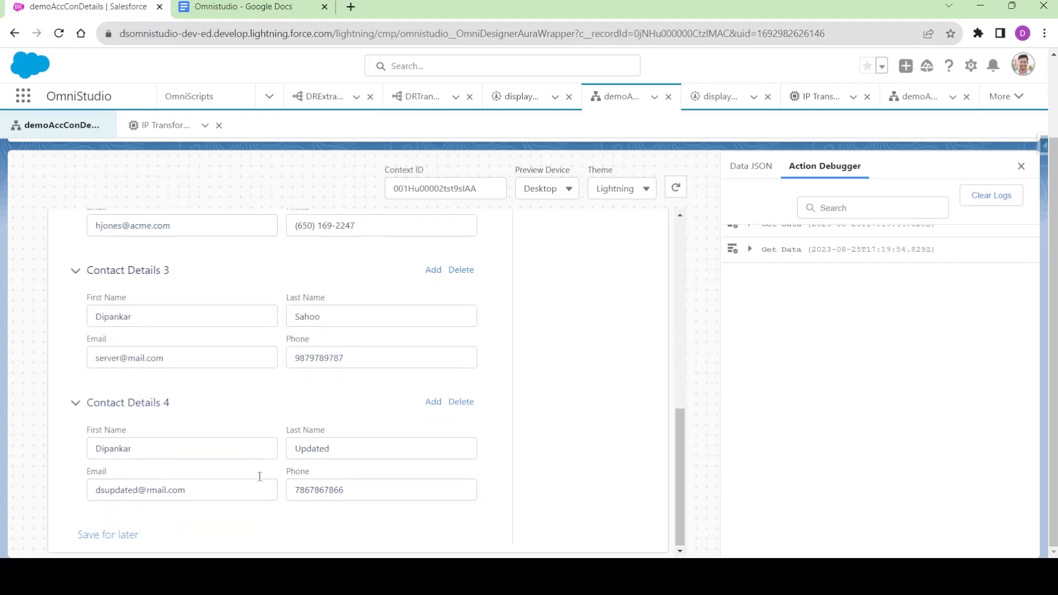
- Empty the contact name field, get the data again, and review the contact blocks through to the last one
{"action": "scroll", "coordinate": [265, 475], "scroll_direction": "up", "scroll_amount": 8}
{"action": "left_click", "coordinate": [172, 428]}
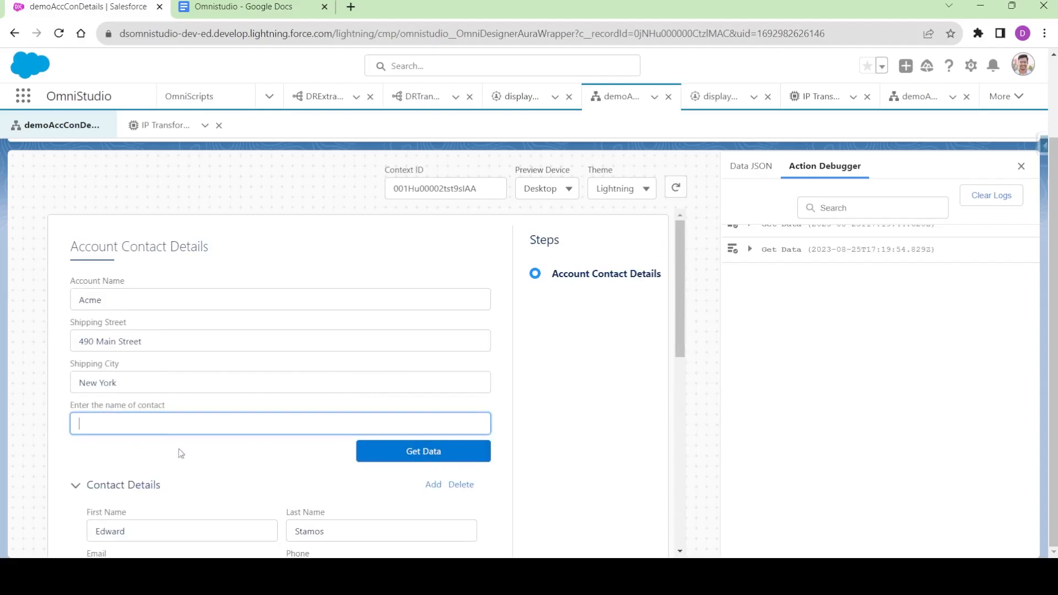
{"action": "left_click", "coordinate": [415, 453]}
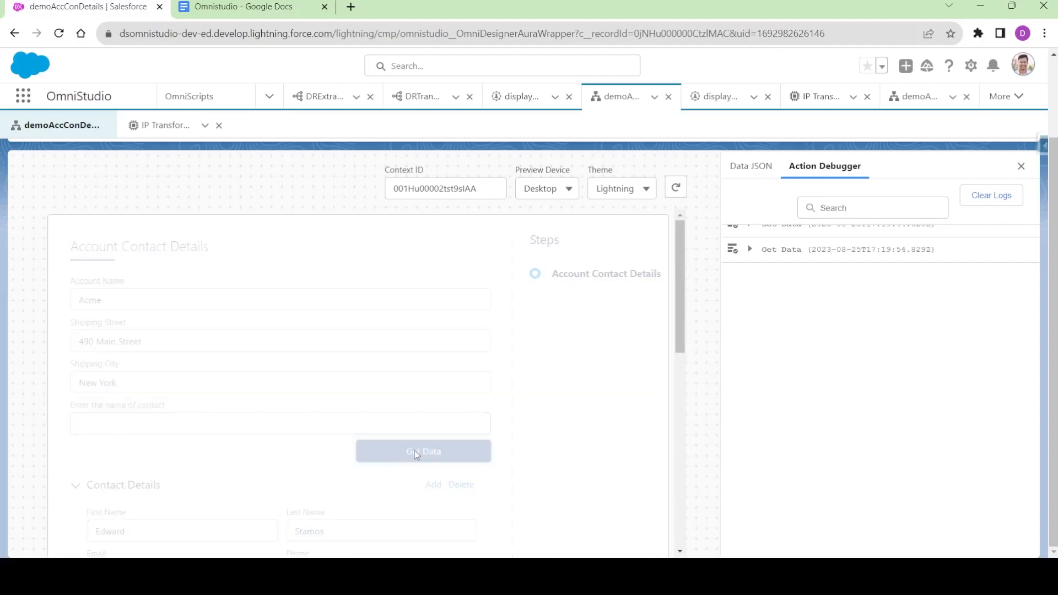
{"action": "scroll", "coordinate": [274, 470], "scroll_direction": "down", "scroll_amount": 18}
{"action": "scroll", "coordinate": [276, 473], "scroll_direction": "down", "scroll_amount": 5}
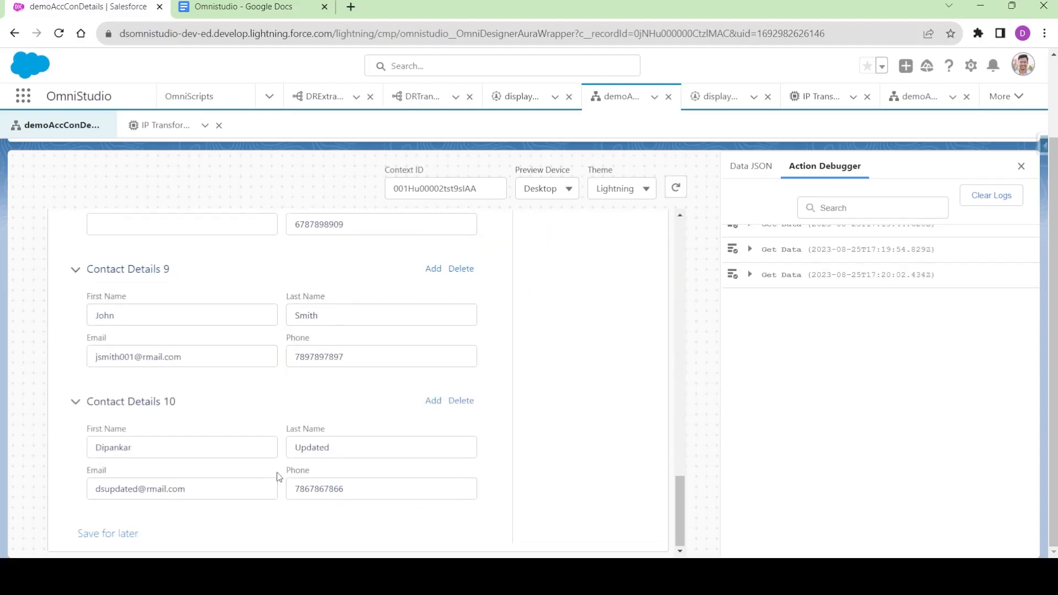
- Return to the displayAccConDetails FlexCard preview and find contacts using a contact's full first name
{"action": "left_click", "coordinate": [518, 98]}
{"action": "scroll", "coordinate": [354, 378], "scroll_direction": "down", "scroll_amount": 4}
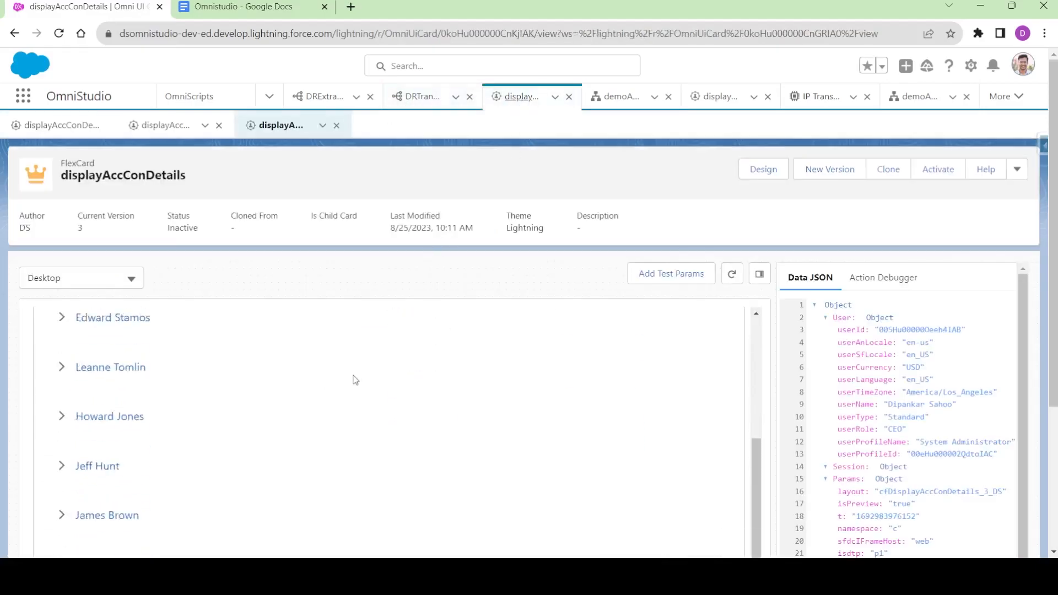
{"action": "scroll", "coordinate": [354, 378], "scroll_direction": "up", "scroll_amount": 3}
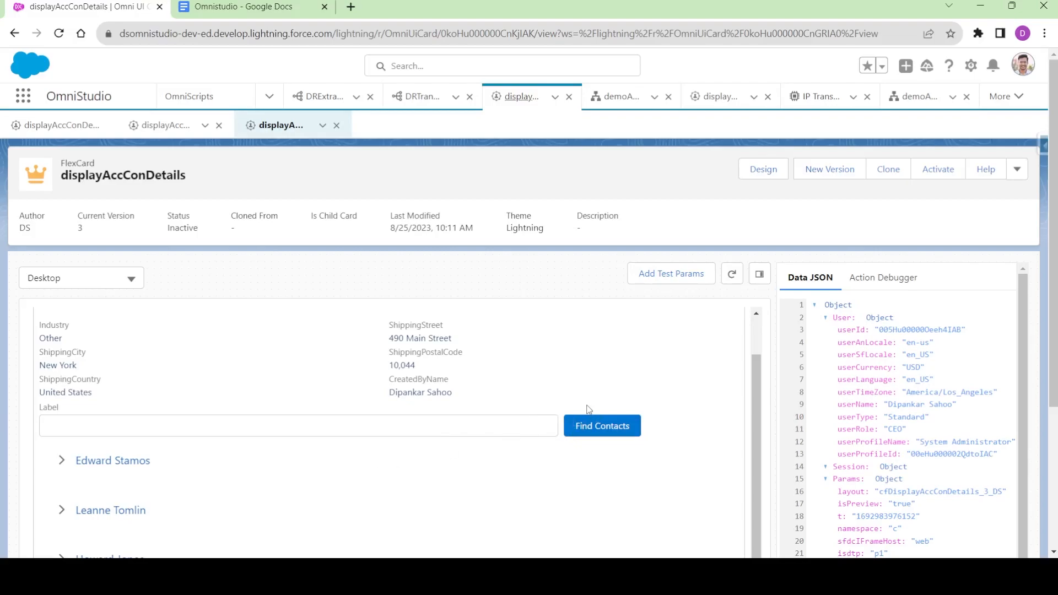
{"action": "left_click", "coordinate": [418, 424]}
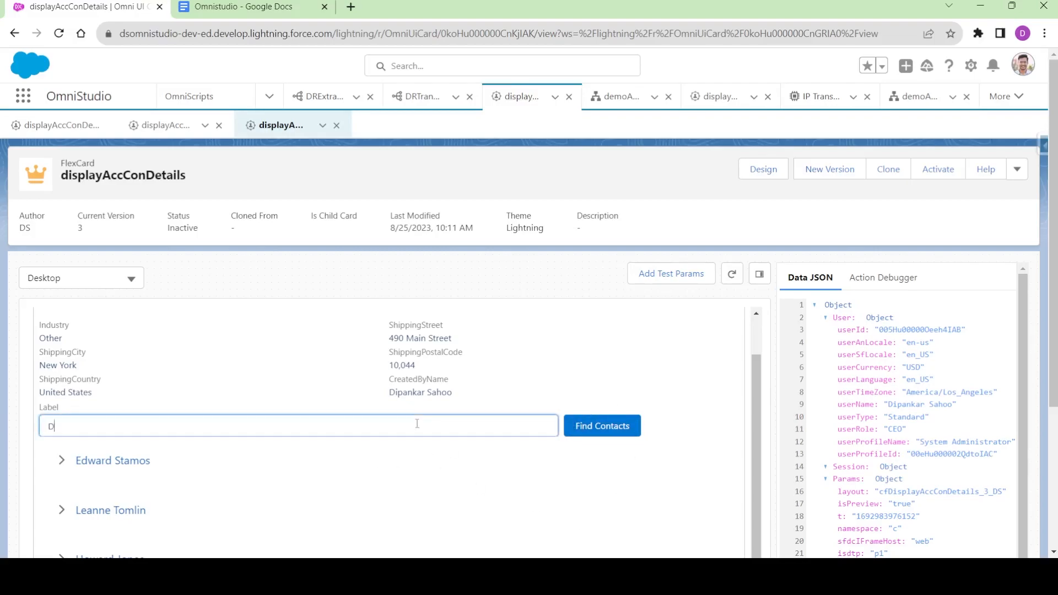
{"action": "scroll", "coordinate": [436, 453], "scroll_direction": "down", "scroll_amount": 3}
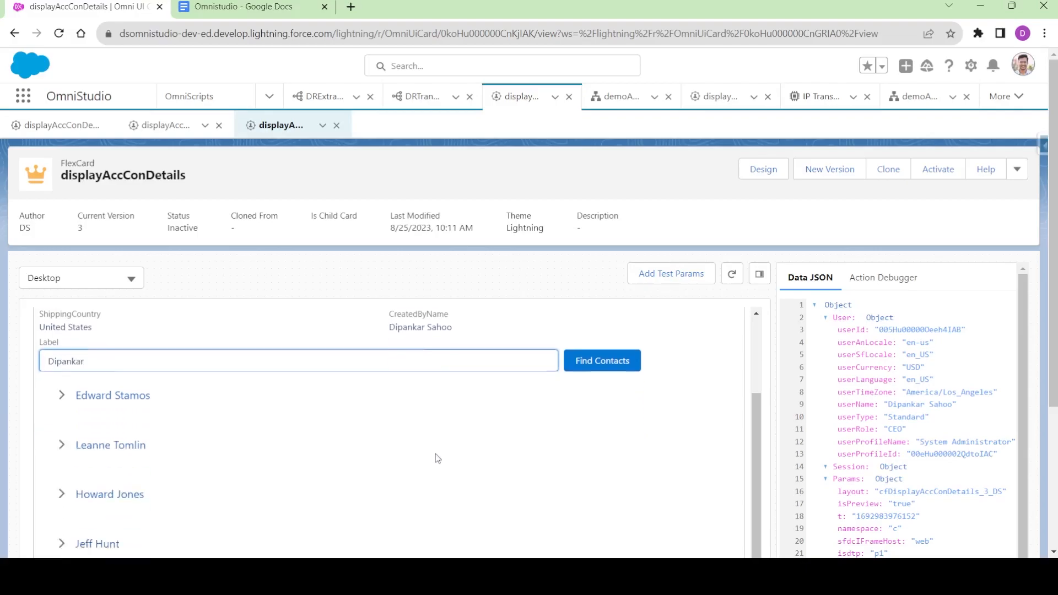
{"action": "scroll", "coordinate": [259, 482], "scroll_direction": "up", "scroll_amount": 1}
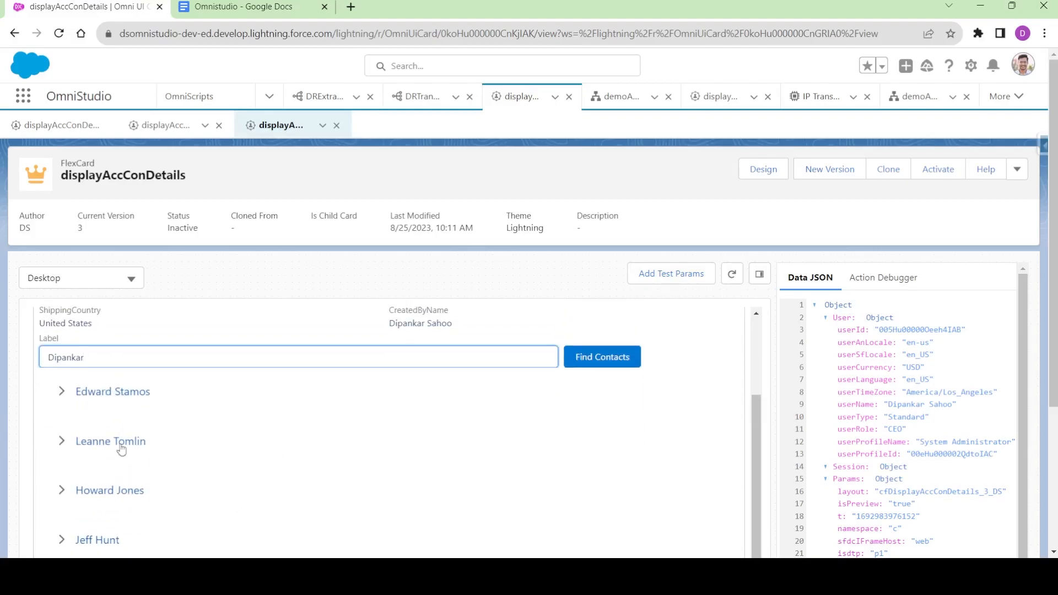
{"action": "left_click", "coordinate": [604, 363]}
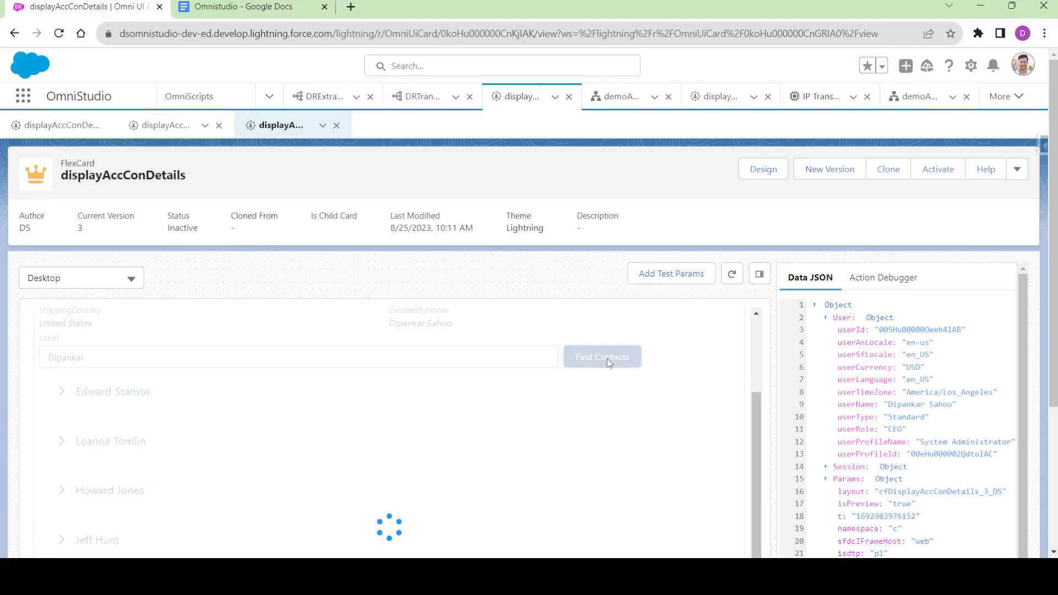
- Expand each contact found in the FlexCard preview and review its name, email and phone details
{"action": "scroll", "coordinate": [229, 467], "scroll_direction": "down", "scroll_amount": 1}
{"action": "scroll", "coordinate": [229, 467], "scroll_direction": "down", "scroll_amount": 2}
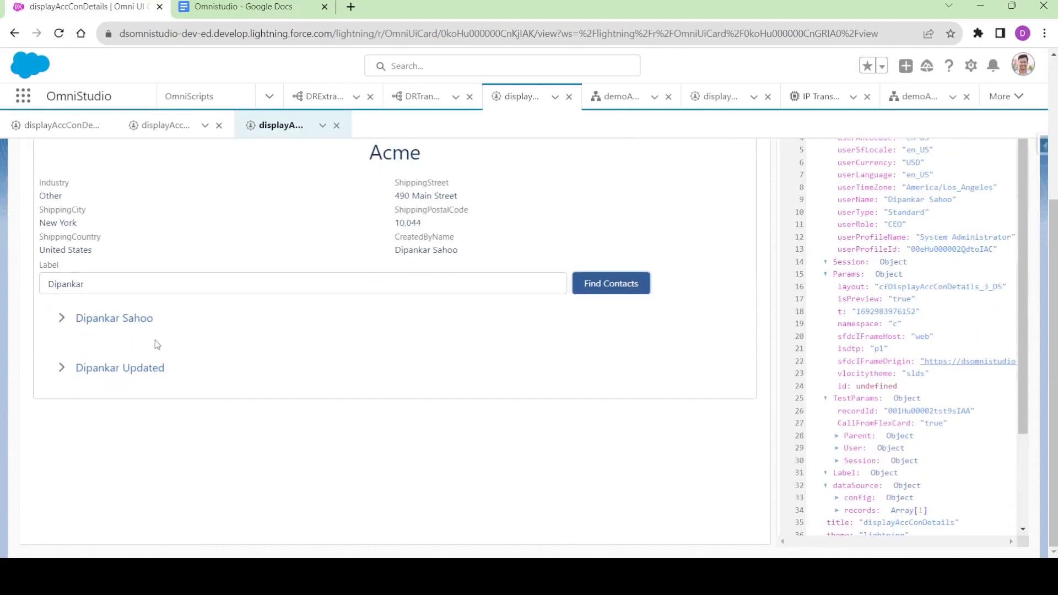
{"action": "left_click", "coordinate": [67, 320]}
{"action": "left_click", "coordinate": [67, 431]}
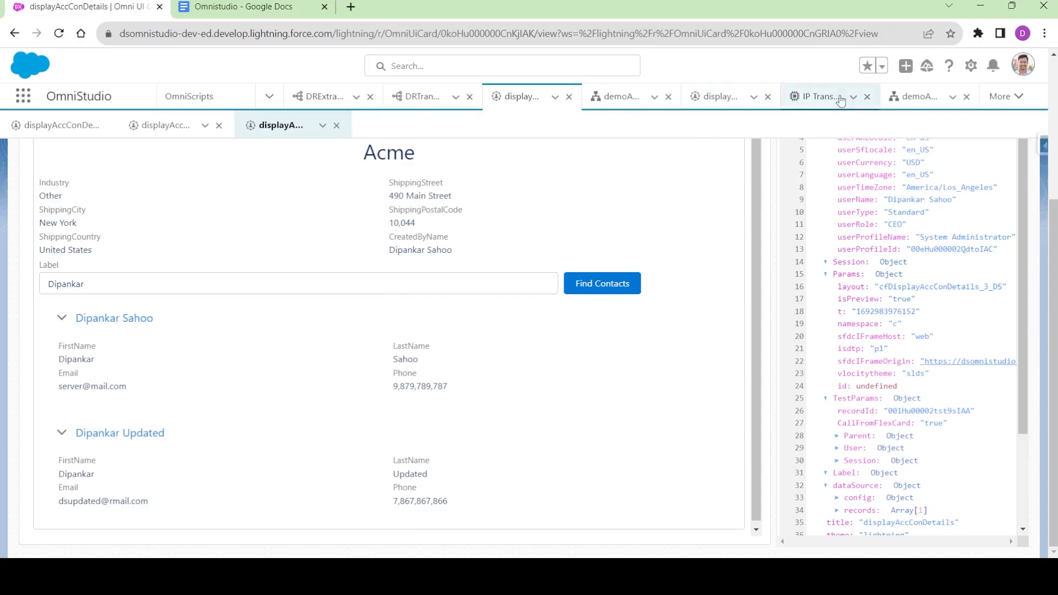
- Open the IP Transform Acc Con Details integration procedure and examine the Response JSON Node of DataRaptorTransformAction1
{"action": "left_click", "coordinate": [634, 101]}
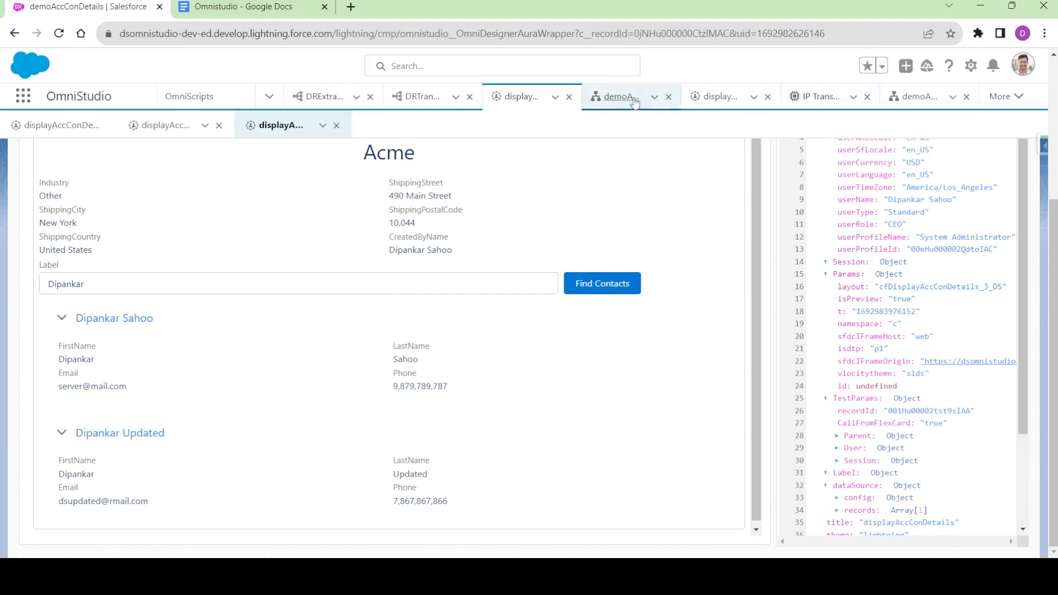
{"action": "left_click", "coordinate": [159, 125]}
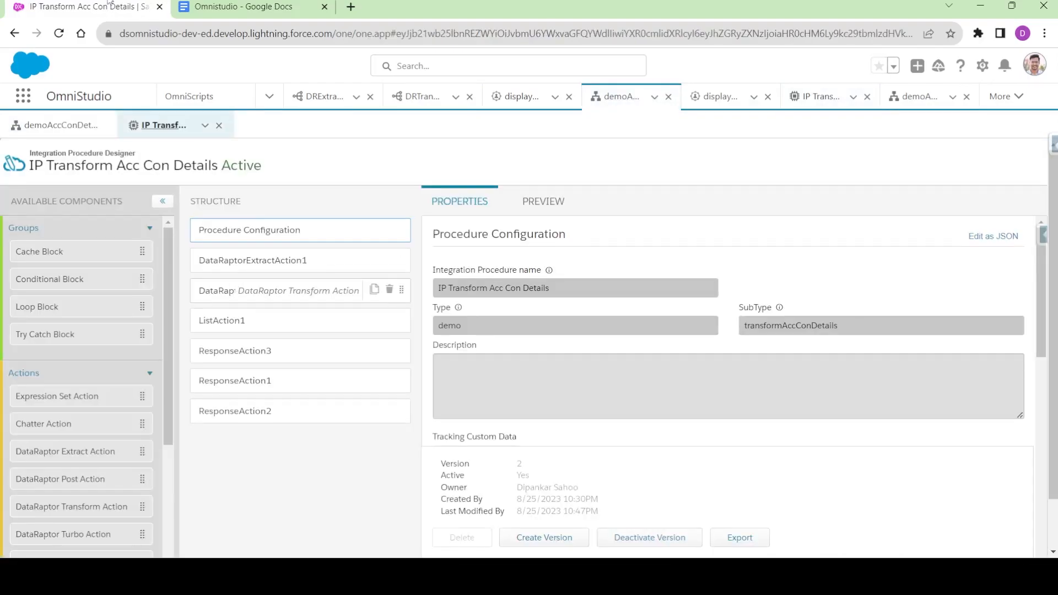
{"action": "left_click", "coordinate": [257, 299]}
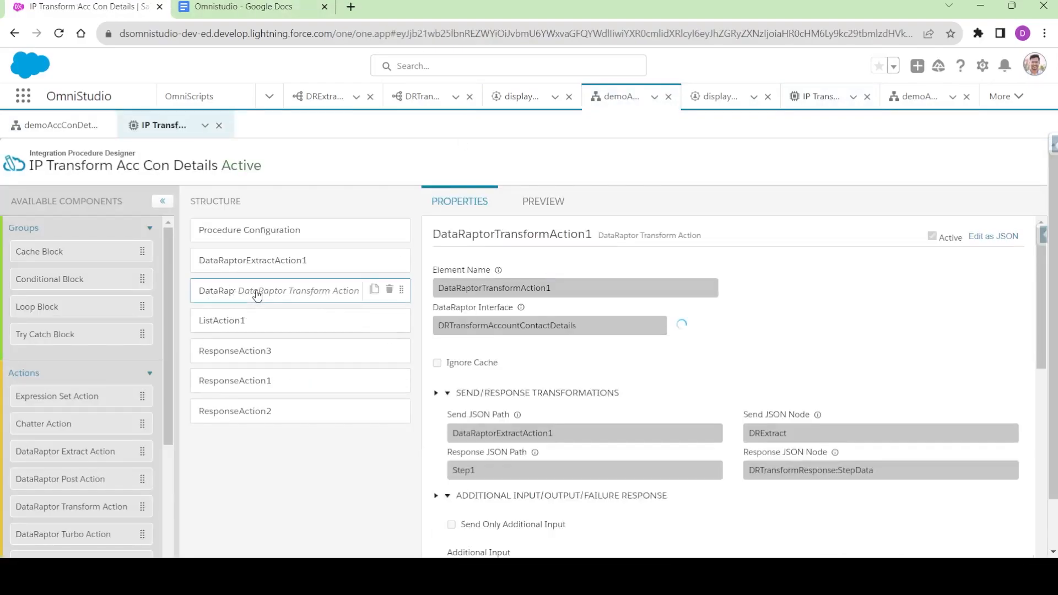
{"action": "left_click_drag", "start_coordinate": [751, 470], "coordinate": [871, 466]}
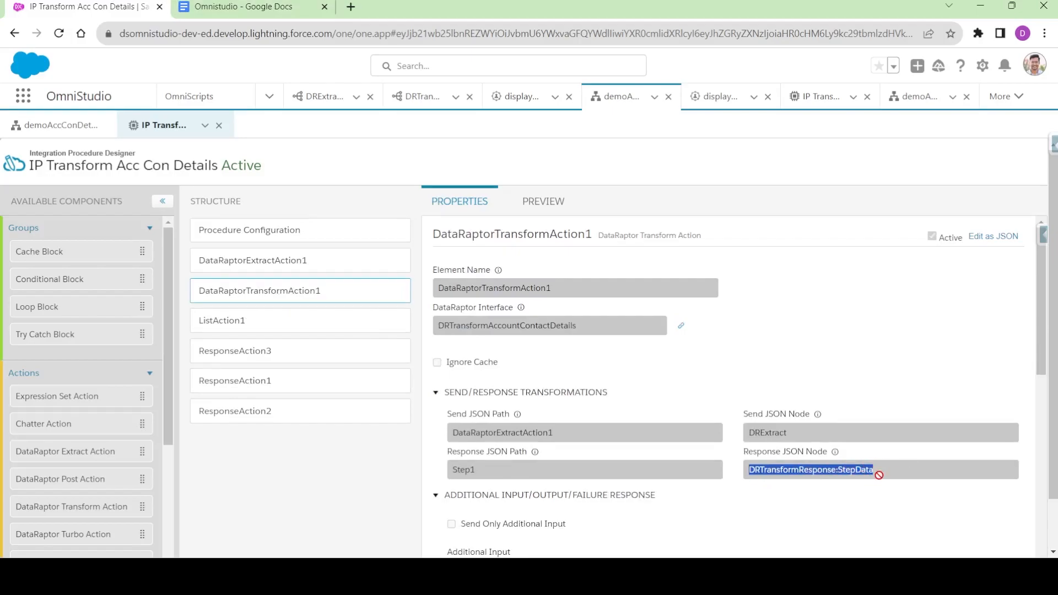
{"action": "left_click_drag", "start_coordinate": [876, 472], "coordinate": [756, 476]}
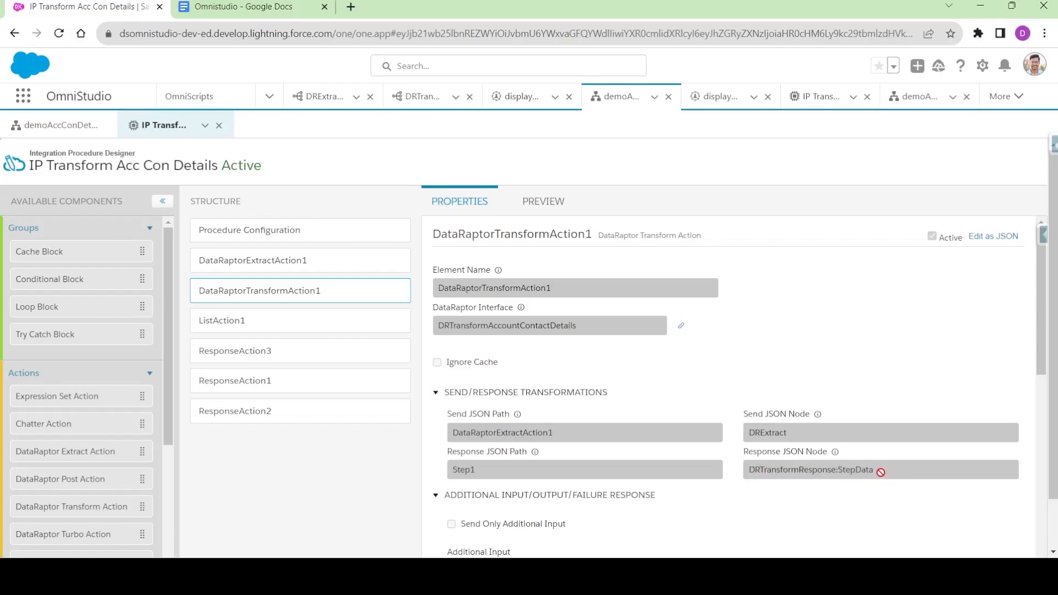
- Examine the merge list path and the Filter List Formula of ListAction1
{"action": "left_click", "coordinate": [294, 329]}
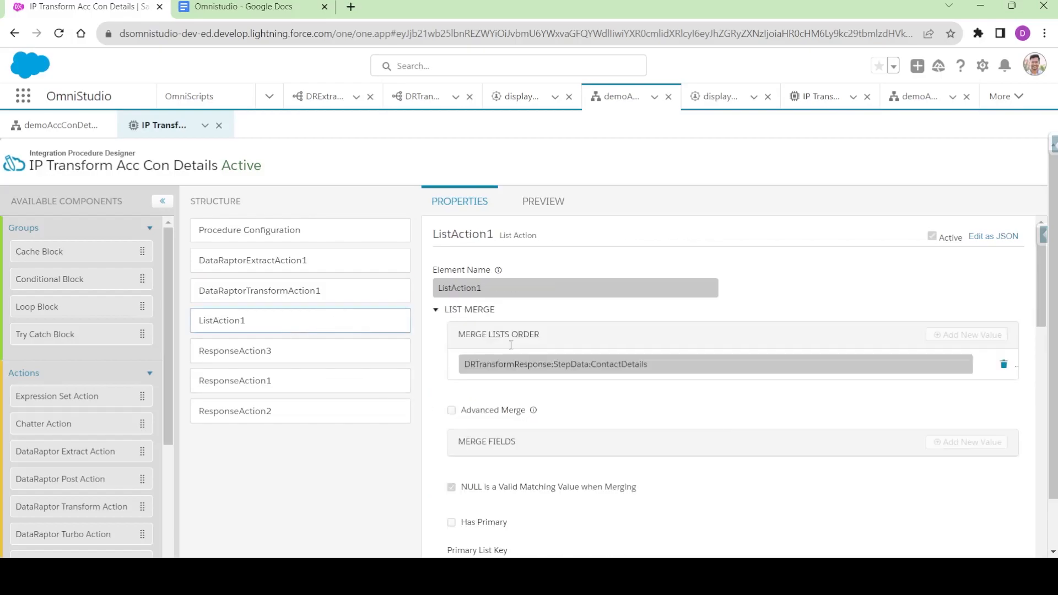
{"action": "left_click_drag", "start_coordinate": [652, 364], "coordinate": [457, 369]}
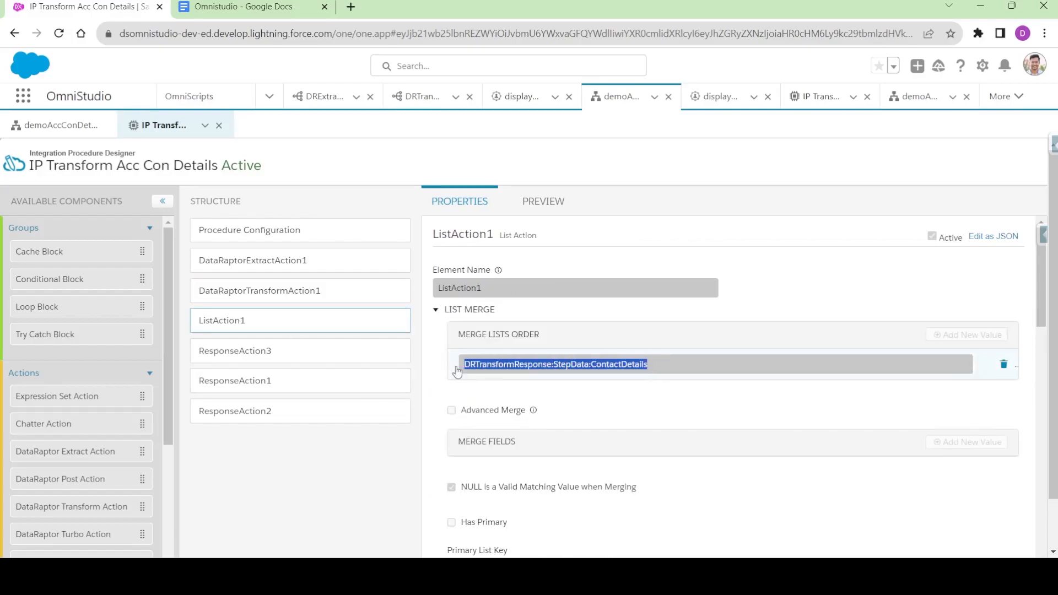
{"action": "left_click", "coordinate": [643, 378]}
{"action": "left_click_drag", "start_coordinate": [645, 364], "coordinate": [464, 383]}
{"action": "scroll", "coordinate": [516, 389], "scroll_direction": "down", "scroll_amount": 7}
{"action": "scroll", "coordinate": [516, 390], "scroll_direction": "down", "scroll_amount": 1}
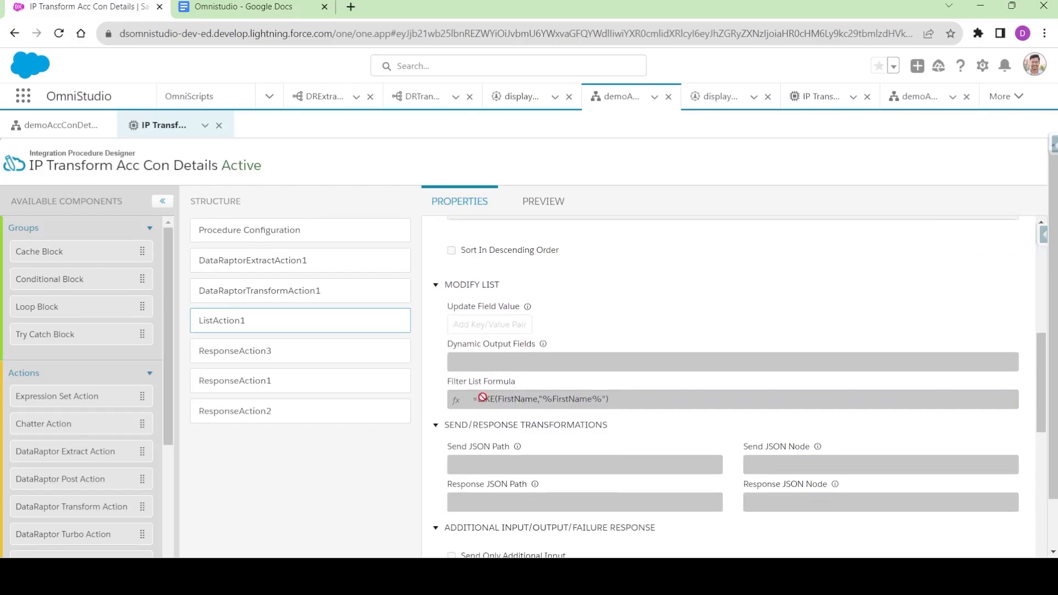
{"action": "double_click", "coordinate": [522, 400]}
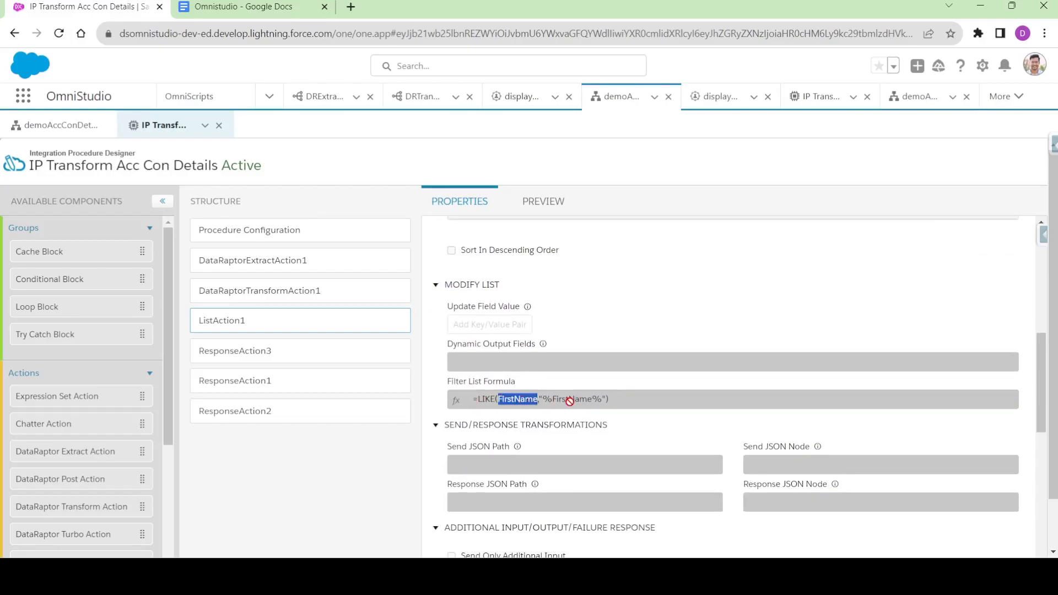
- Add a FirstName input parameter with the value d in the integration procedure's preview and execute it
{"action": "left_click", "coordinate": [543, 205]}
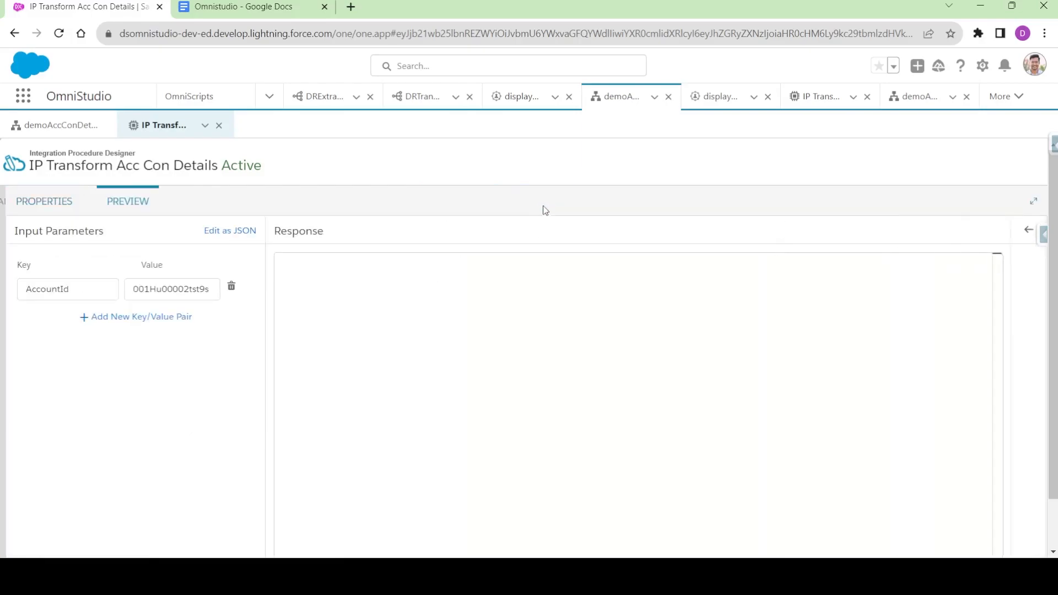
{"action": "left_click", "coordinate": [133, 316]}
{"action": "left_click", "coordinate": [56, 320]}
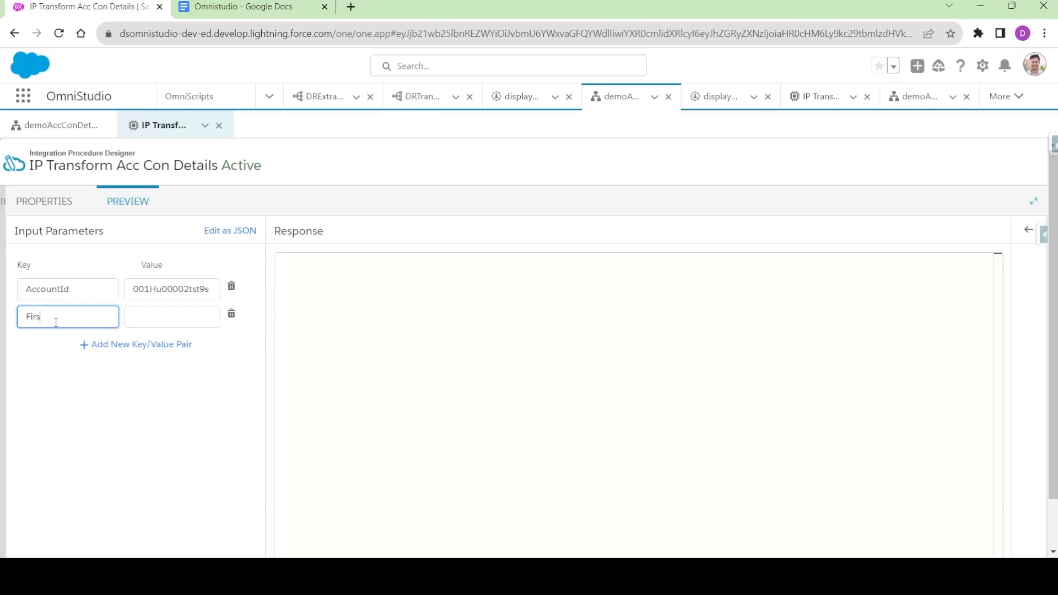
{"action": "type", "text": "FirstName"}
{"action": "left_click", "coordinate": [153, 318]}
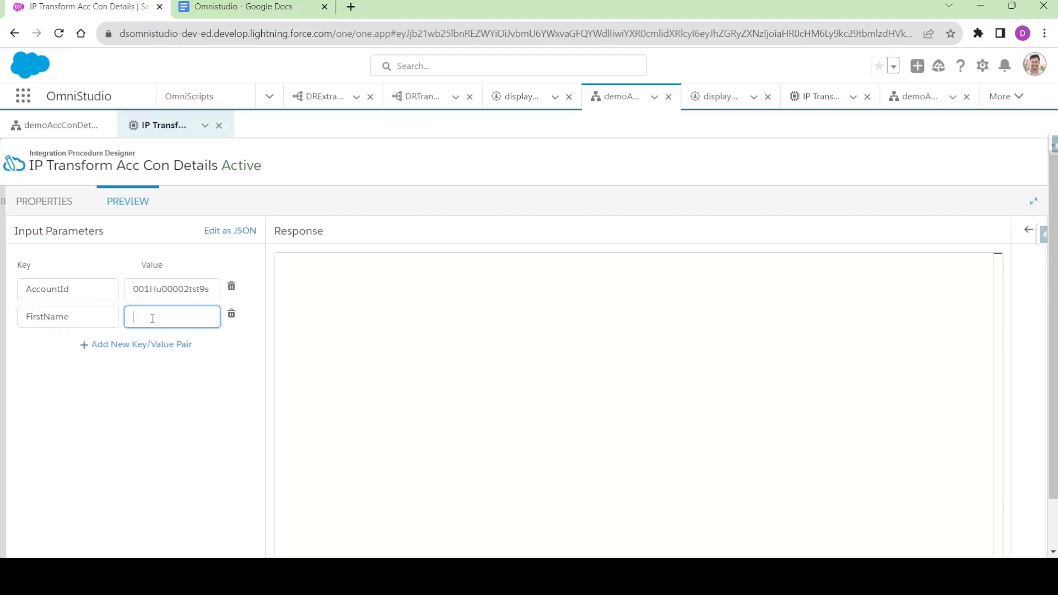
{"action": "scroll", "coordinate": [218, 441], "scroll_direction": "down", "scroll_amount": 1}
{"action": "left_click", "coordinate": [220, 527]}
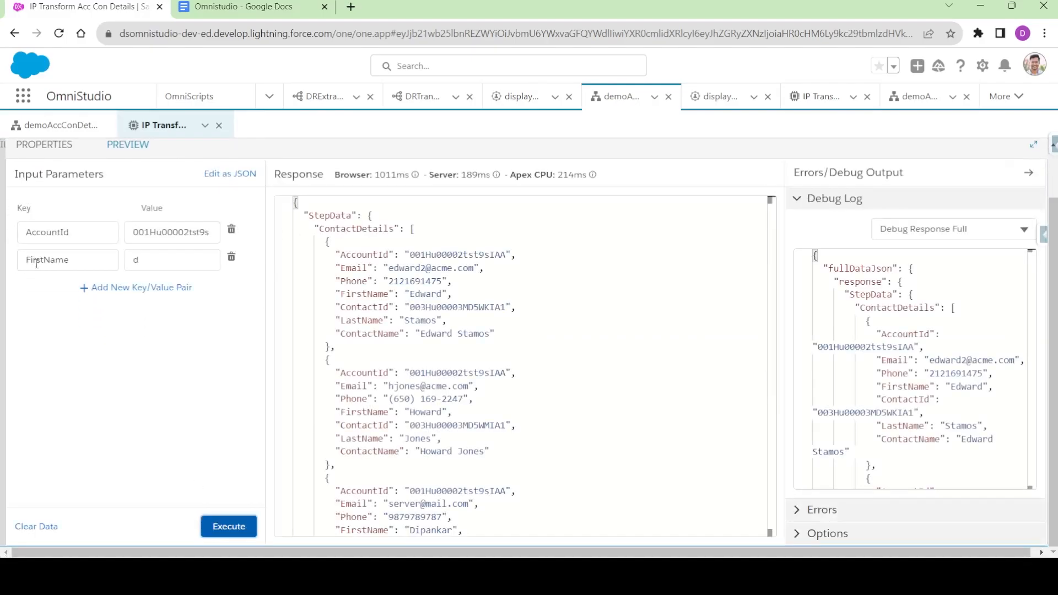
- Collapse and re-expand ContactDetails in the response, review the returned contacts, and open the FirstName value for editing
{"action": "left_click", "coordinate": [287, 234]}
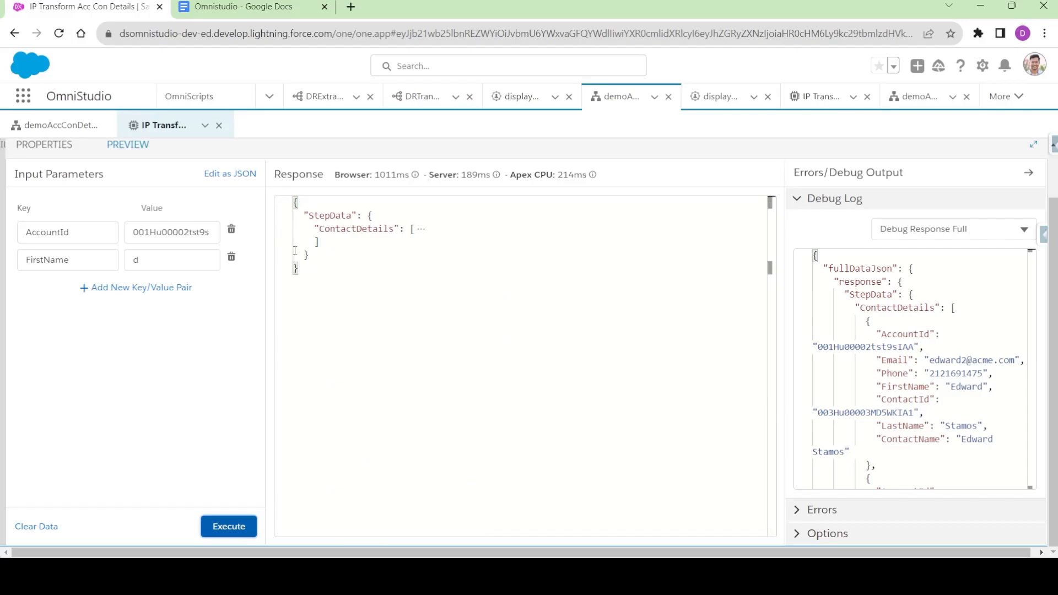
{"action": "left_click", "coordinate": [285, 234]}
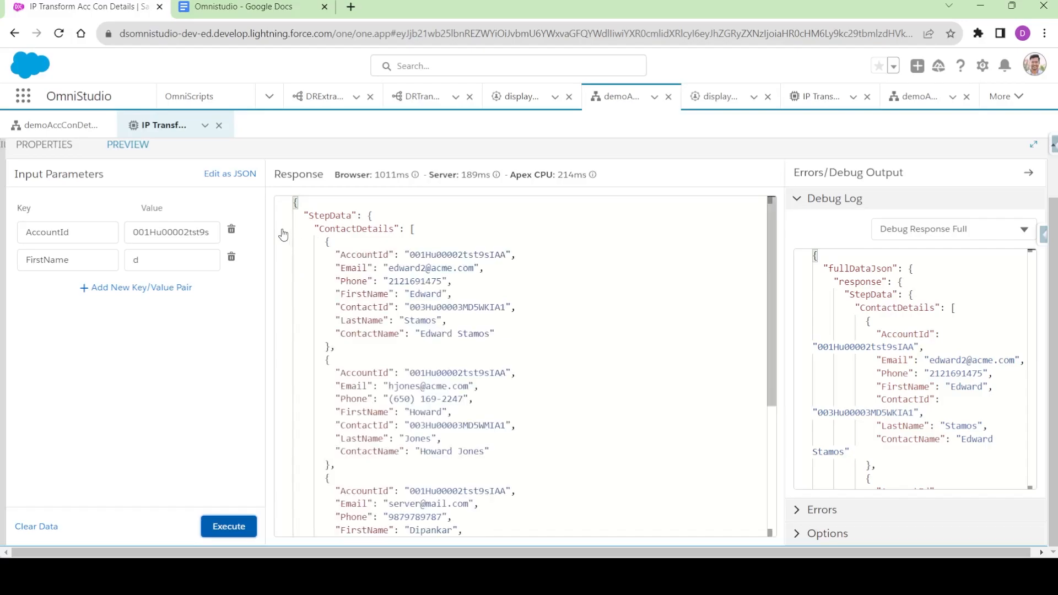
{"action": "scroll", "coordinate": [348, 379], "scroll_direction": "down", "scroll_amount": 5}
{"action": "scroll", "coordinate": [385, 358], "scroll_direction": "up", "scroll_amount": 5}
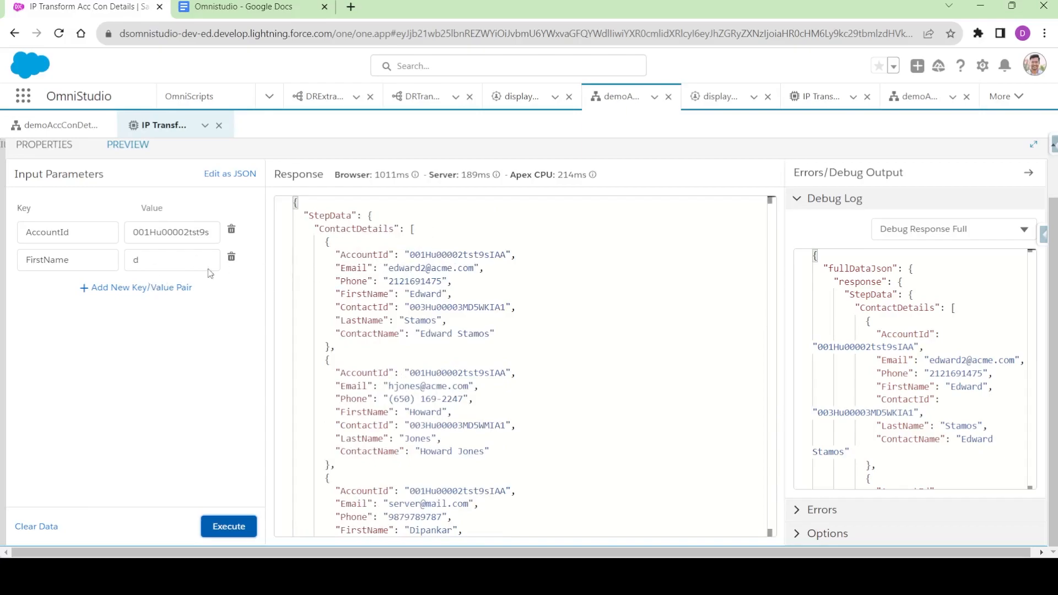
{"action": "left_click", "coordinate": [162, 264]}
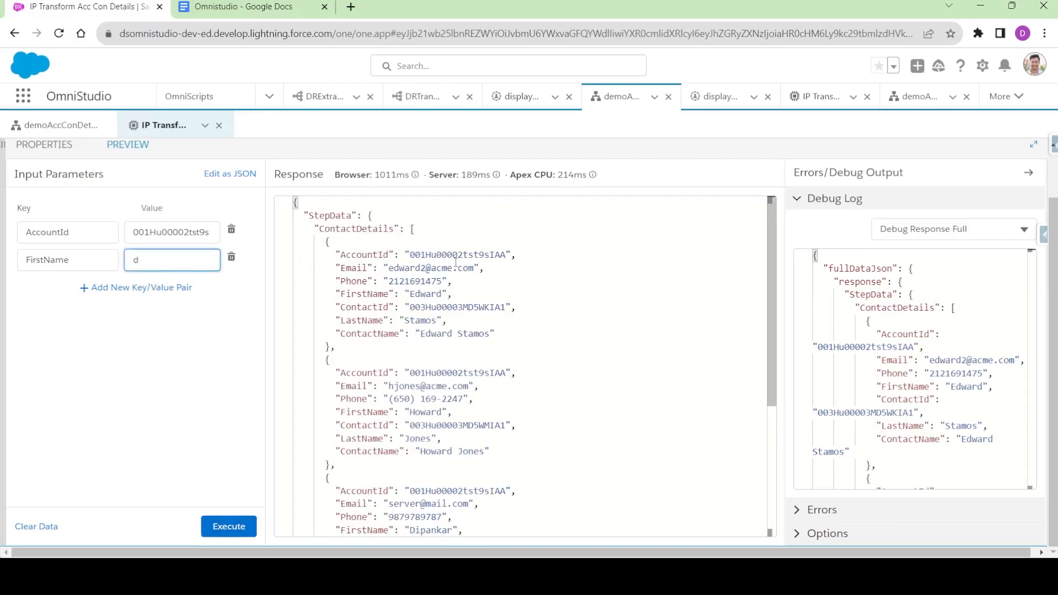